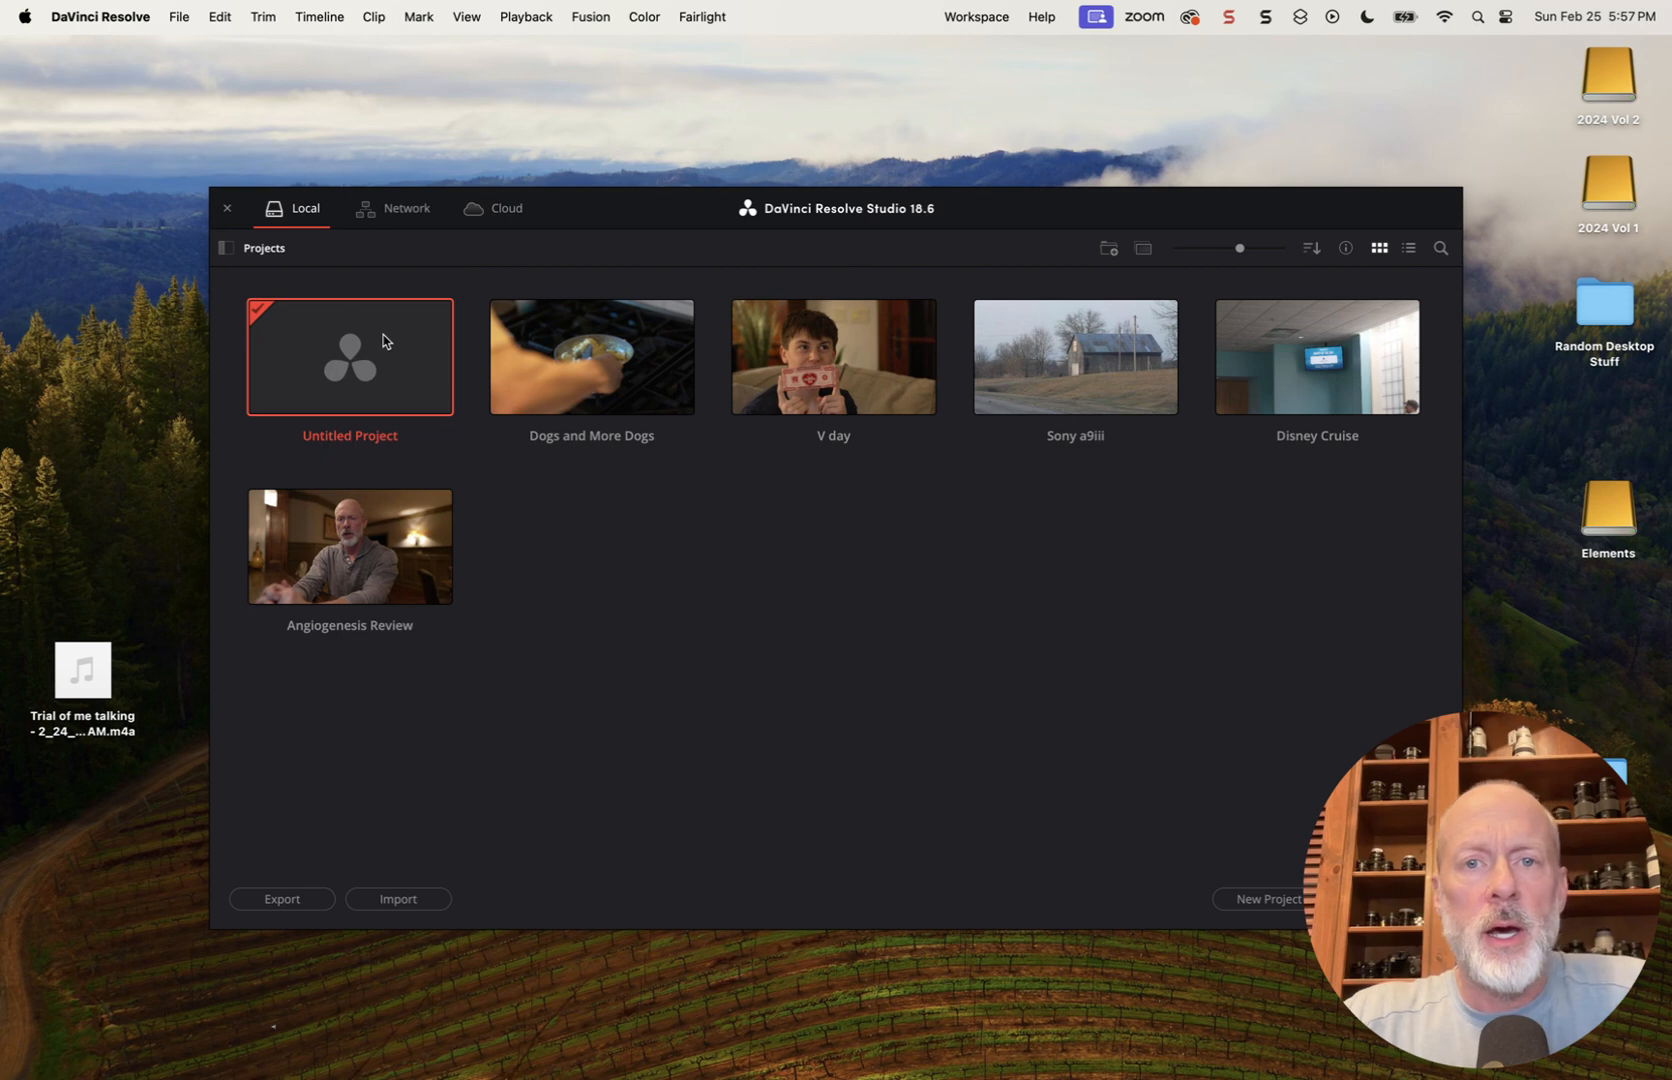
Open the Untitled Project, skipping the offered software update, and switch to the Edit page
double_click(383, 341)
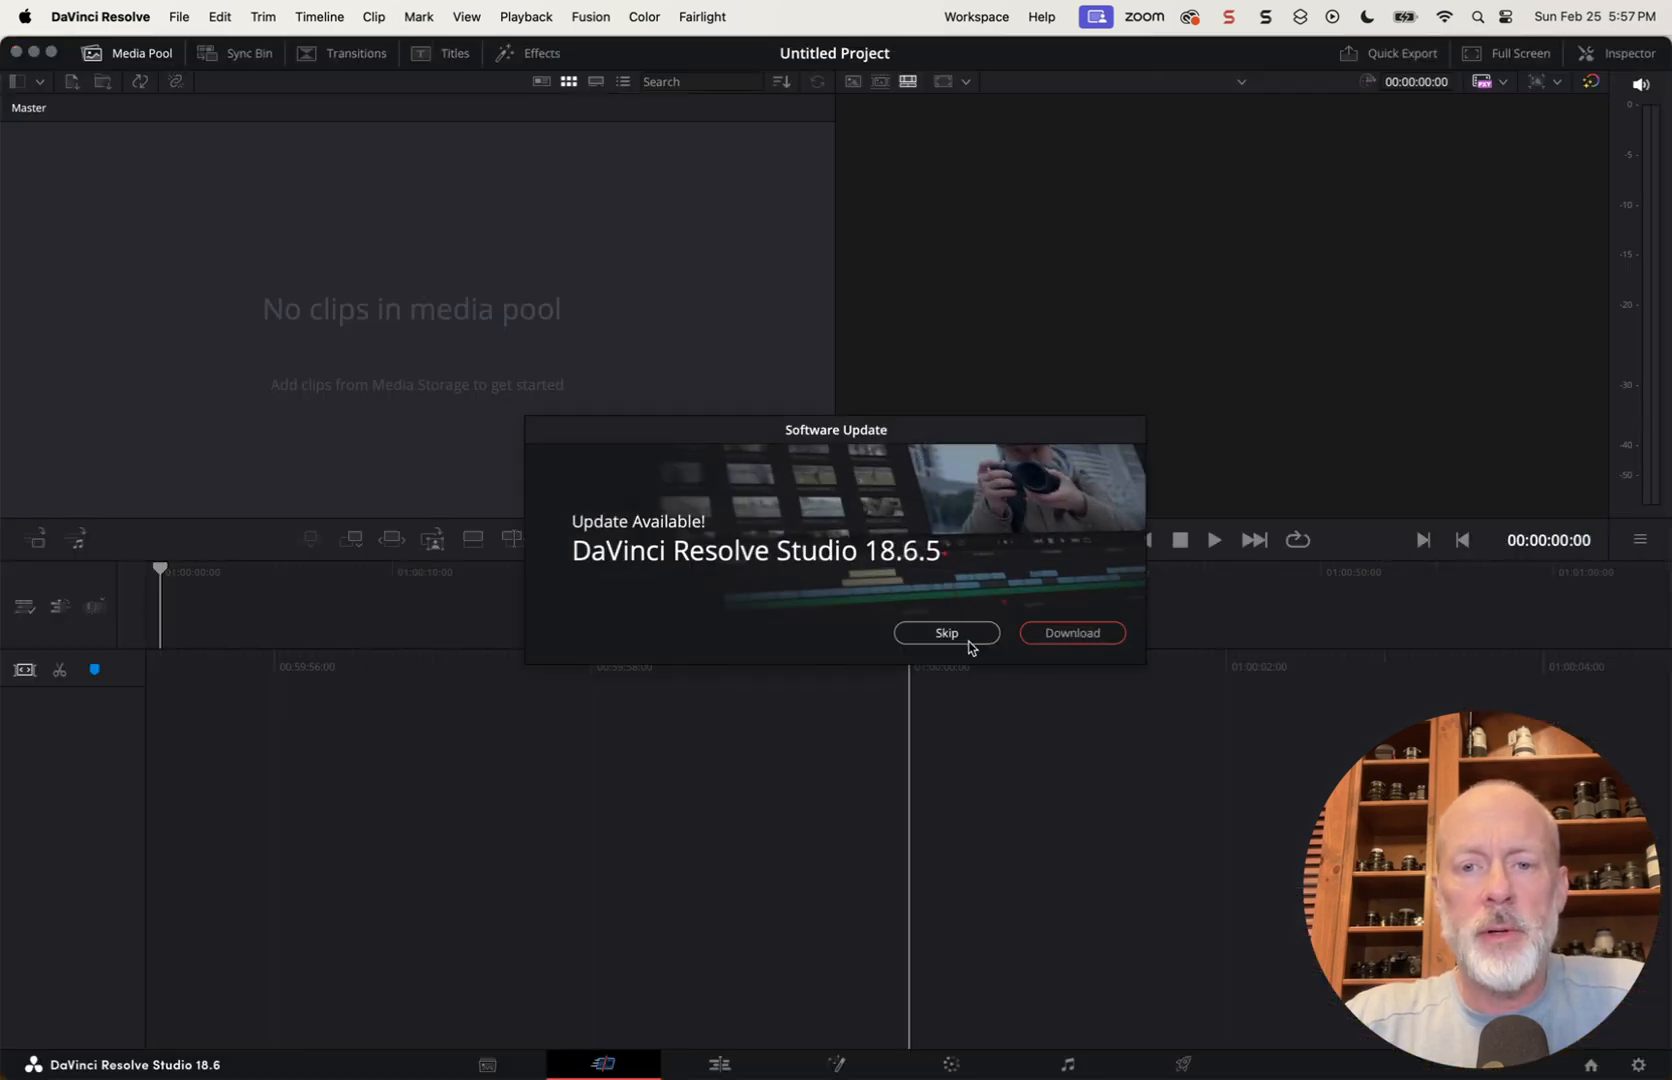
left_click(967, 641)
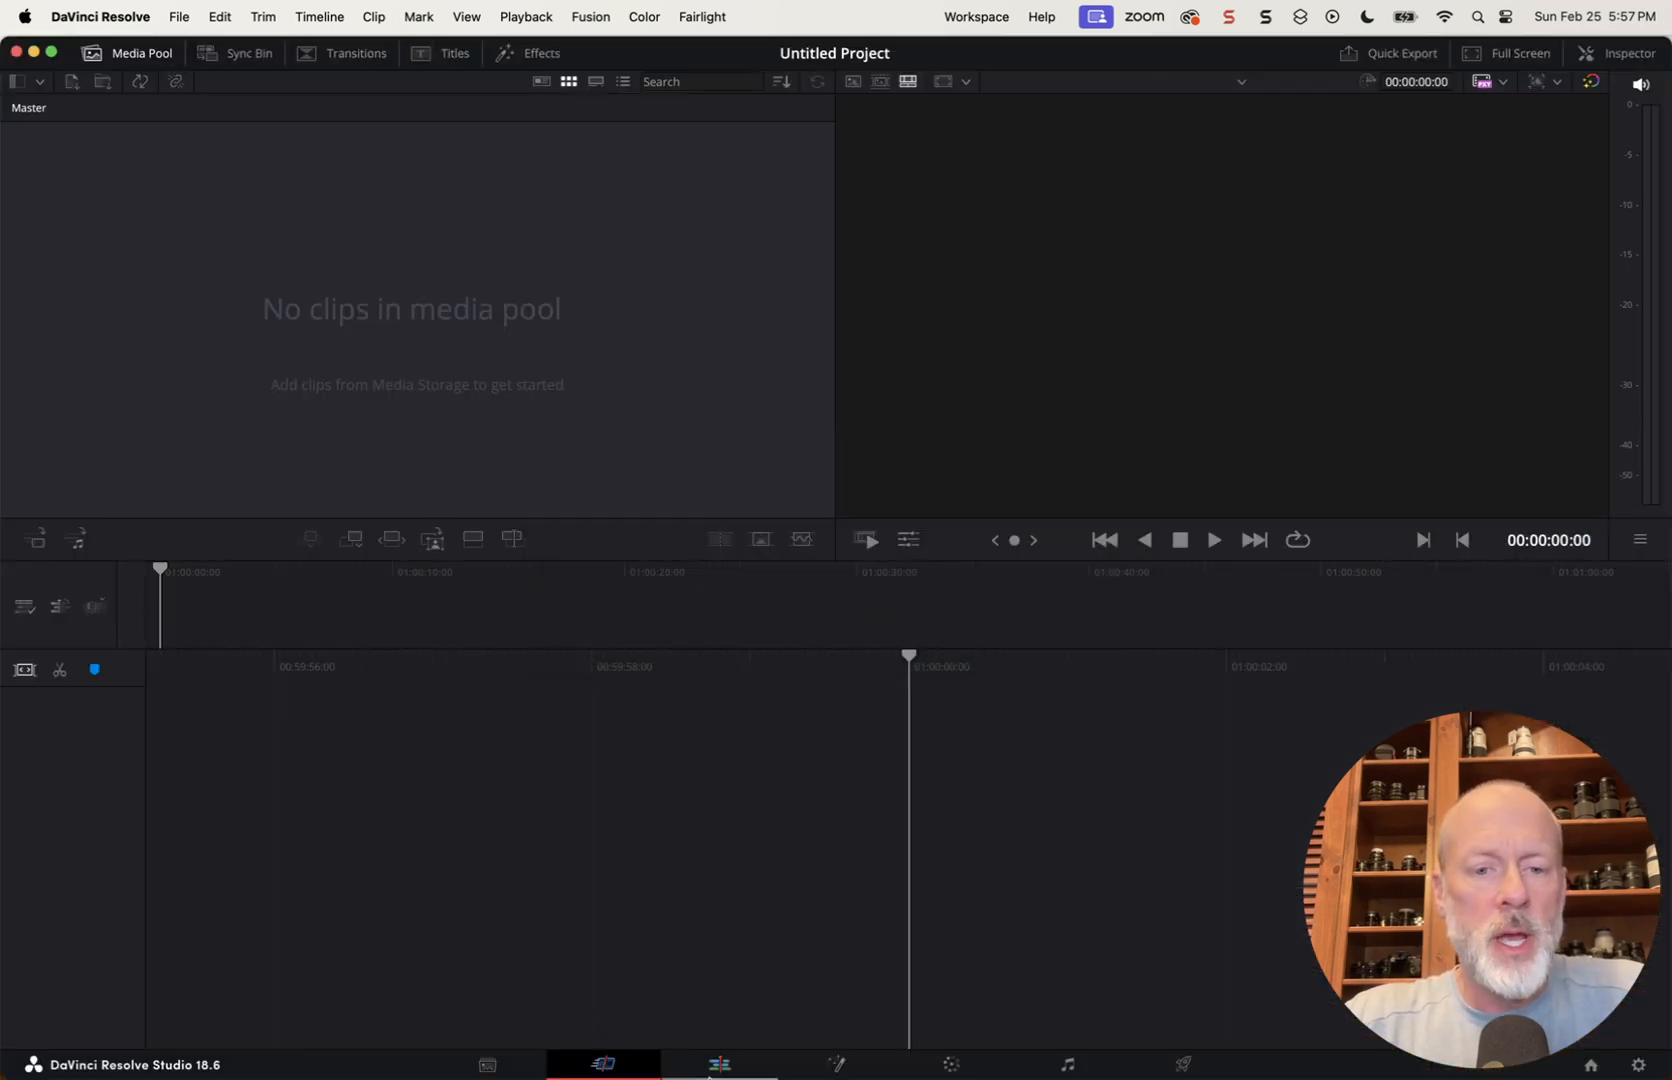
left_click(719, 1062)
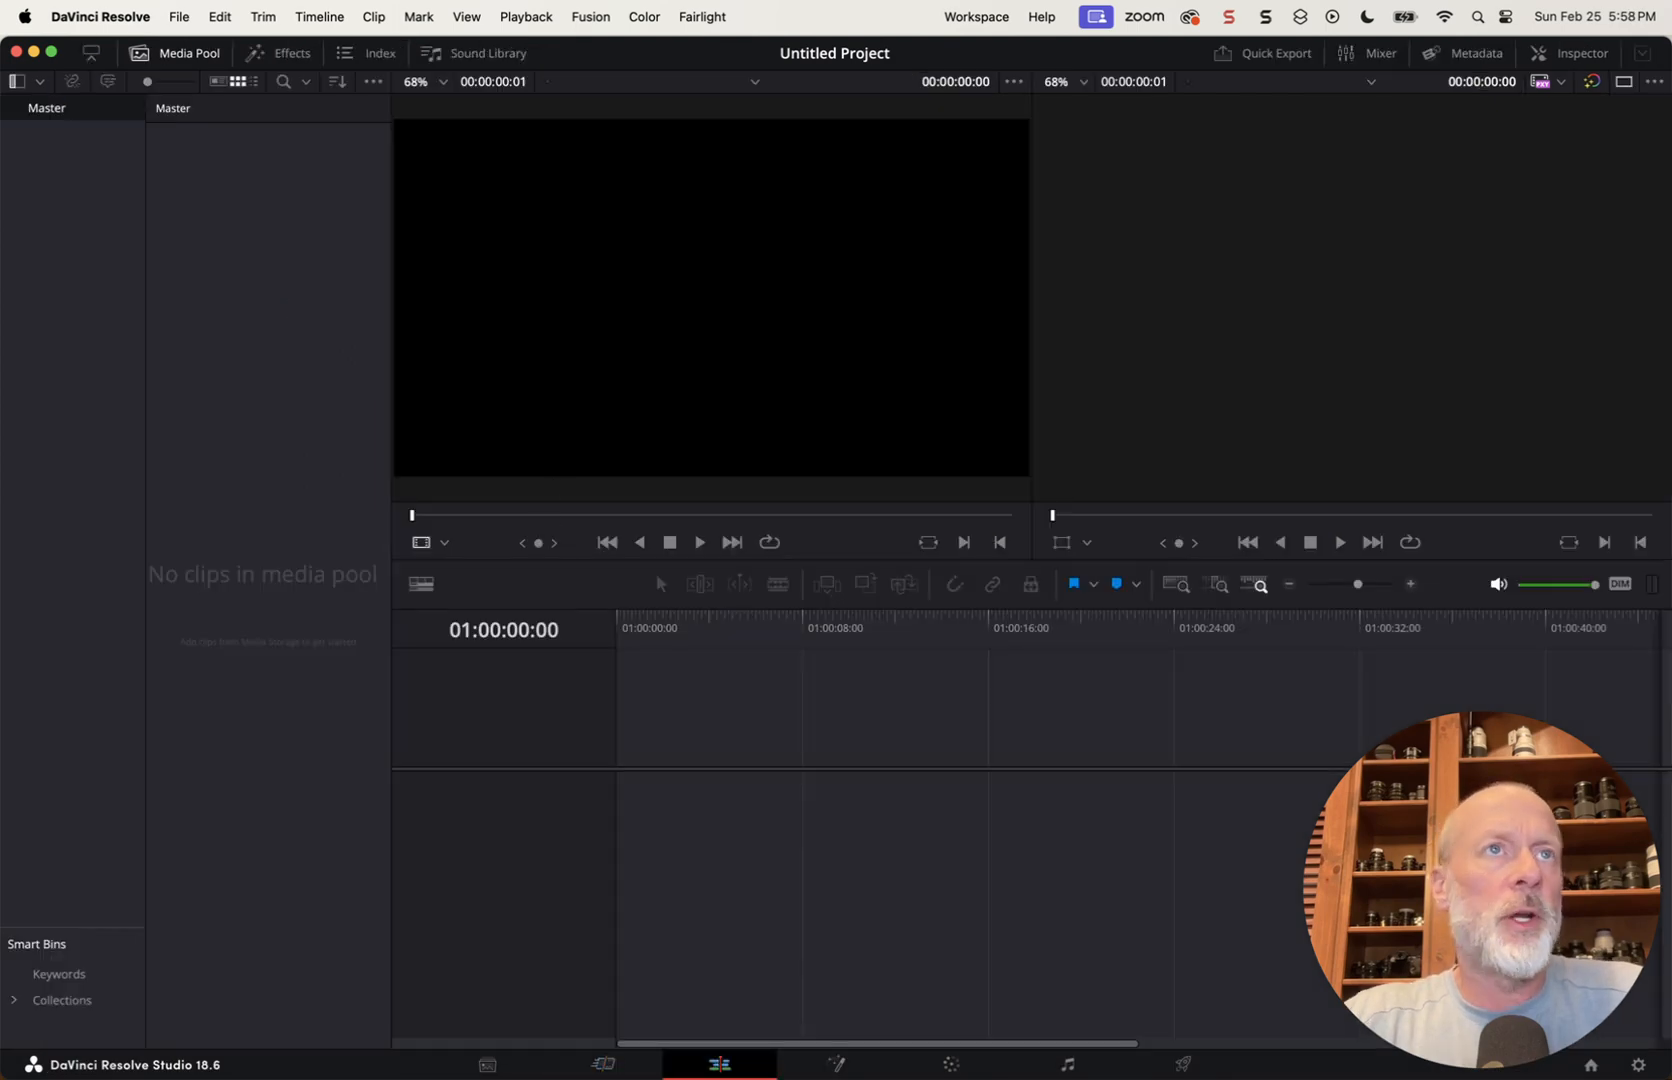
Switch to the Surgical Videos folder in Finder and spread out the overlapping Feb 20, 2024 and Jan 09, 2024 folders
left_click_drag(0, 60, 656, 342)
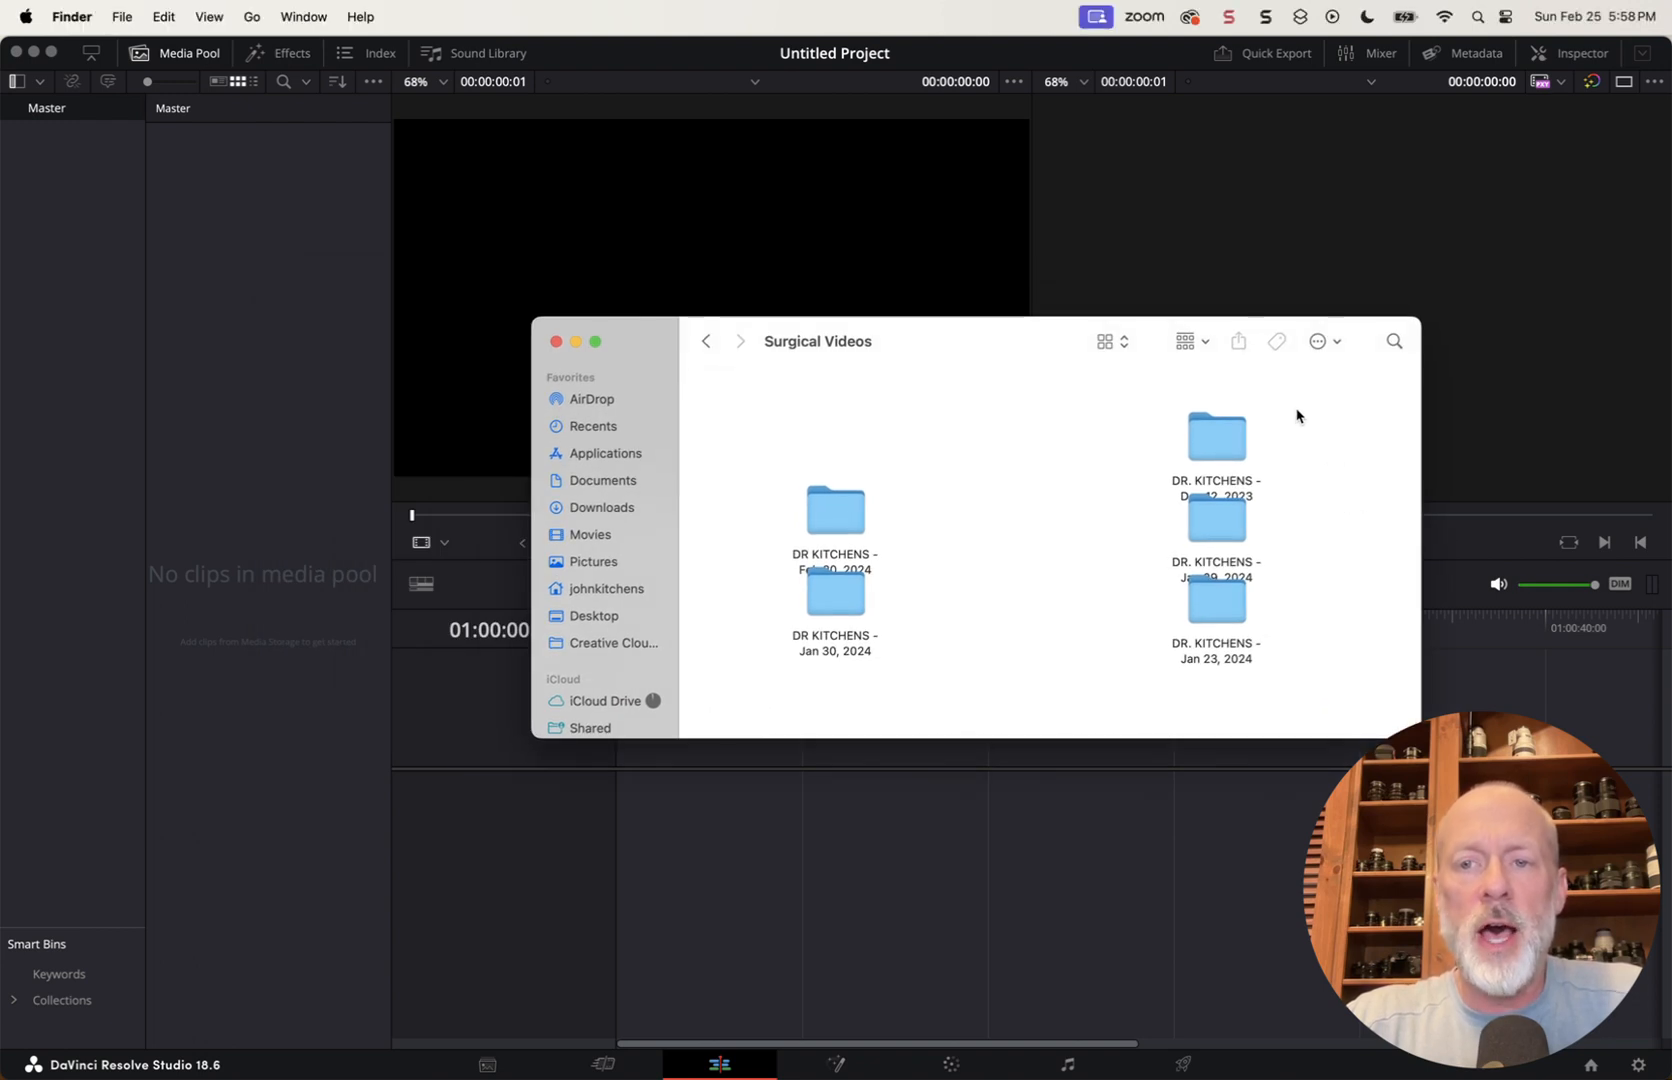
left_click_drag(1297, 411, 873, 598)
left_click(921, 602)
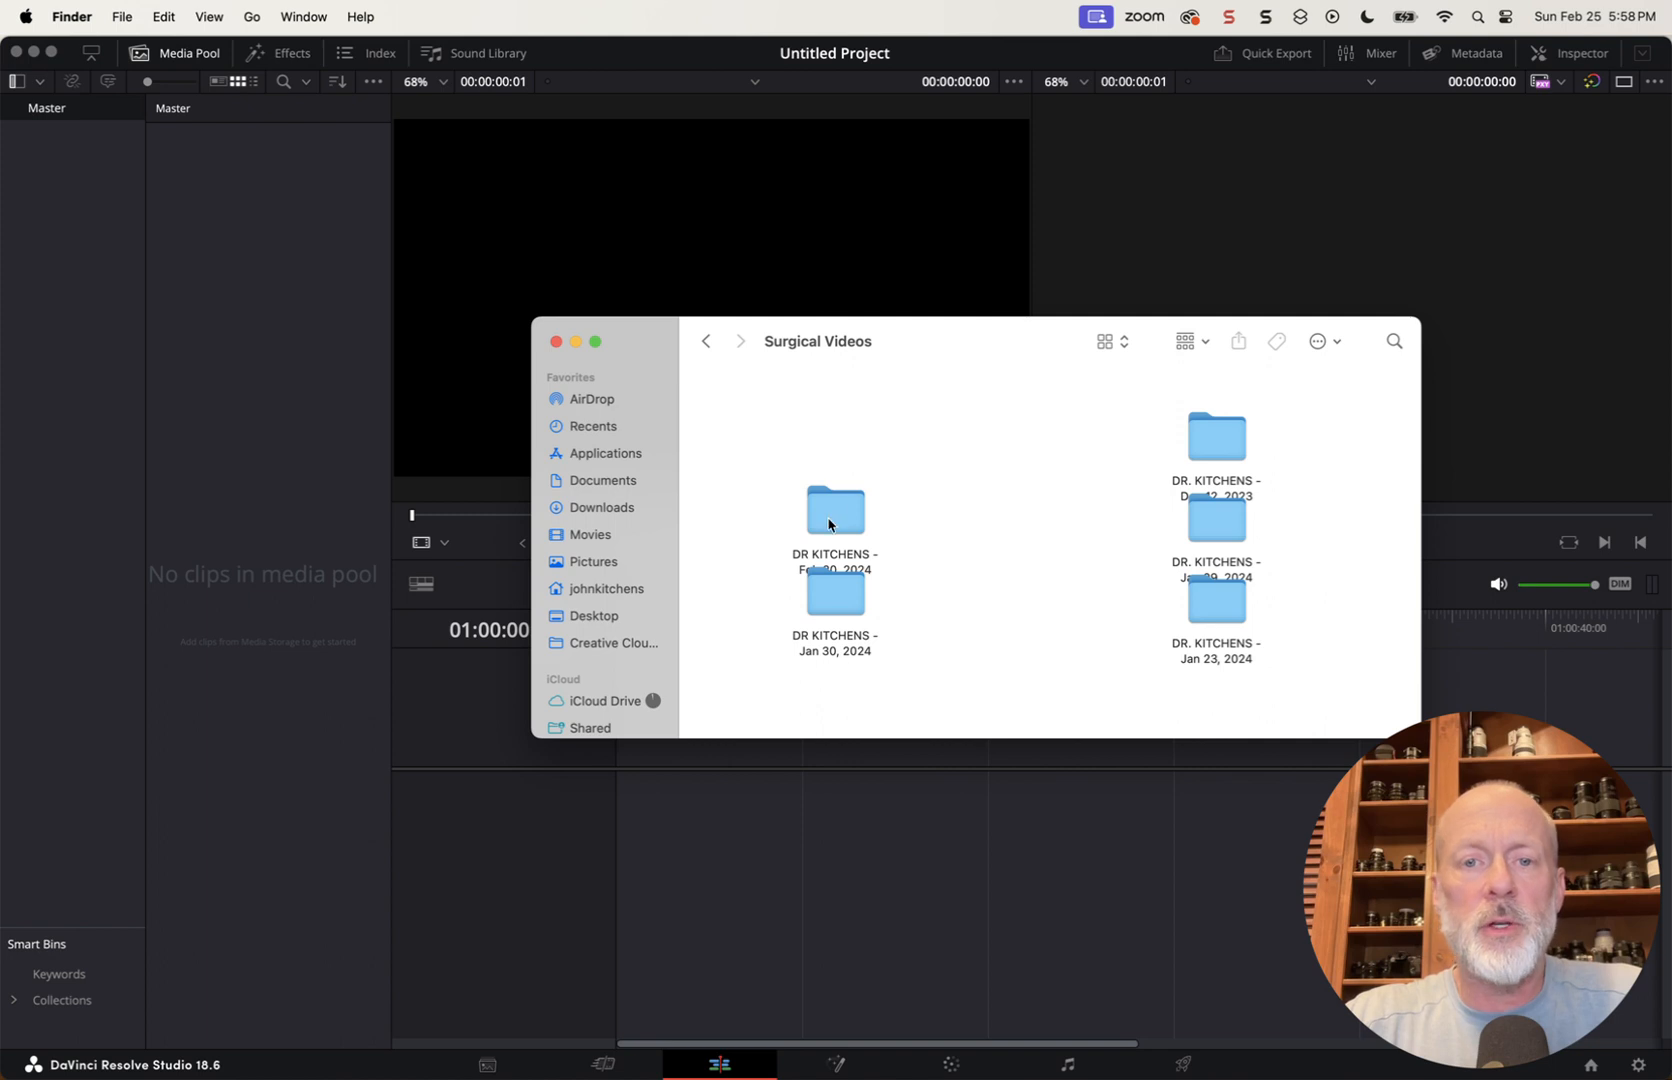
left_click_drag(828, 524, 809, 464)
left_click_drag(1193, 514, 1078, 551)
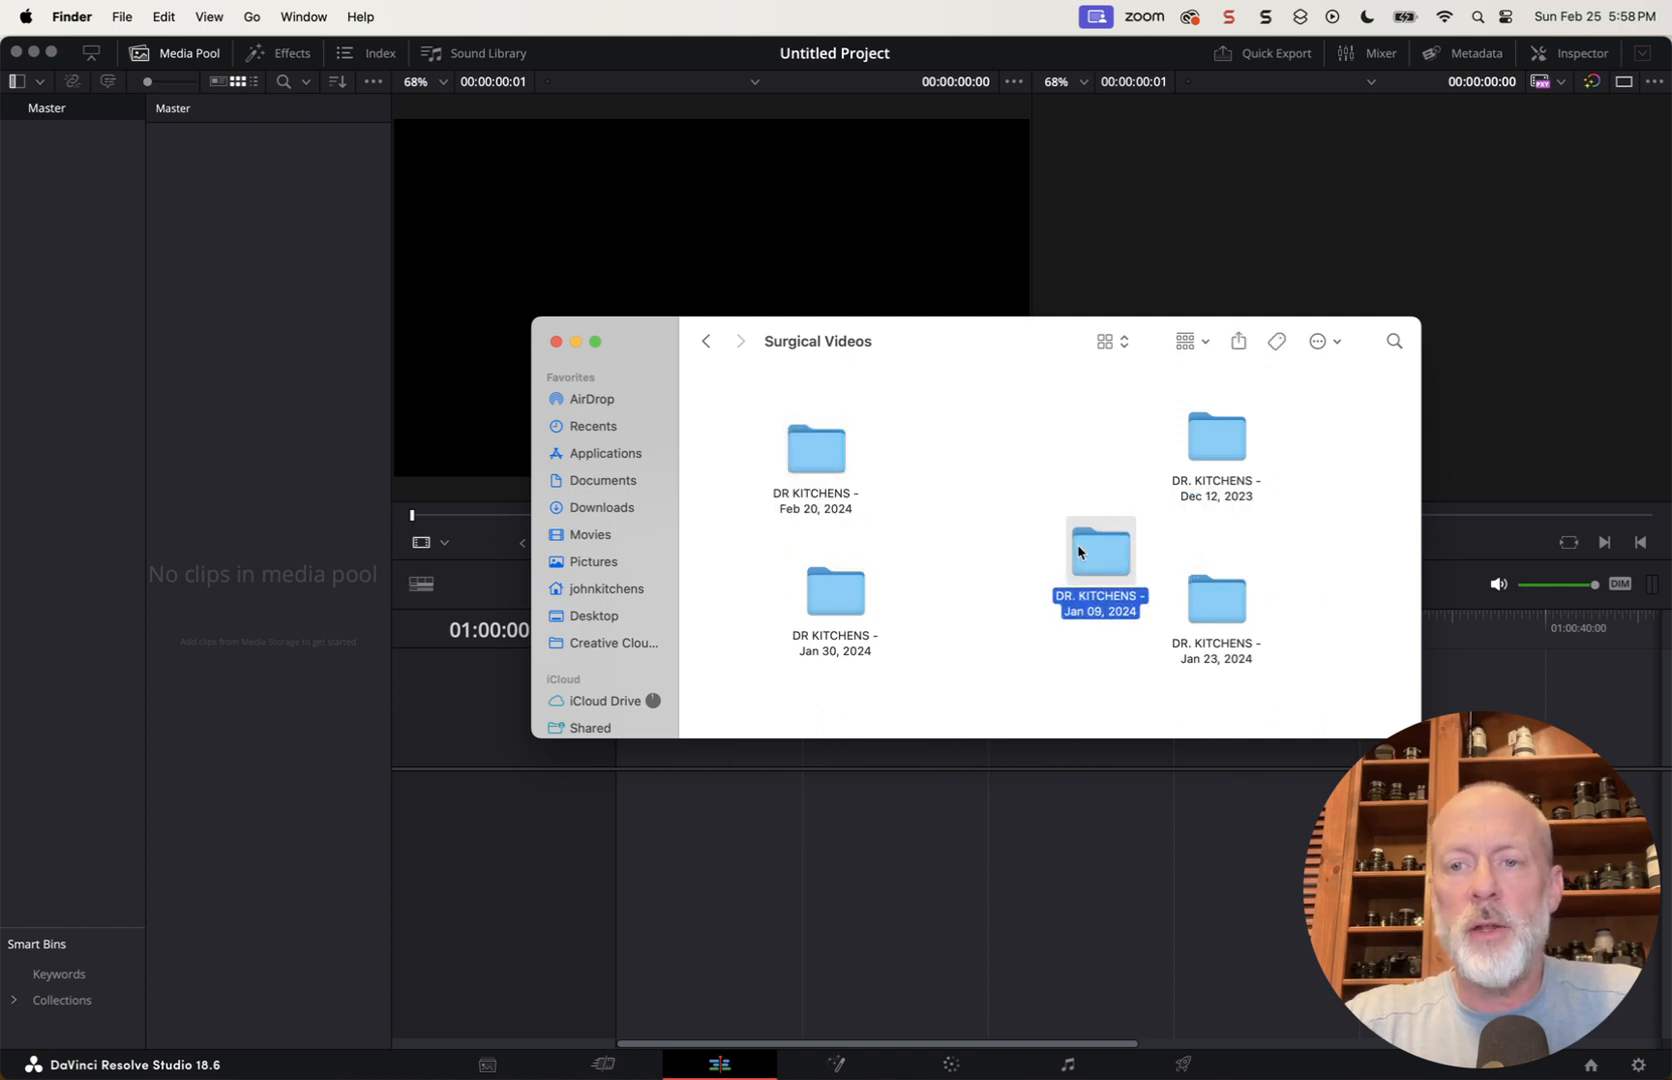
left_click(982, 566)
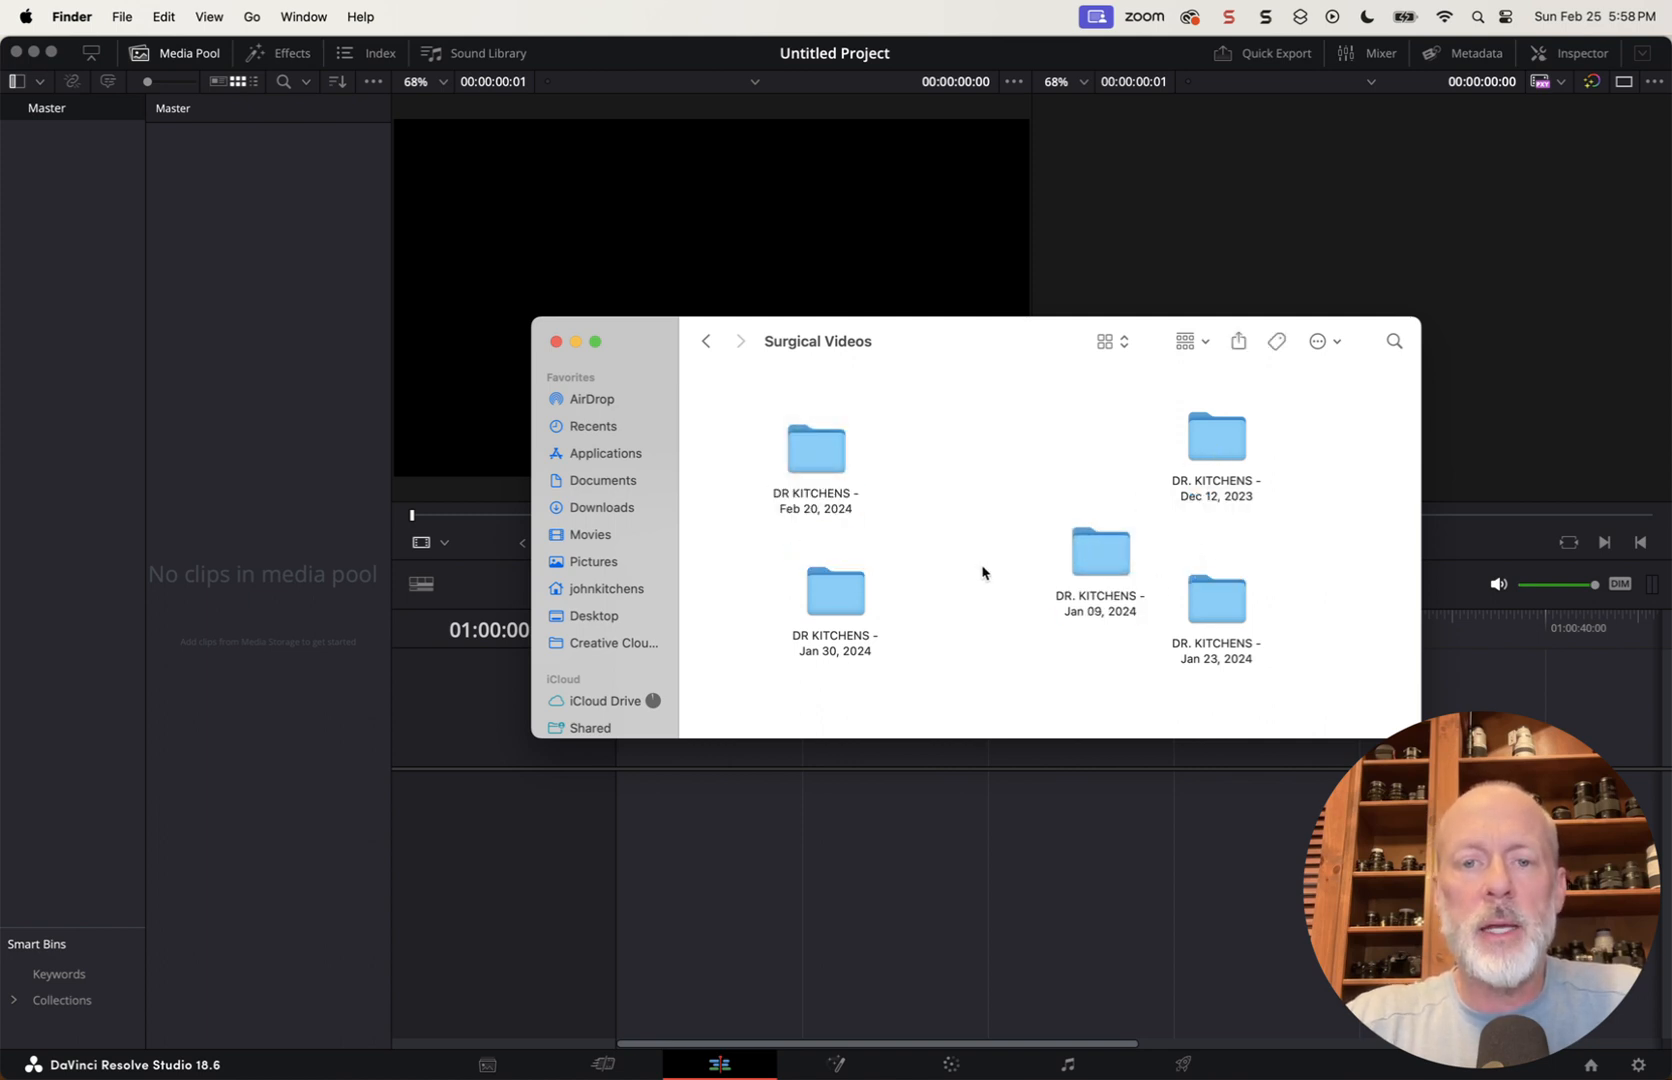
Import the Feb 20, 2024 folder's clips into the media pool and change the project frame rate to match them
left_click(812, 447)
left_click_drag(812, 447, 242, 464)
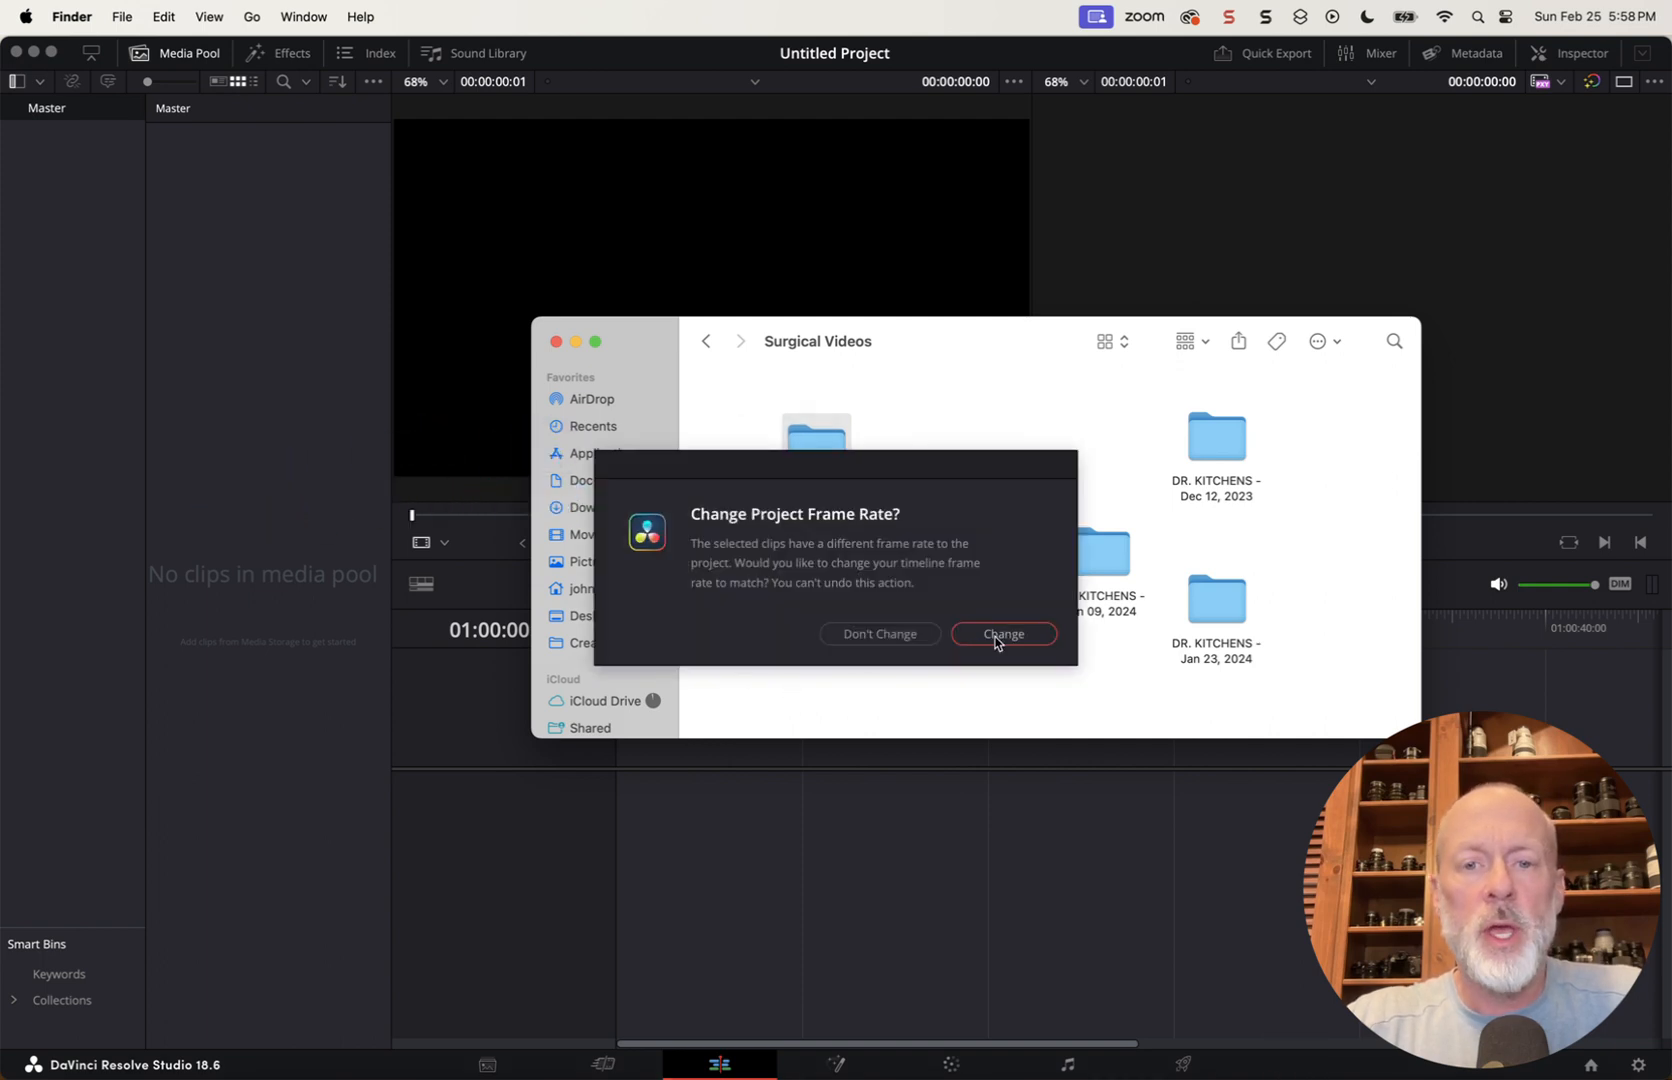
left_click(996, 637)
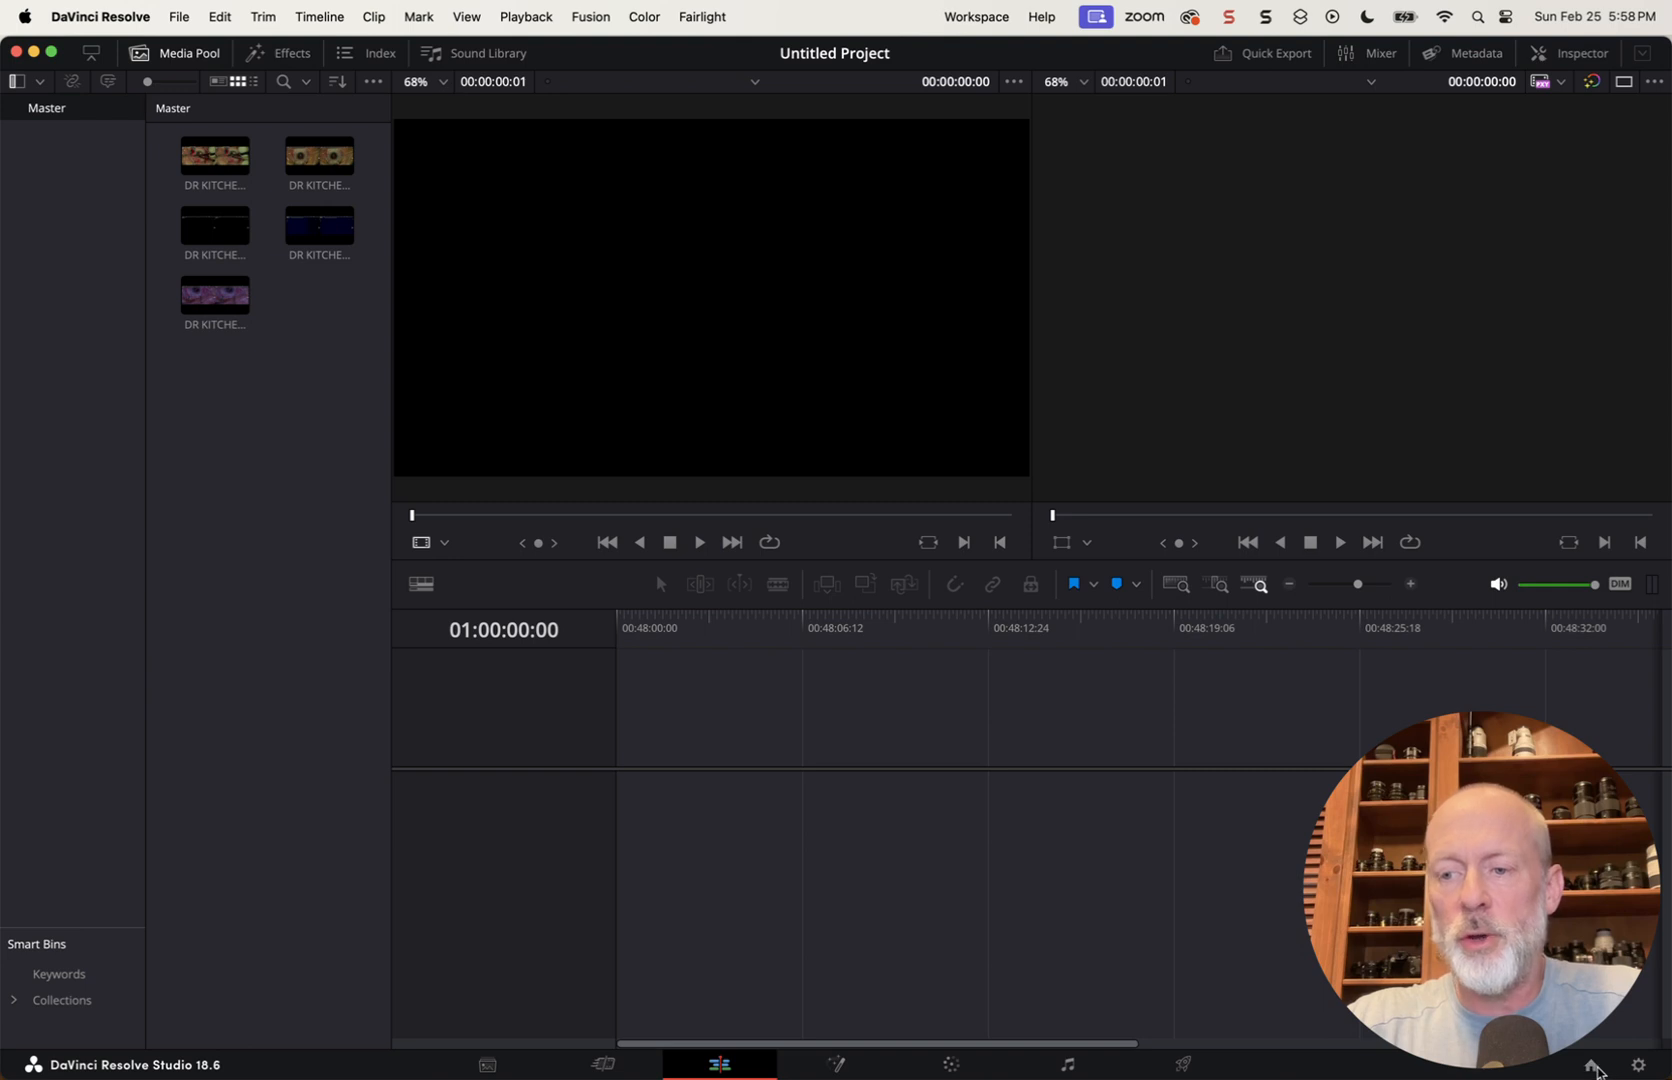
Expand the window to full screen and save a custom timeline resolution of 3840 x 1080 in the project settings
left_click(1594, 1067)
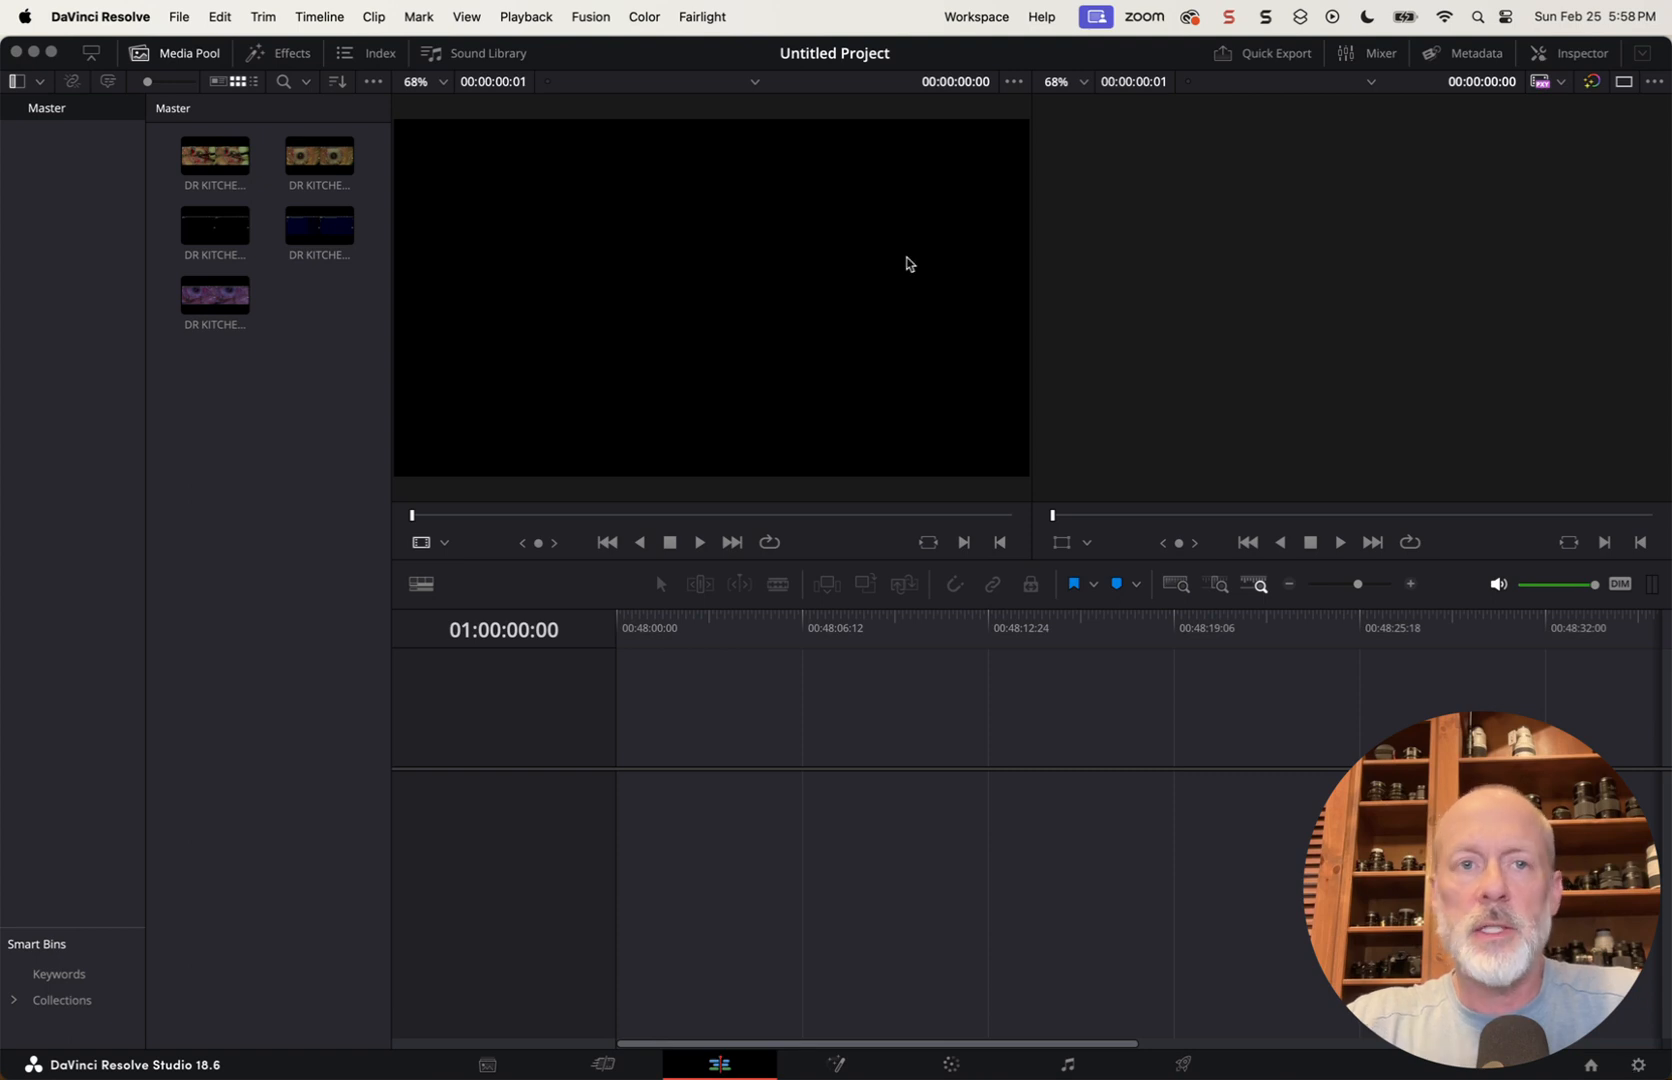
left_click(52, 52)
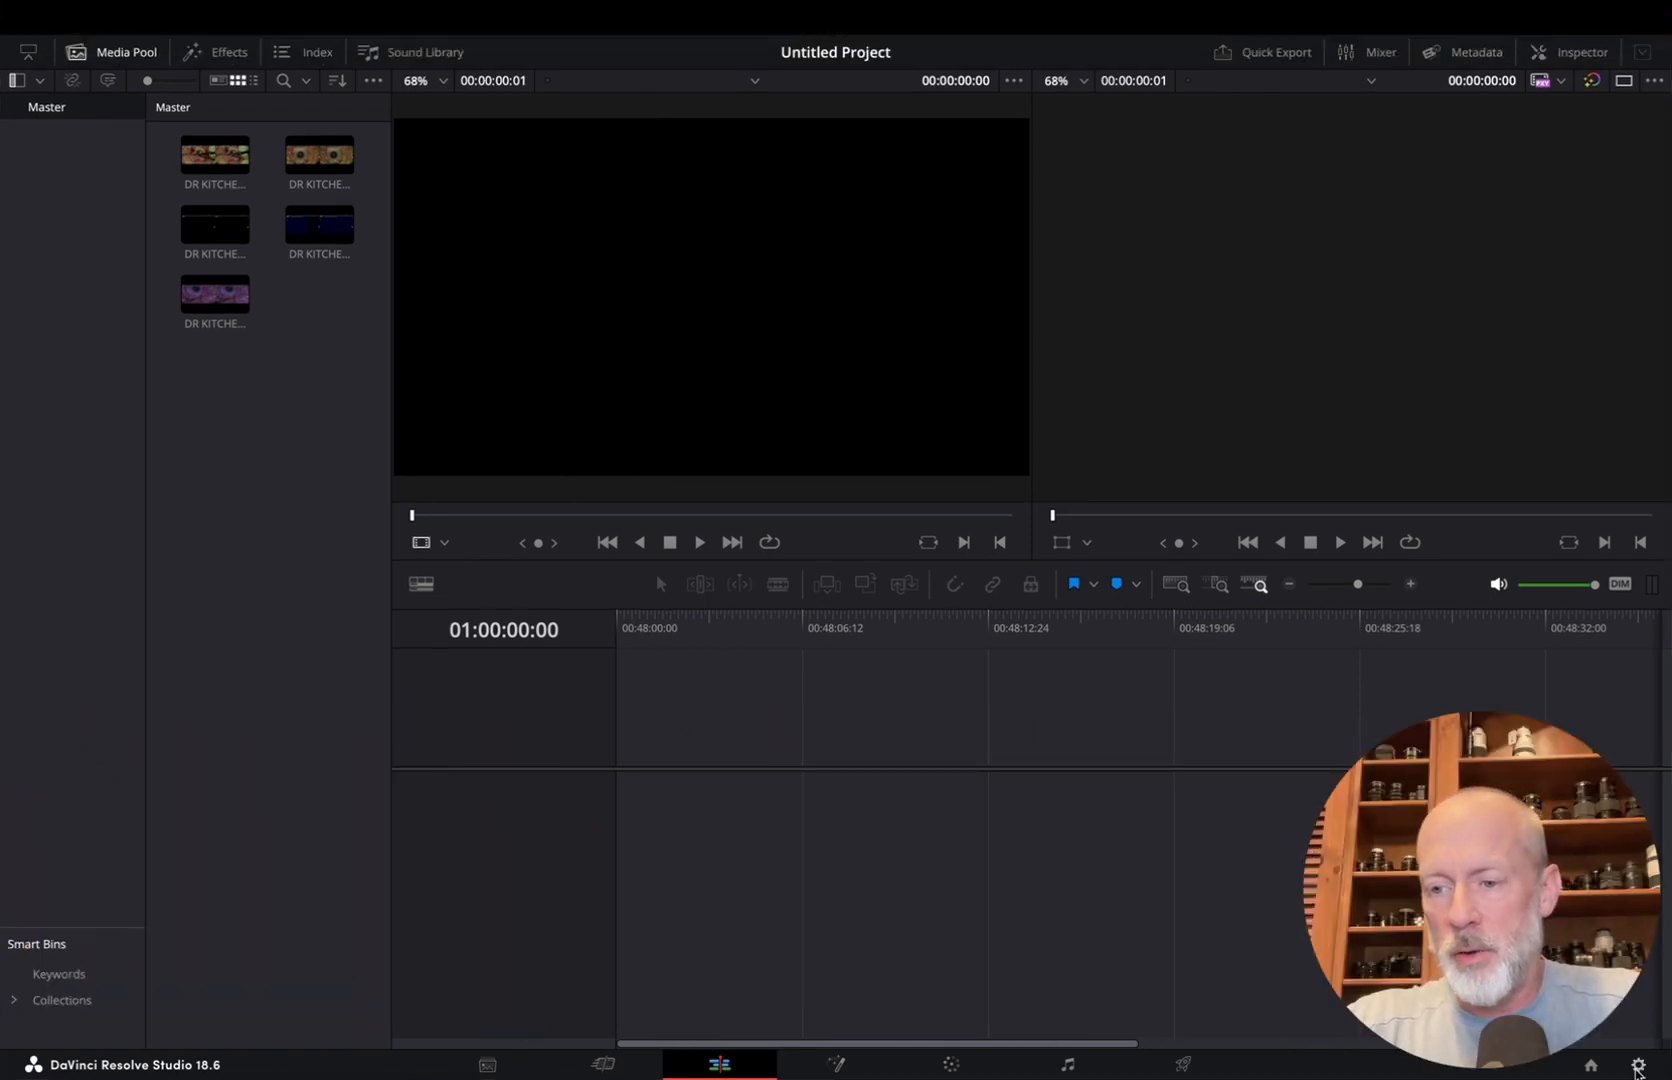
left_click(1638, 1064)
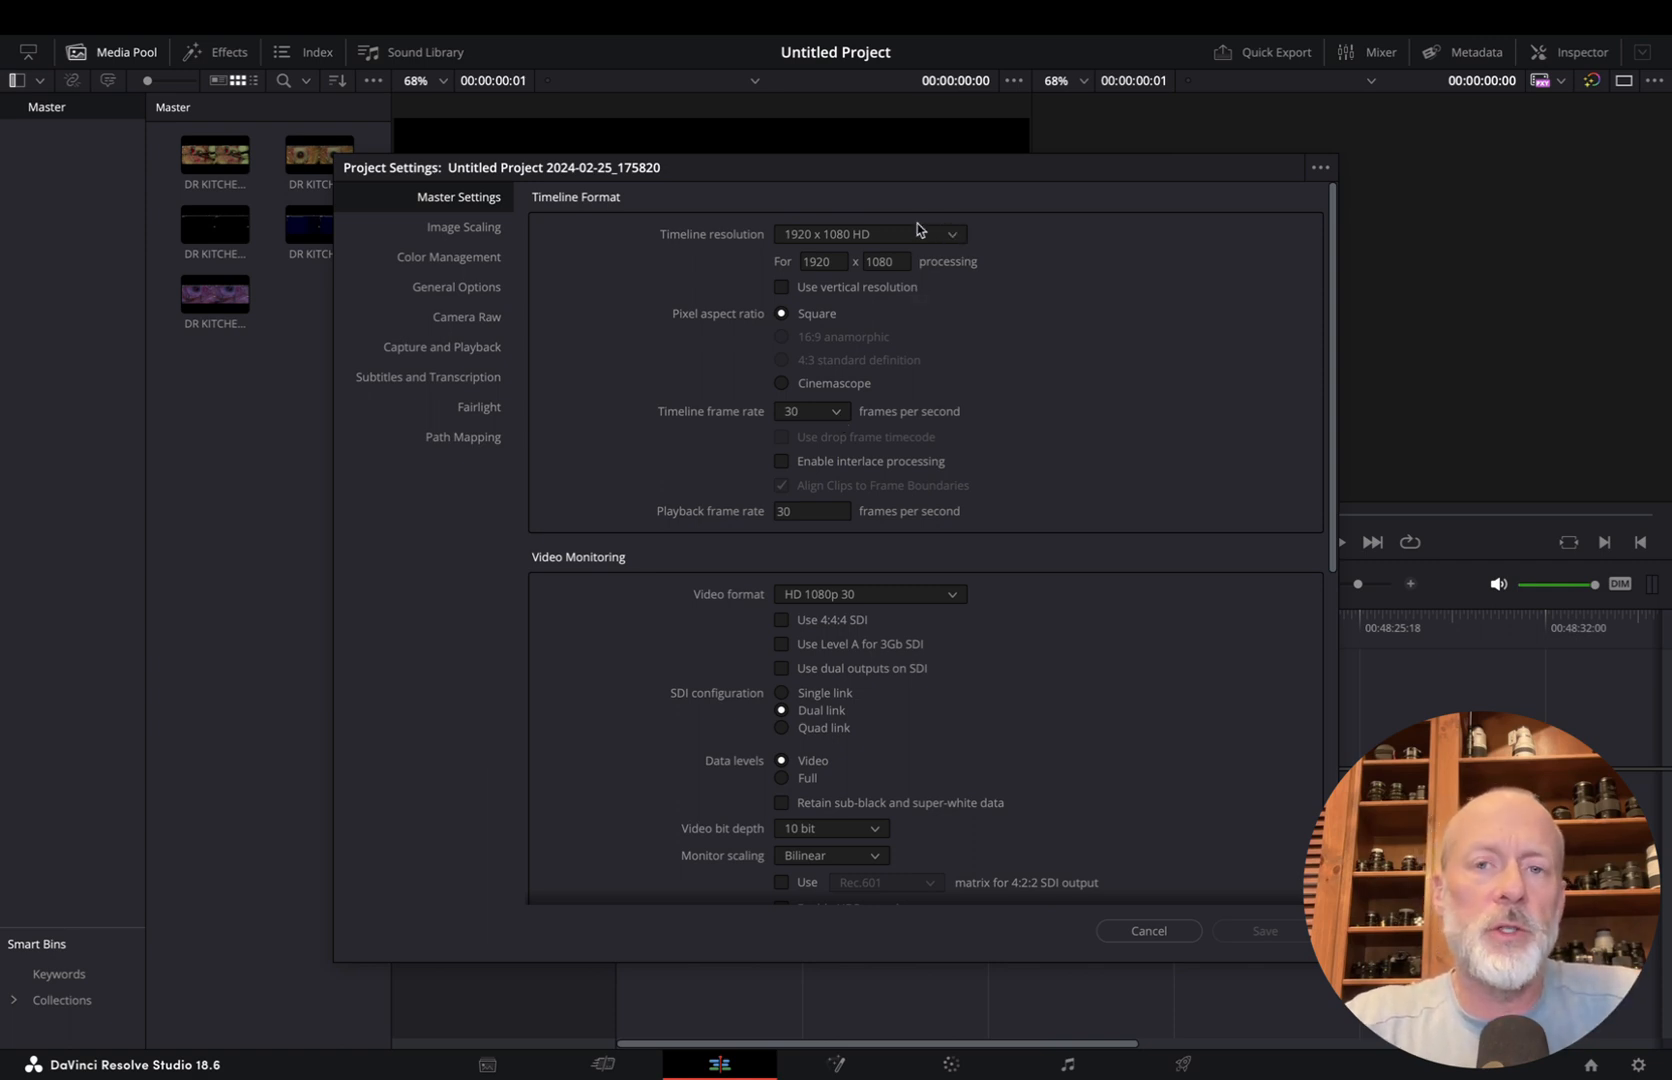
left_click(953, 236)
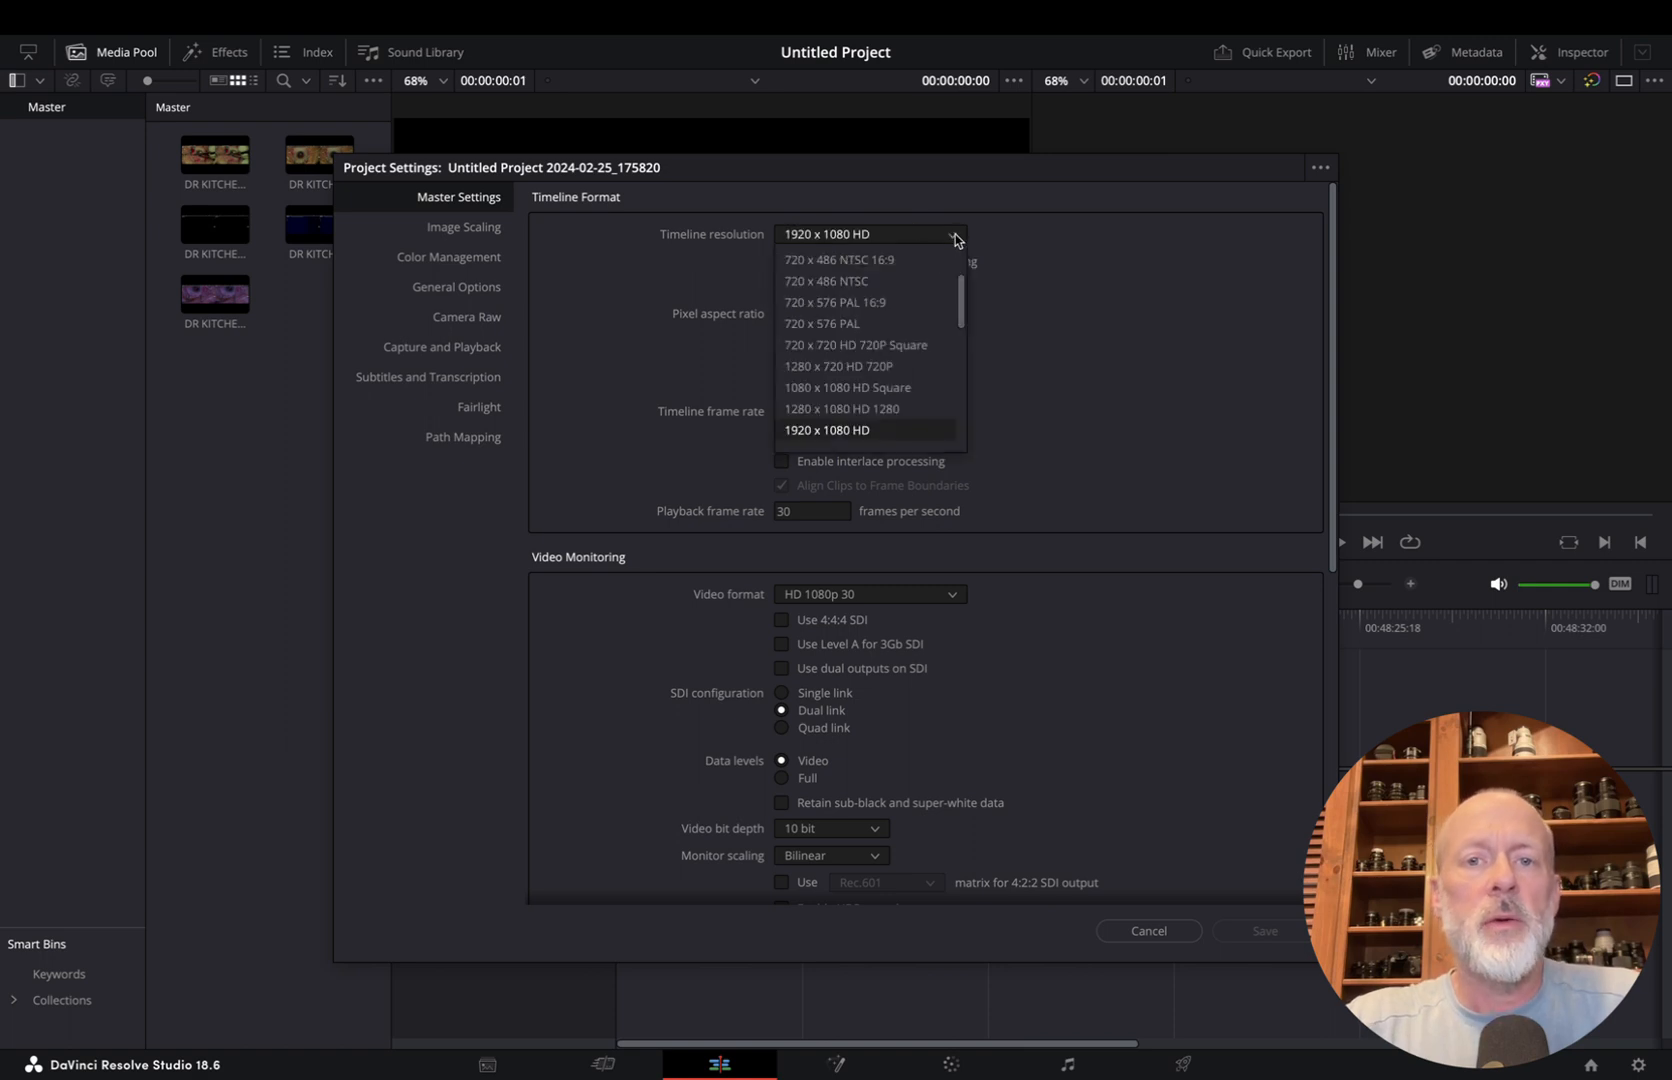
scroll(896, 287, "up", 3)
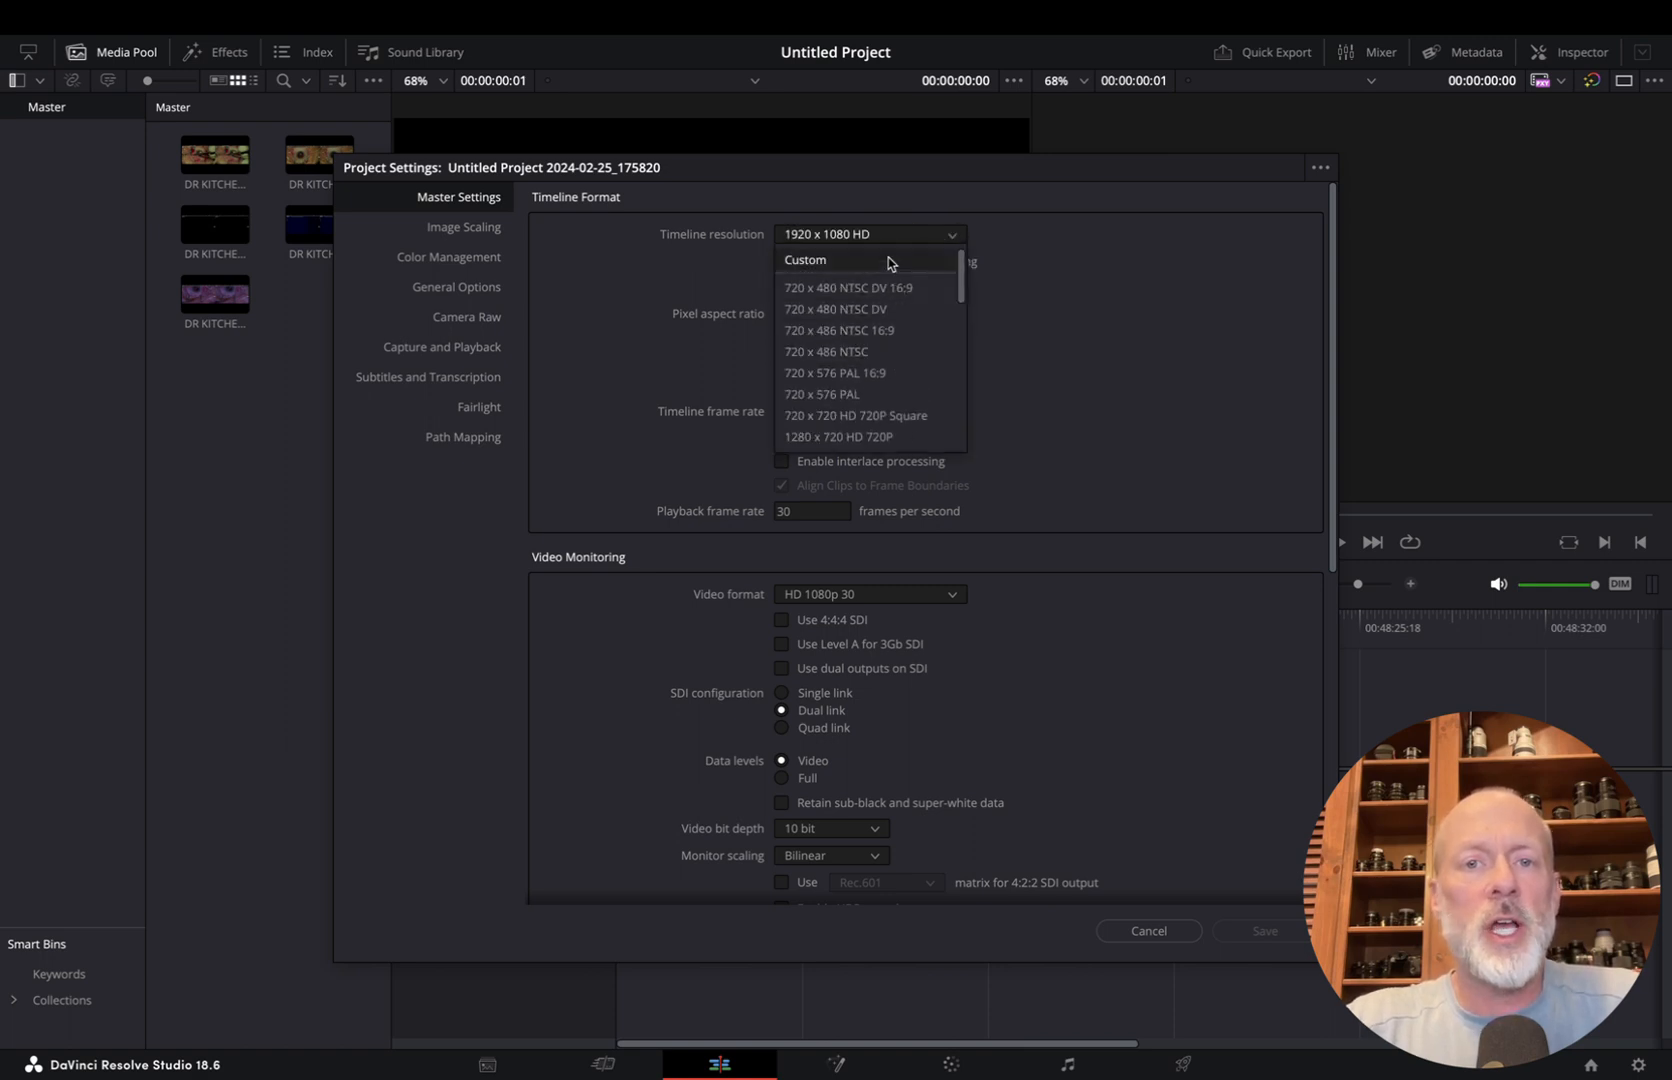
left_click(888, 261)
left_click(842, 263)
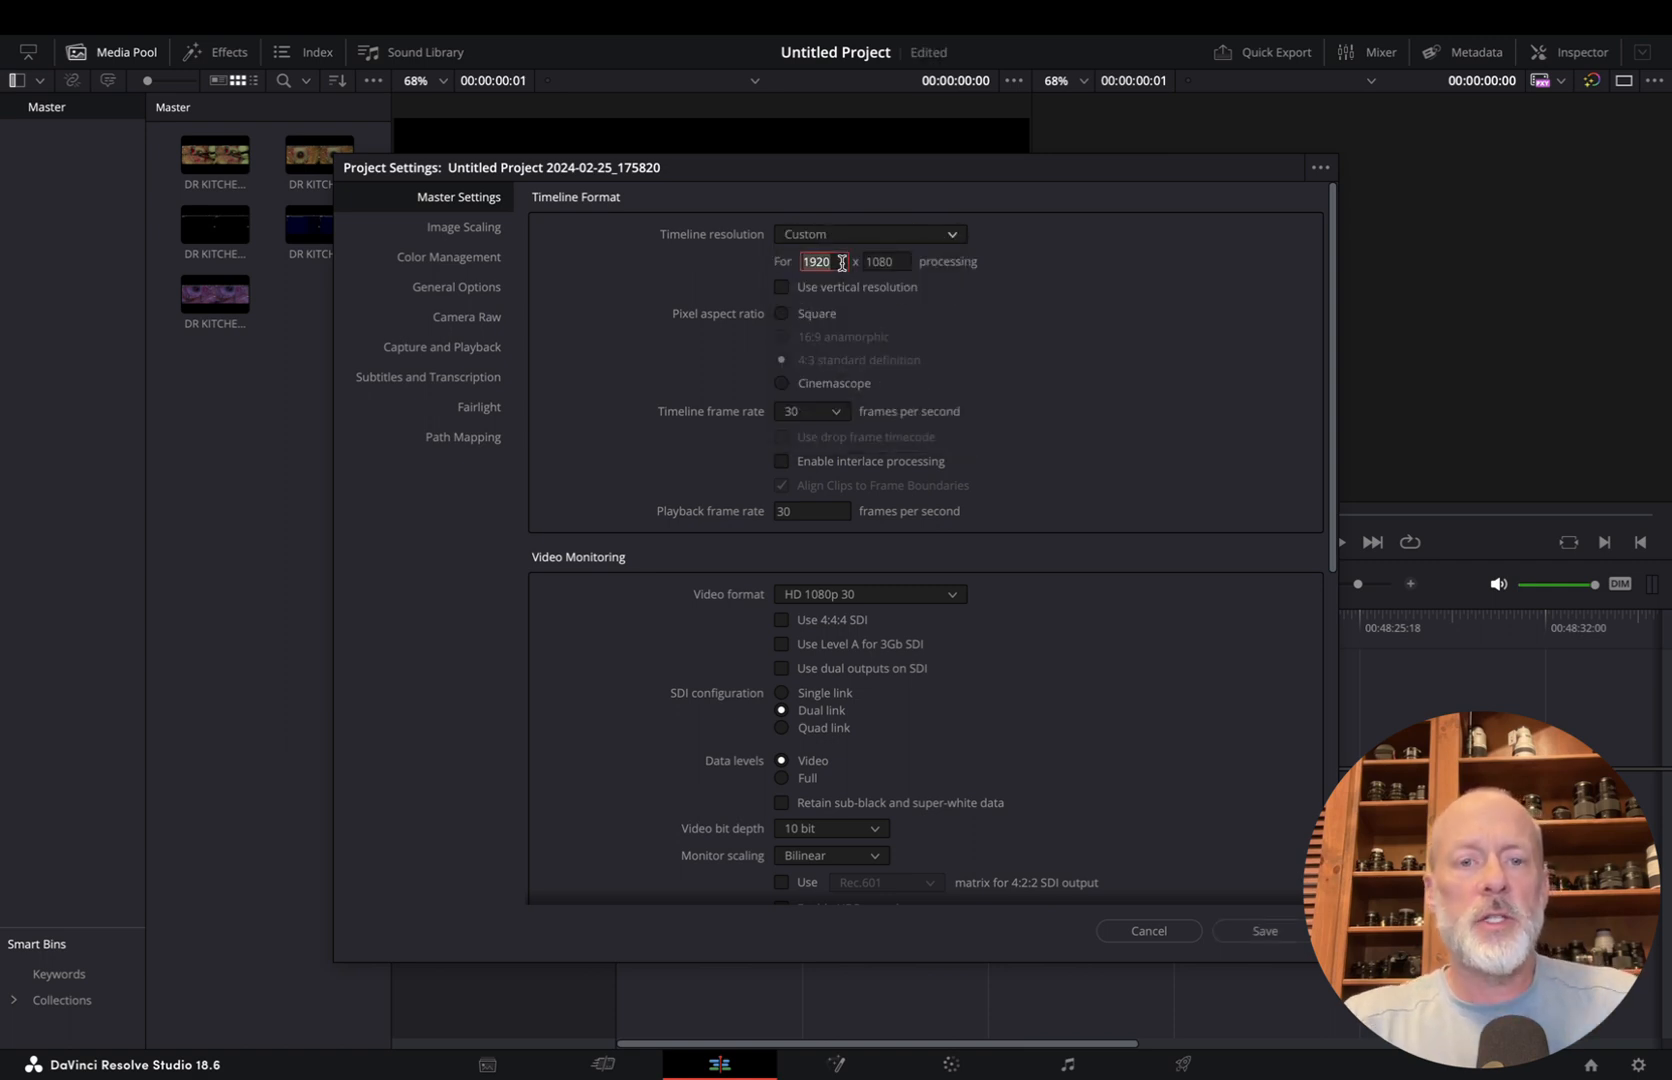
type("3840")
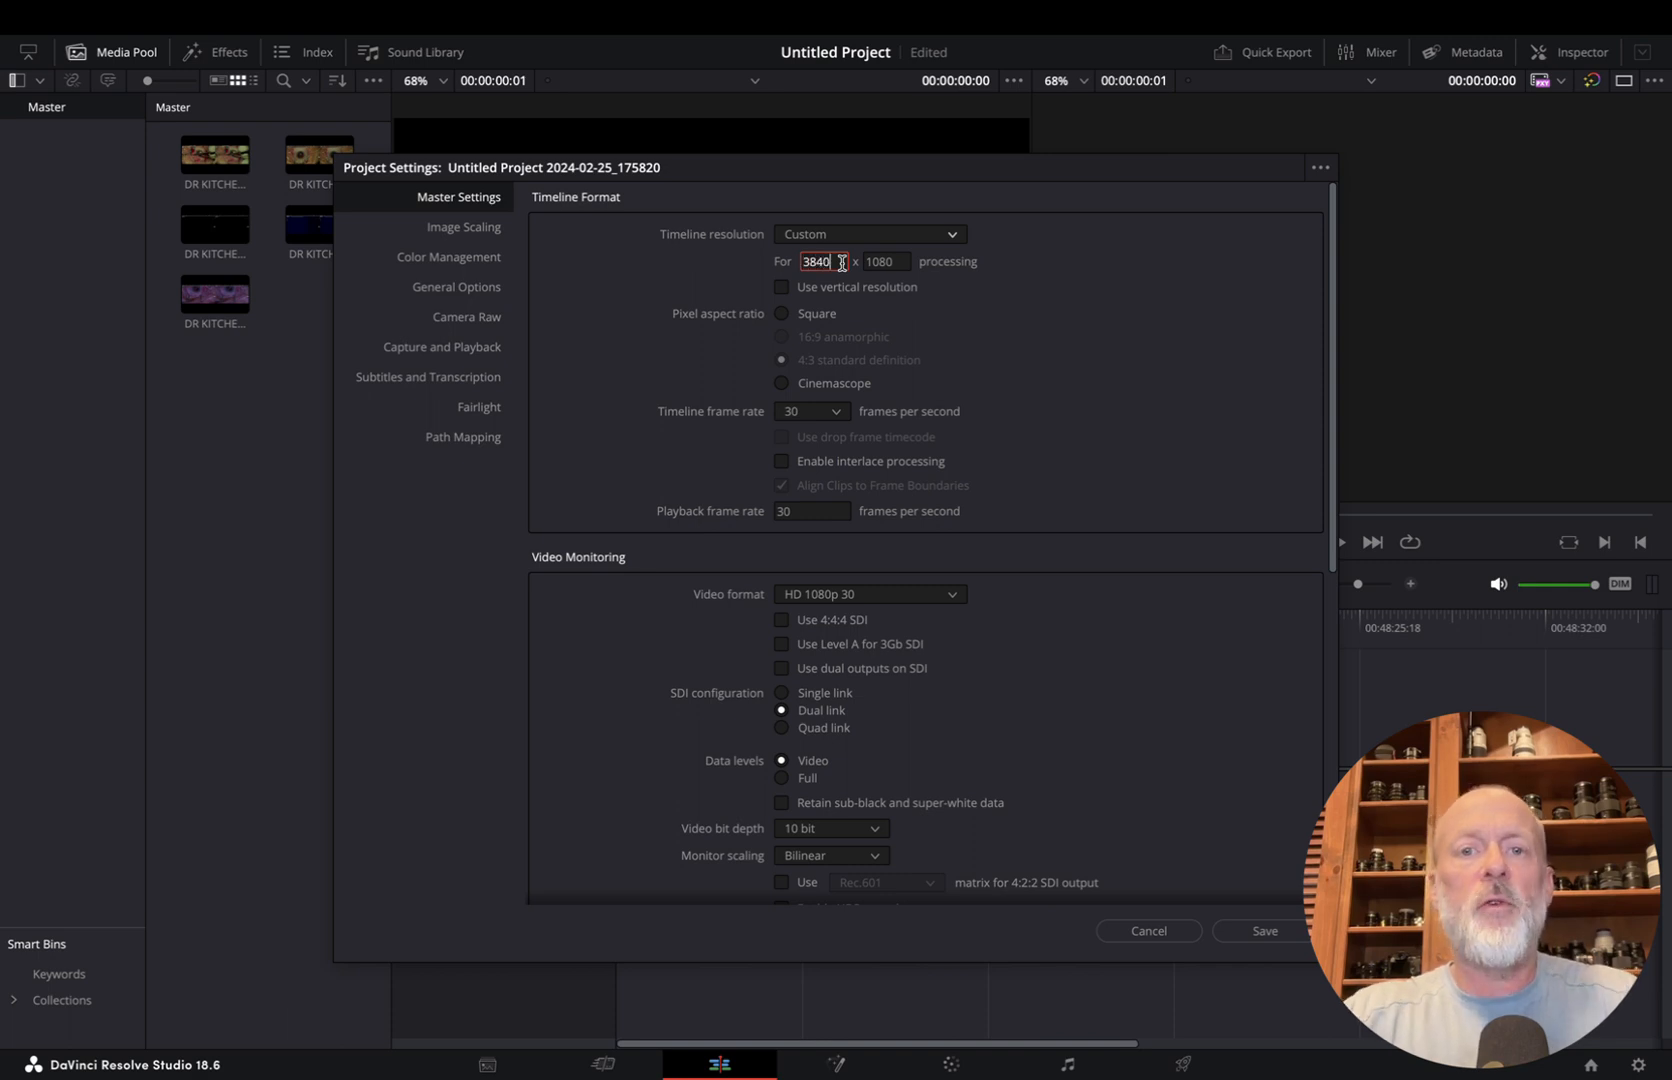
left_click(1263, 937)
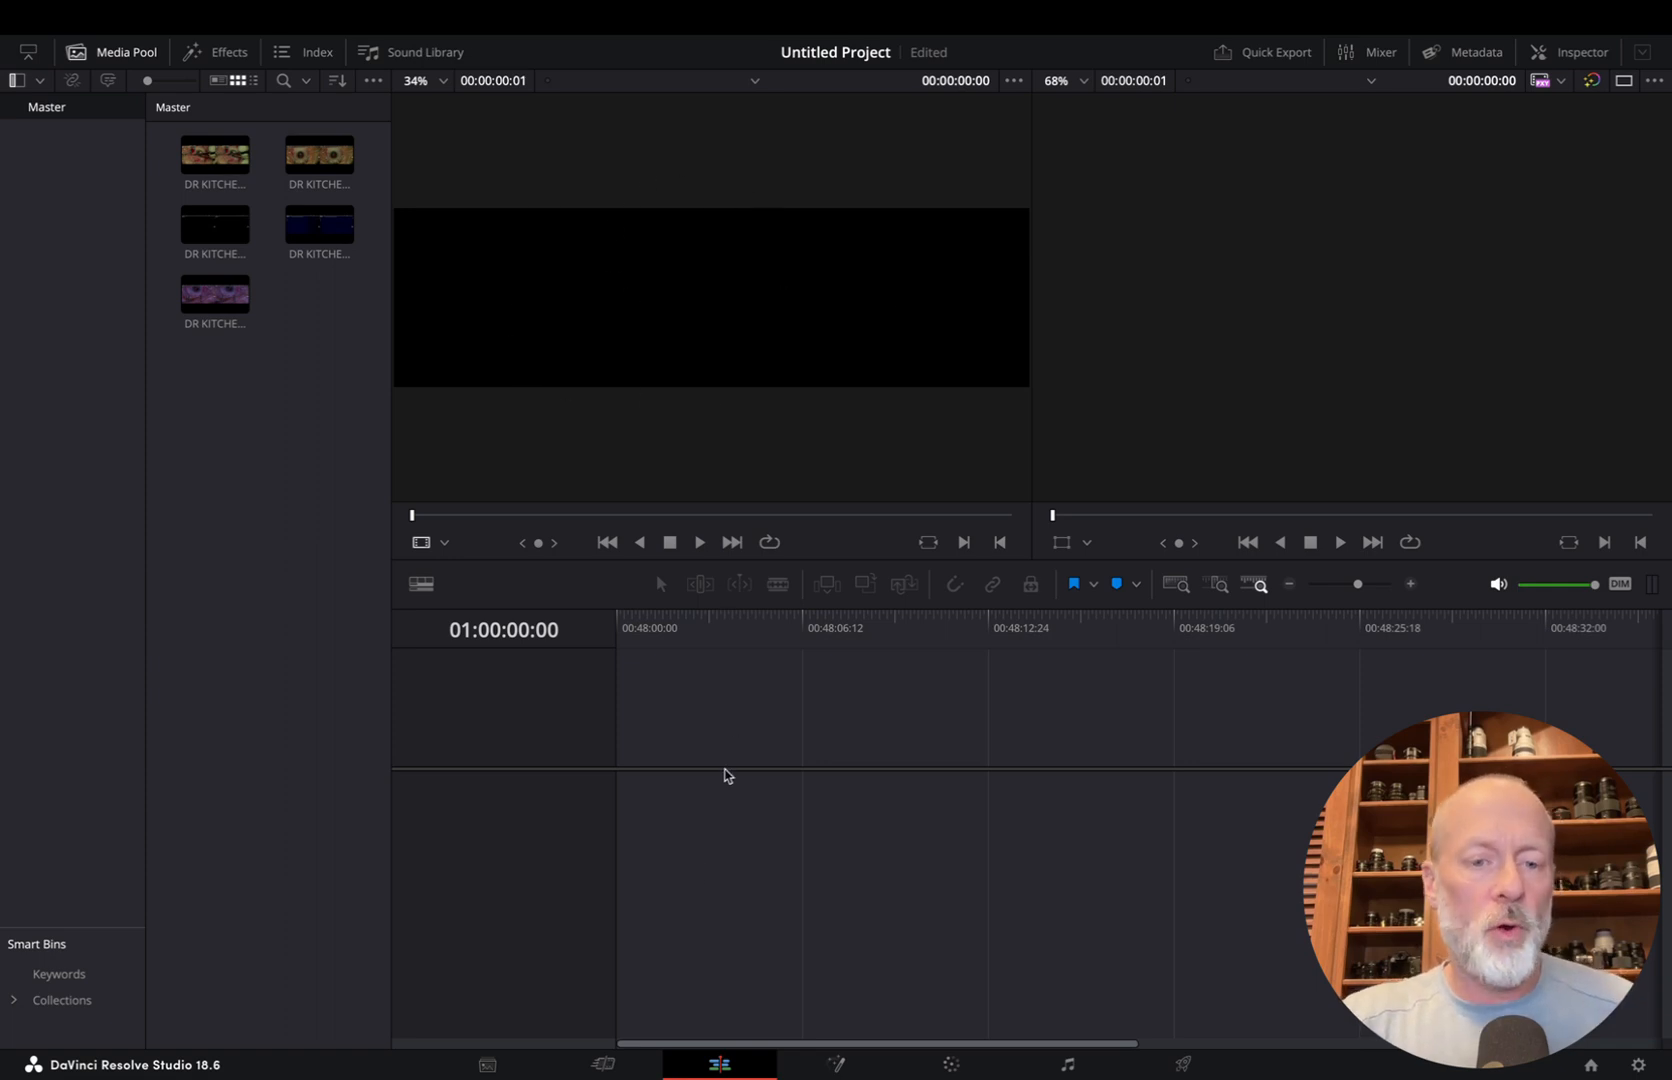
left_click(601, 1066)
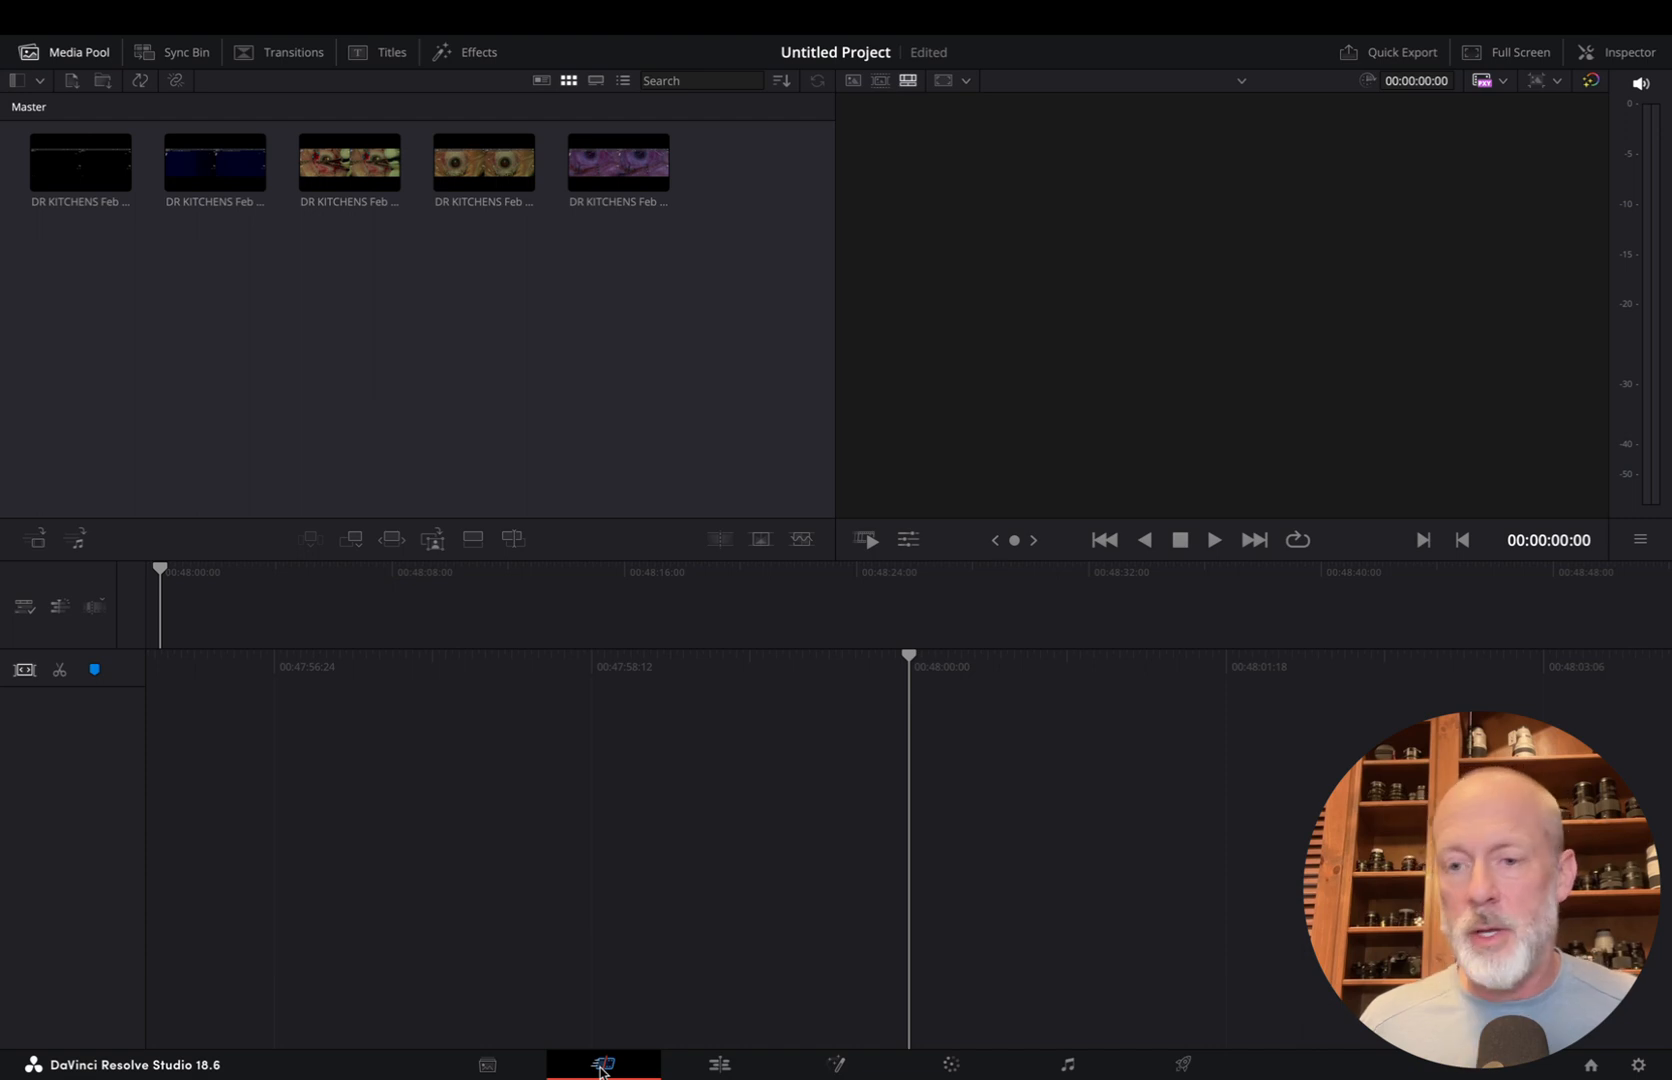
key("super+space")
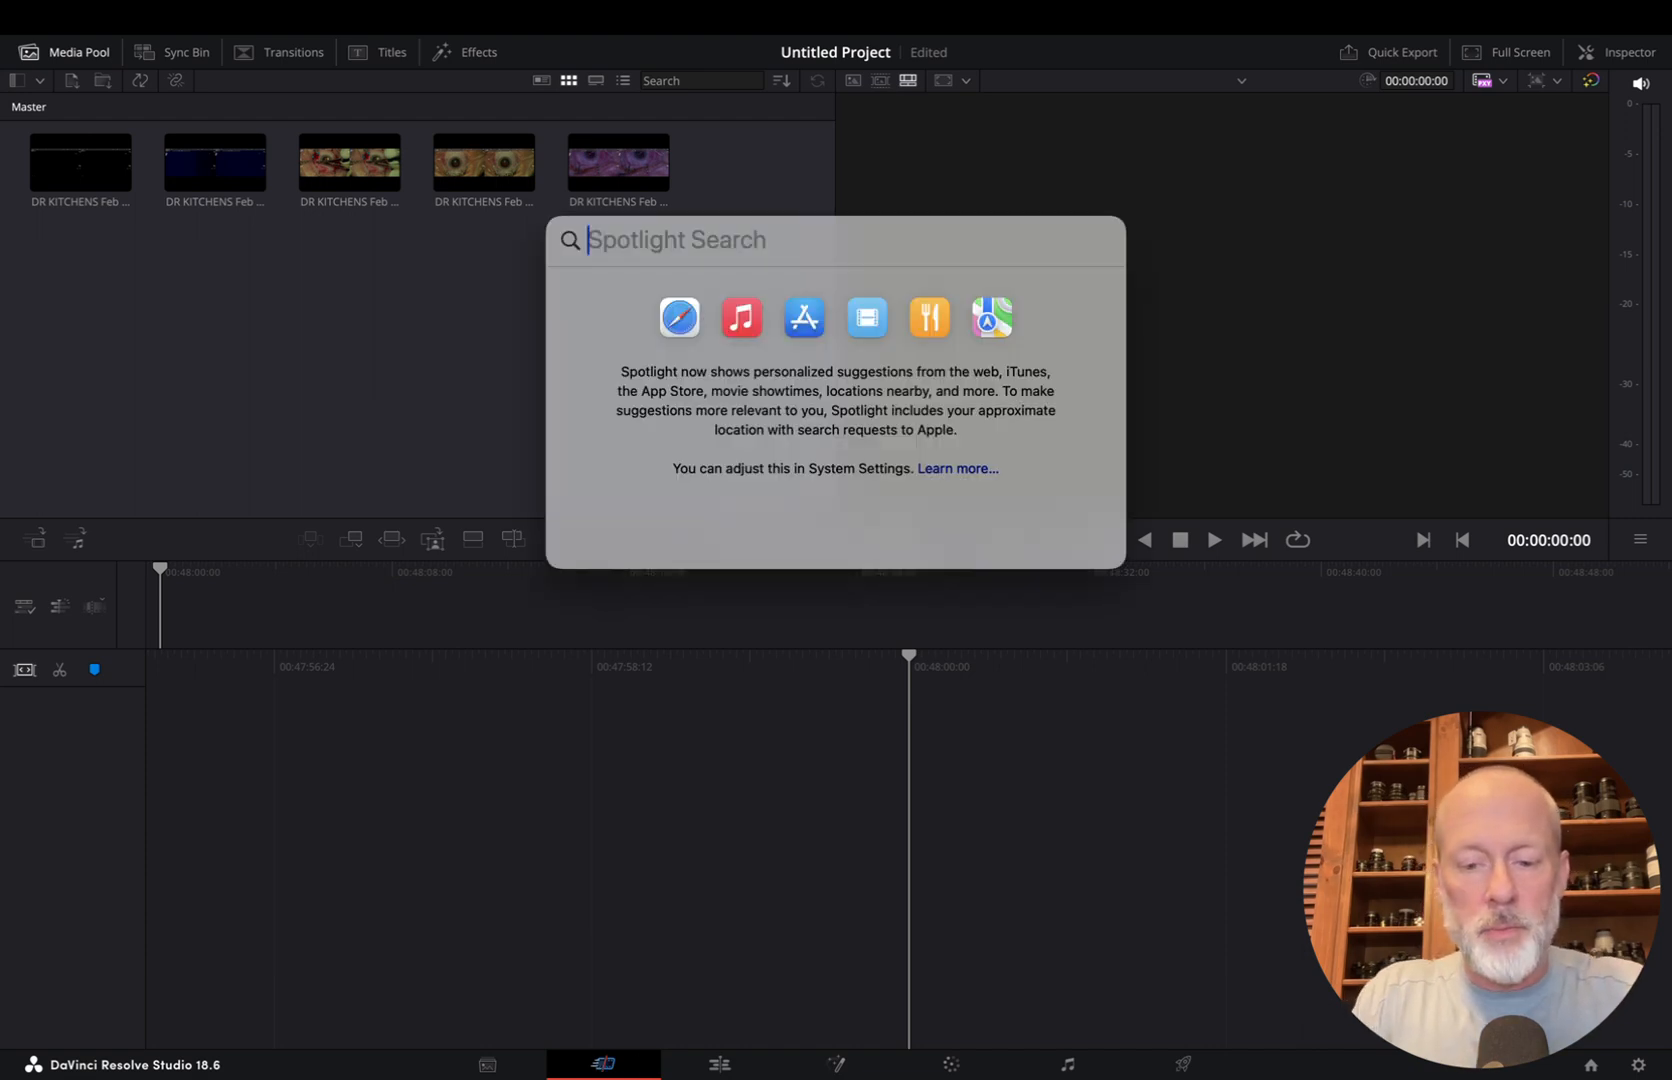
type("panel")
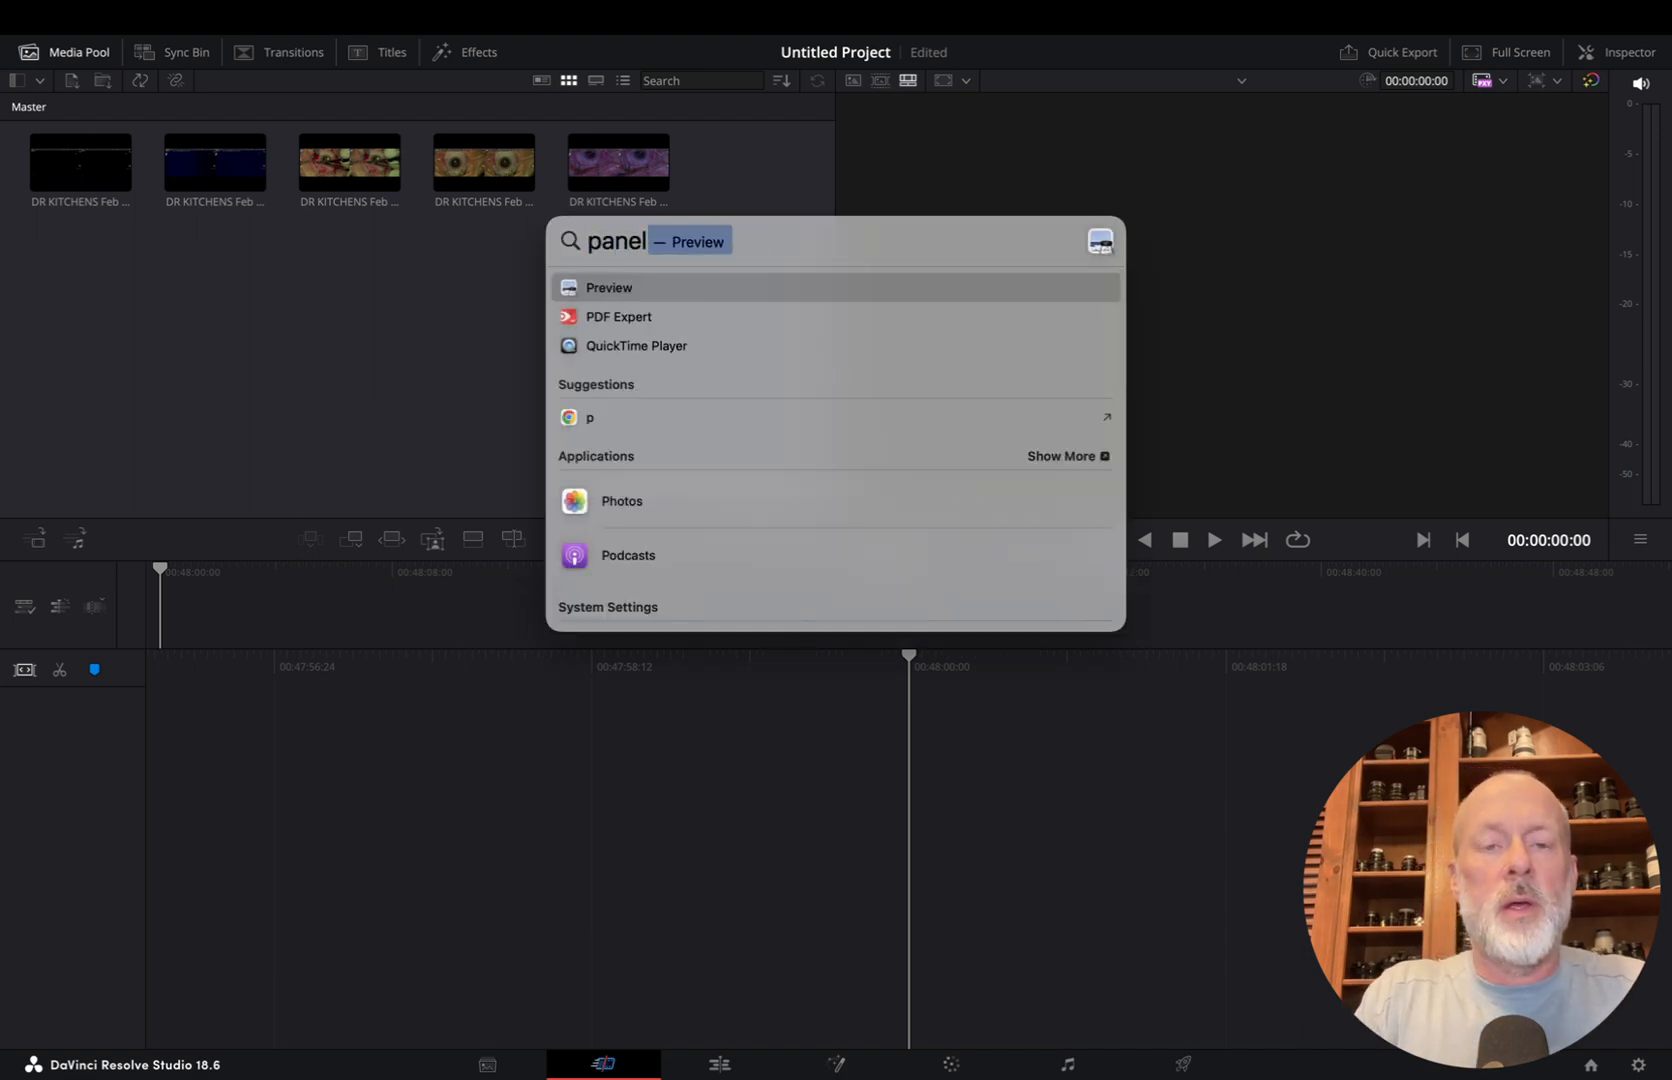
key("BackSpace")
key("BackSpace")
key("BackSpace")
key("BackSpace")
key("BackSpace")
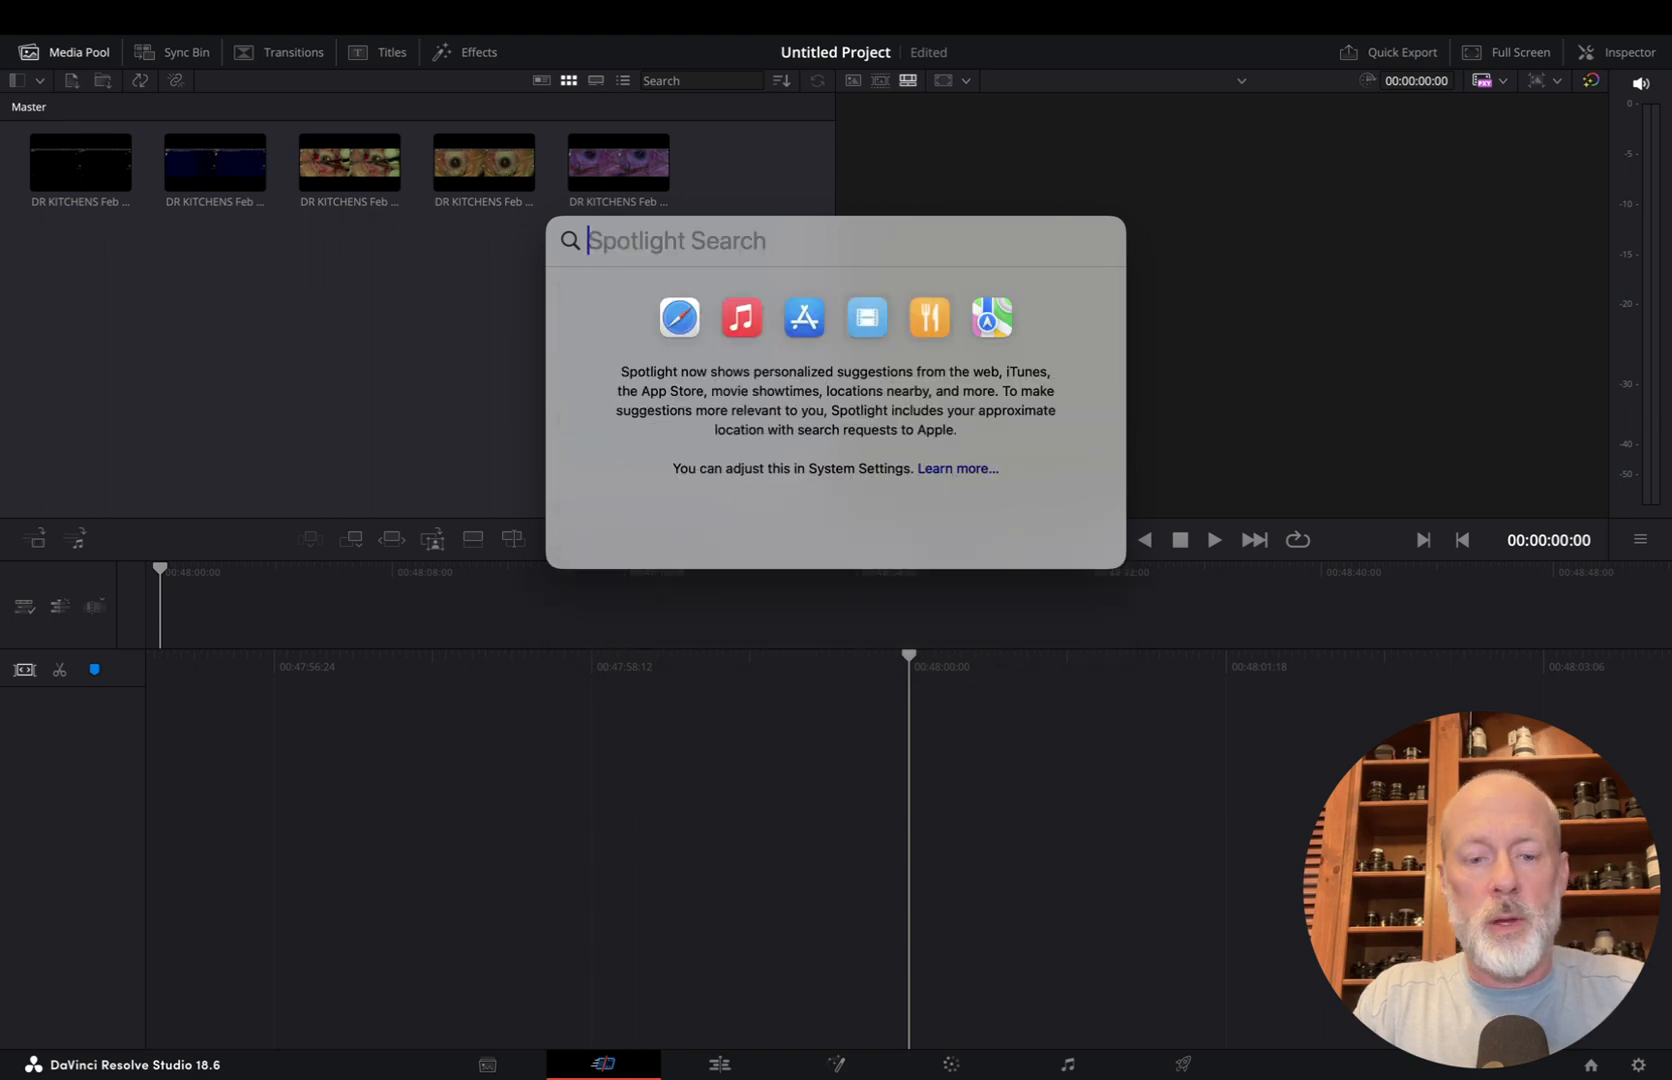
type("spped")
key("BackSpace")
key("BackSpace")
key("BackSpace")
key("BackSpace")
key("BackSpace")
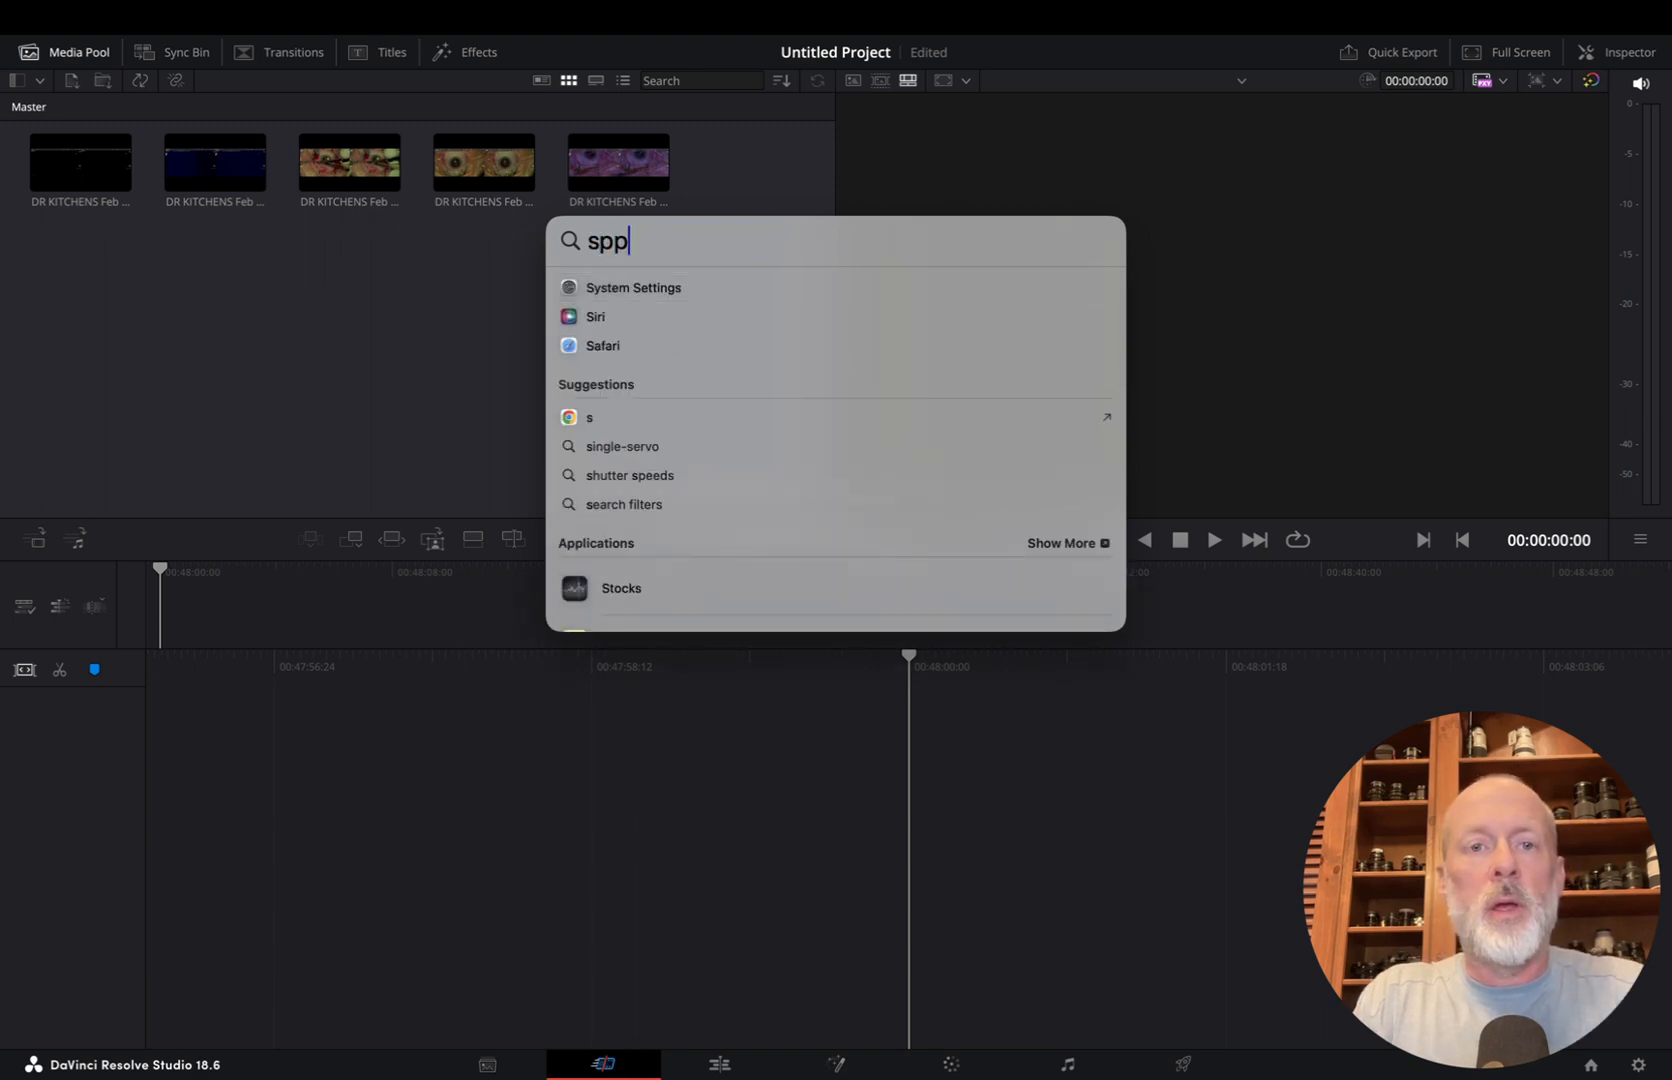
left_click(378, 408)
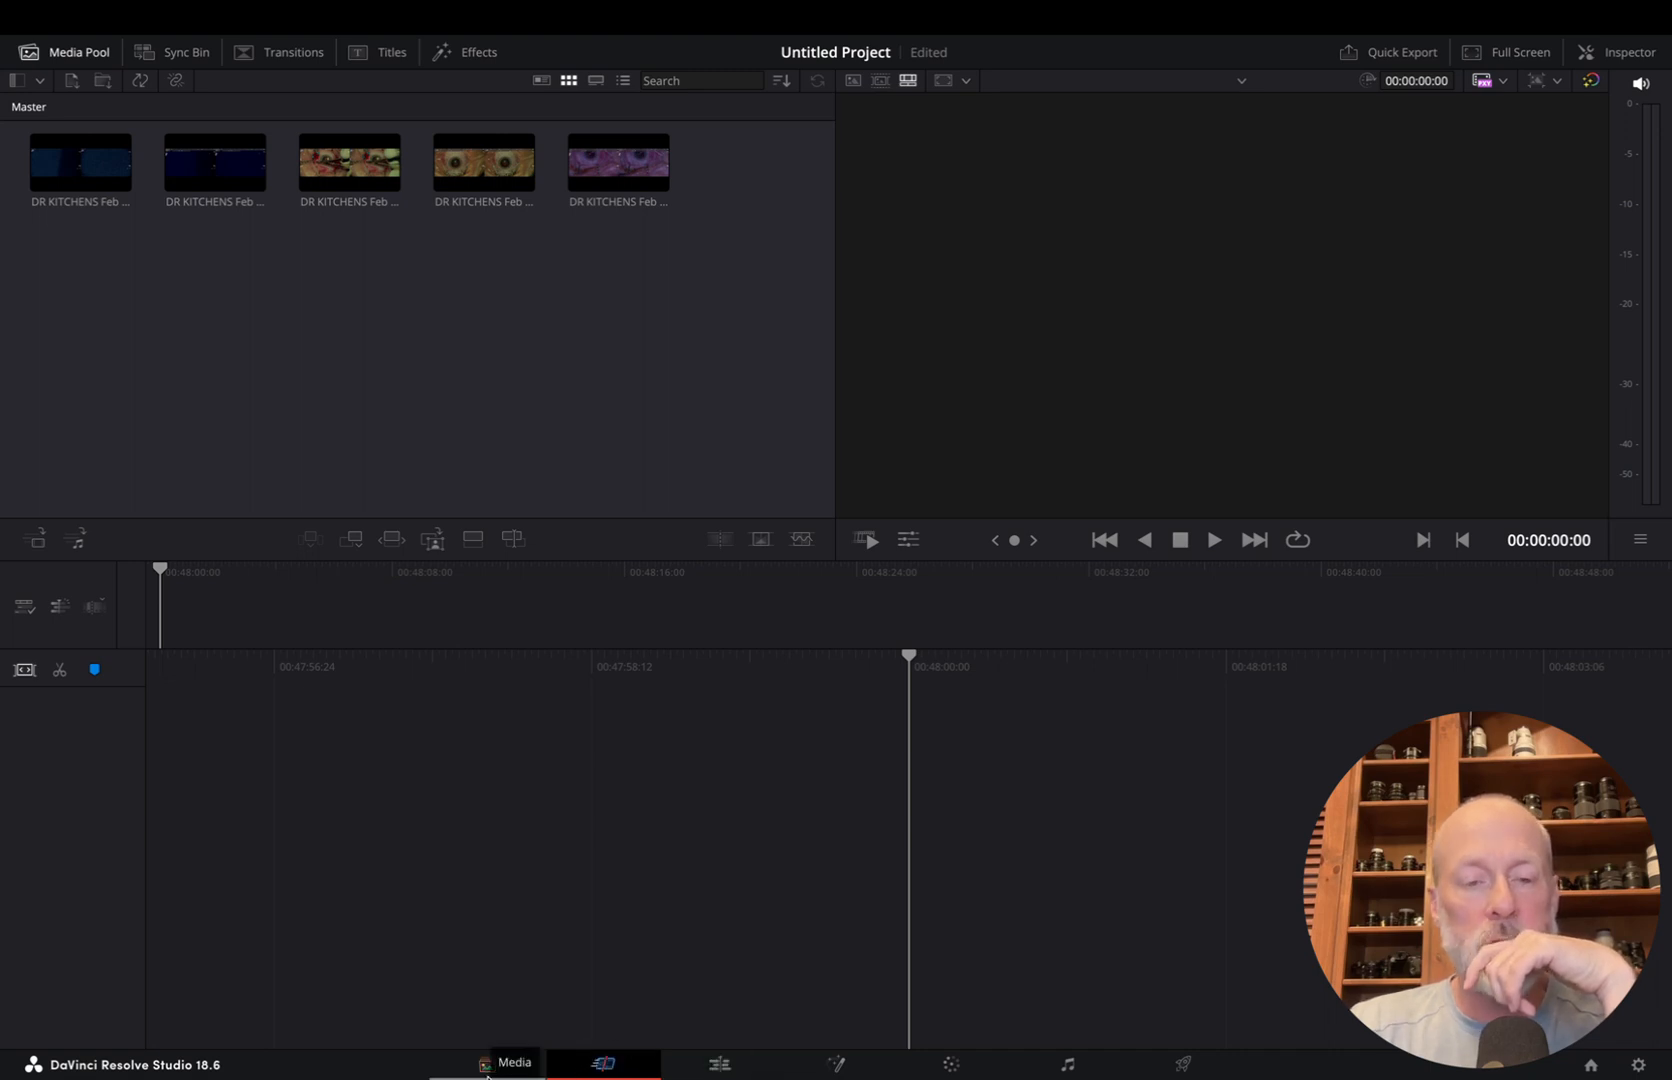
left_click(717, 1063)
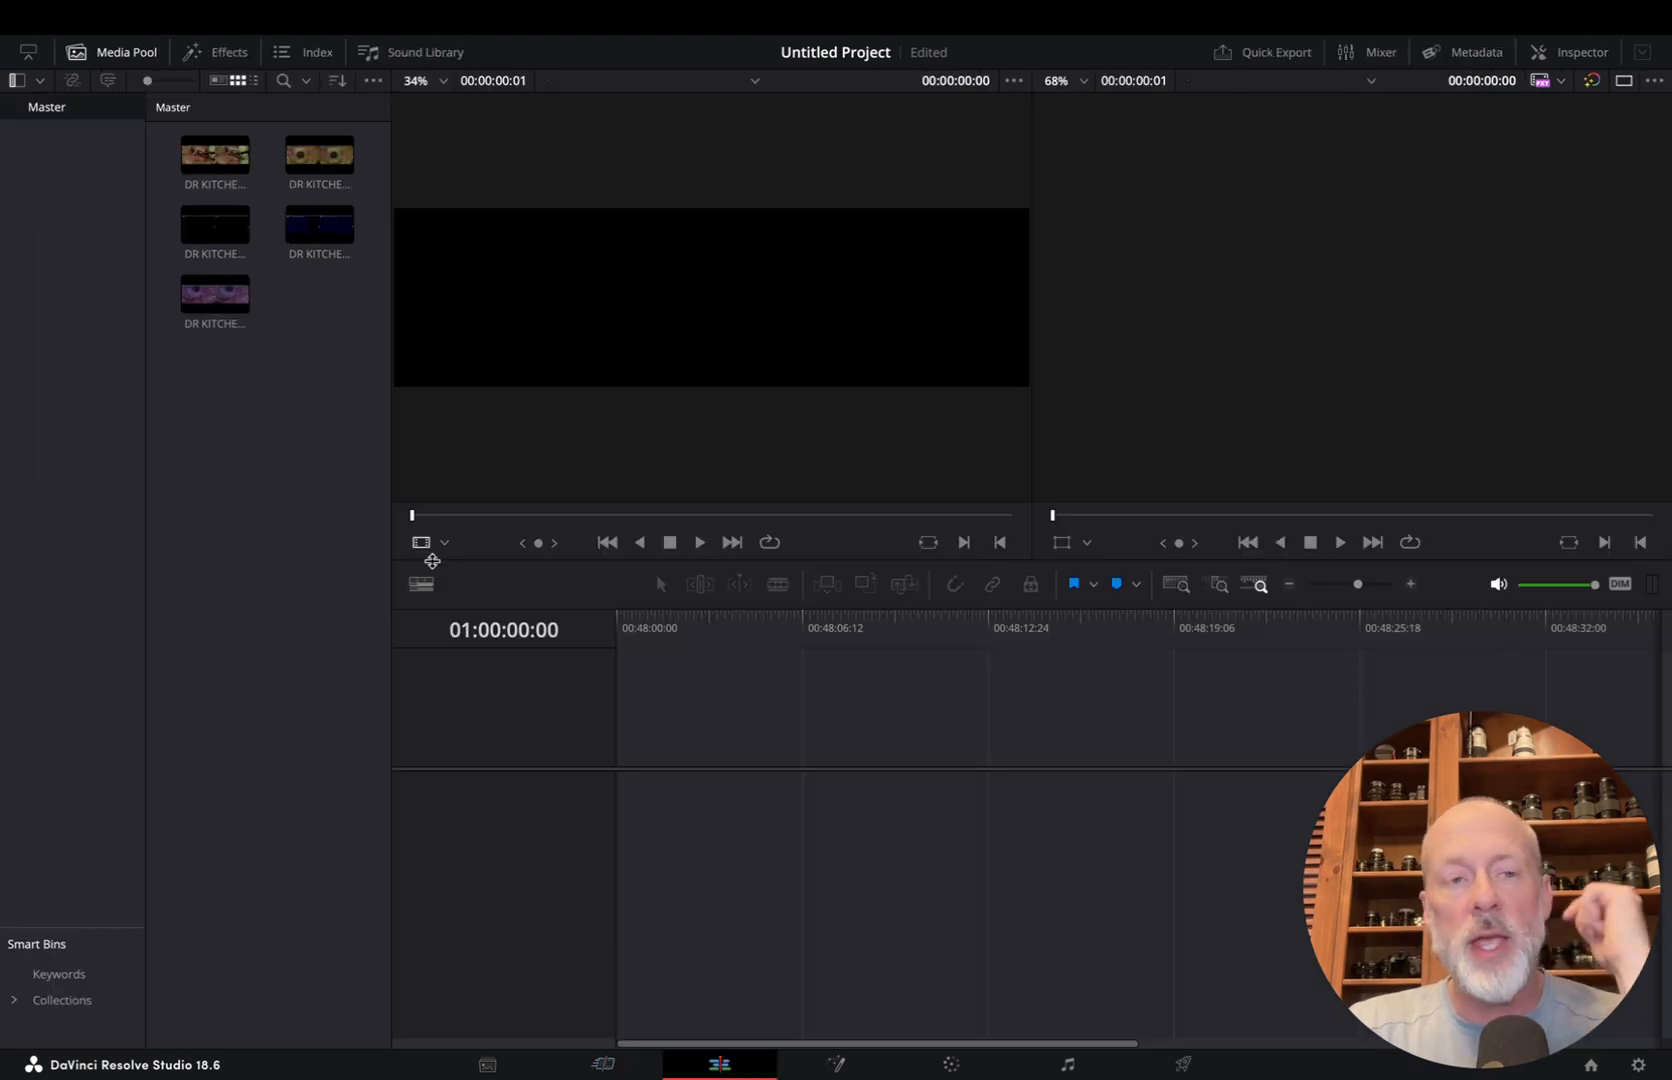
left_click(289, 233)
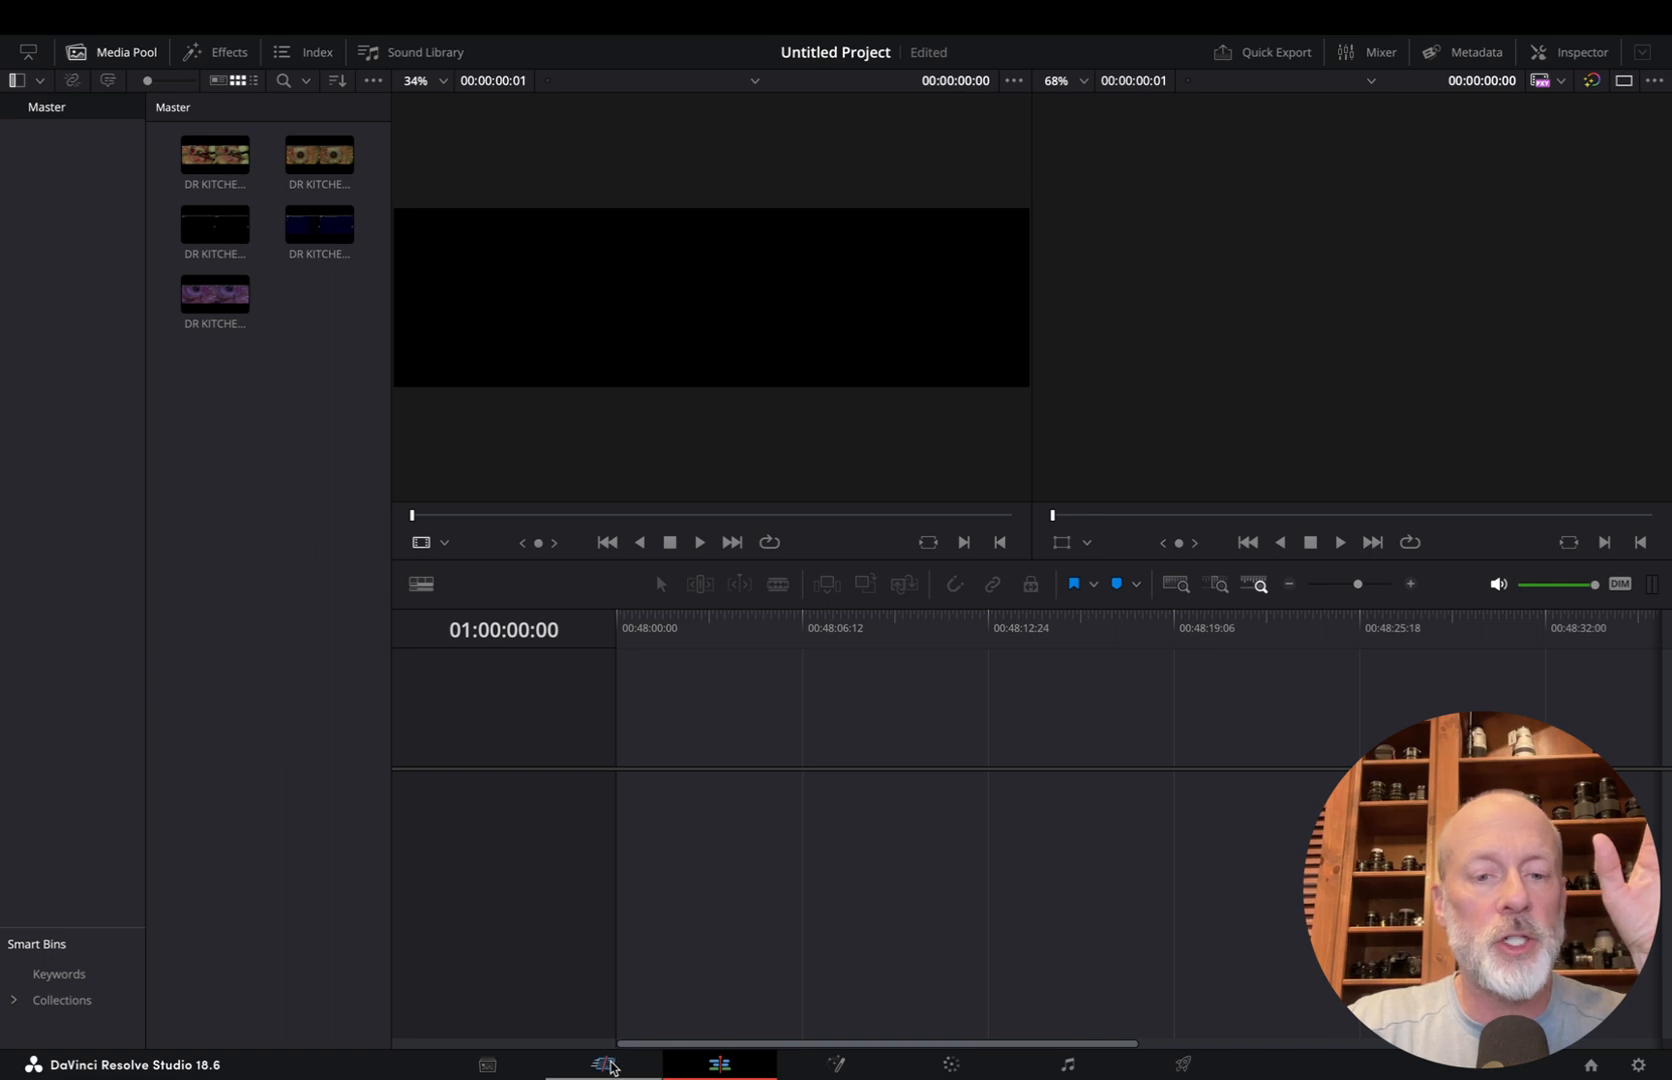
Load the first media pool clip, recorded Feb 20, 2024 at 02.34.36 PM, into the Cut page viewer
left_click(605, 1064)
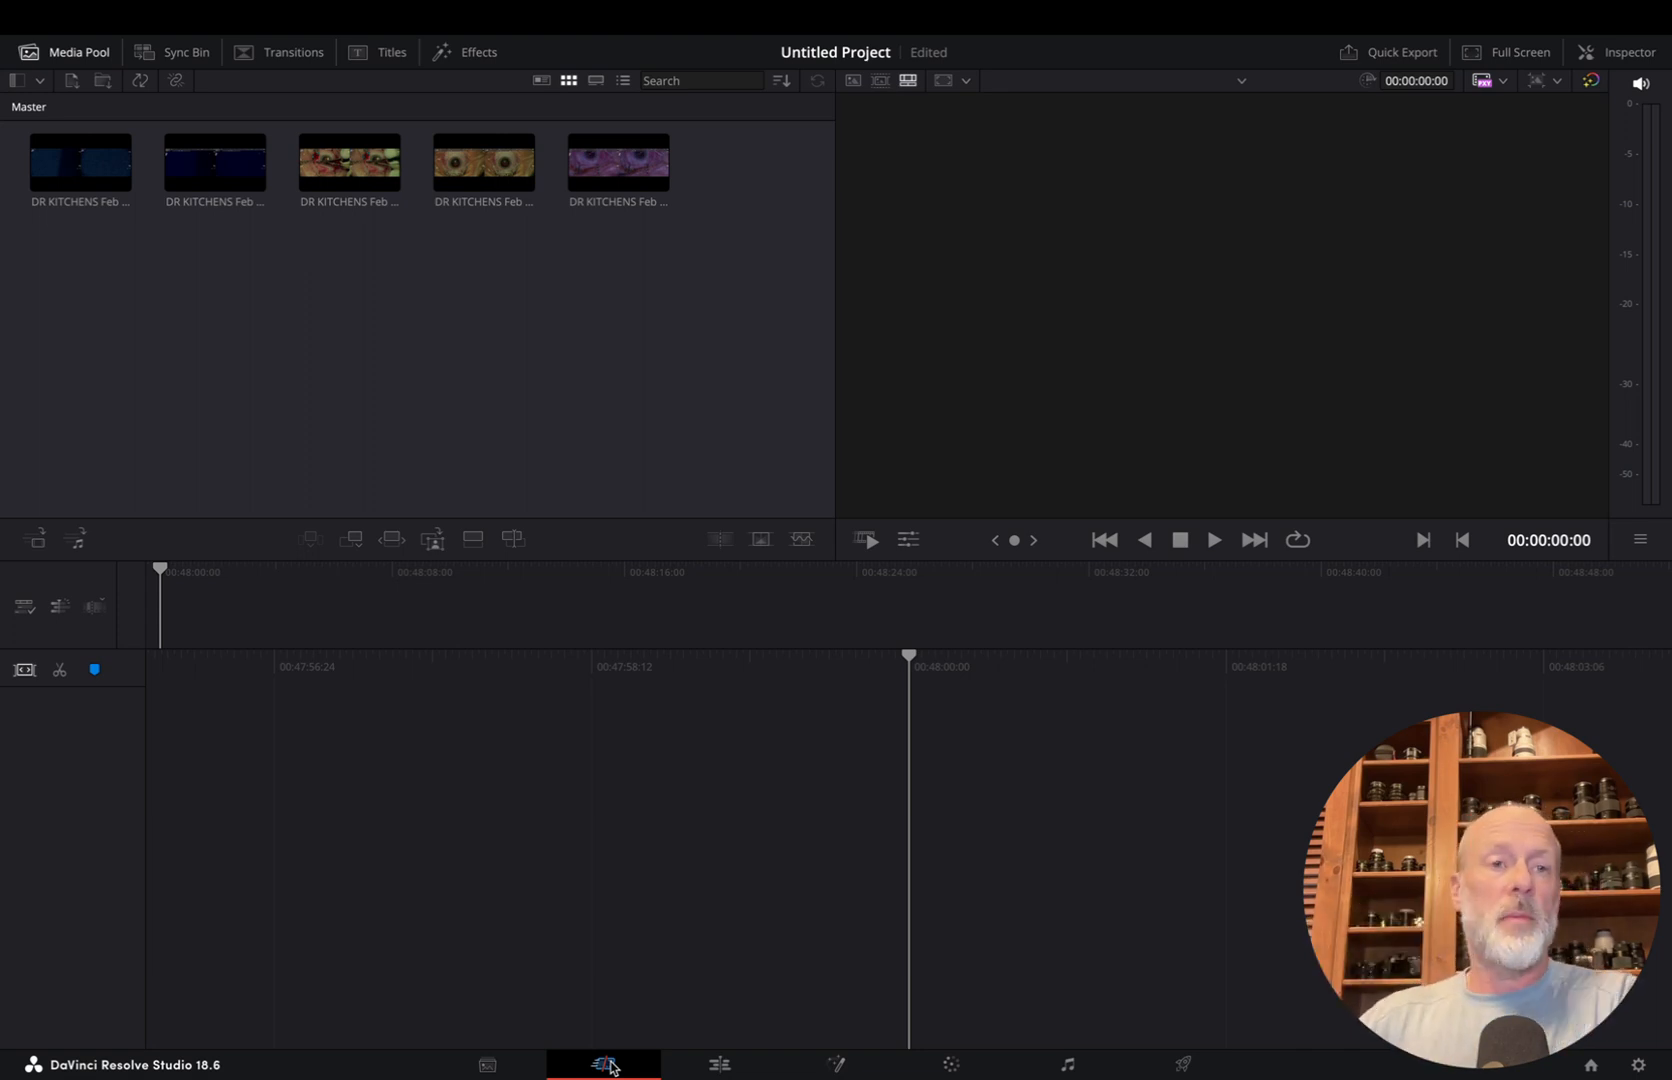
left_click(105, 160)
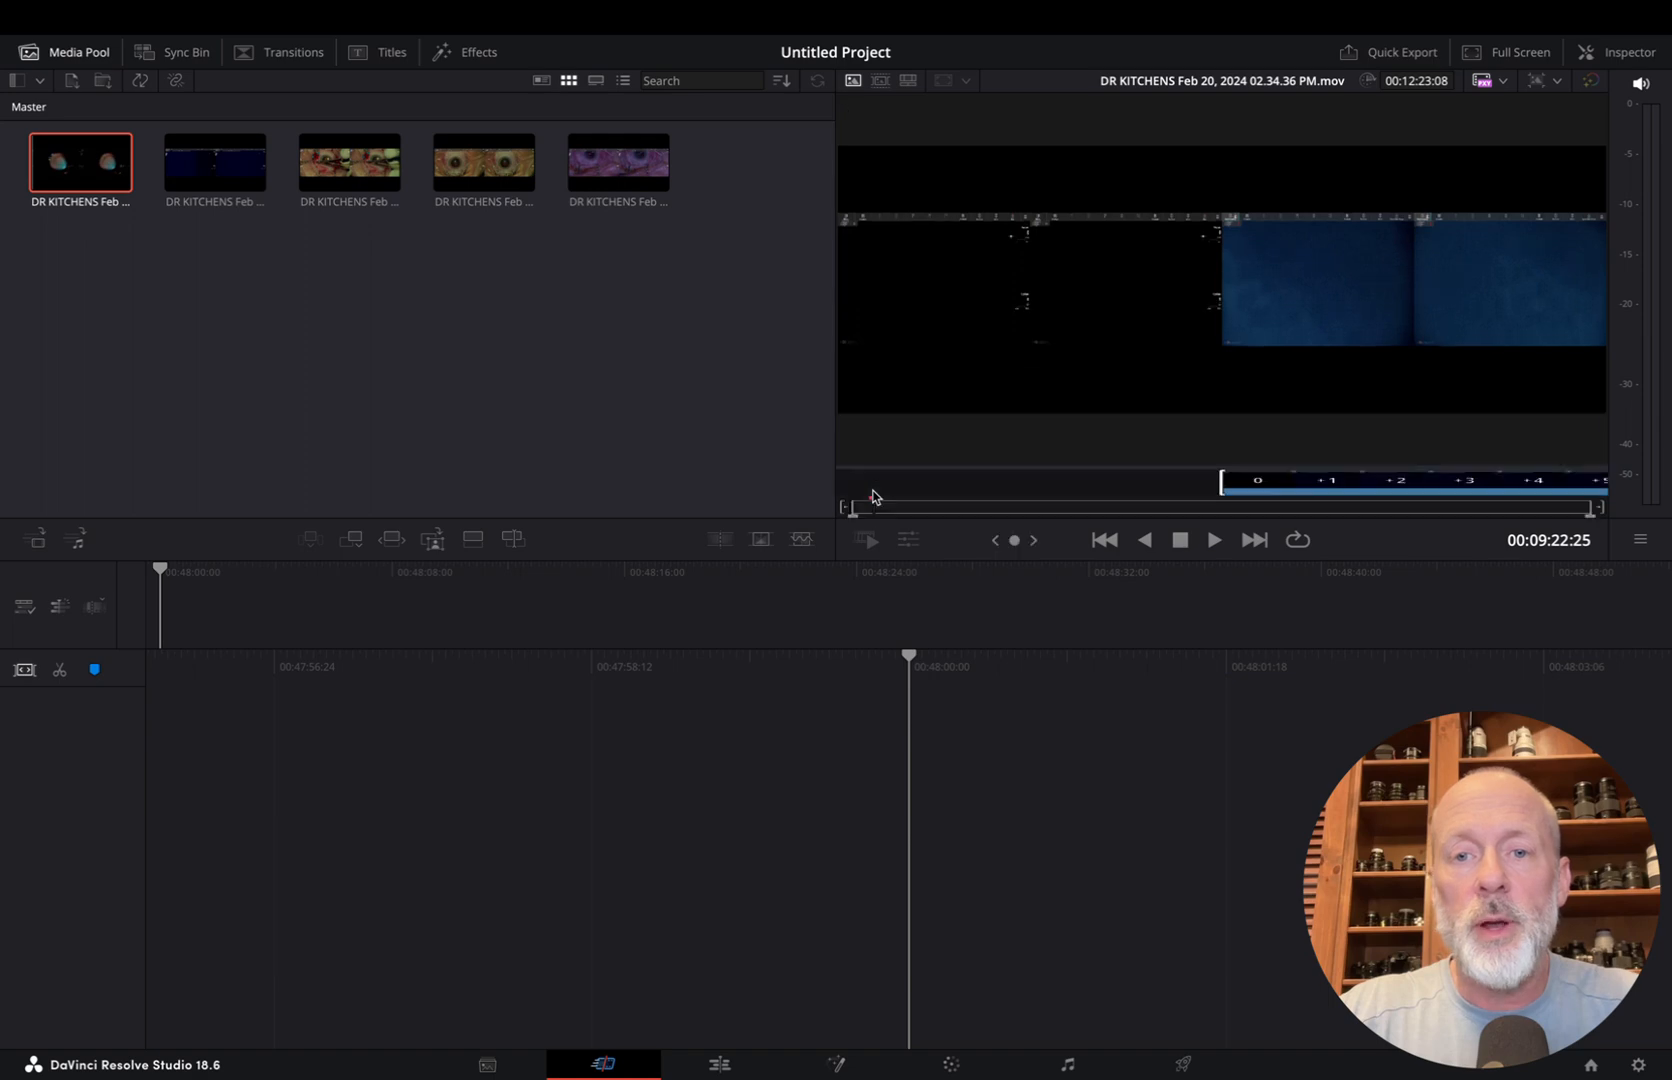
Mark an In point at 00:00:33:05 in the loaded clip and play a few seconds from there
left_click(911, 498)
mouse_move(911, 498)
left_mouse_down()
mouse_move(1533, 501)
mouse_move(1172, 510)
mouse_move(863, 488)
mouse_move(888, 491)
left_mouse_up()
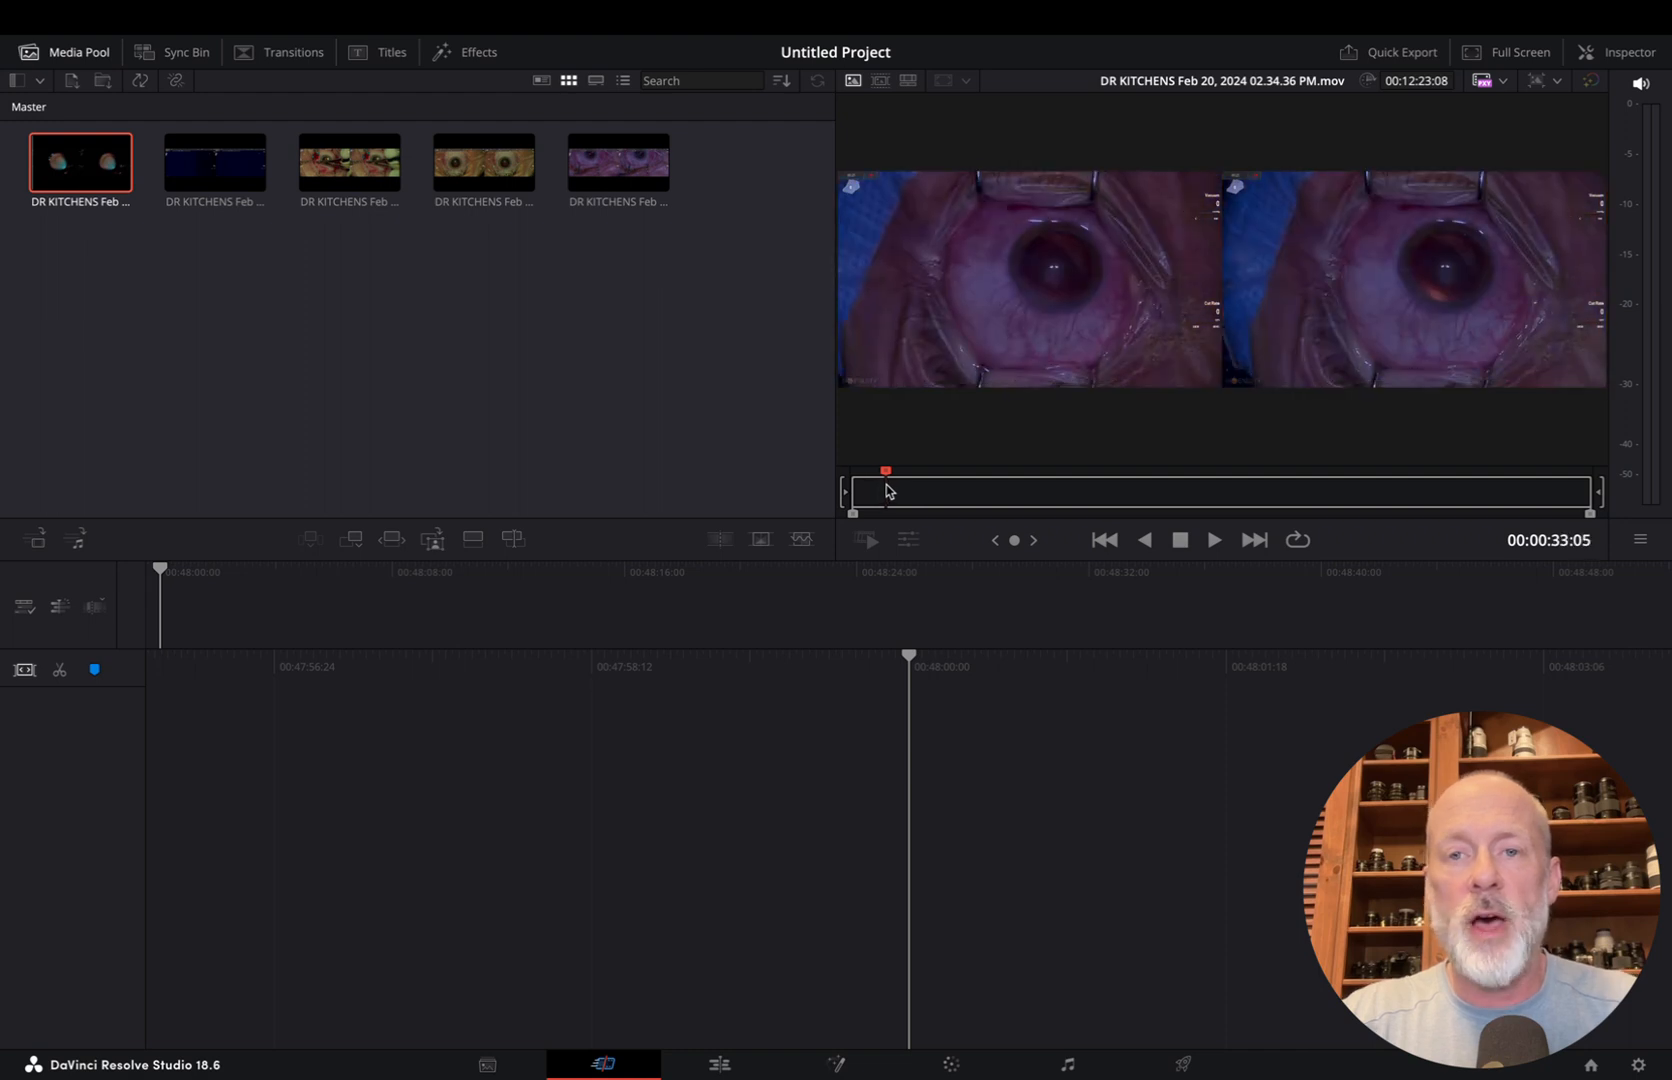
key("F2")
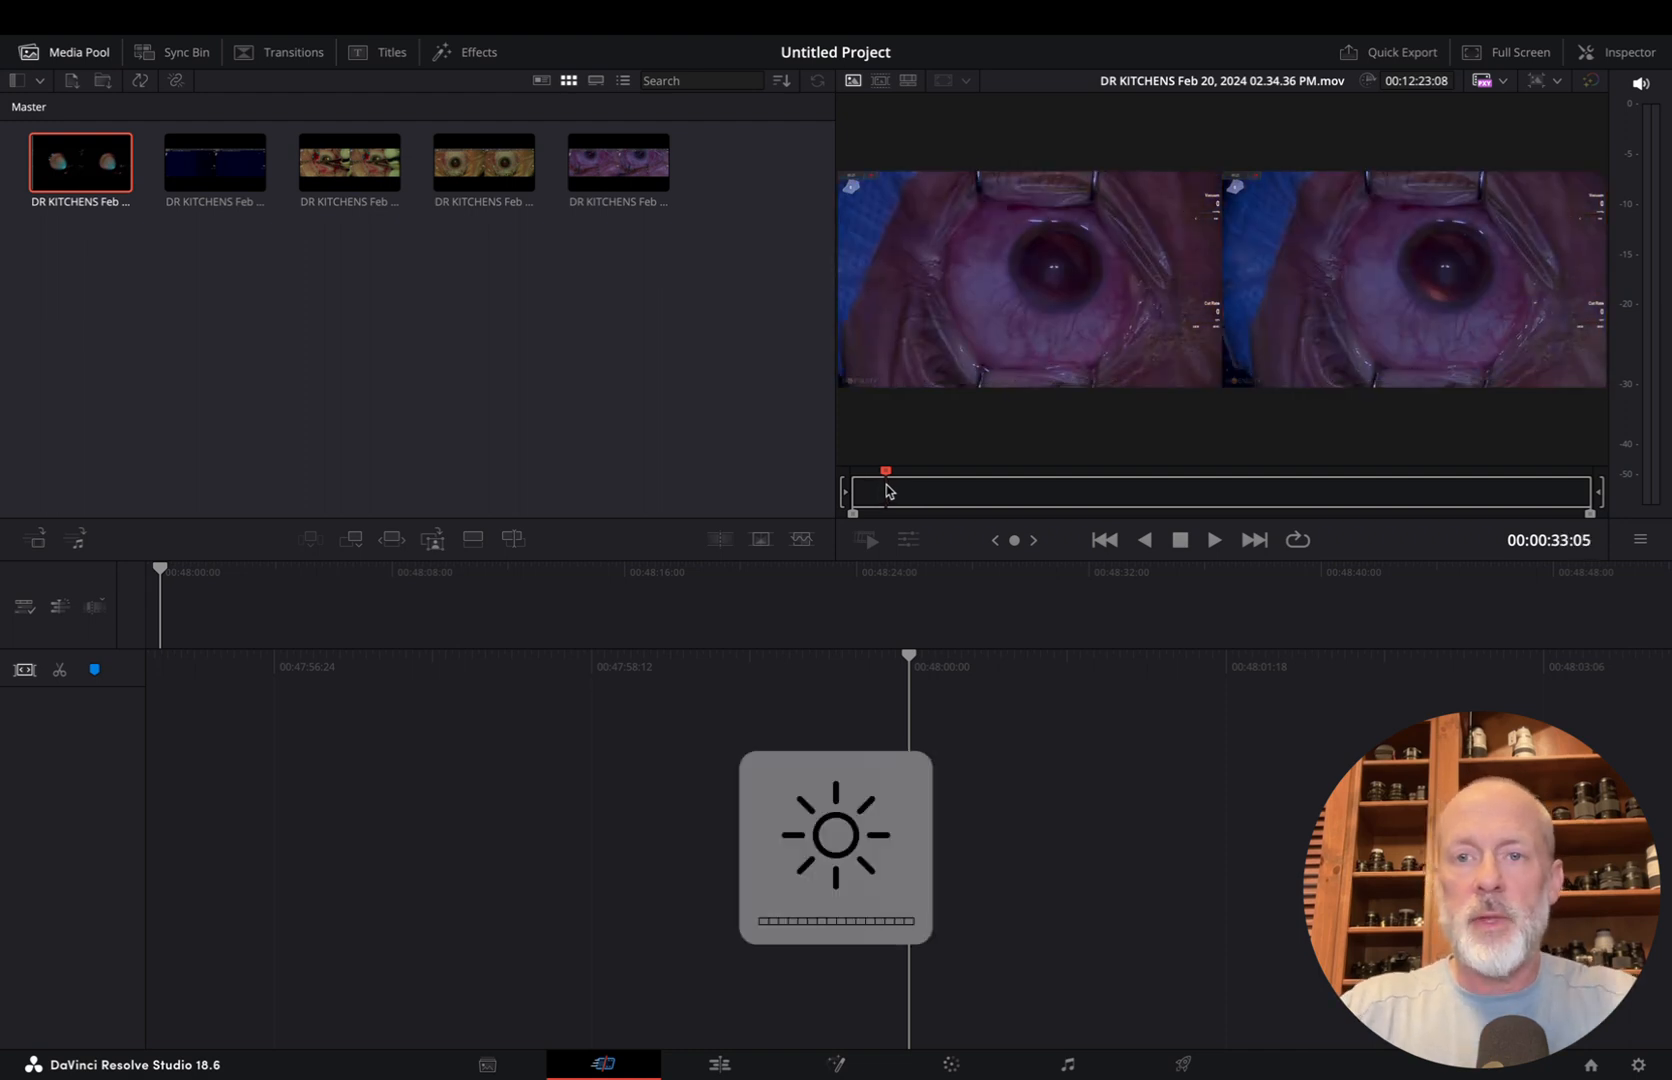
key("space")
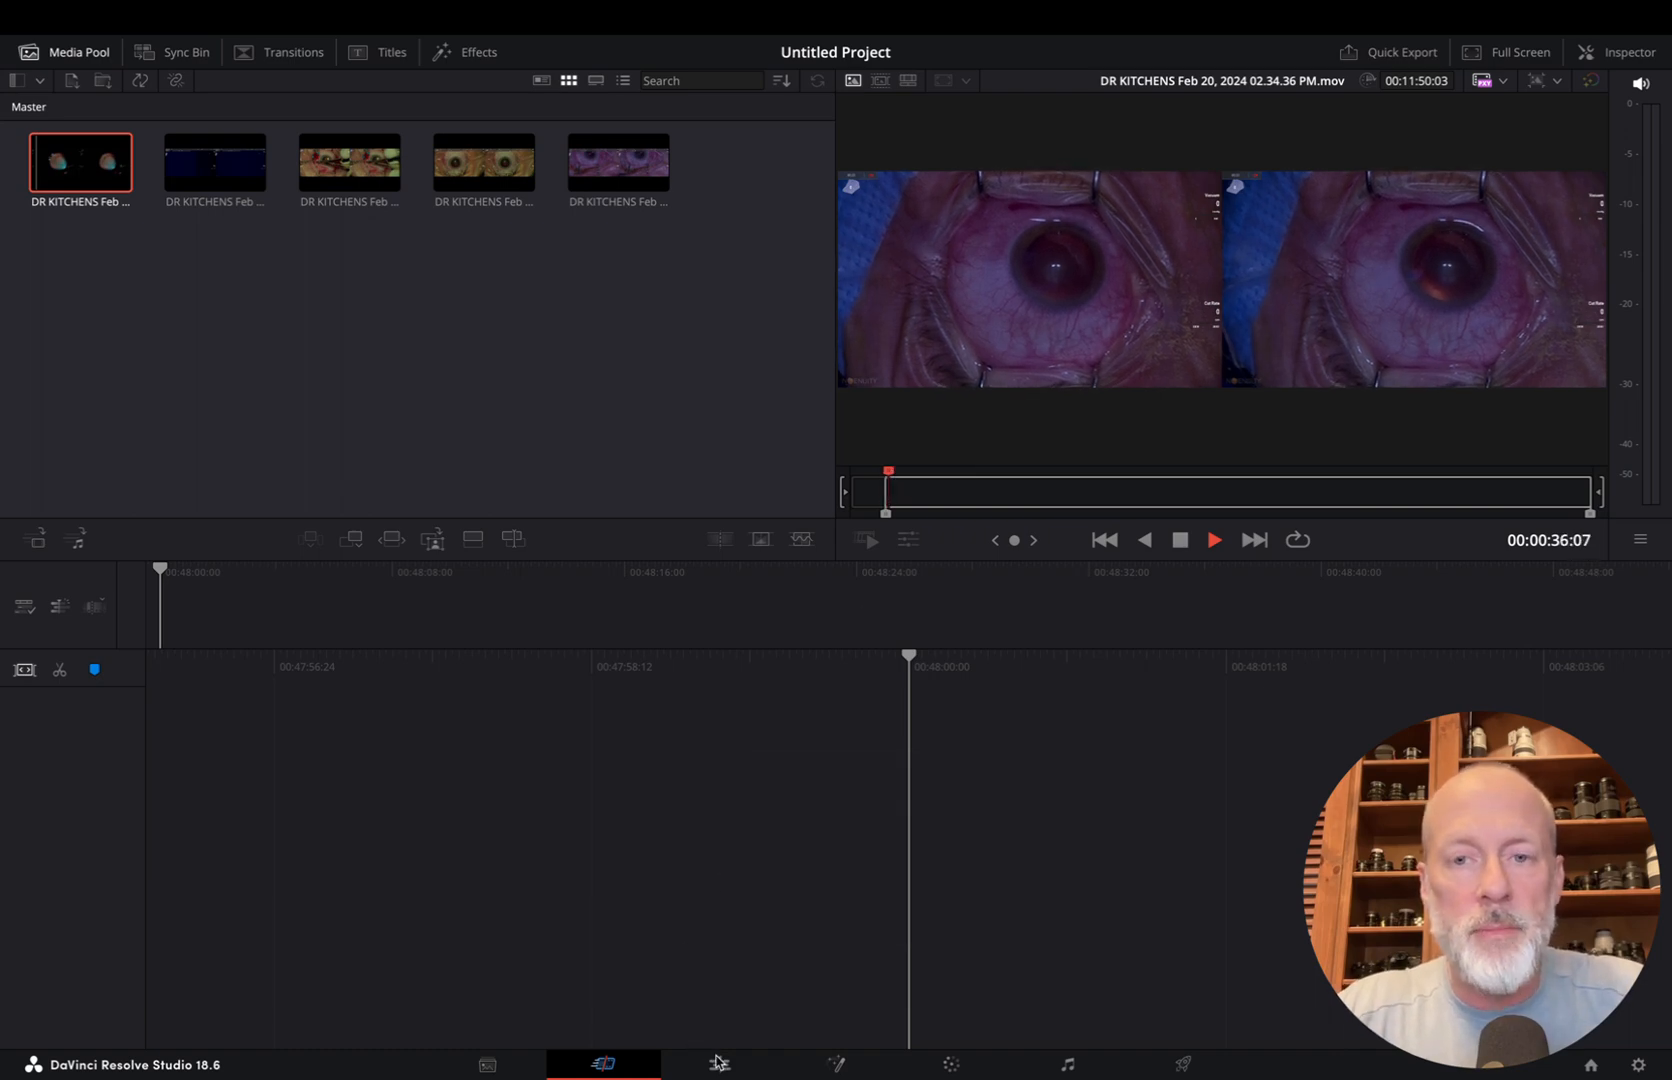
key("space")
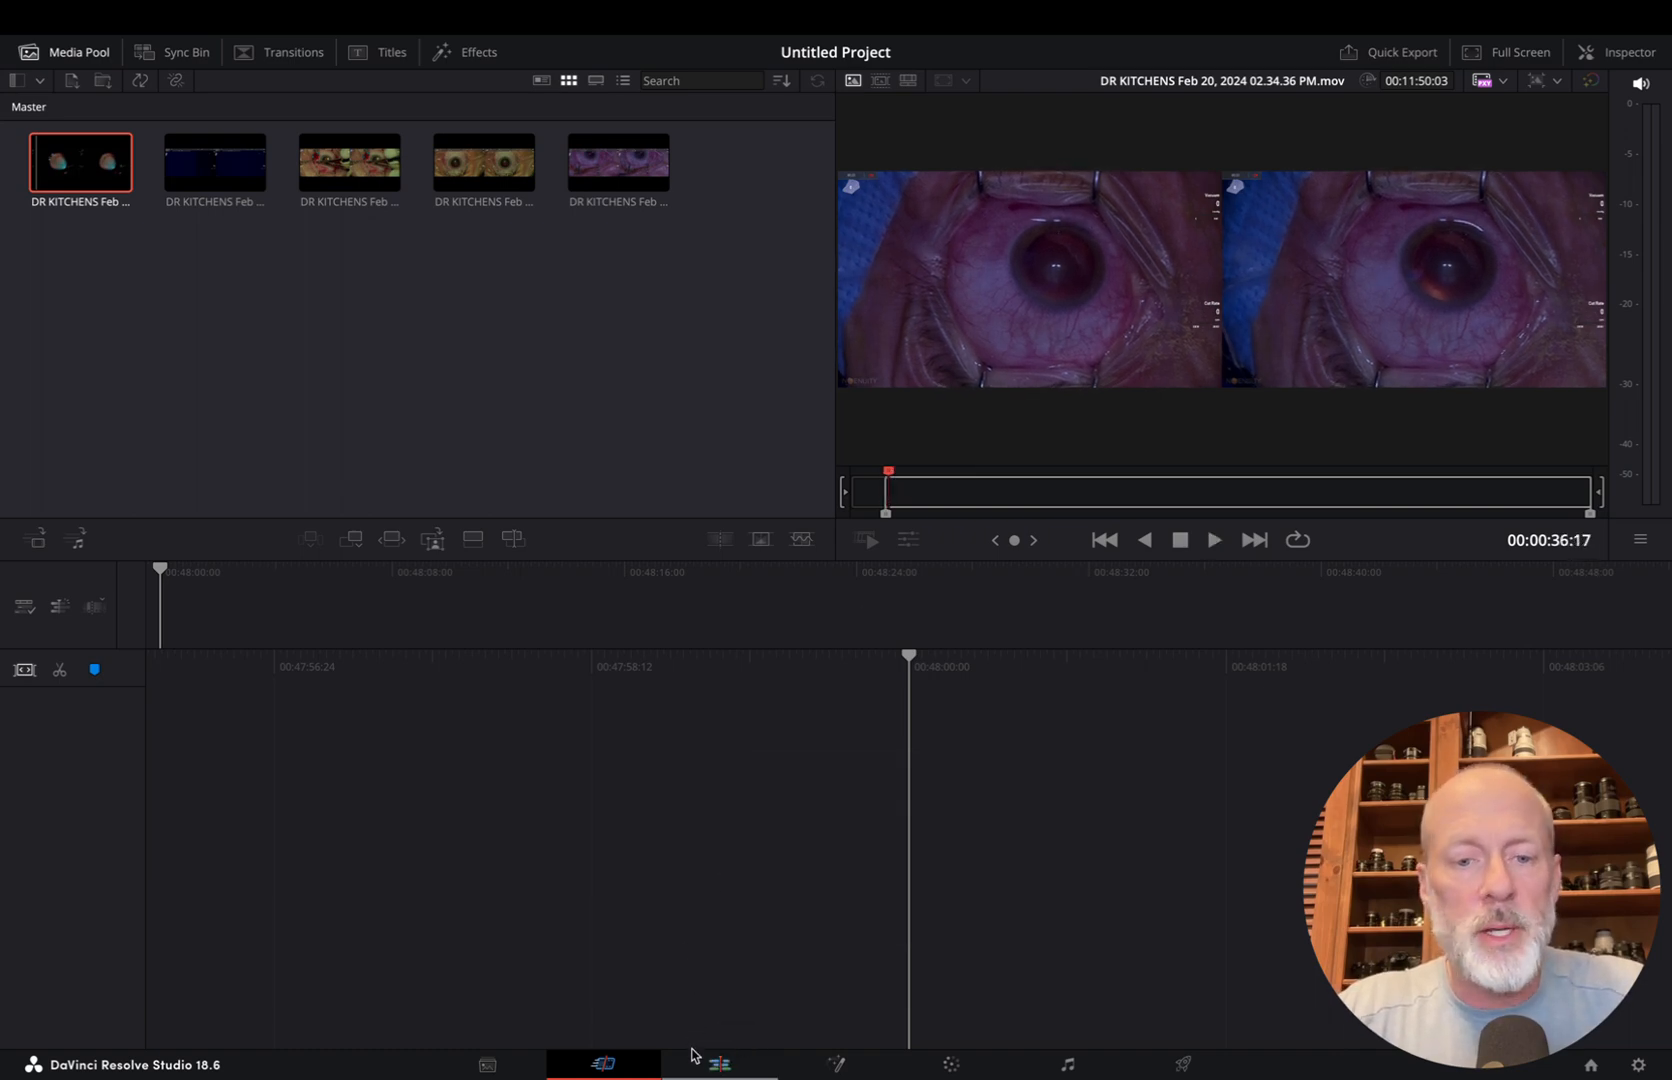
On the Edit page, undo the clip's In point and mark a new range of 00:00:02:29 ending at 00:01:28:18
left_click(716, 1068)
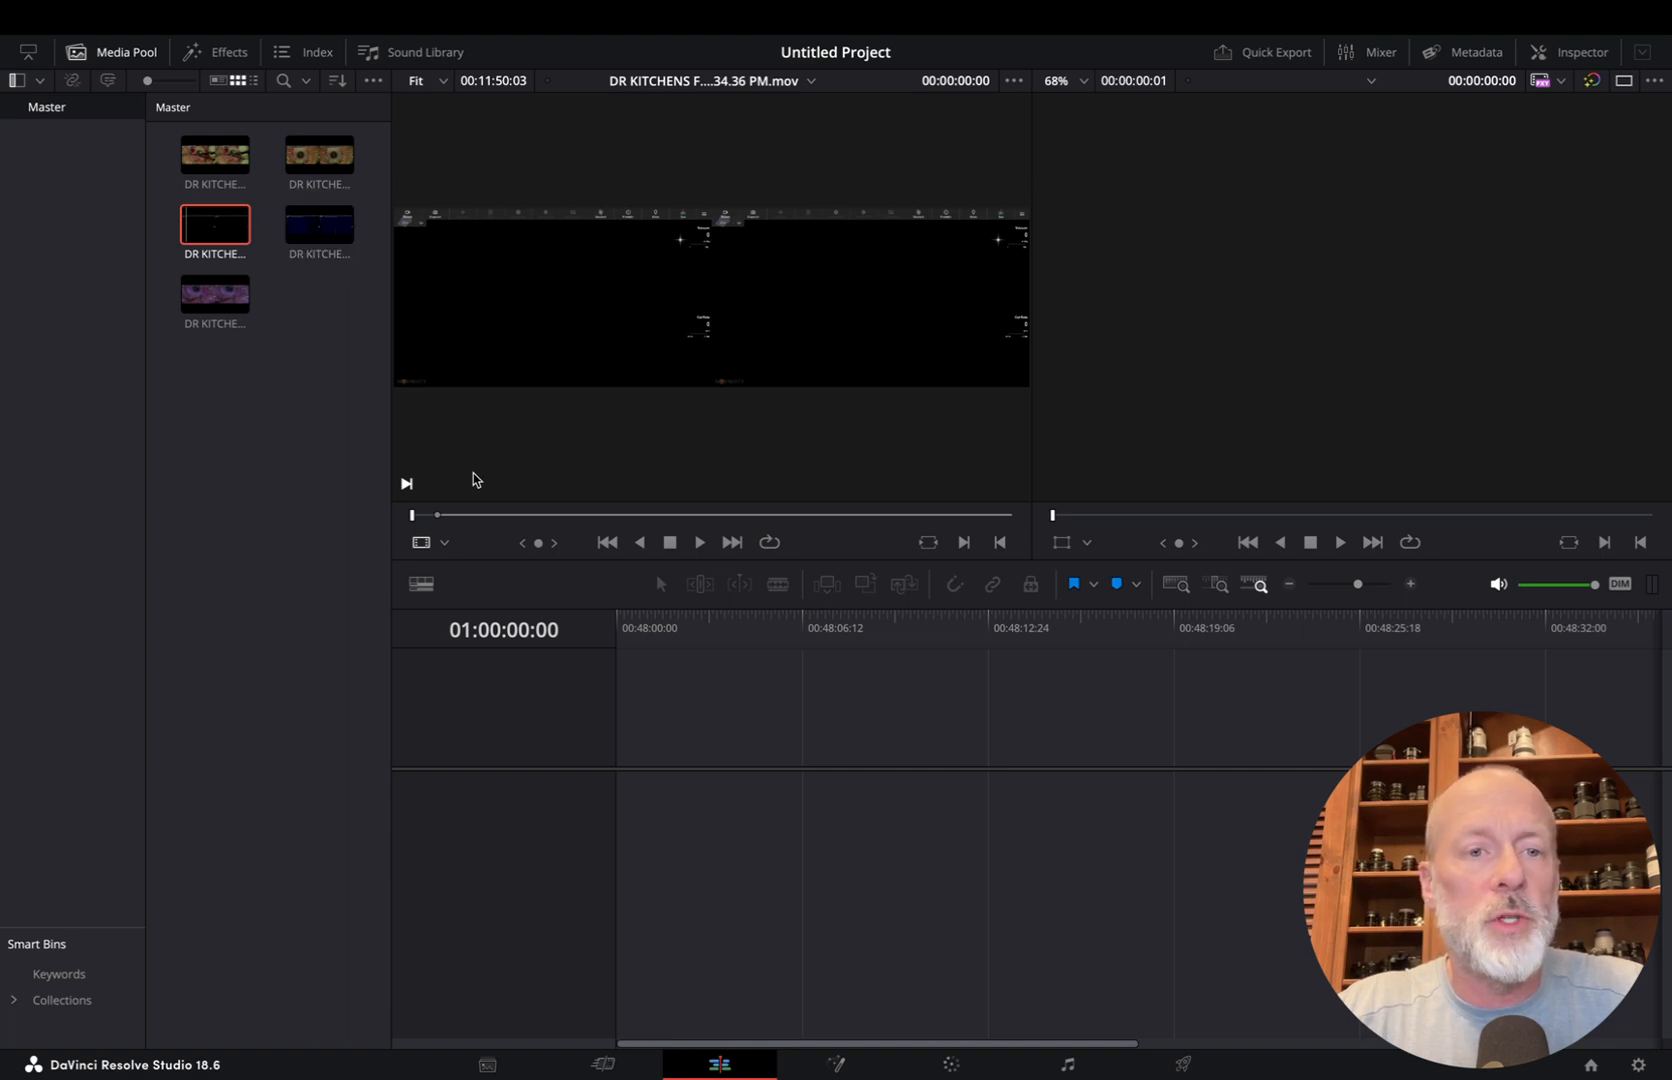
left_click_drag(438, 520, 478, 519)
key("super+z")
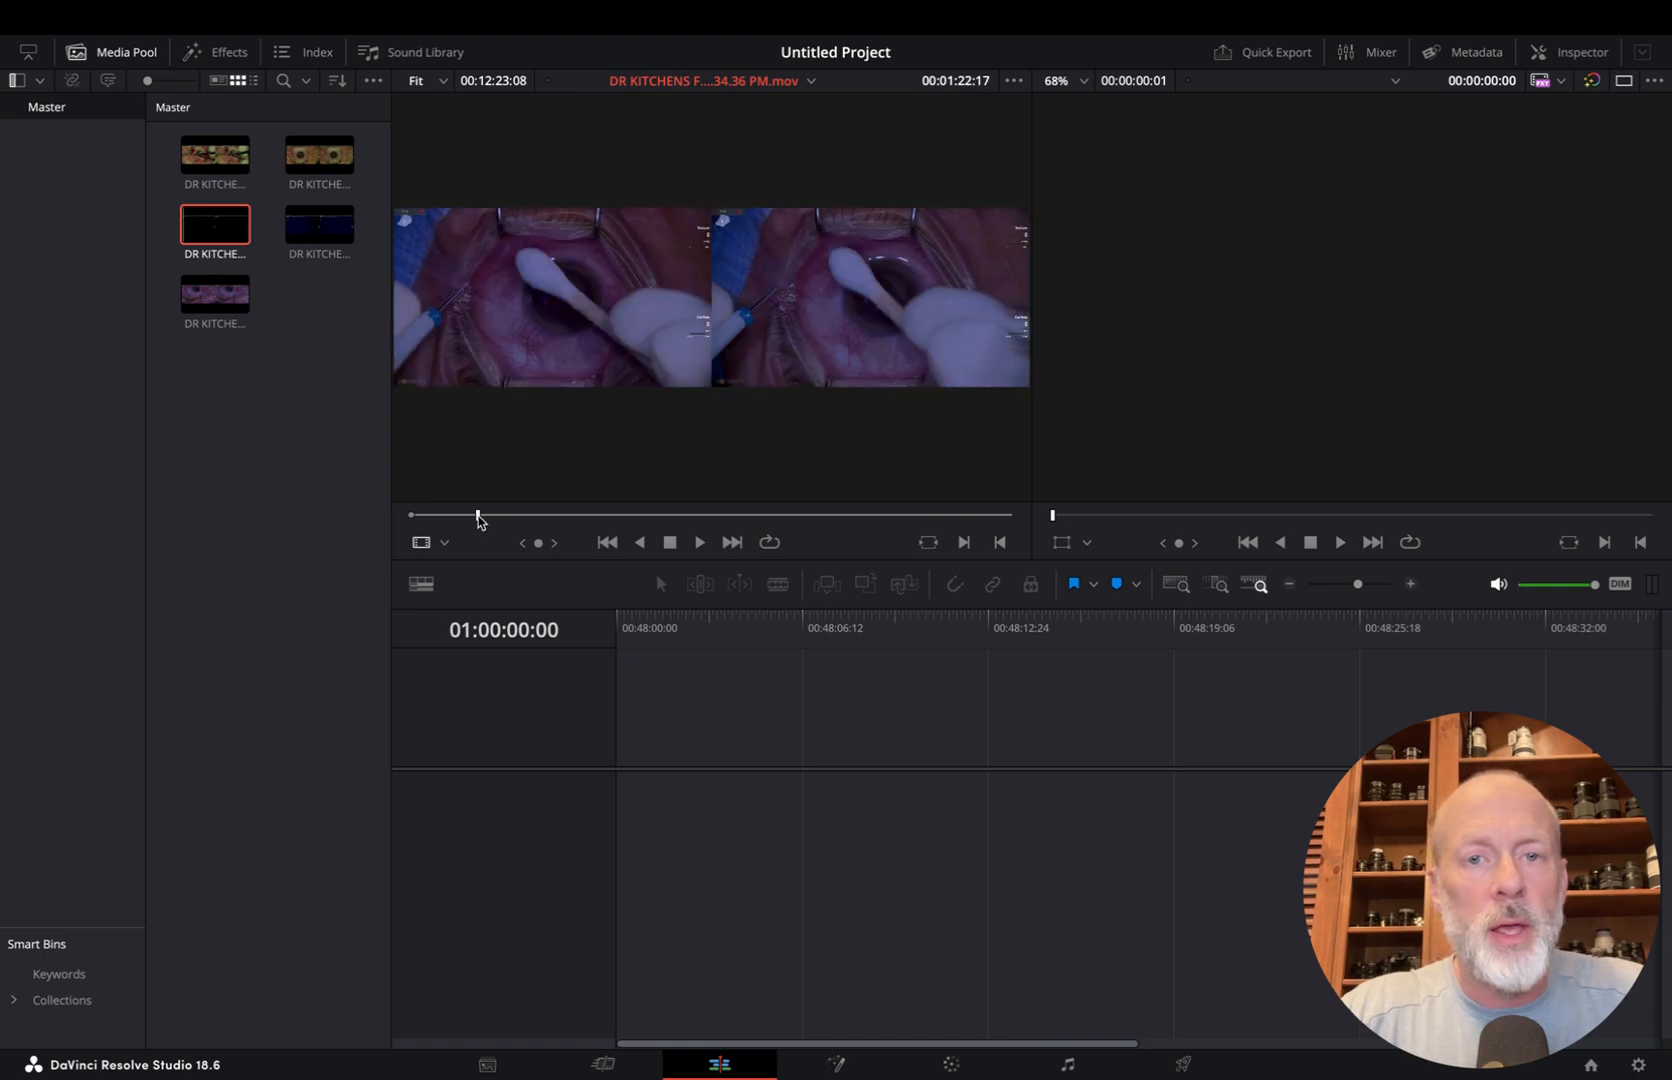
key("space")
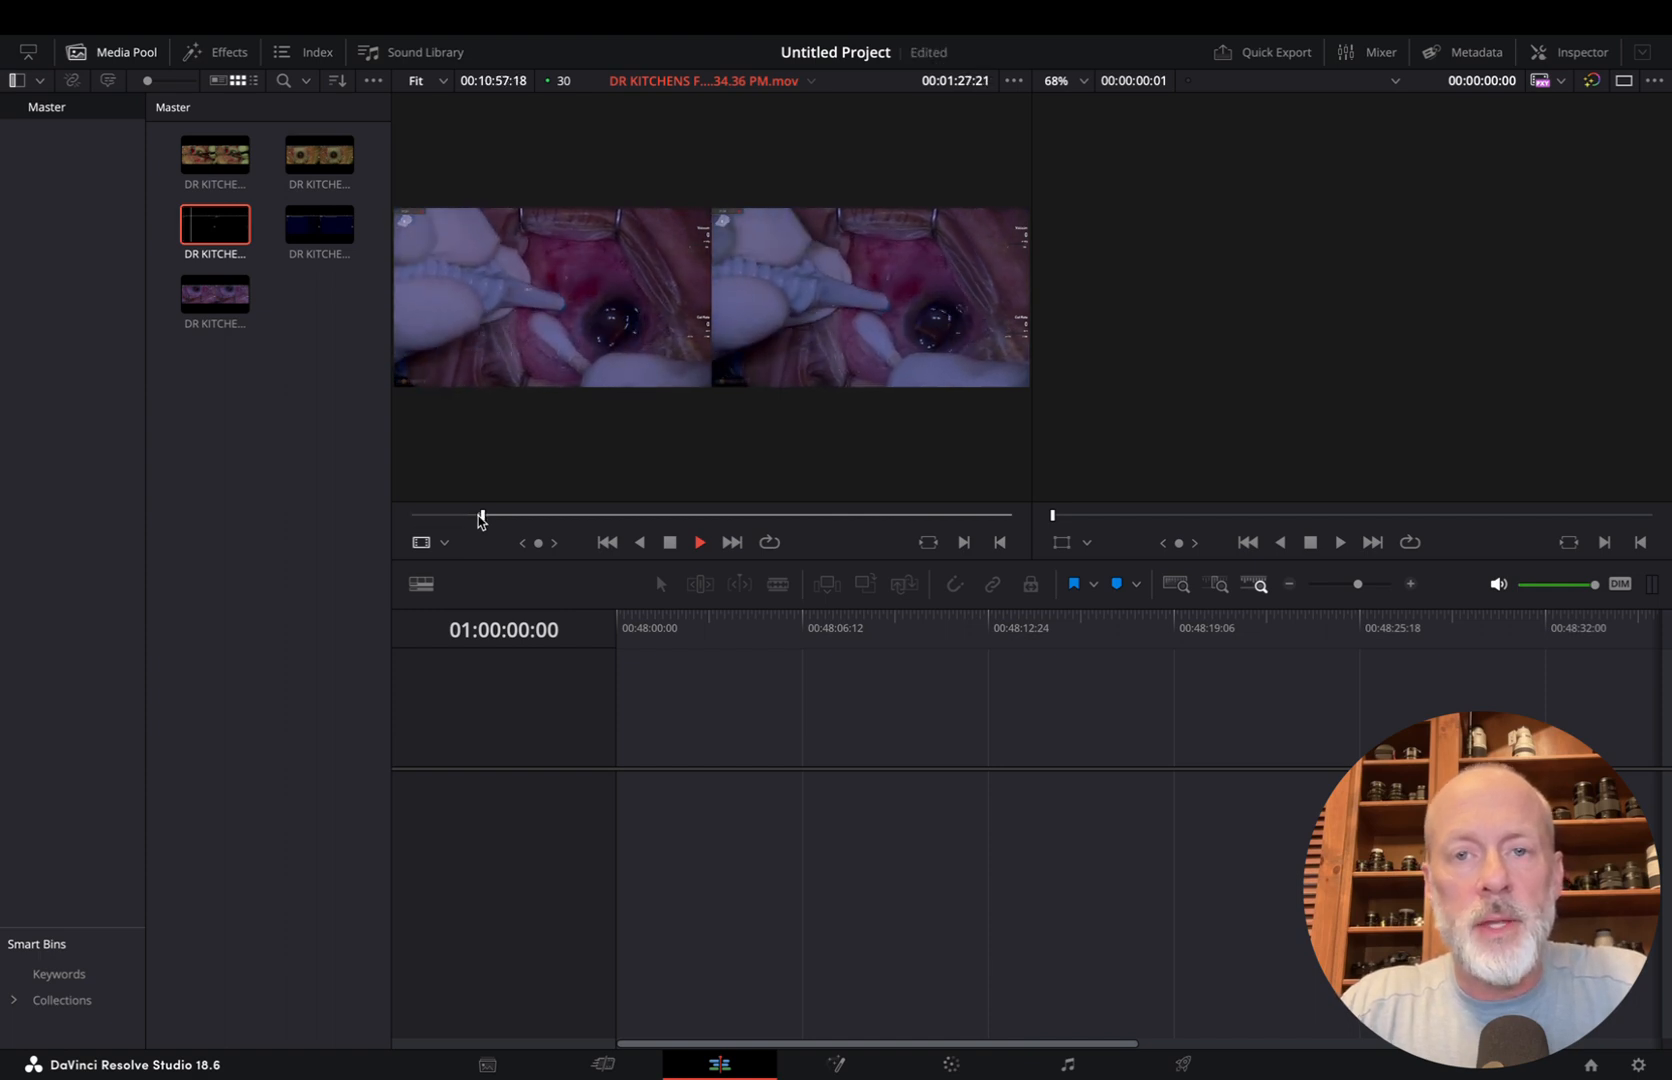
key("space")
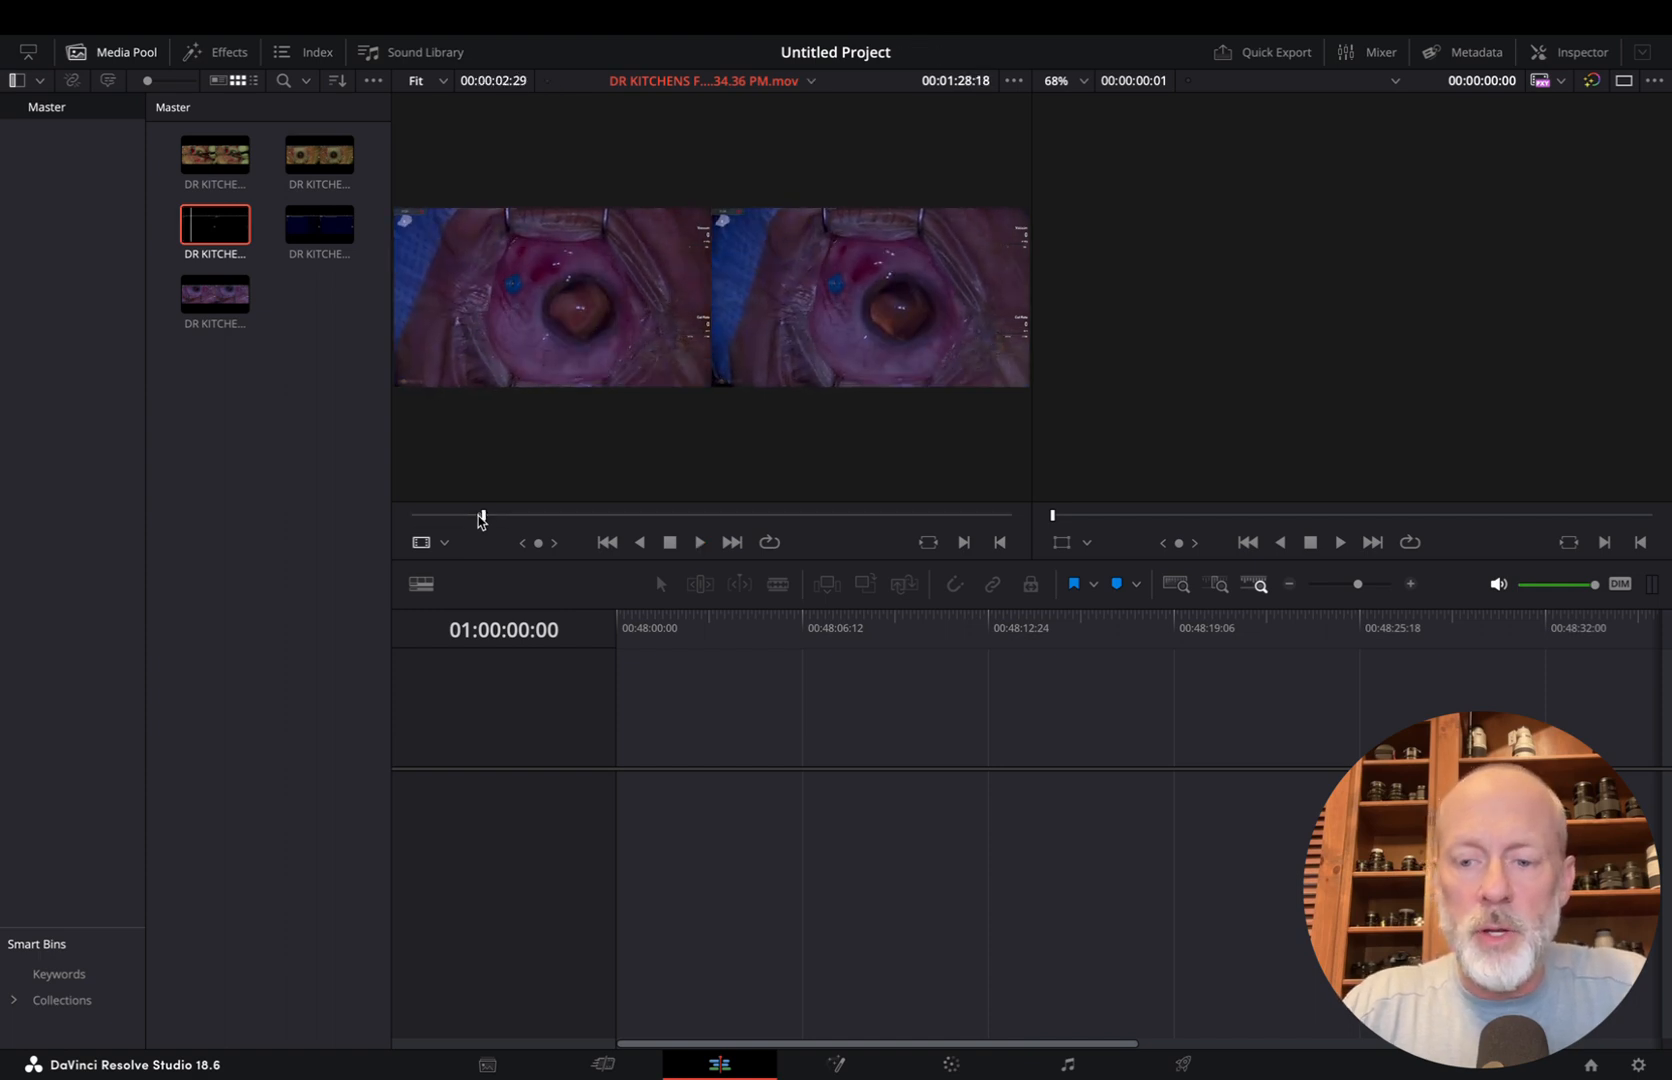
Insert the marked range into a new timeline, and append a second source range lasting 00:00:04:05 and ending at 00:01:45:29
key("F9")
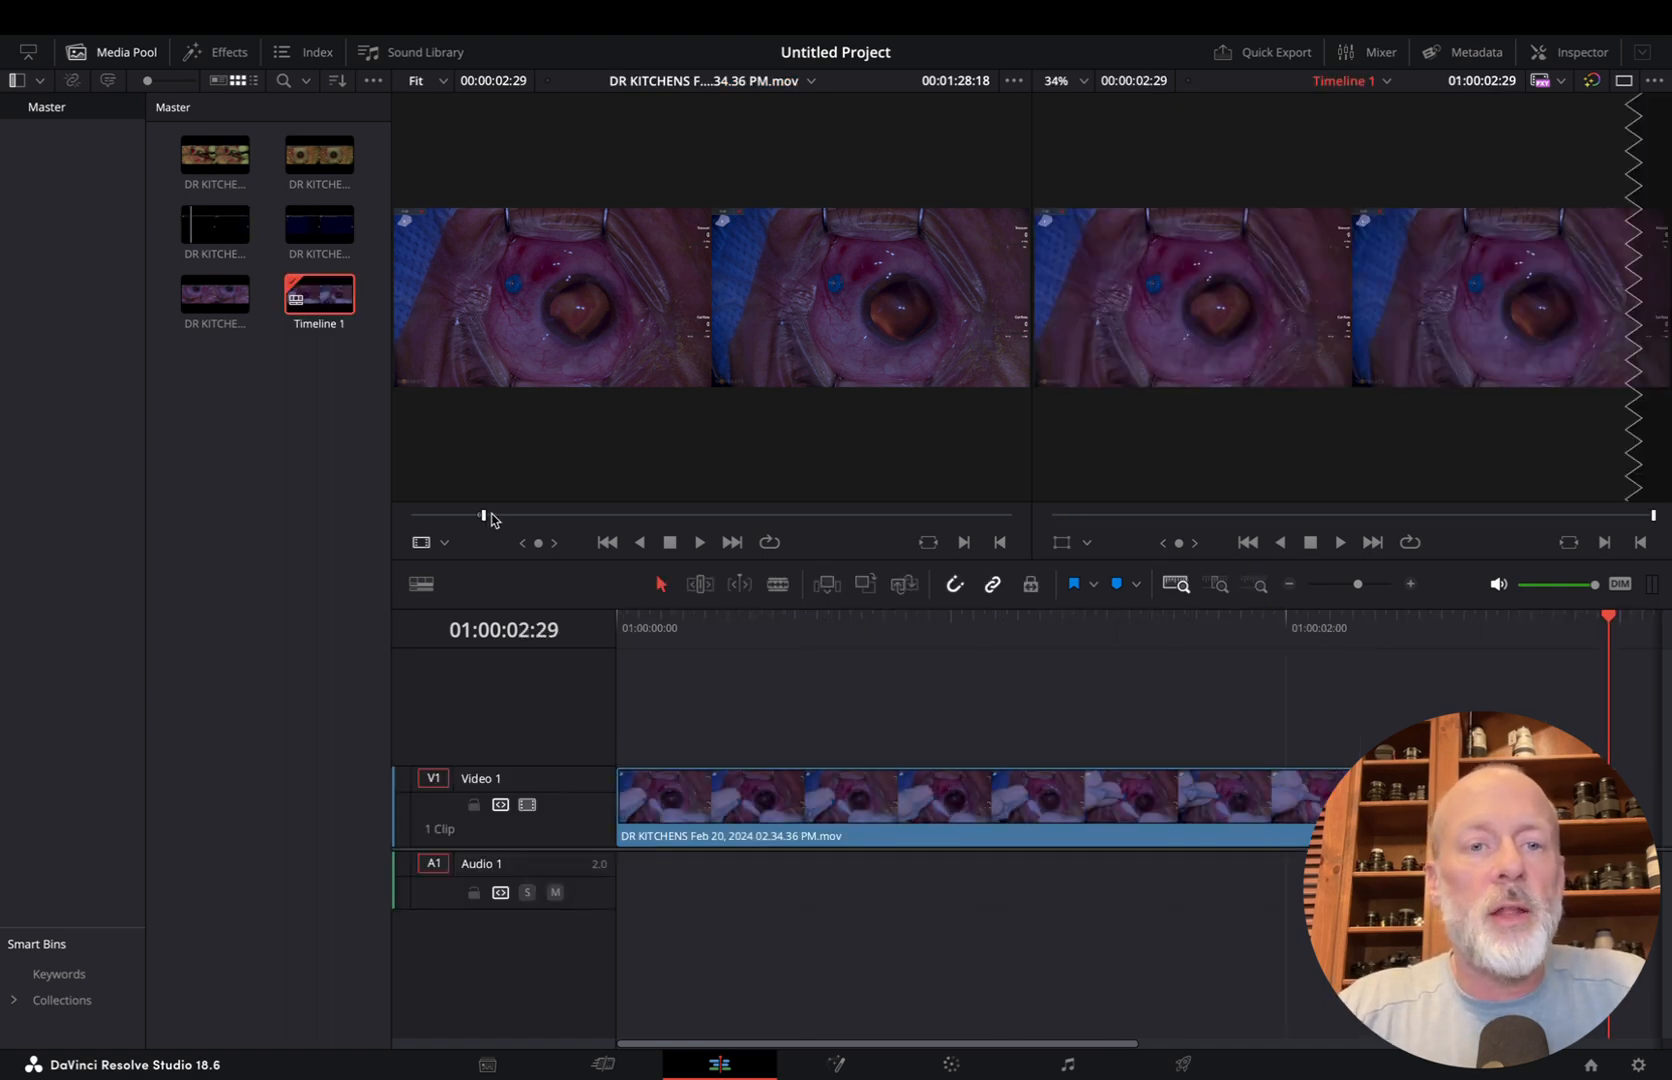
left_click(503, 485)
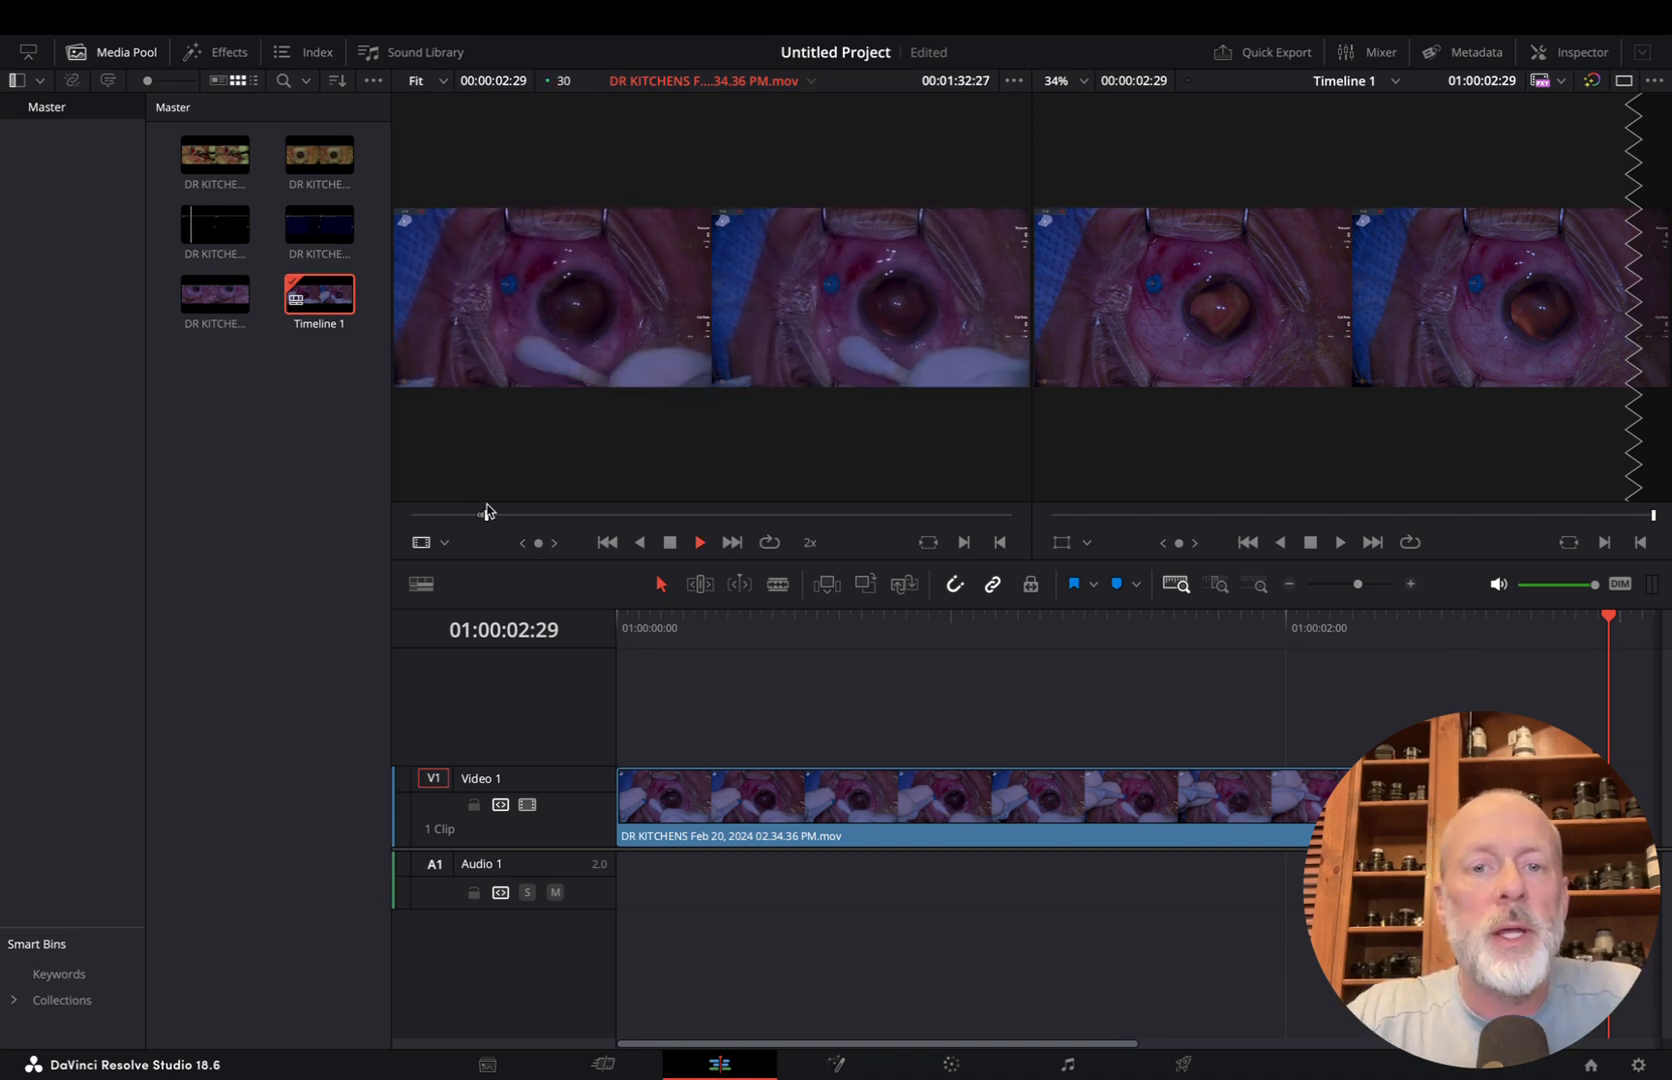
key("i")
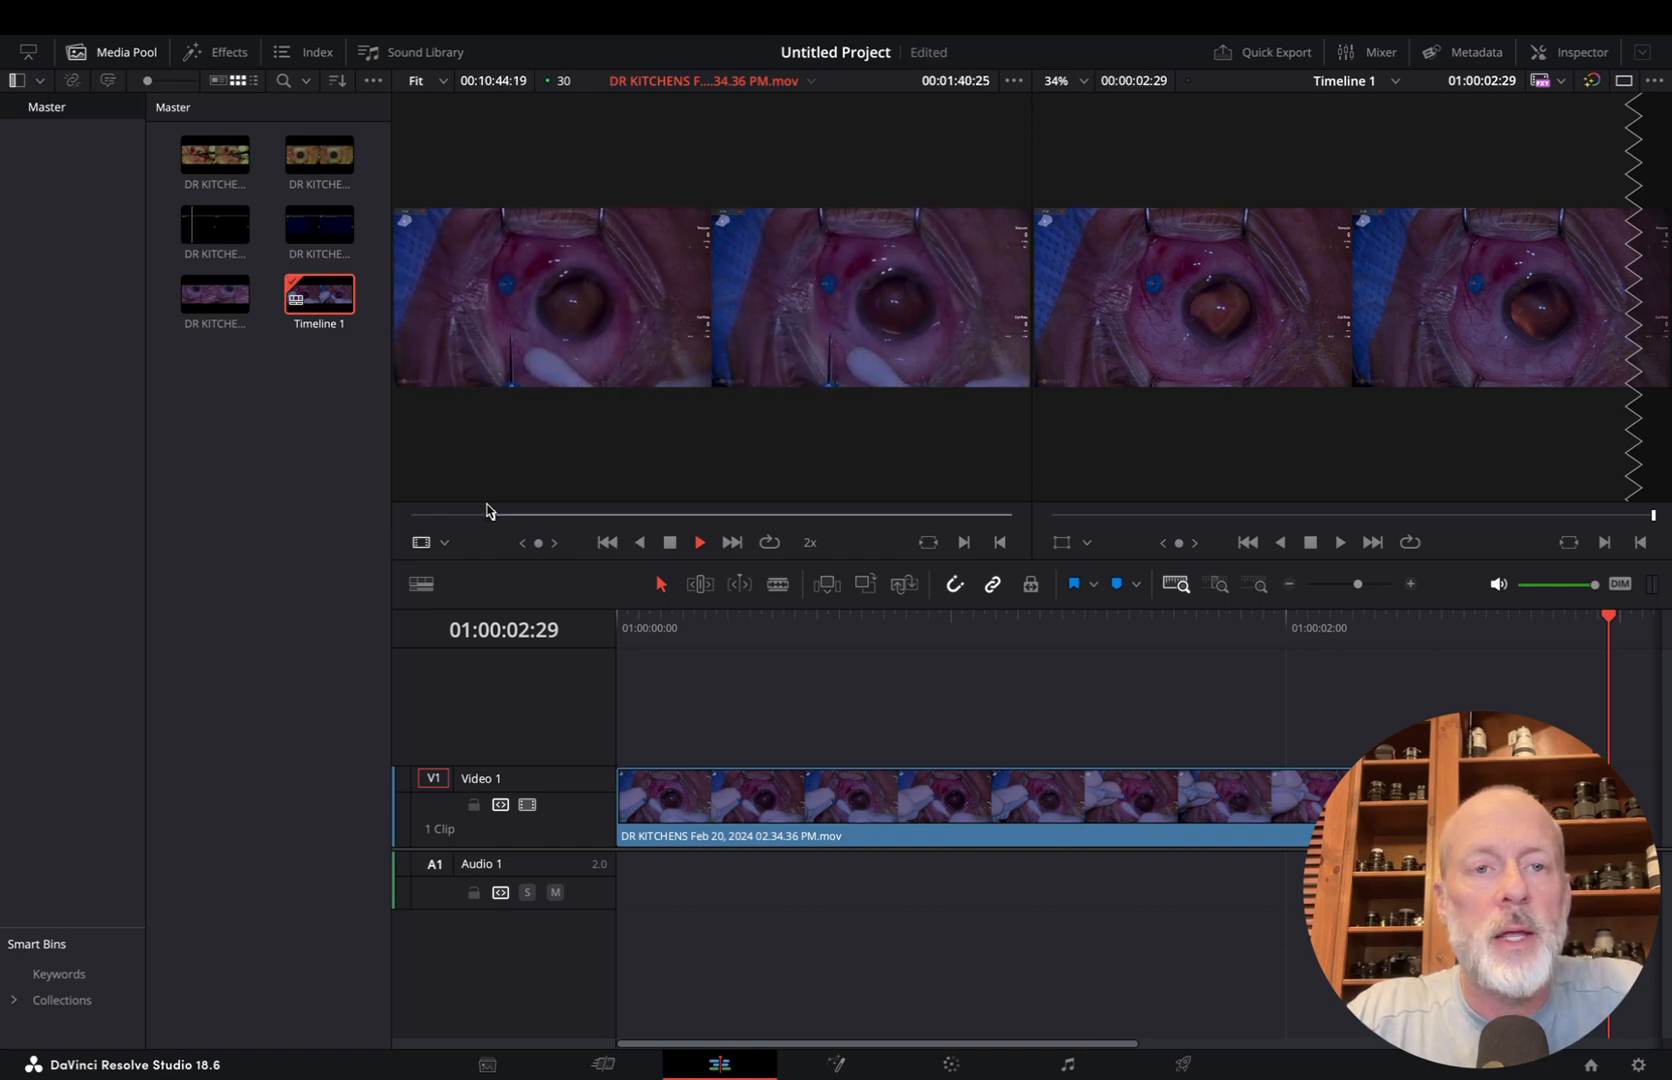
key("i")
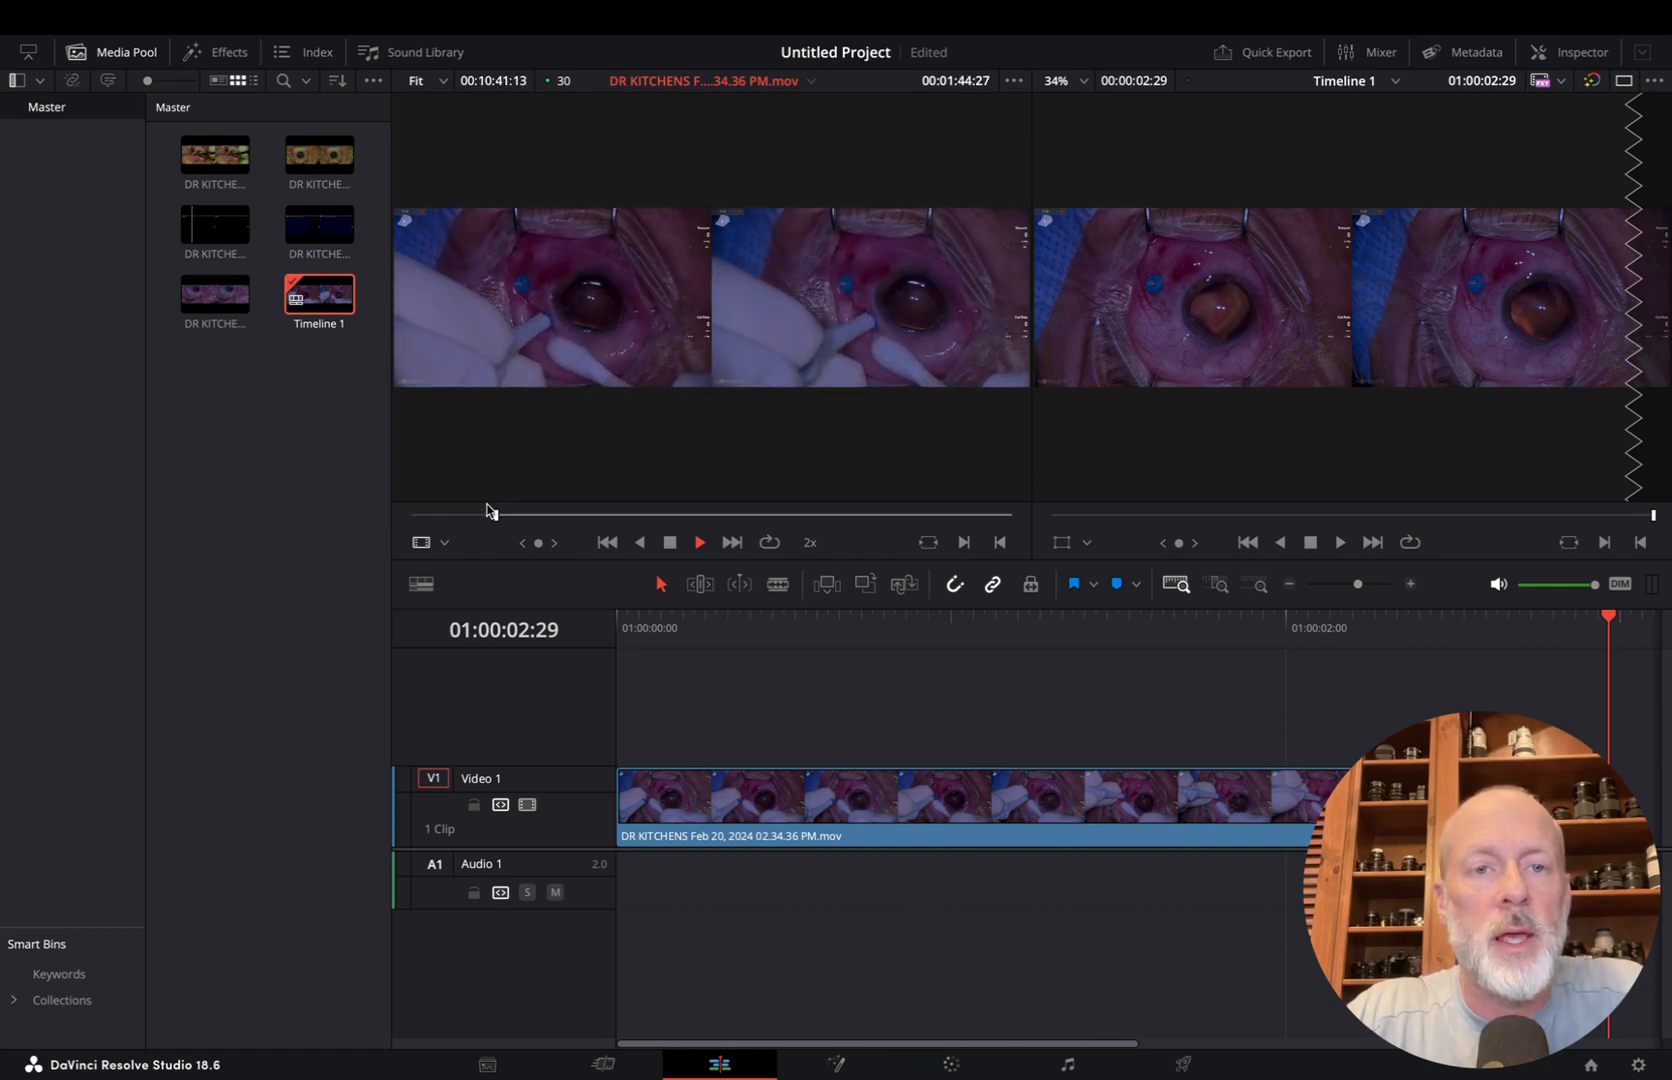
key("space")
key("o")
key("F10")
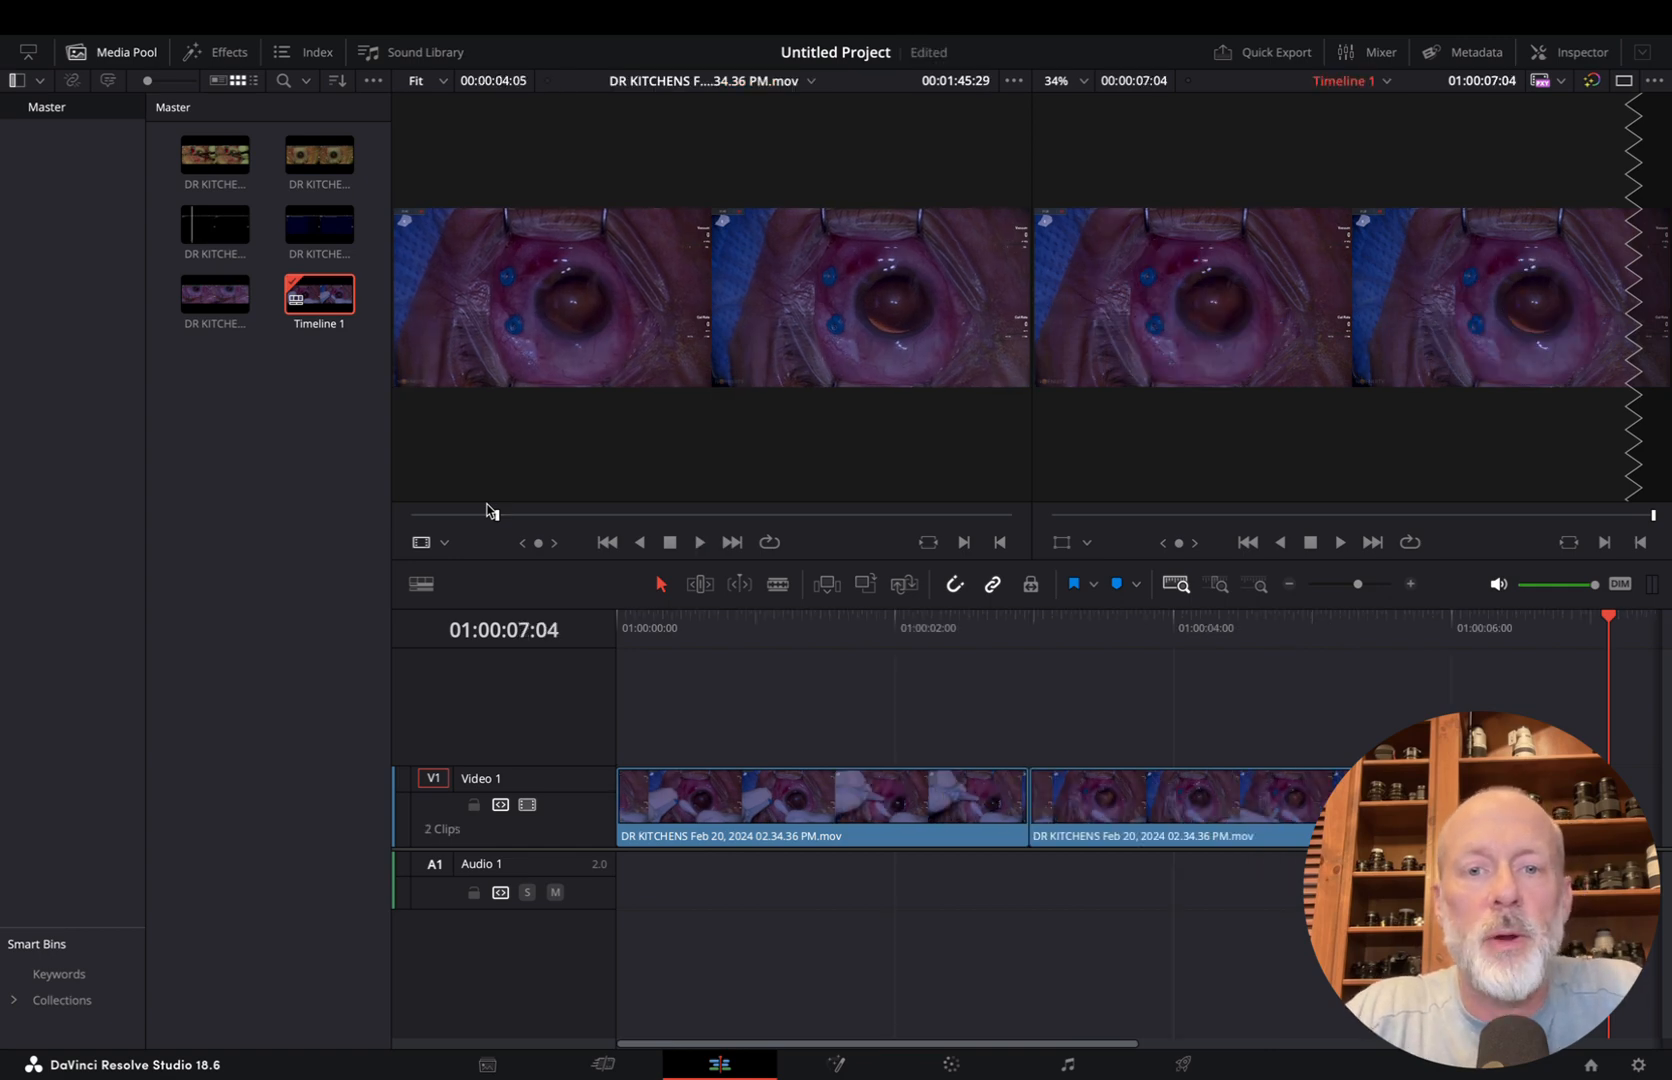
Mark a source range of 00:00:13:20 ending at 00:02:10:26, and insert it as the third clip on the timeline
left_click(475, 472)
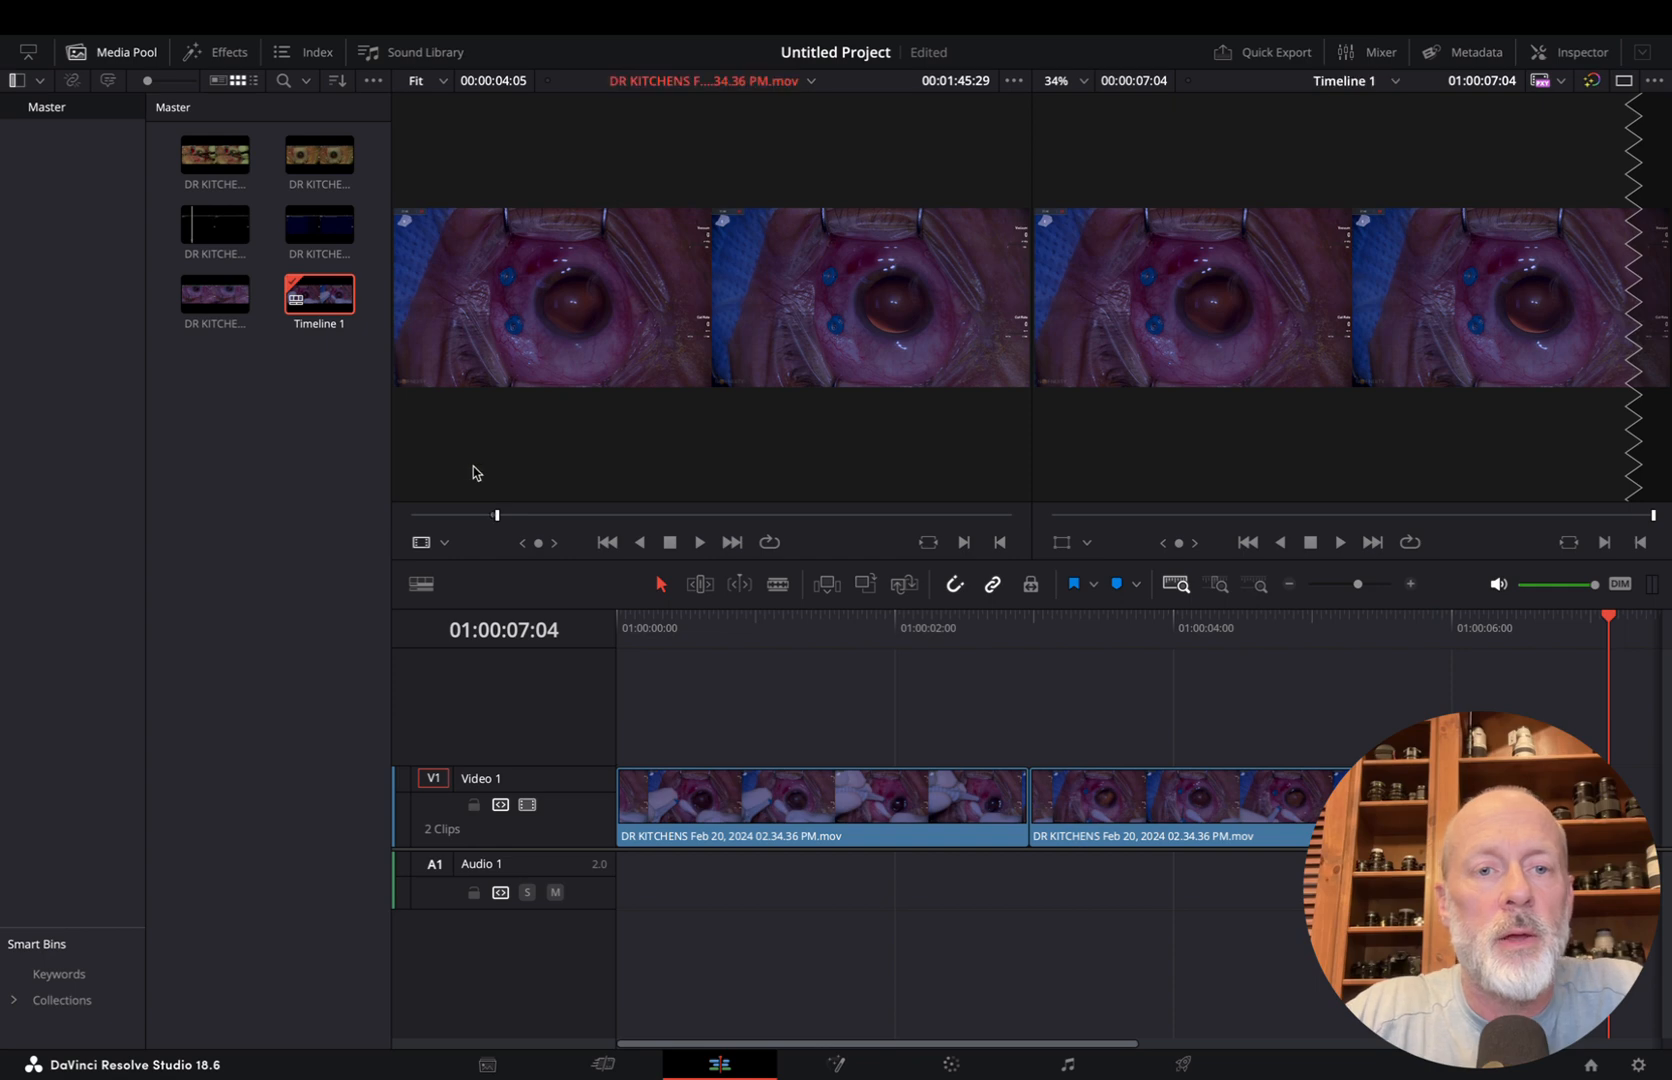
key("space")
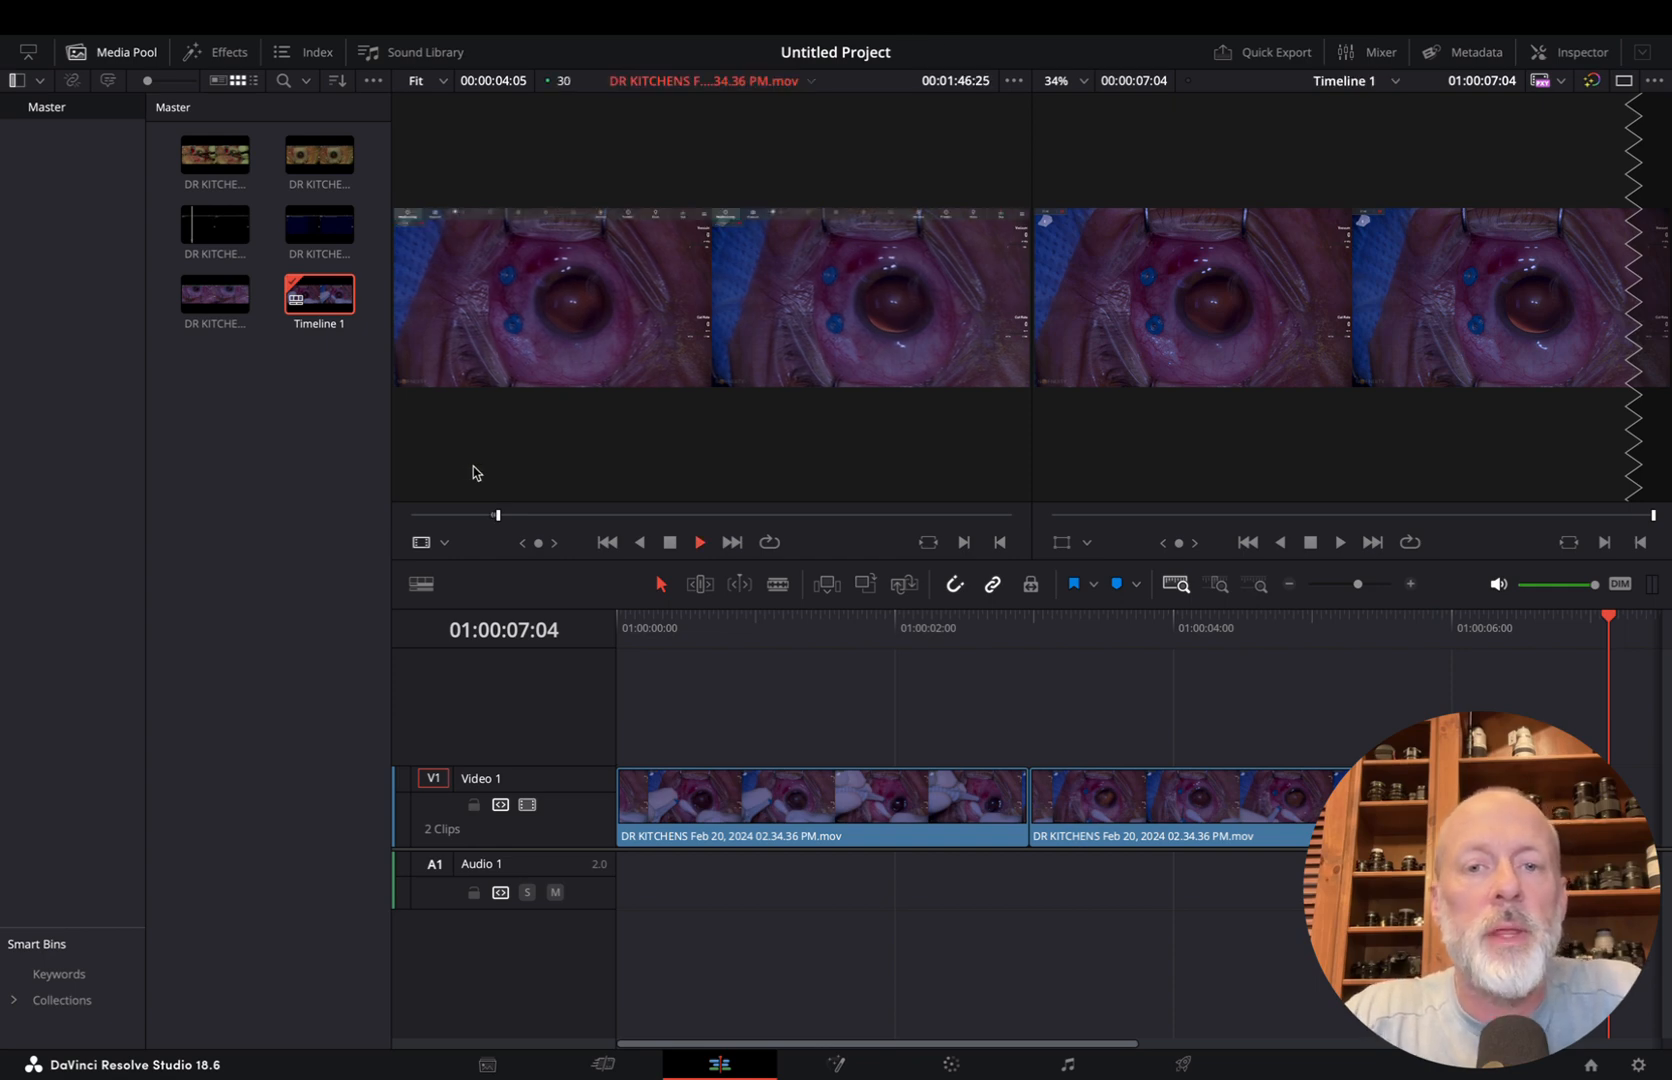
key("alt+x")
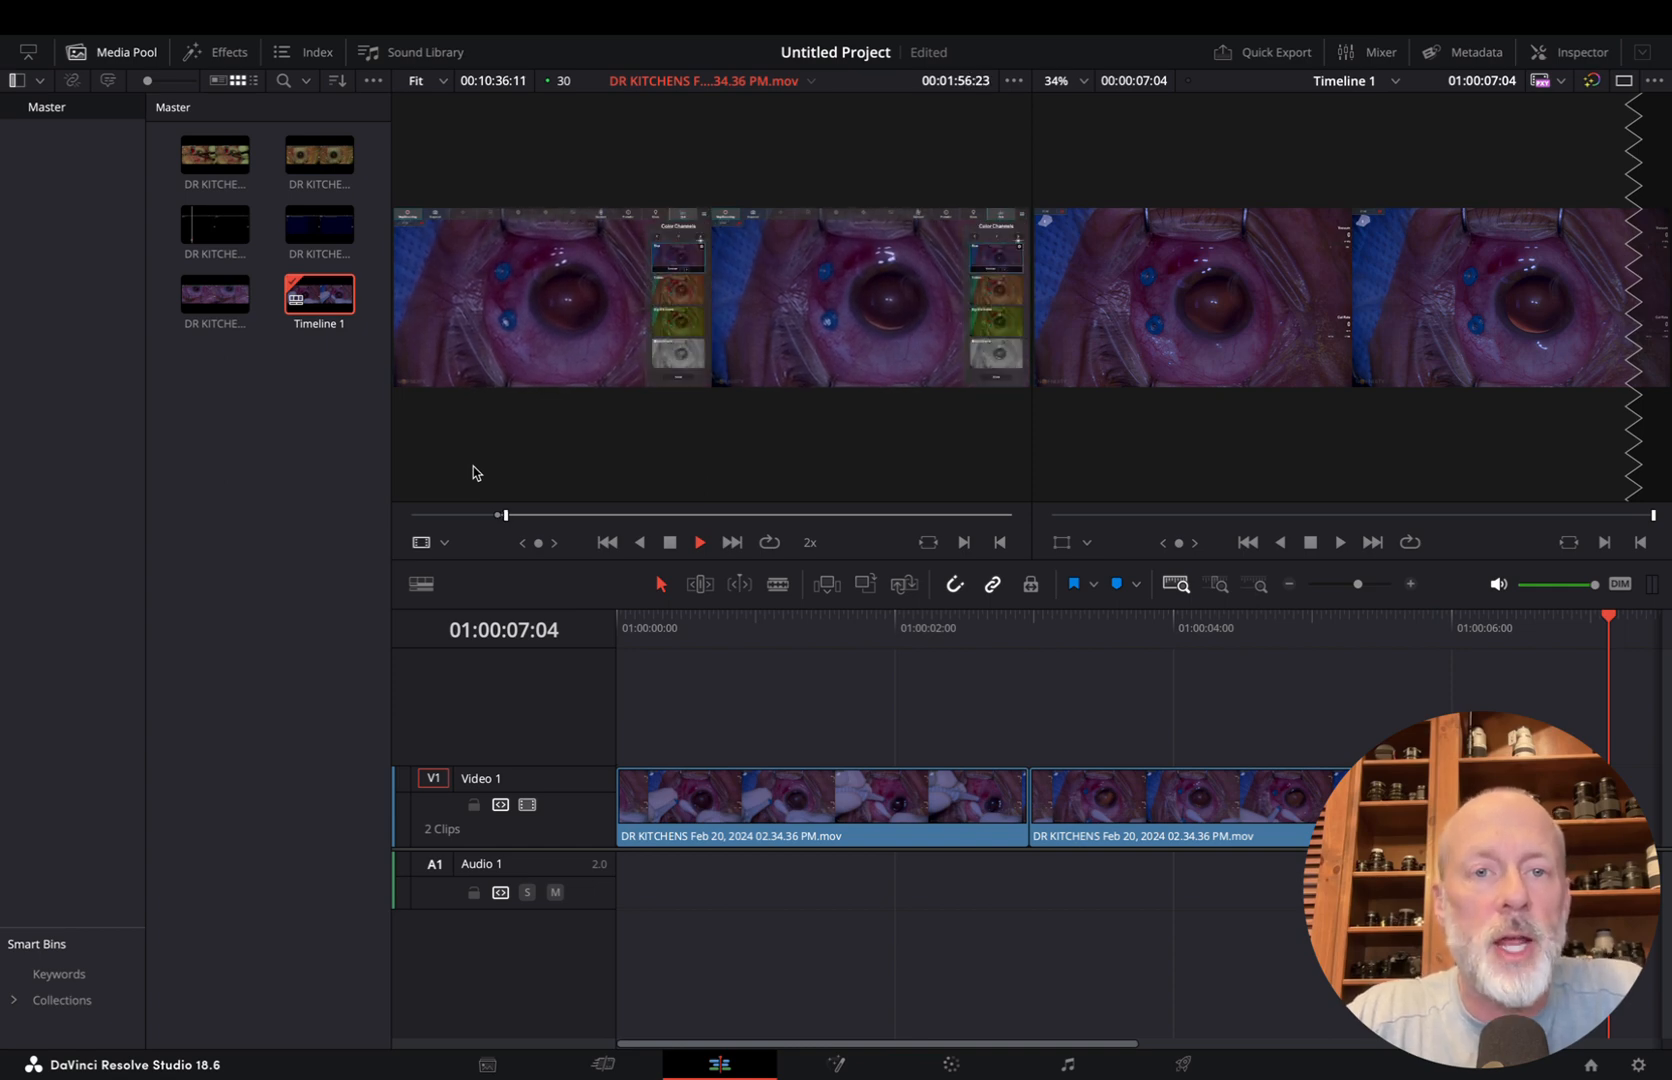
key("space")
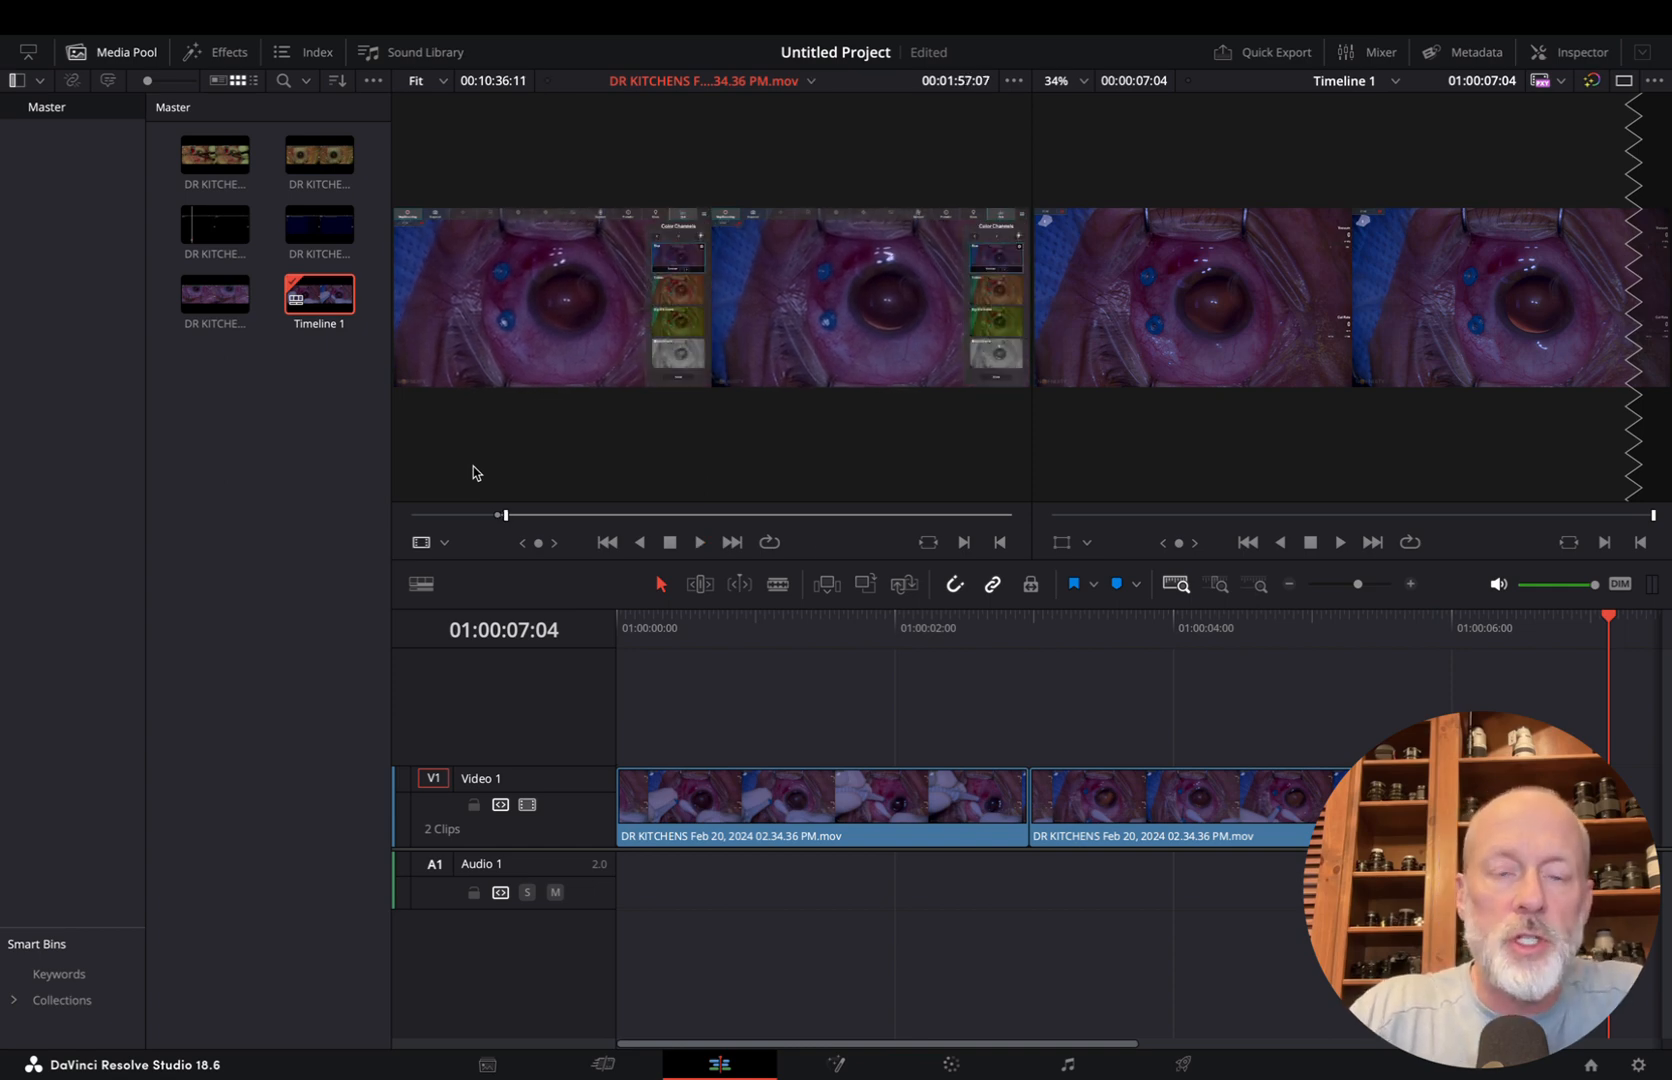
key("i")
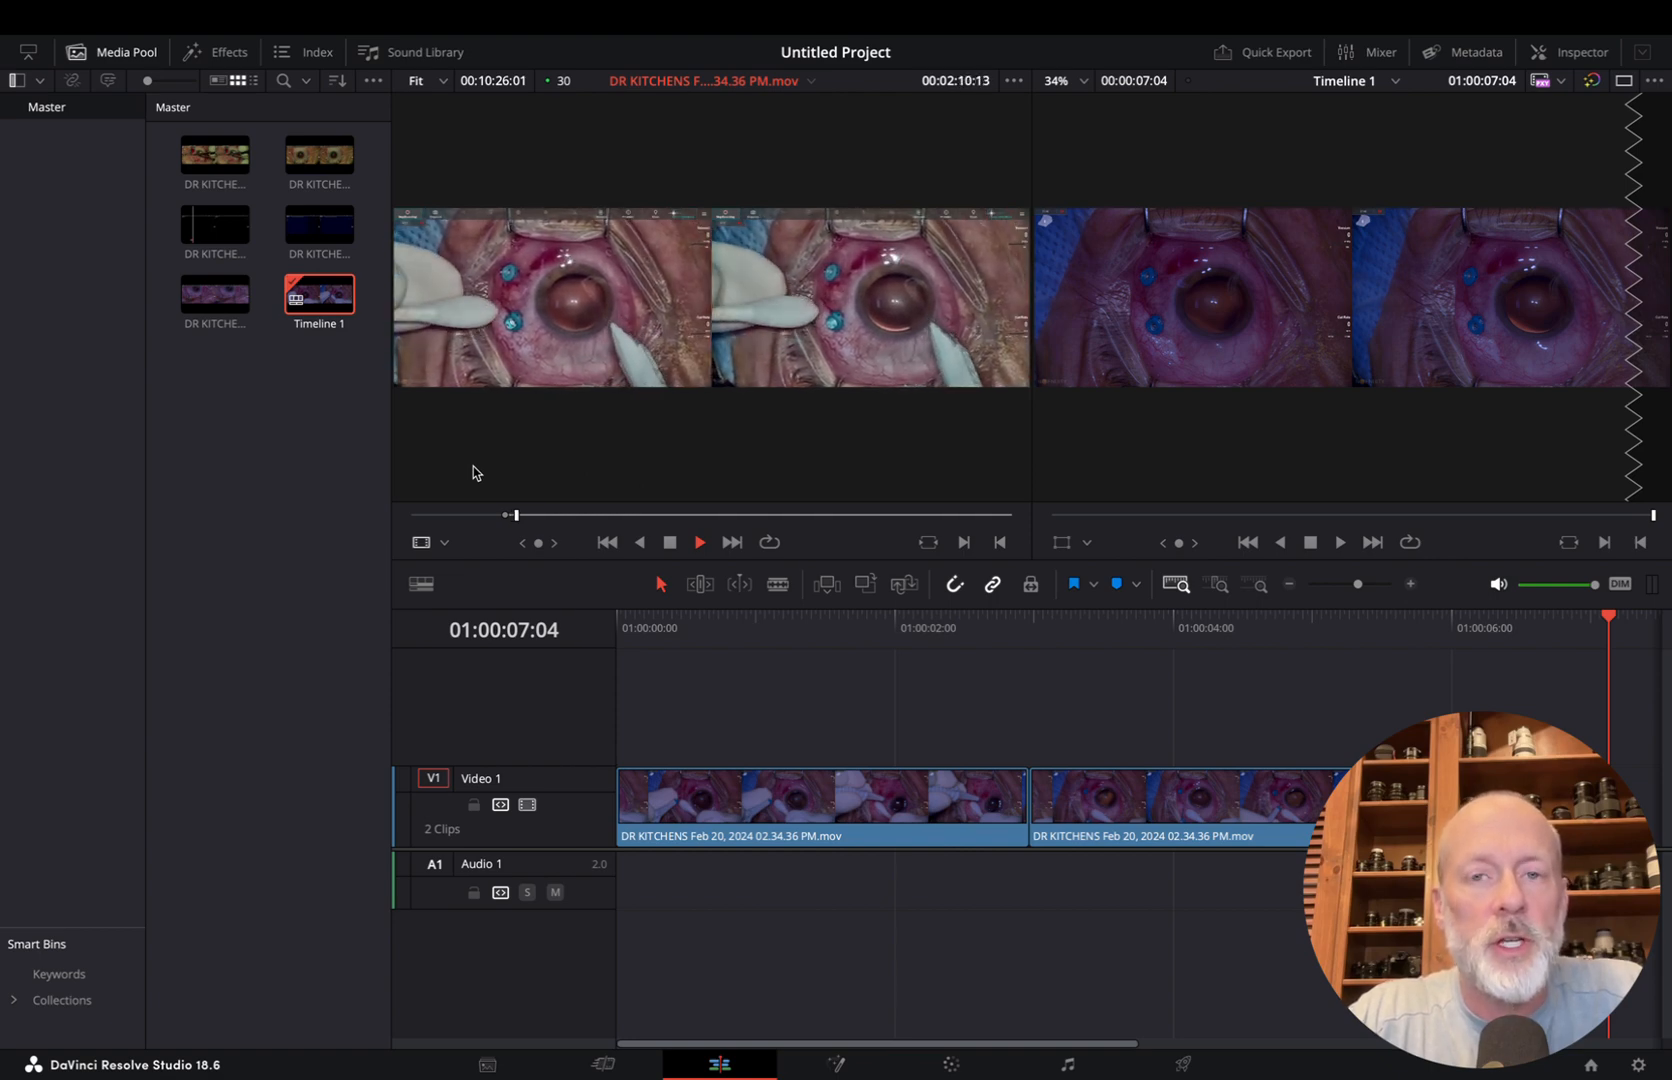
key("space")
key("o")
key("F9")
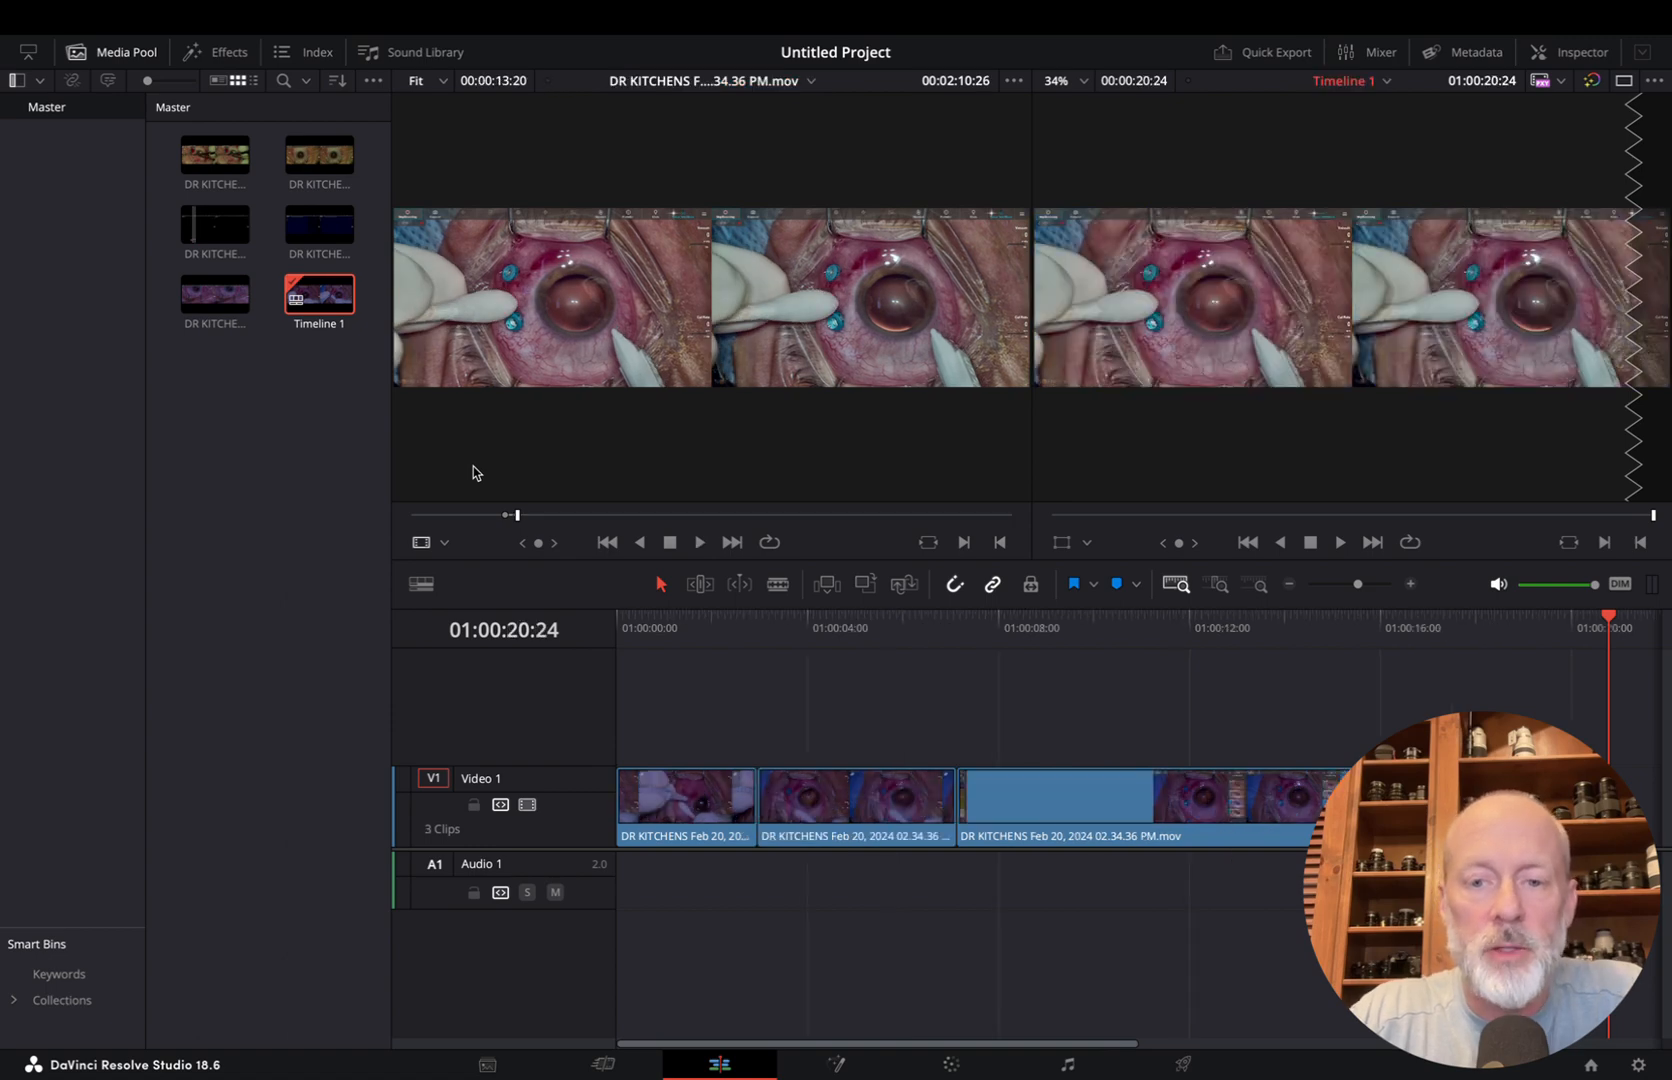
Mark a source range of 00:00:04:08 ending at 00:03:19:10, and insert it as the fourth timeline clip
left_click_drag(527, 518, 570, 520)
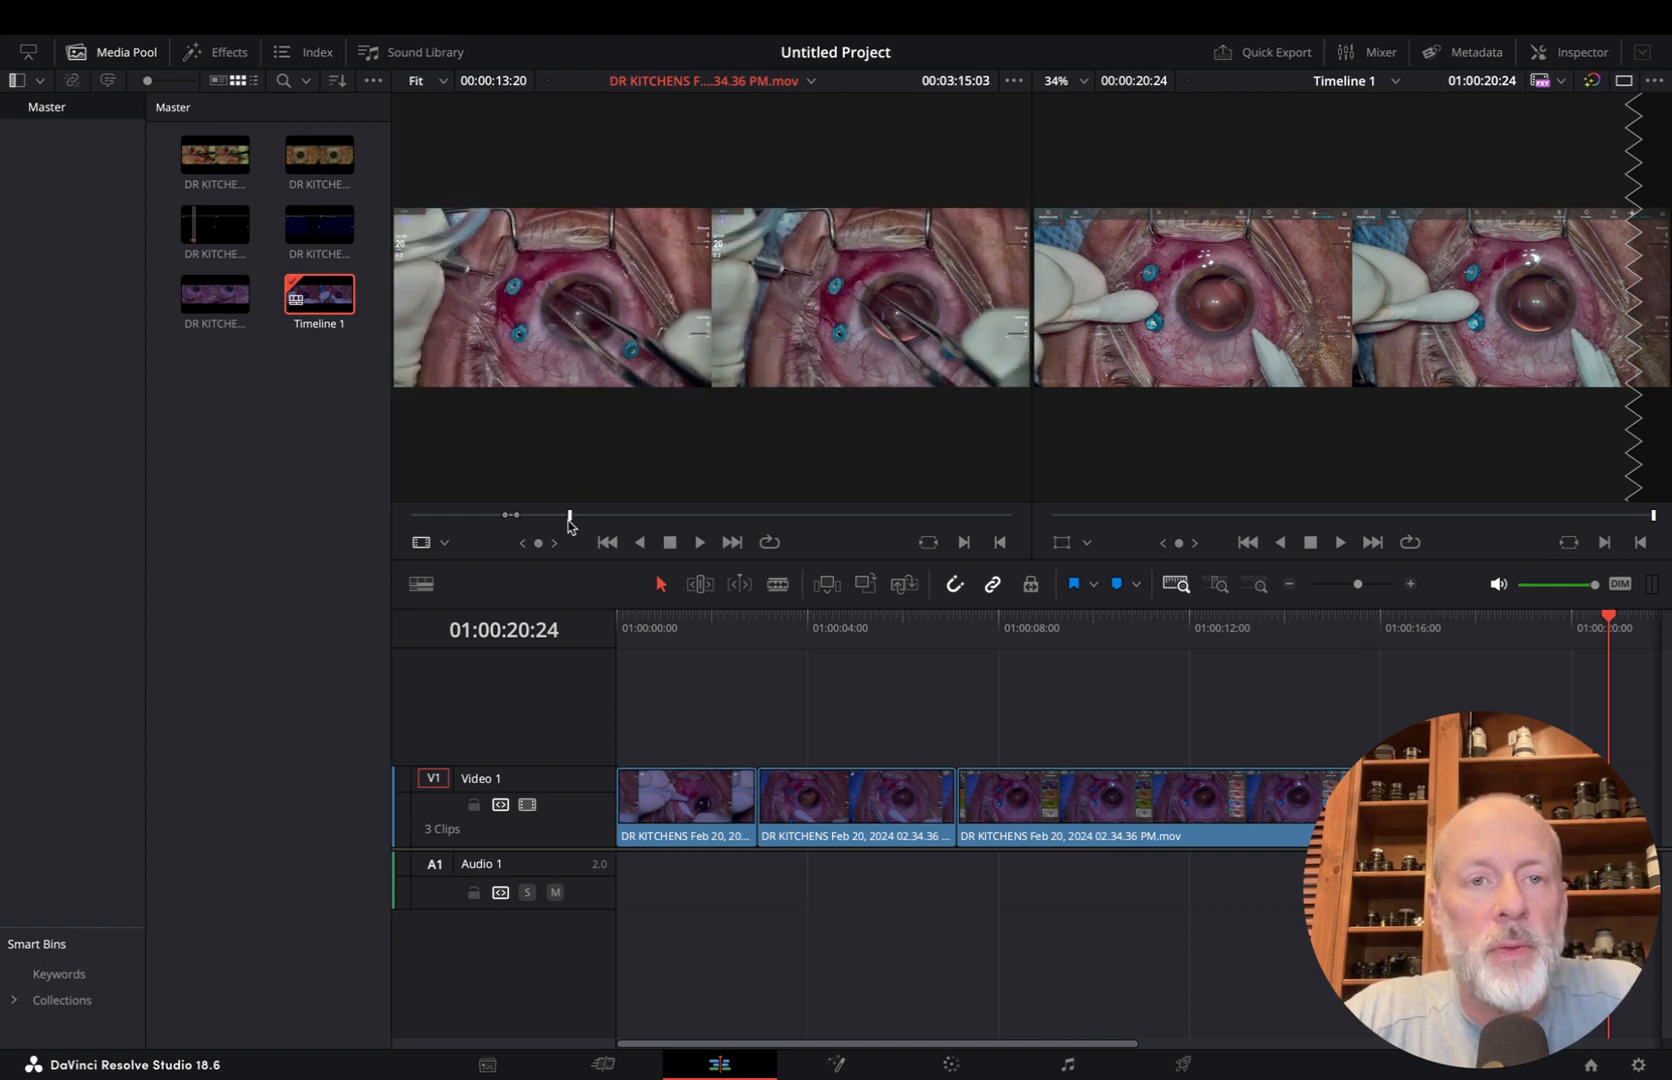
key("space")
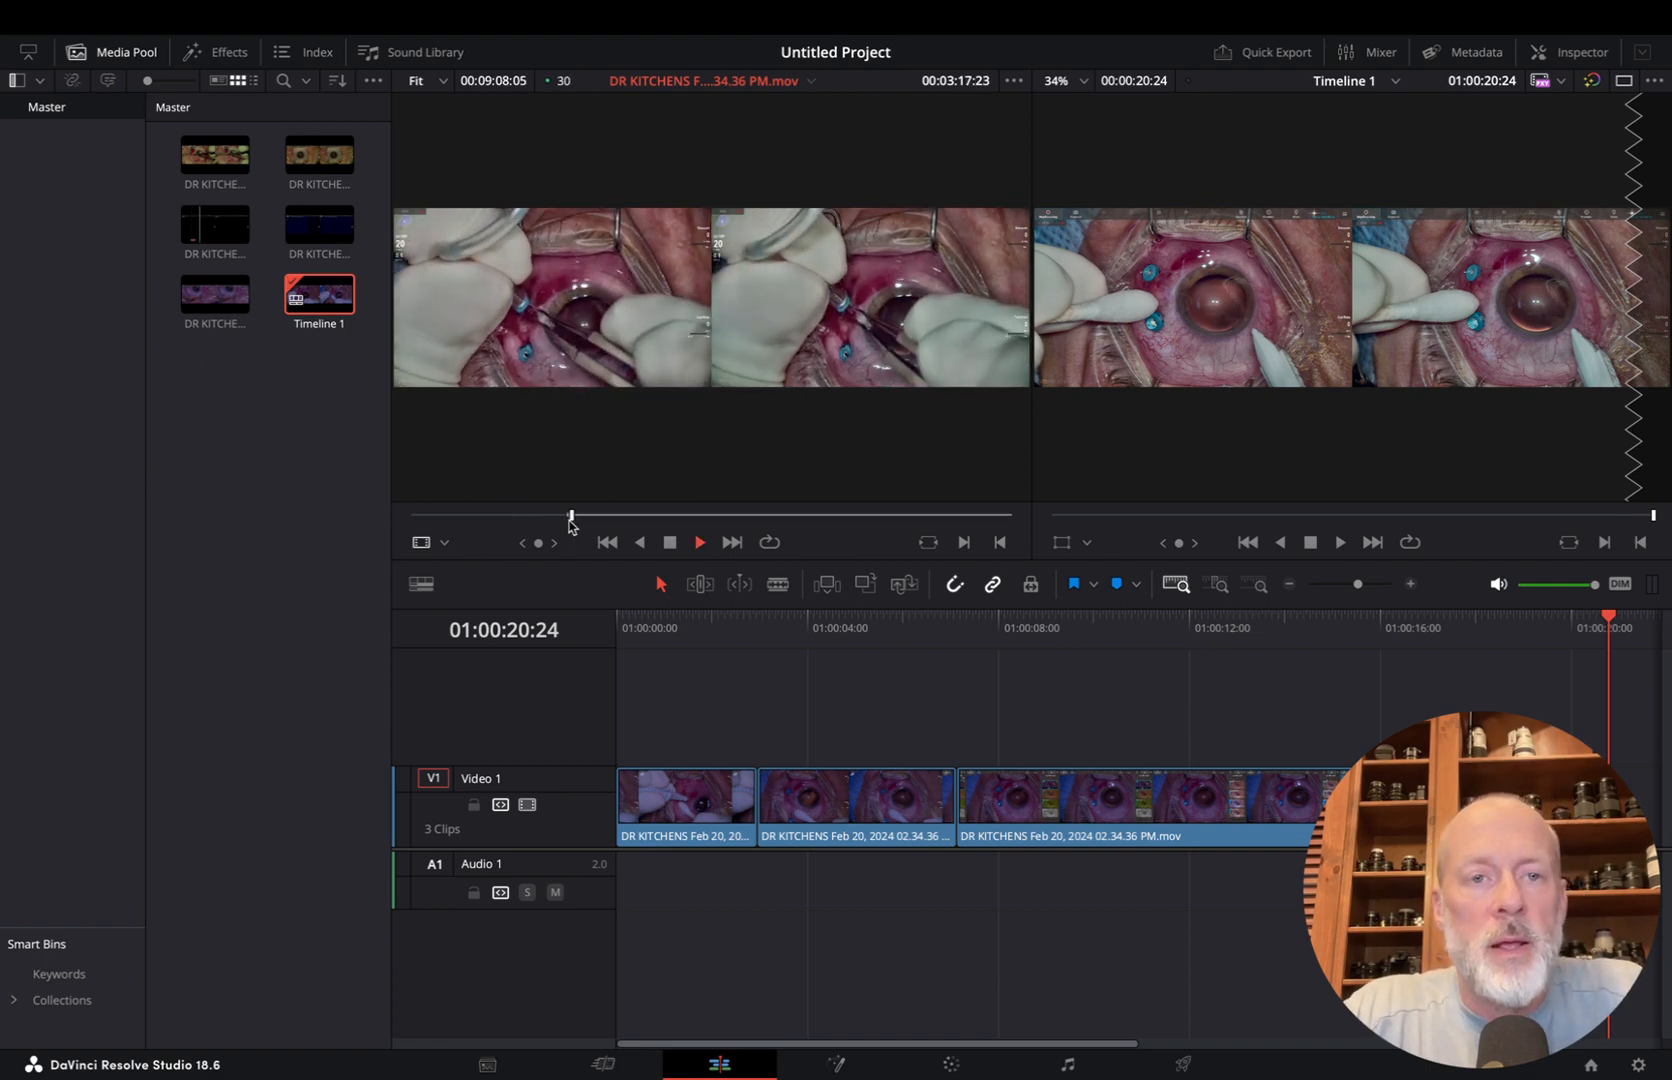
key("space")
key("o")
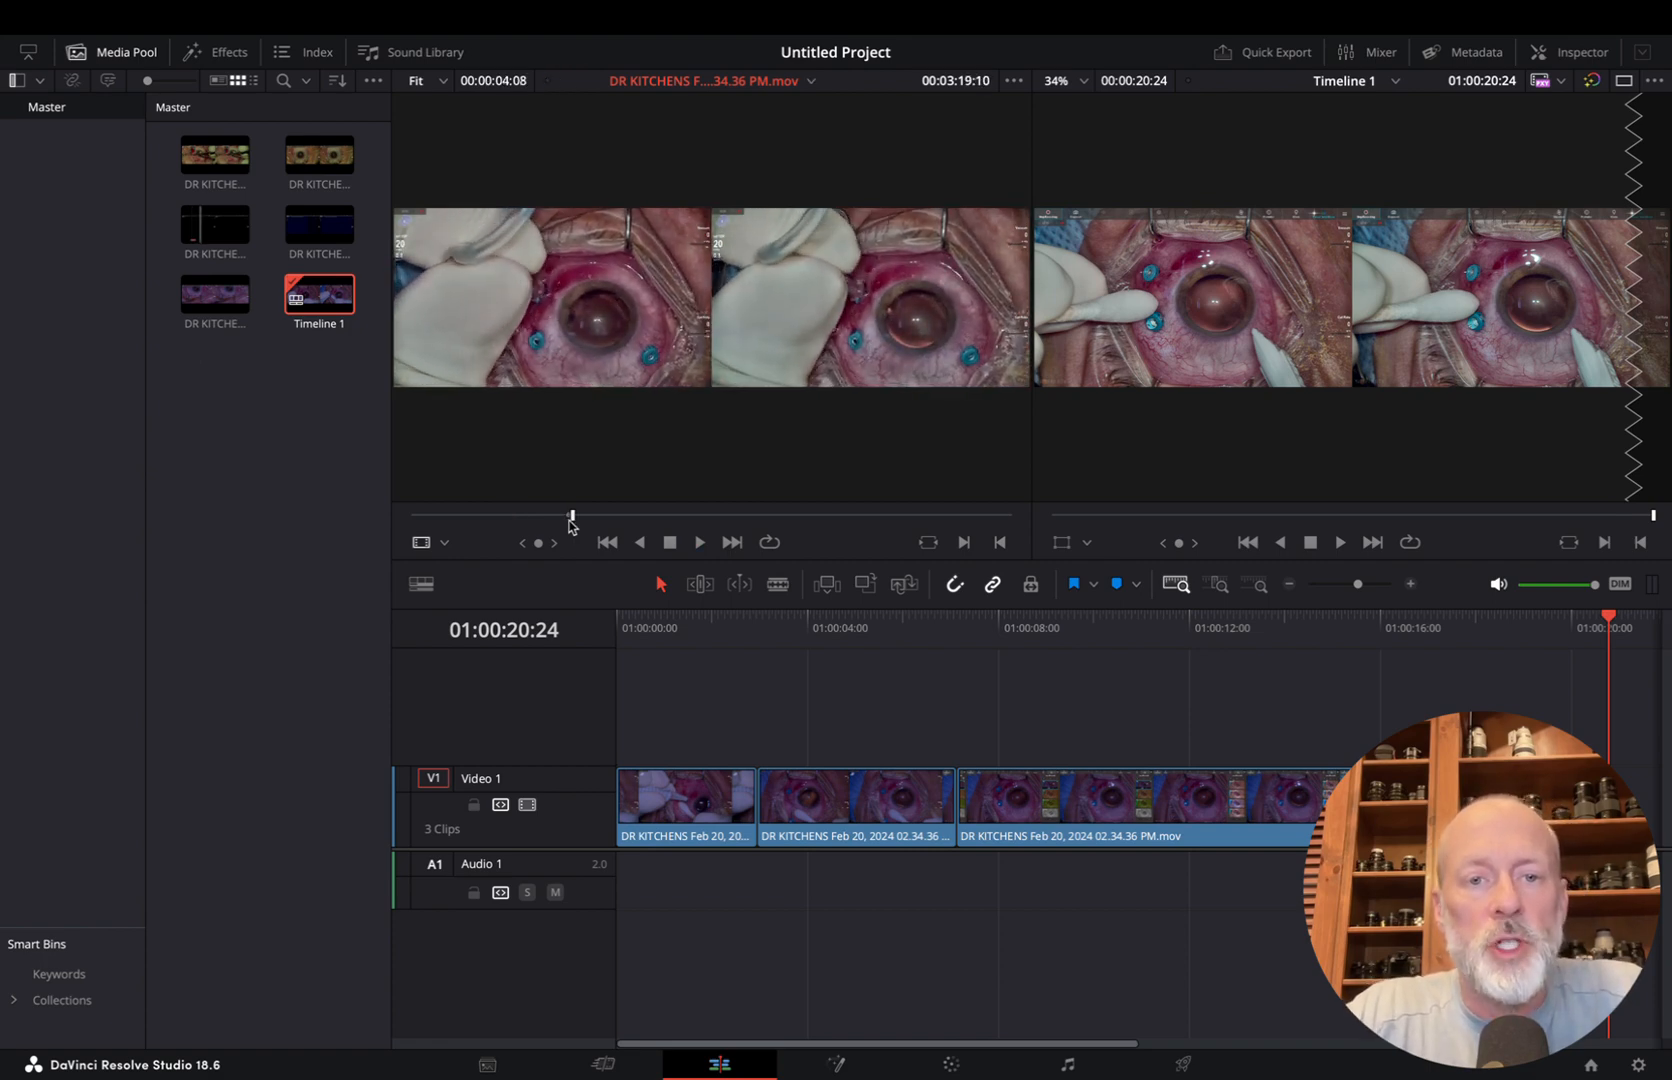
key("F9")
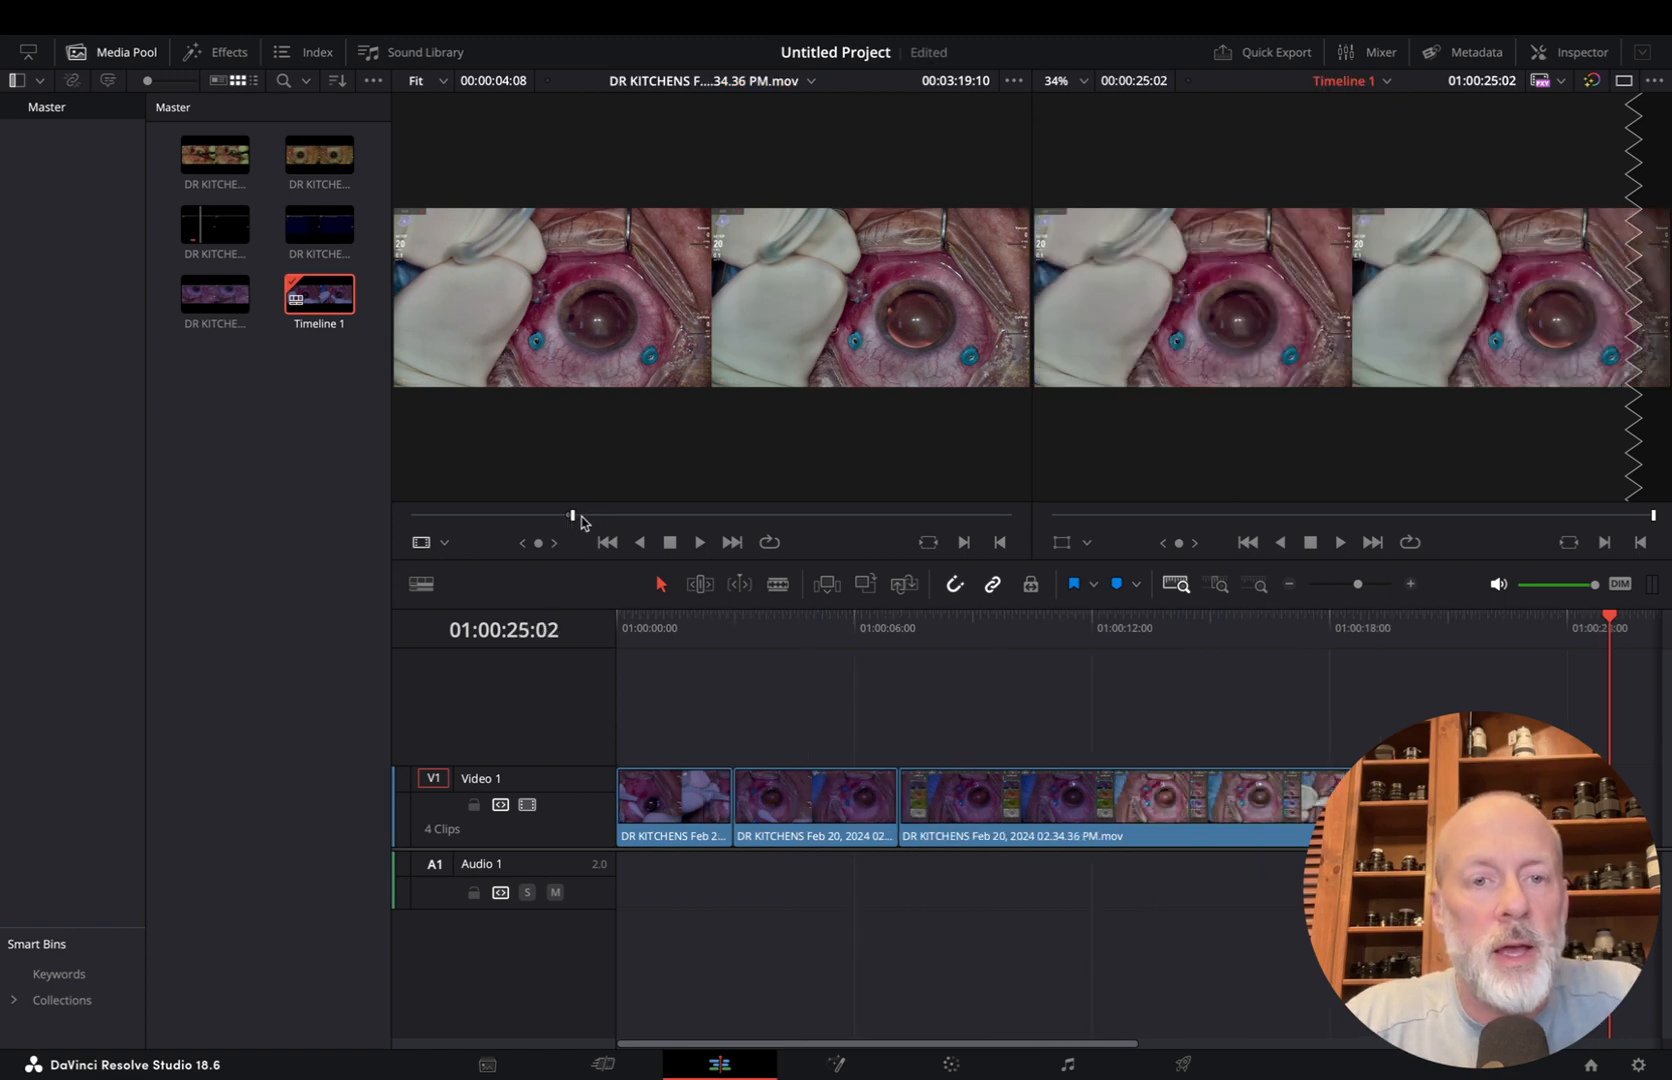
Mark a source range of 00:00:07:19 ending at 00:04:34:15, and insert it as the fifth timeline clip
left_click_drag(581, 521, 627, 521)
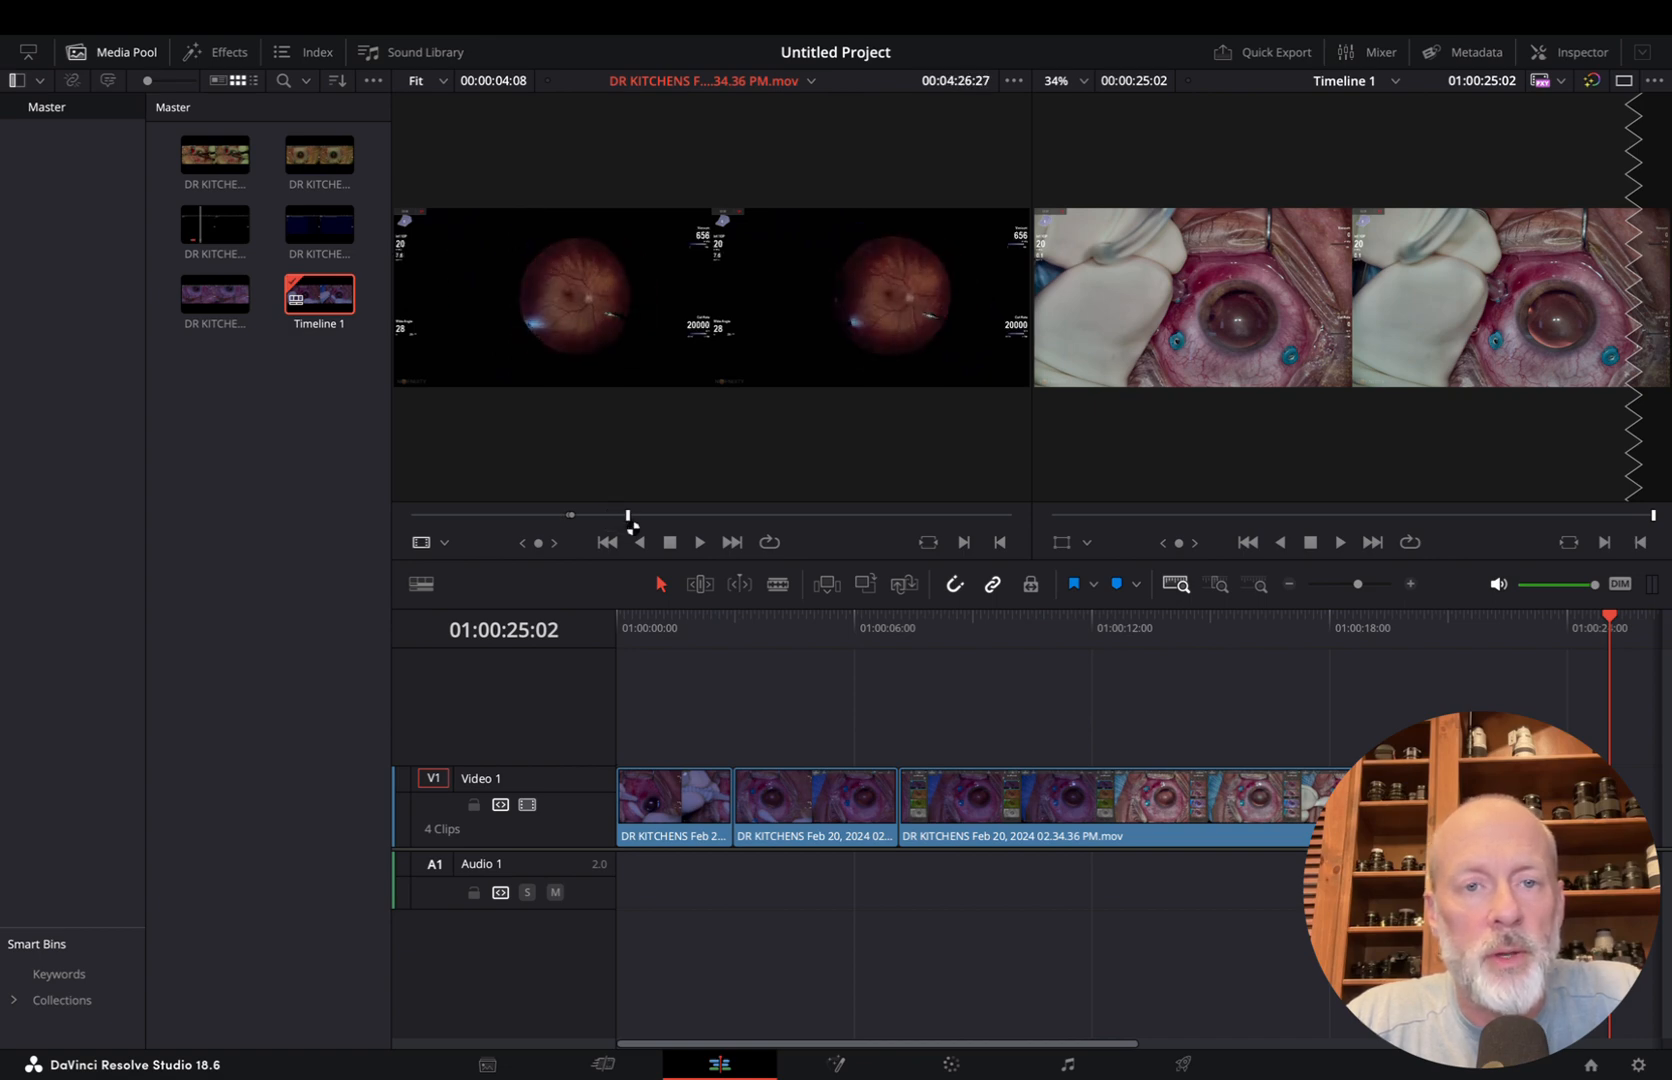
key("space")
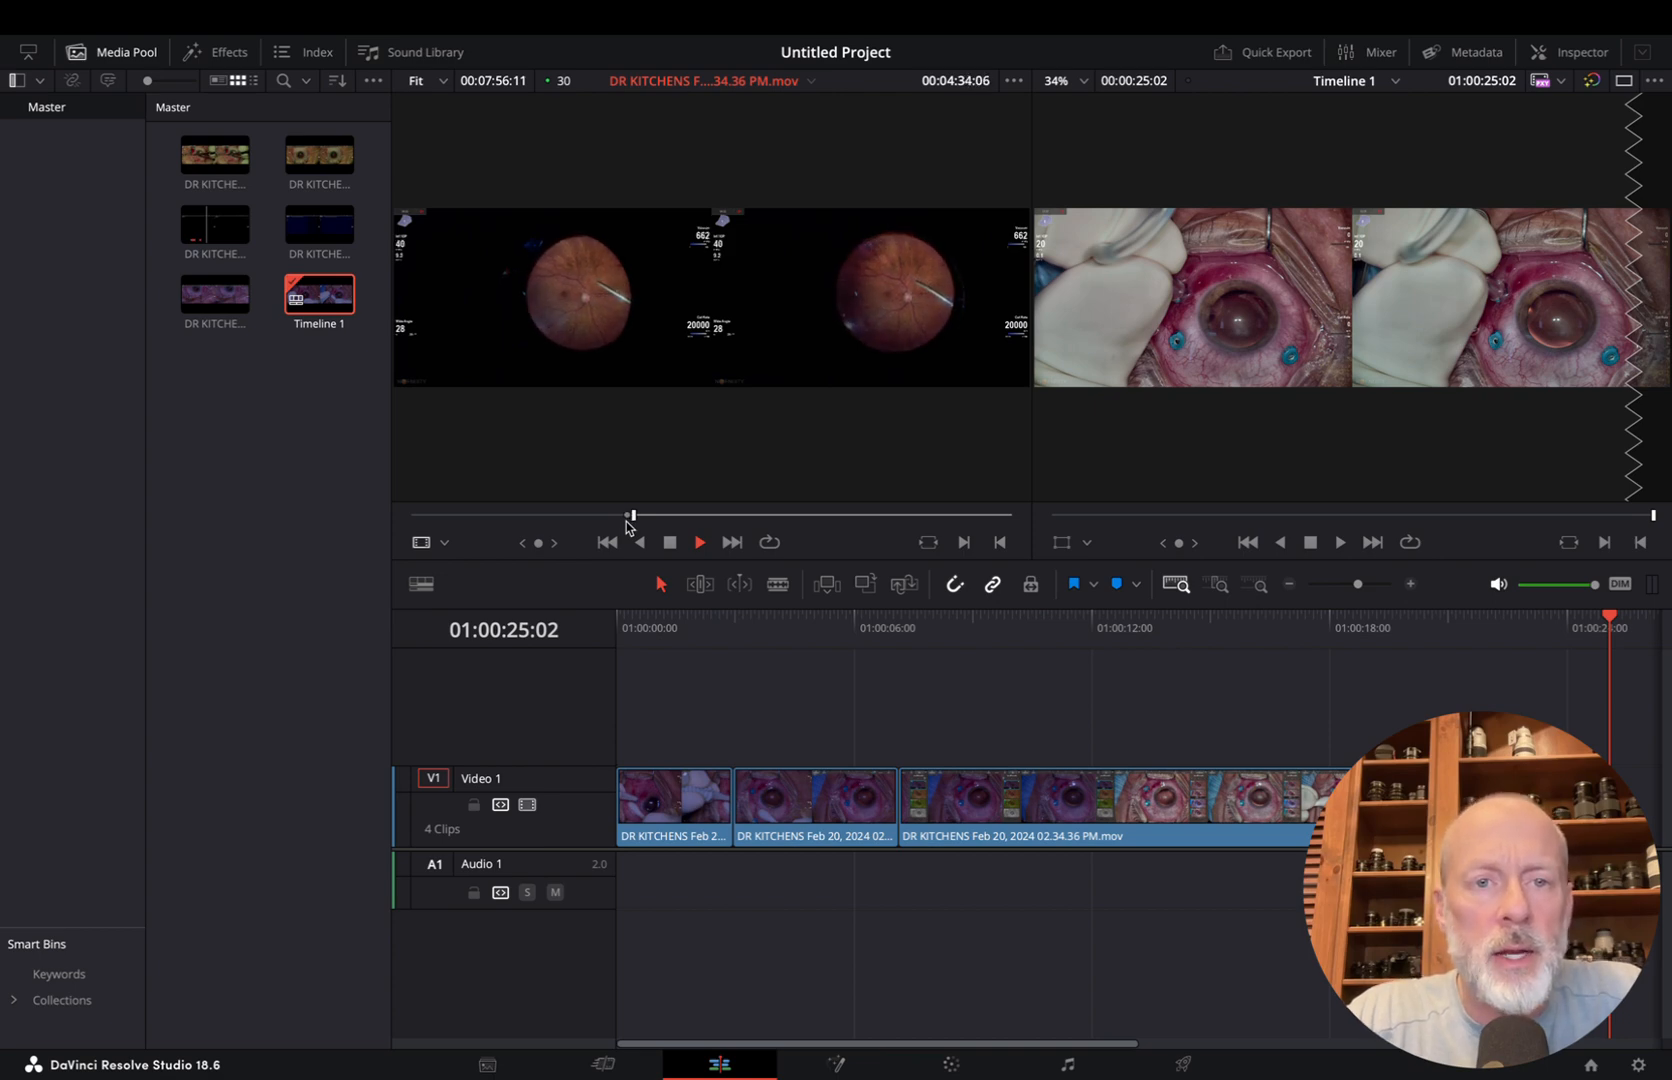
key("space")
key("F9")
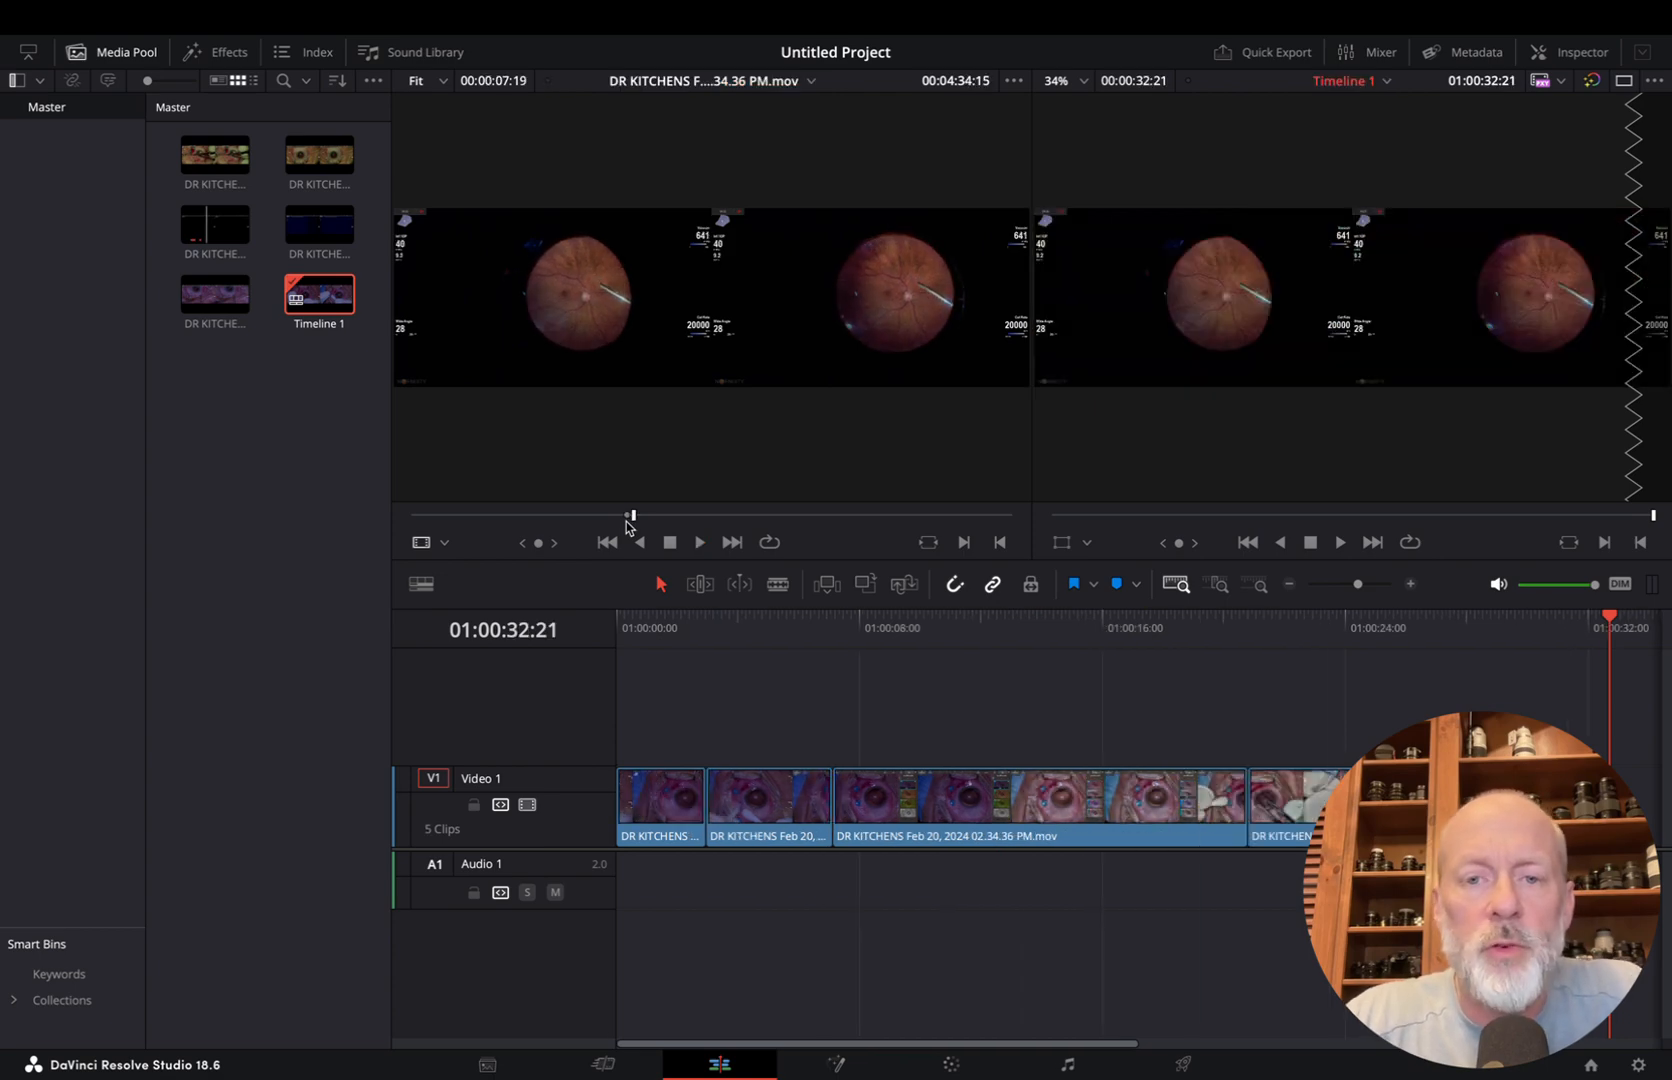
Mark a source range of 00:00:06:14 ending at 00:06:04:09, and insert it as the sixth timeline clip
left_click_drag(641, 516, 706, 522)
key("space")
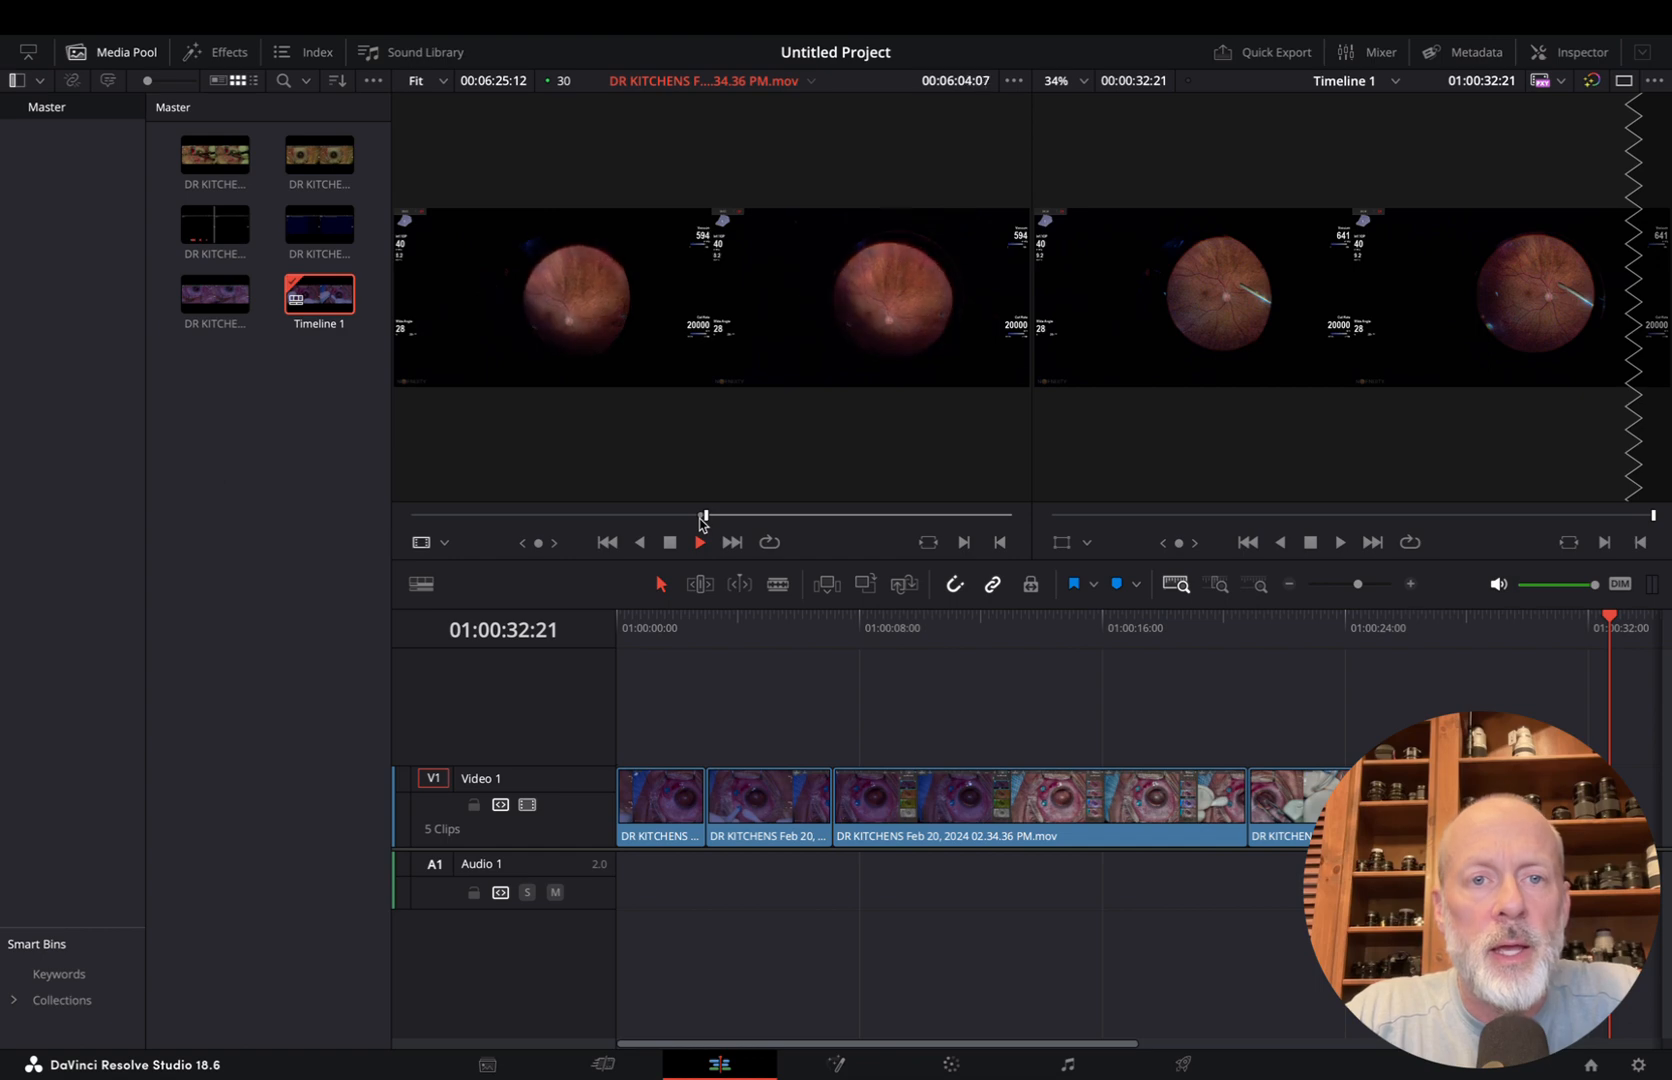
key("o")
key("F9")
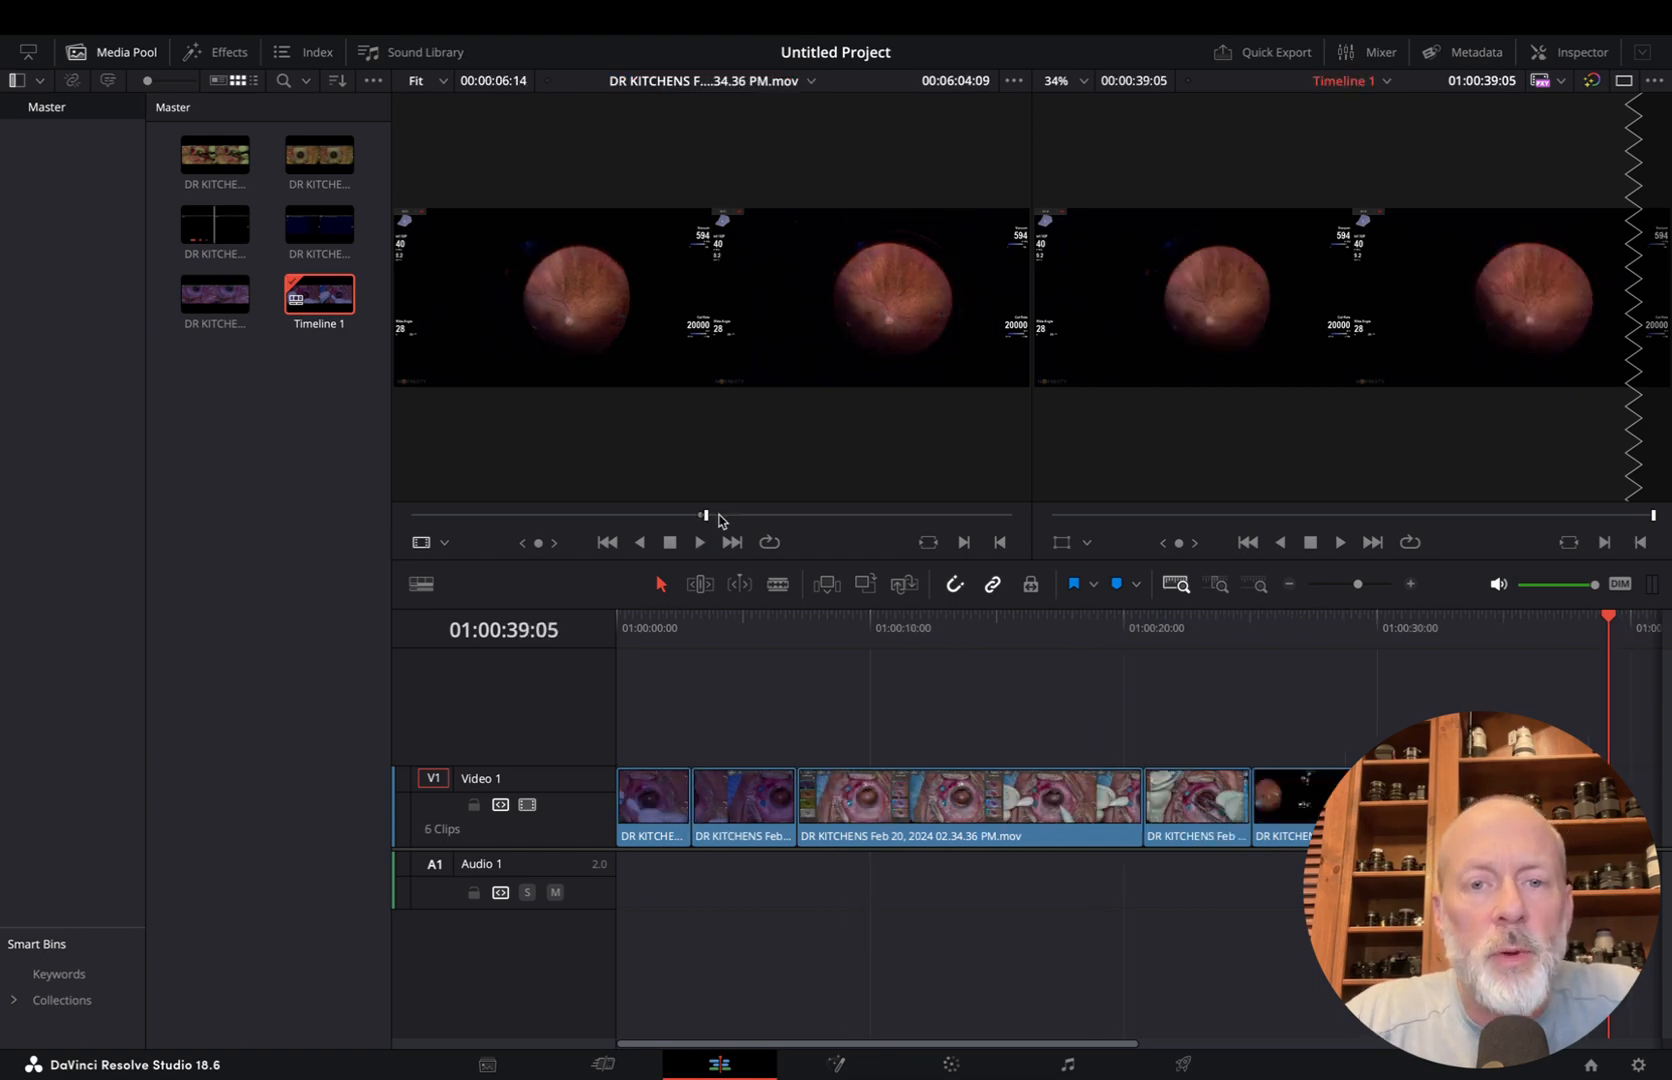
Mark a source range of 00:00:07:20 ending at 00:07:56:24, and insert it as the seventh timeline clip
left_click_drag(716, 519, 791, 527)
key("space")
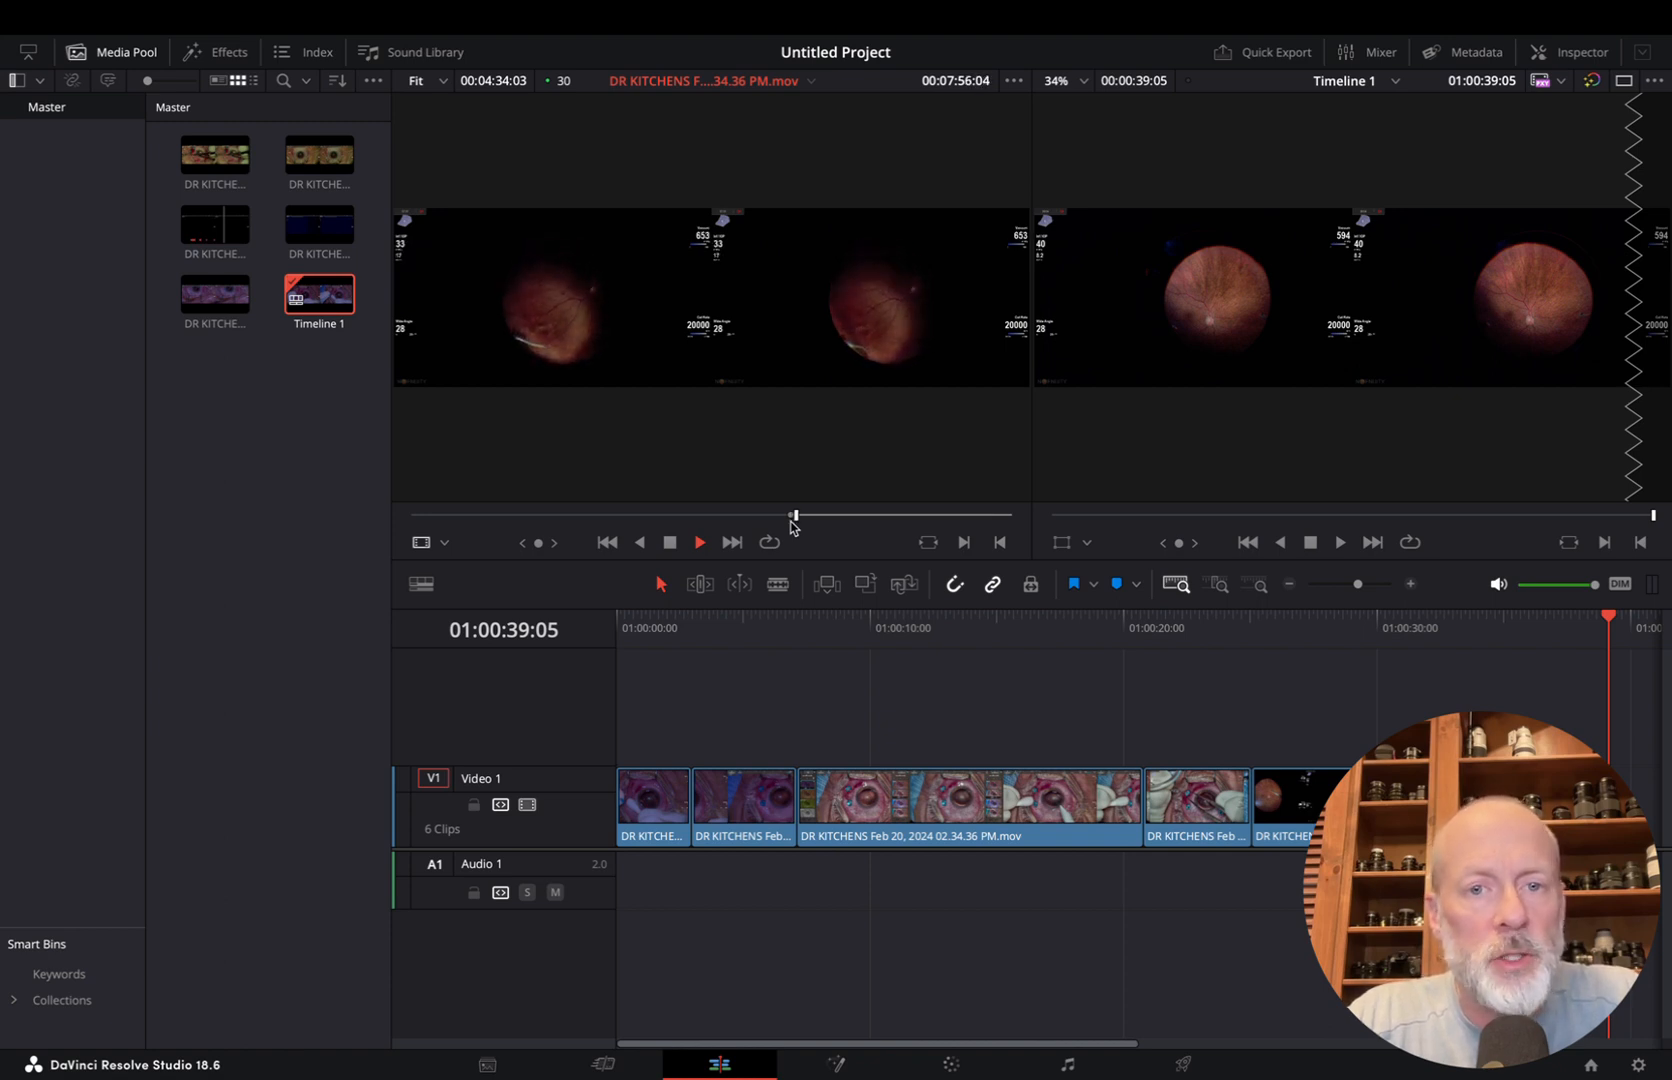
key("space")
key("o")
key("F9")
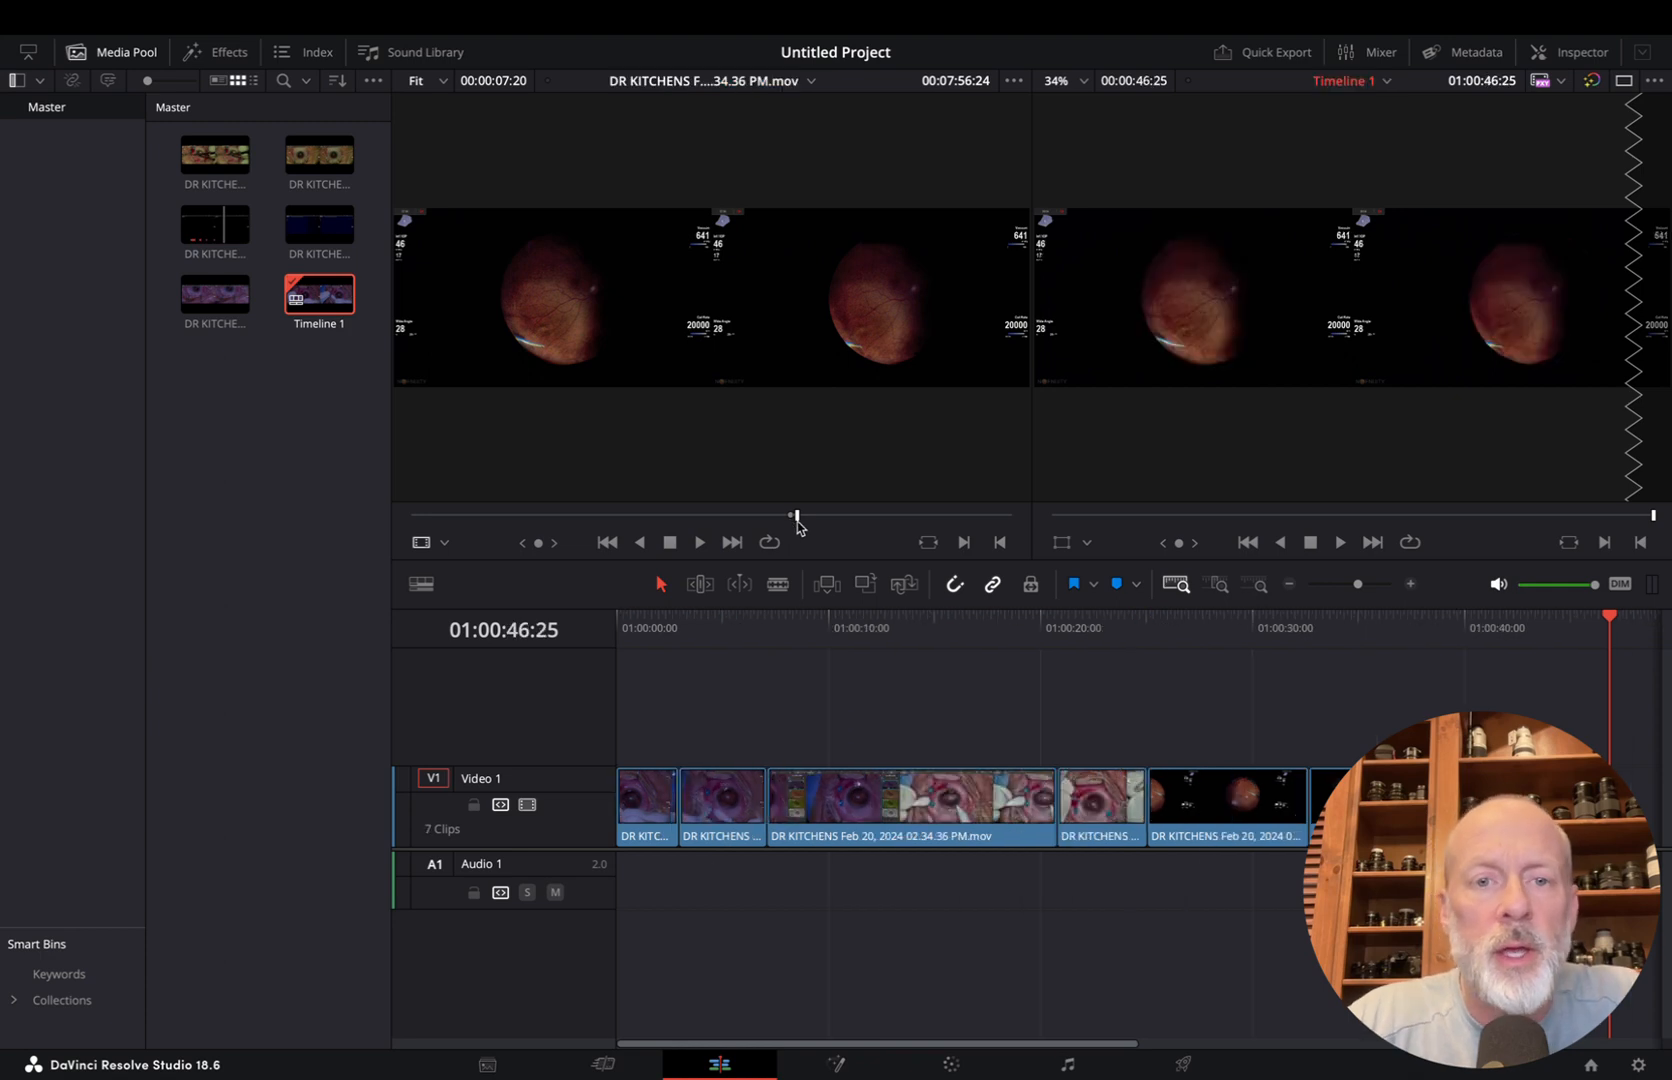
Mark a source range of 00:00:04:23 ending at 00:08:33:12, and insert it as the eighth timeline clip
left_click_drag(802, 516, 825, 525)
key("i")
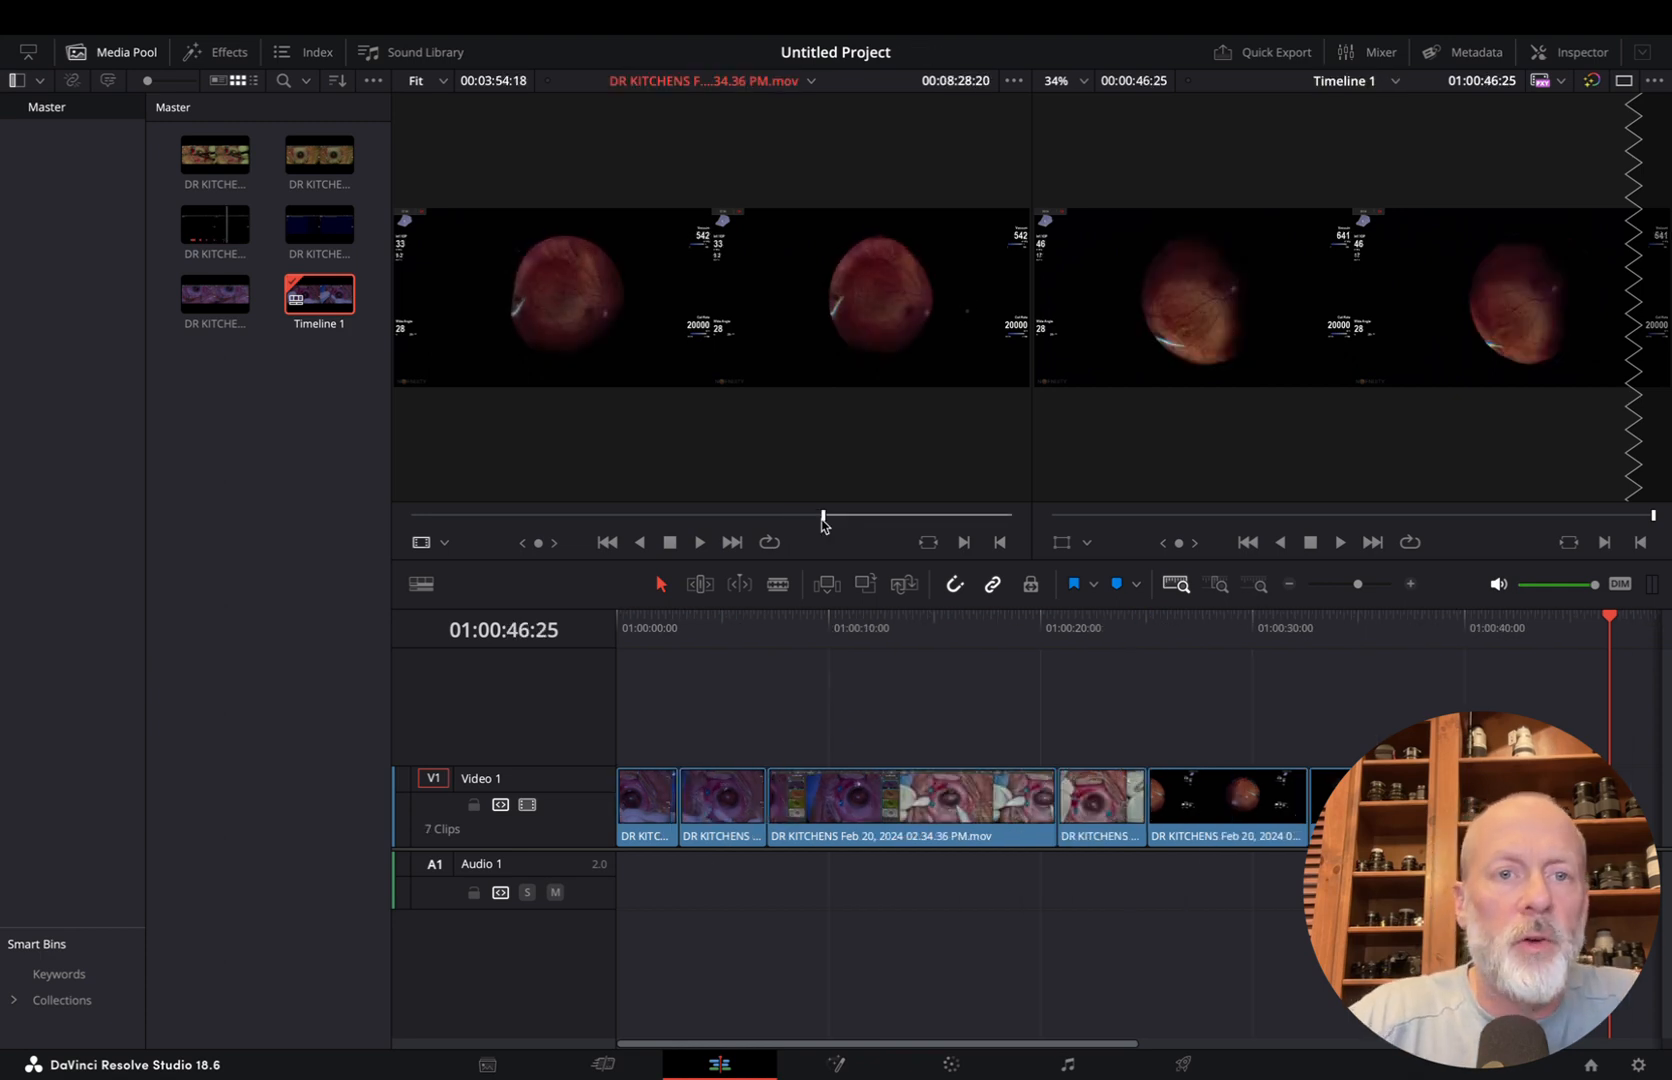
key("space")
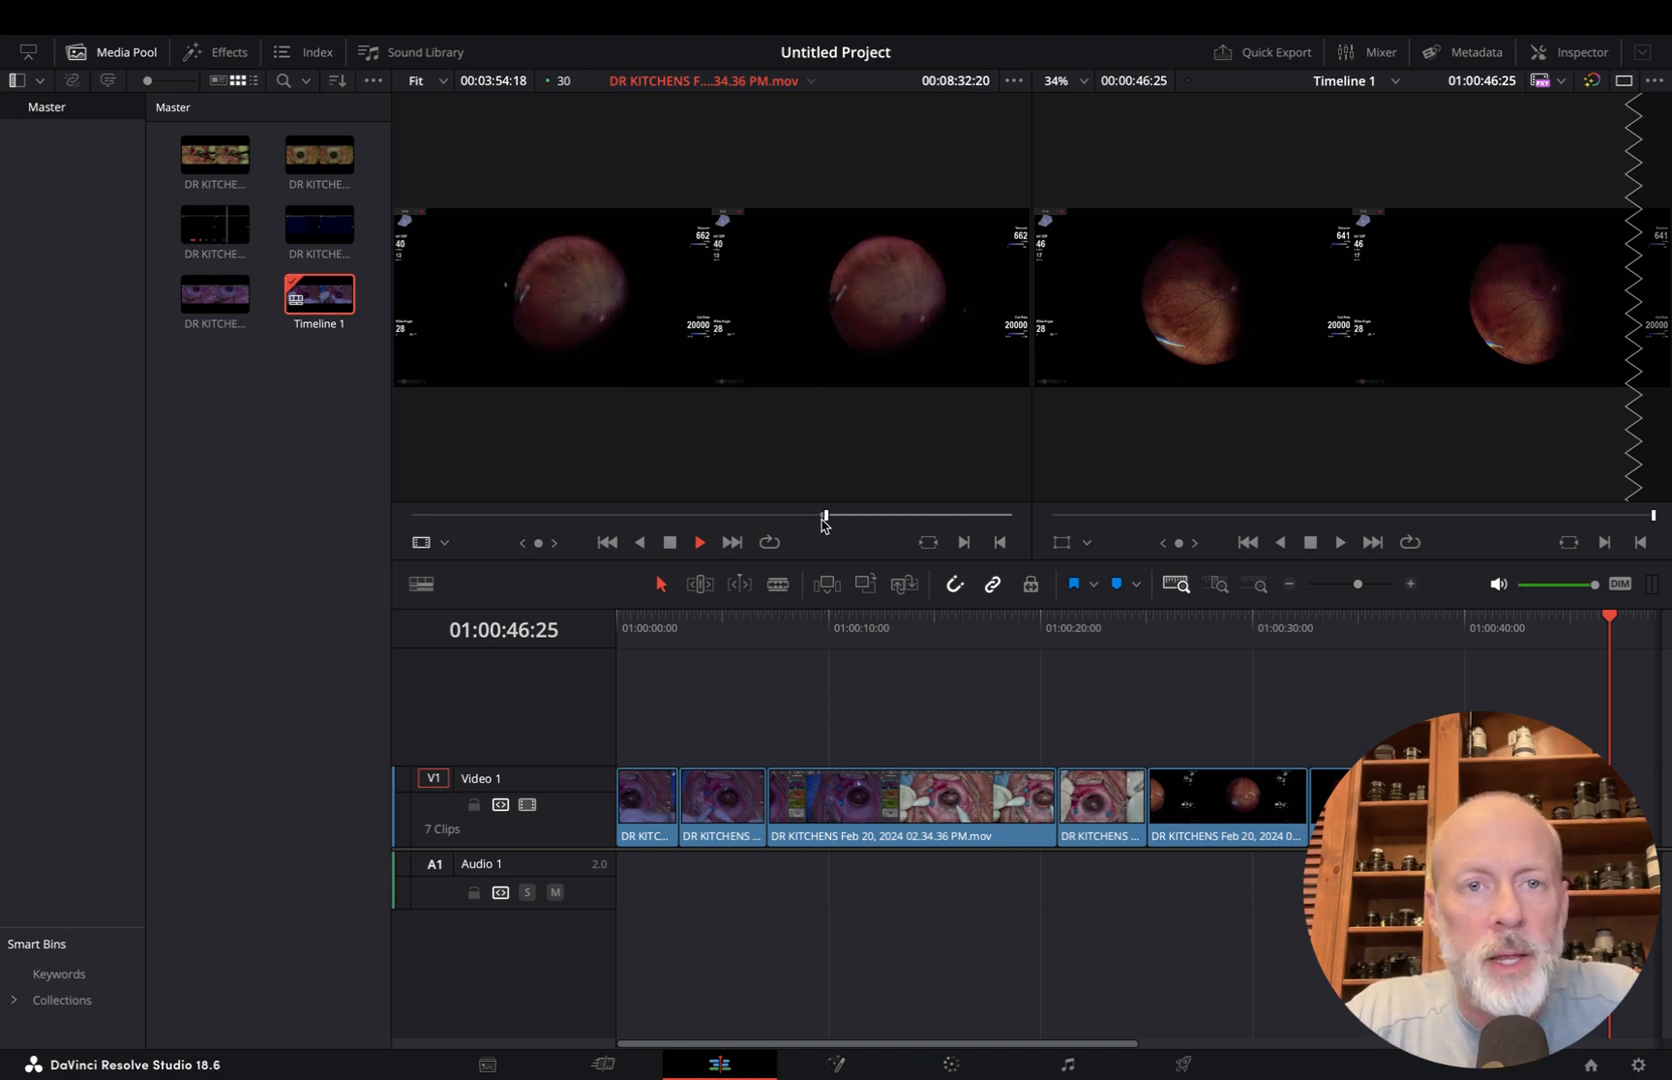
key("o")
key("space")
key("F9")
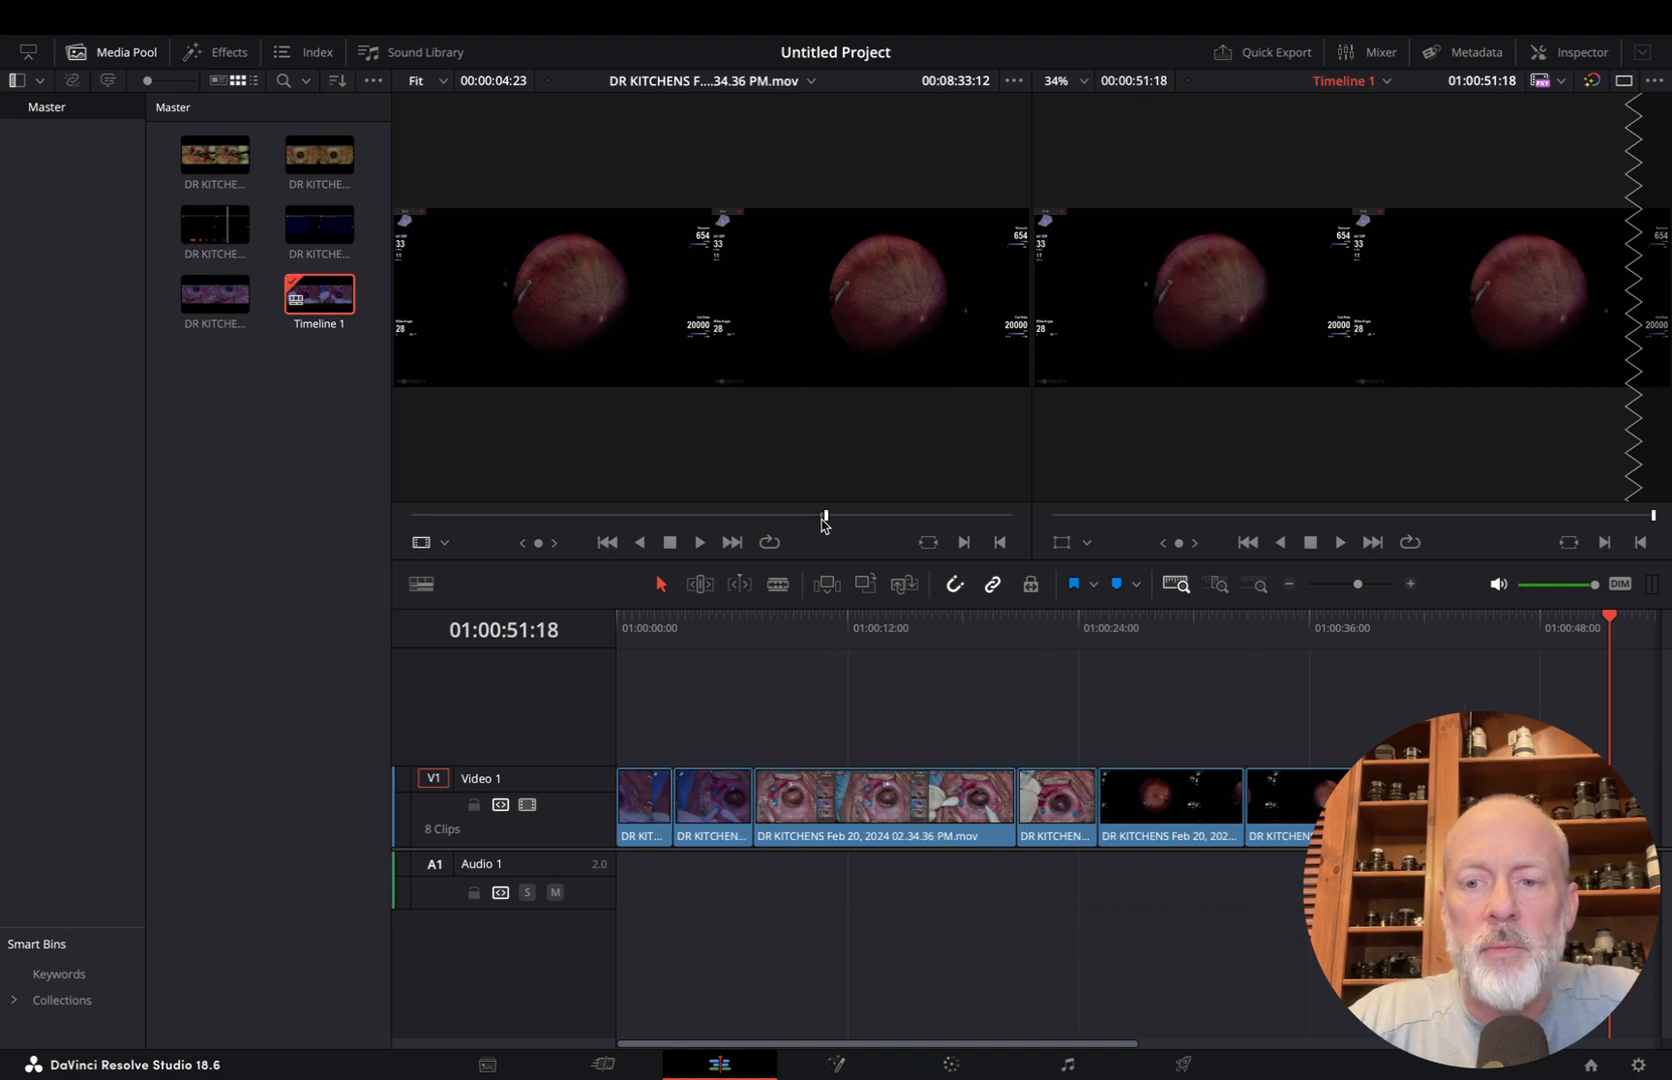
Mark a source range of 00:00:05:29 ending at 00:09:21:08, and insert it as the ninth timeline clip
left_click_drag(826, 515, 865, 522)
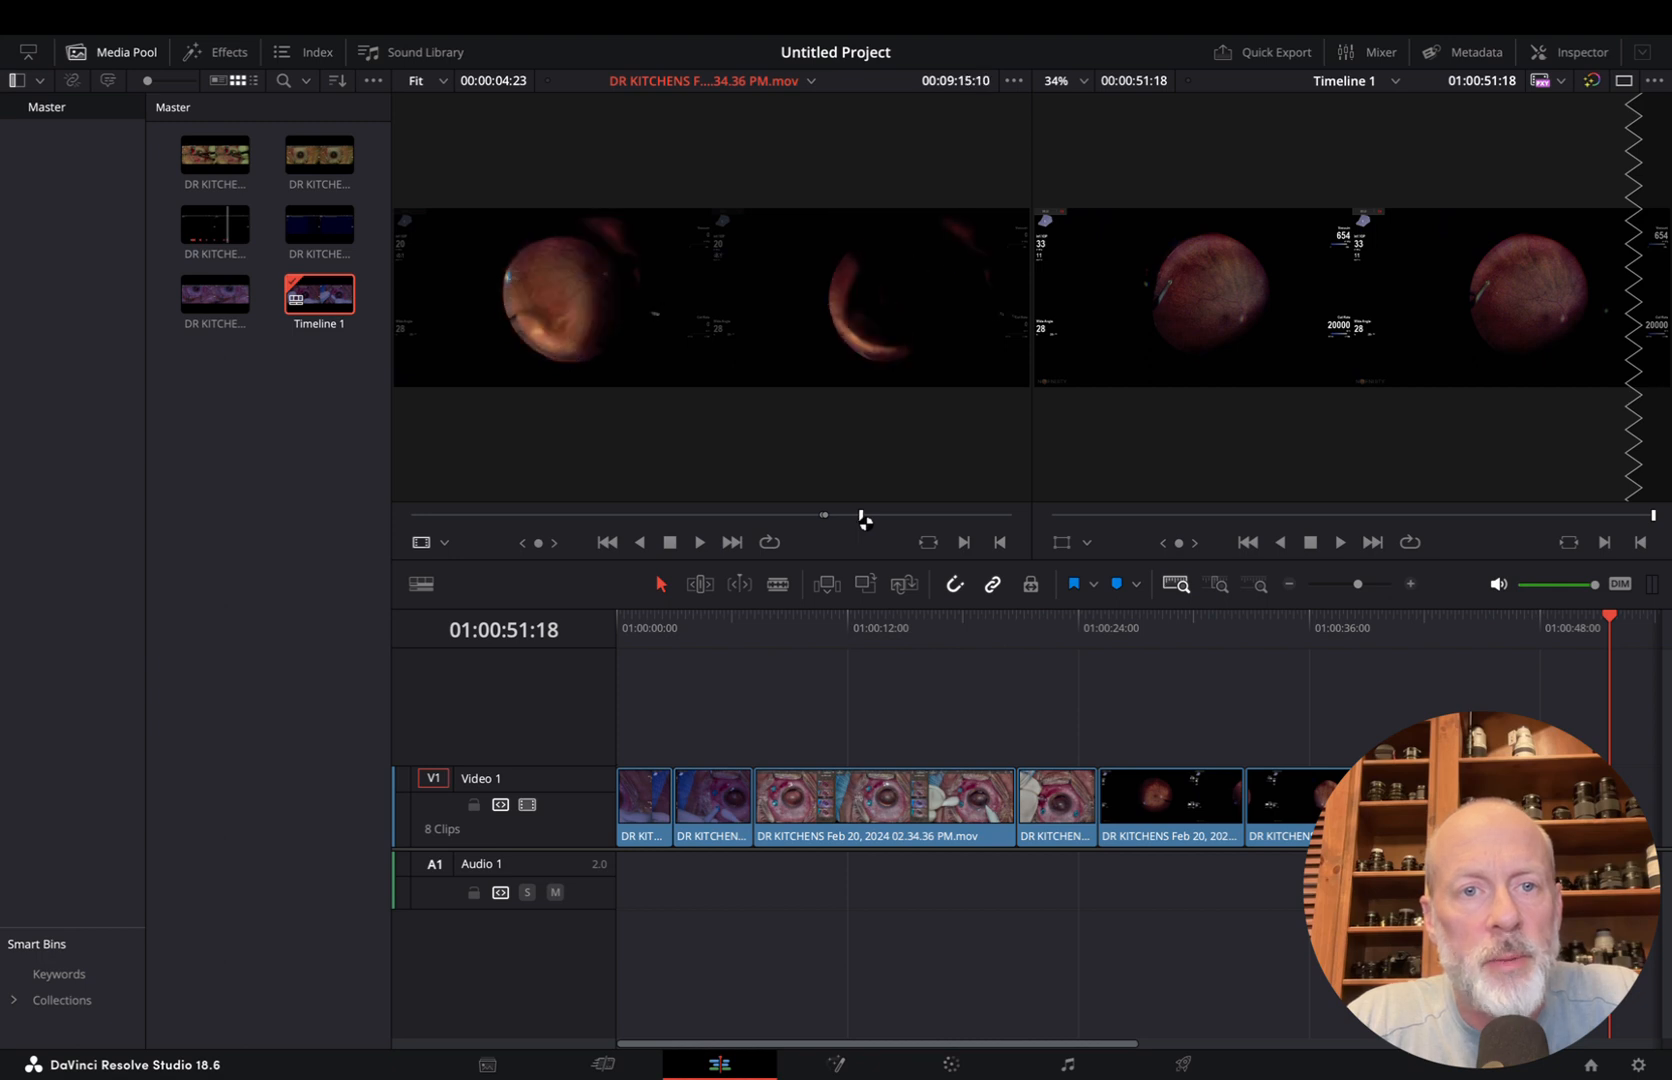
key("space")
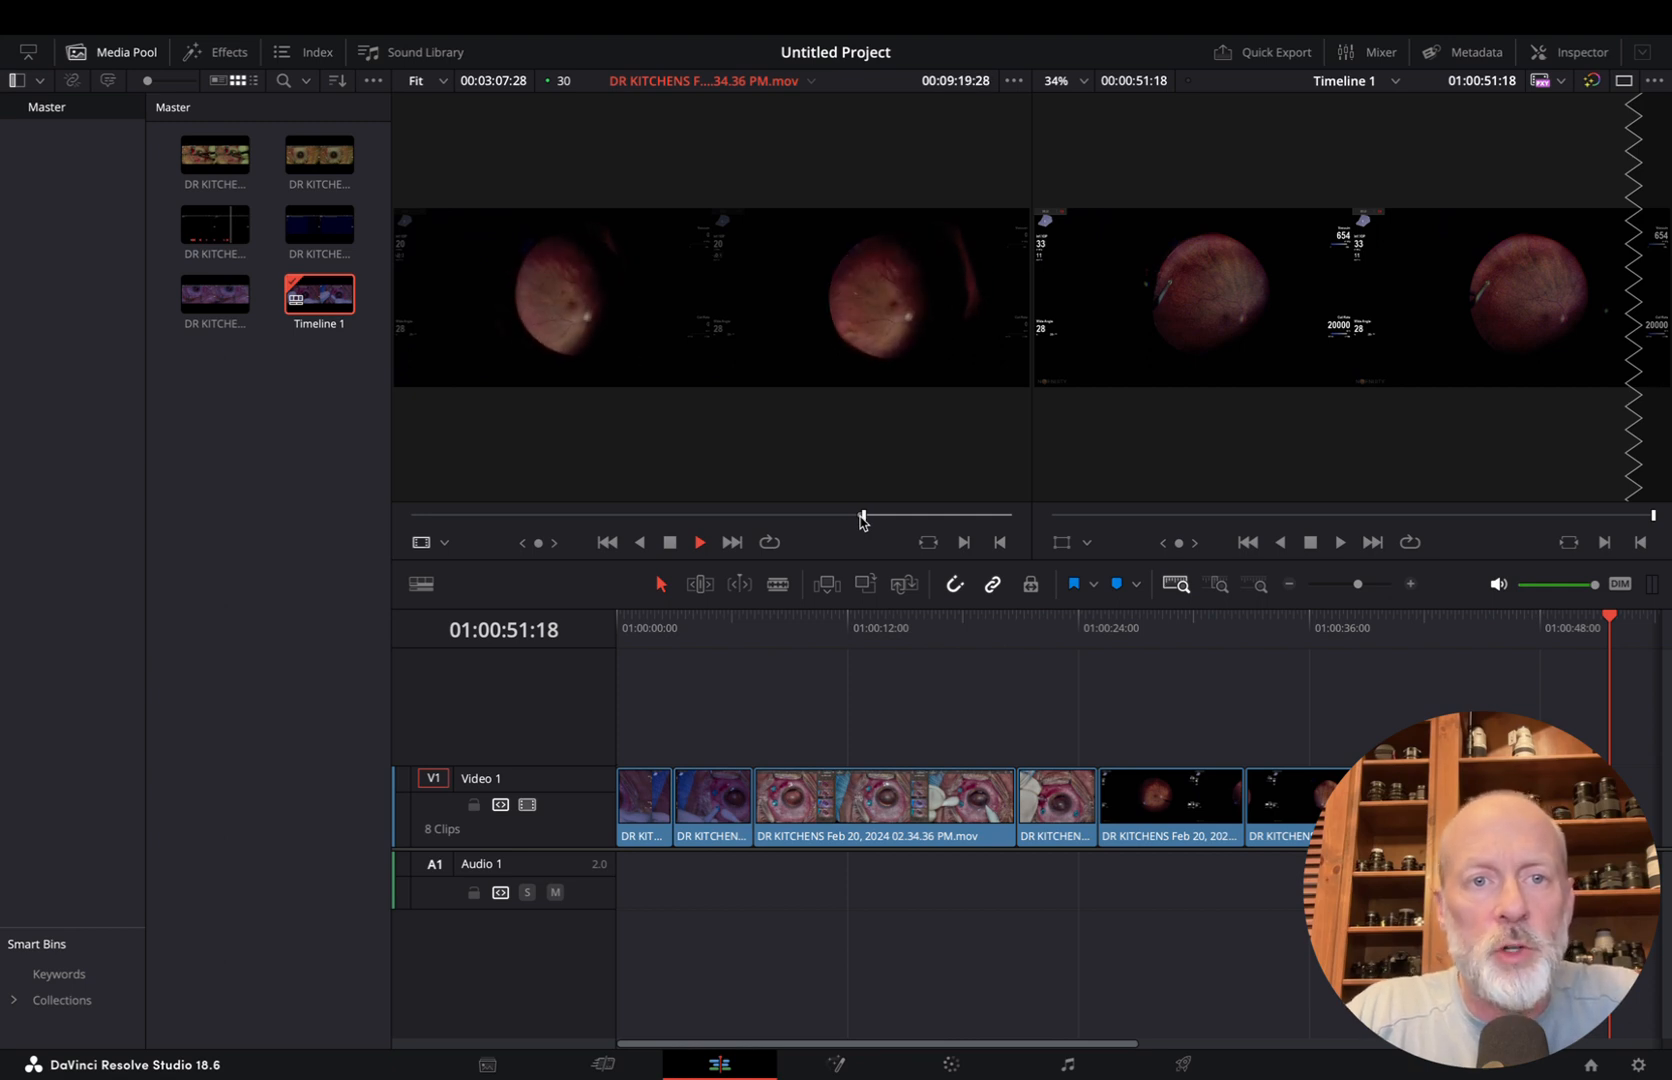
key("space")
key("o")
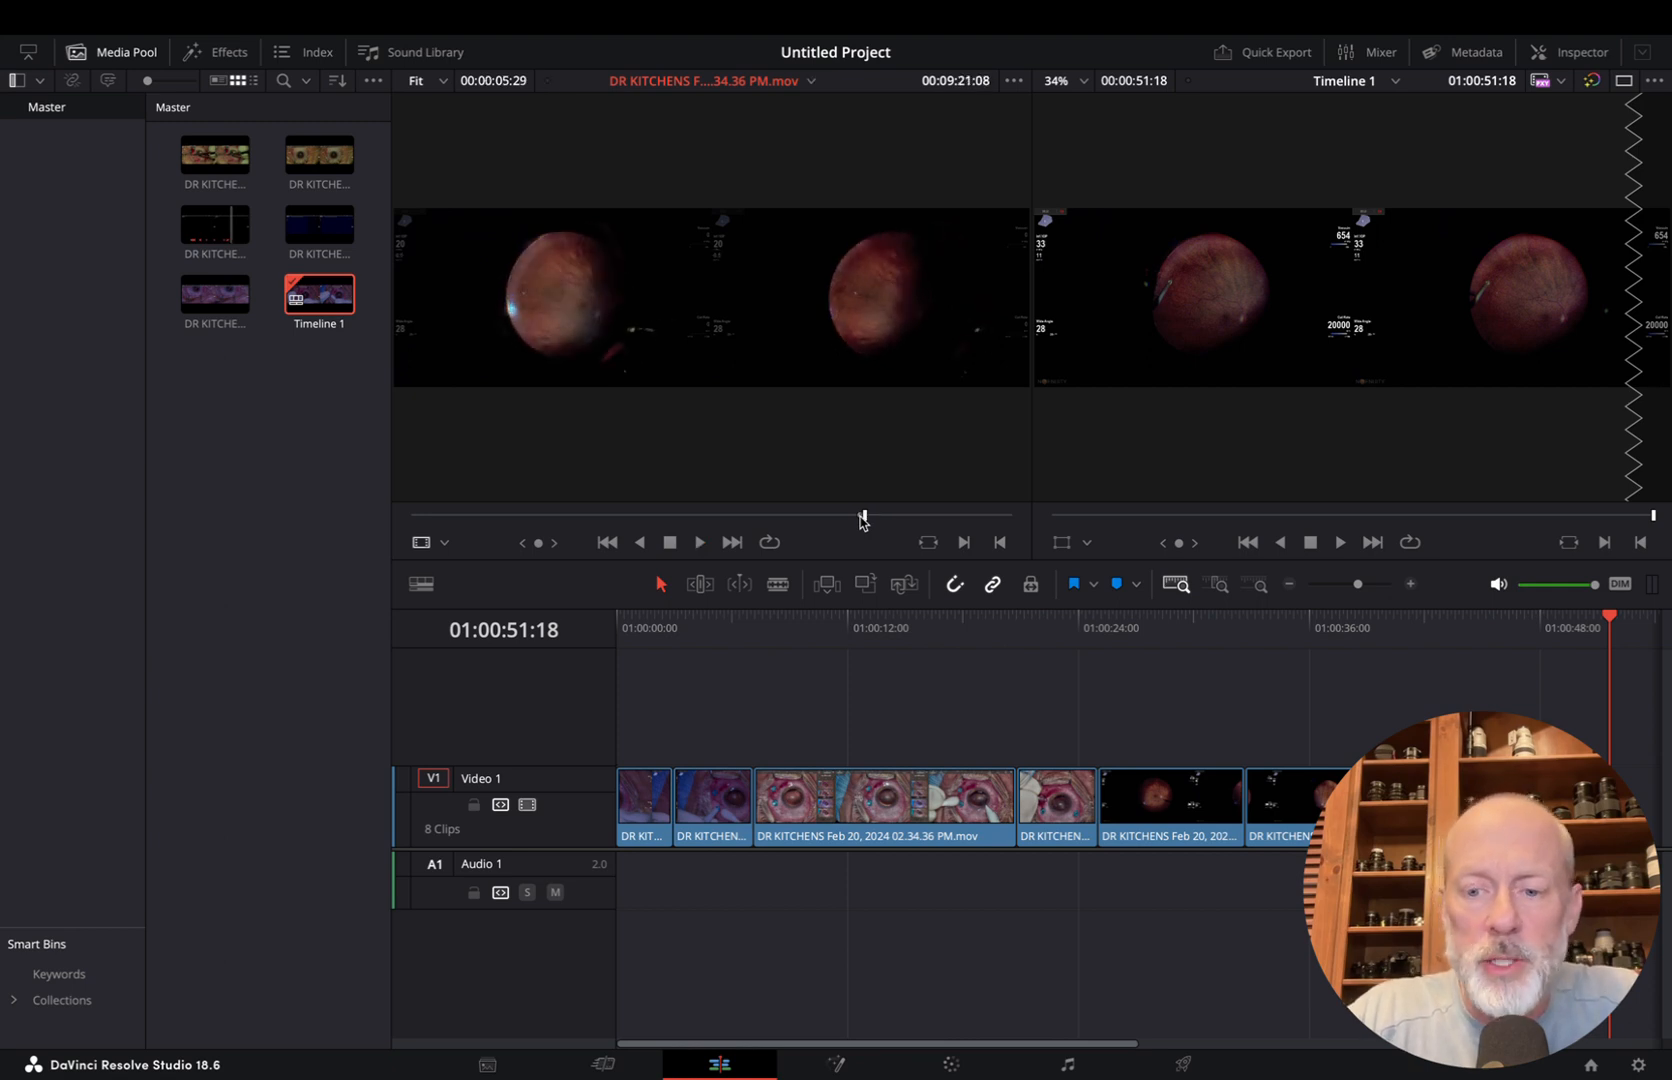
key("F9")
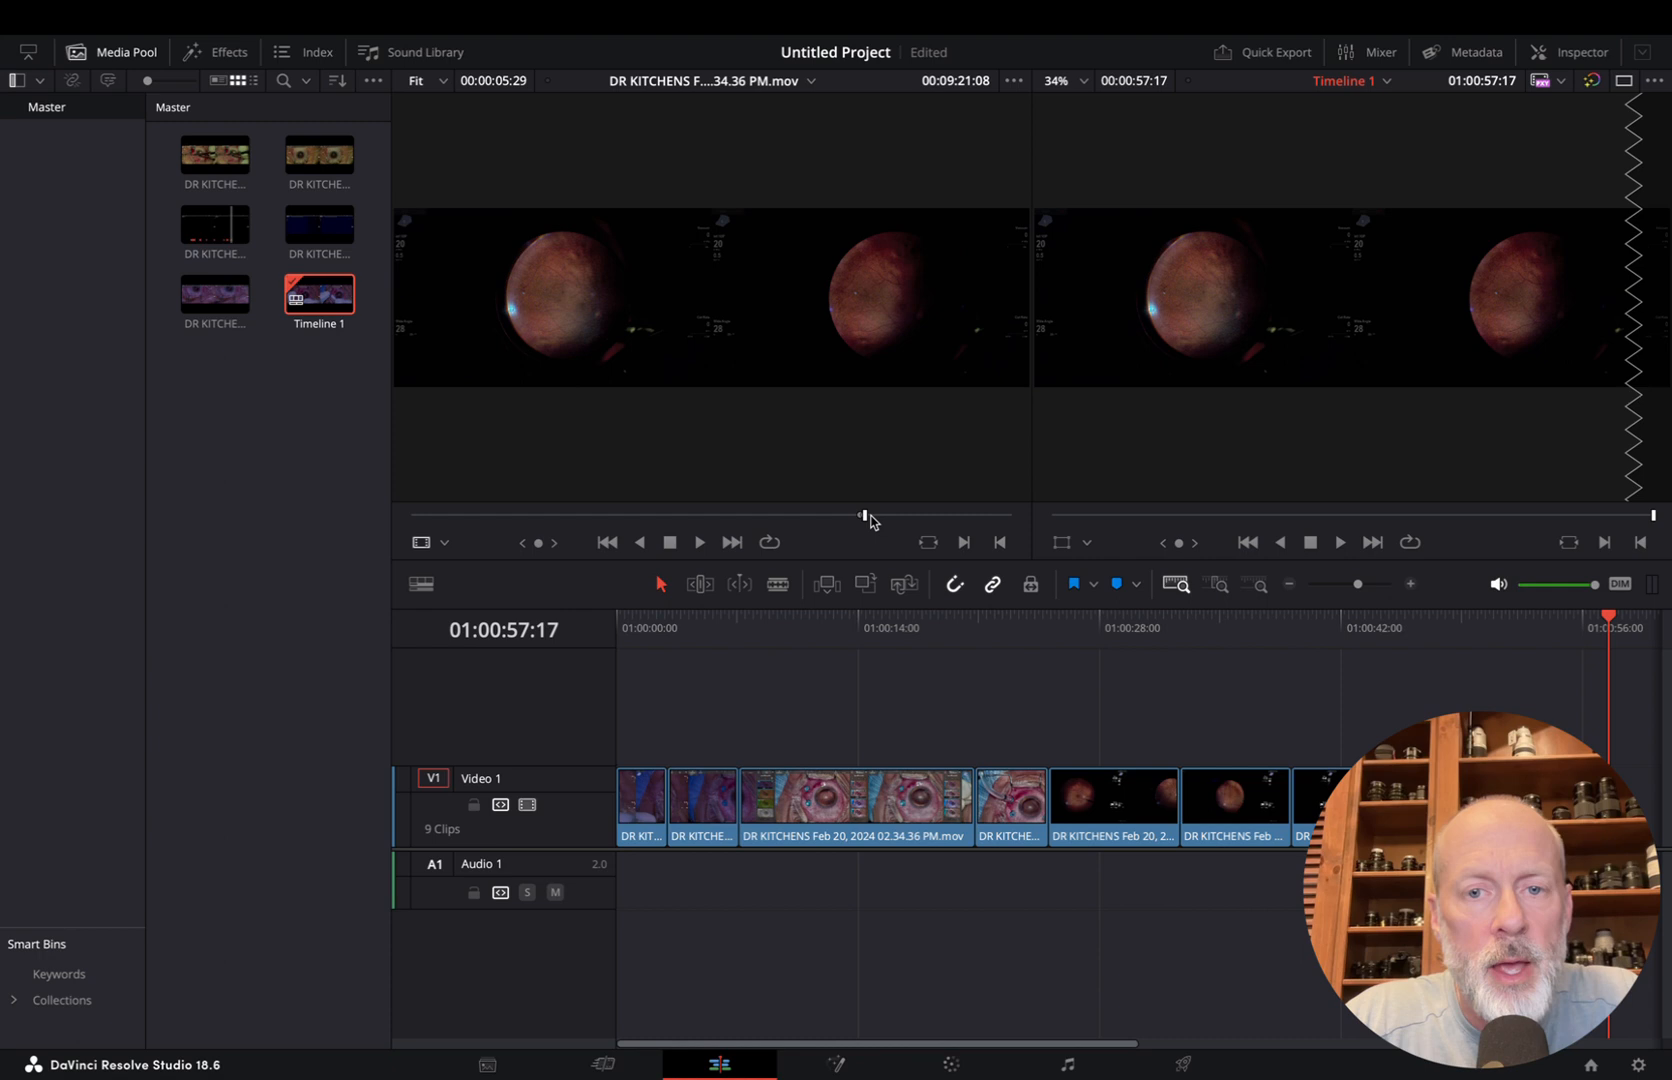
Mark a source range of 00:00:08:27 ending at 00:09:45:22, and insert it as the tenth timeline clip
left_click_drag(866, 515, 880, 522)
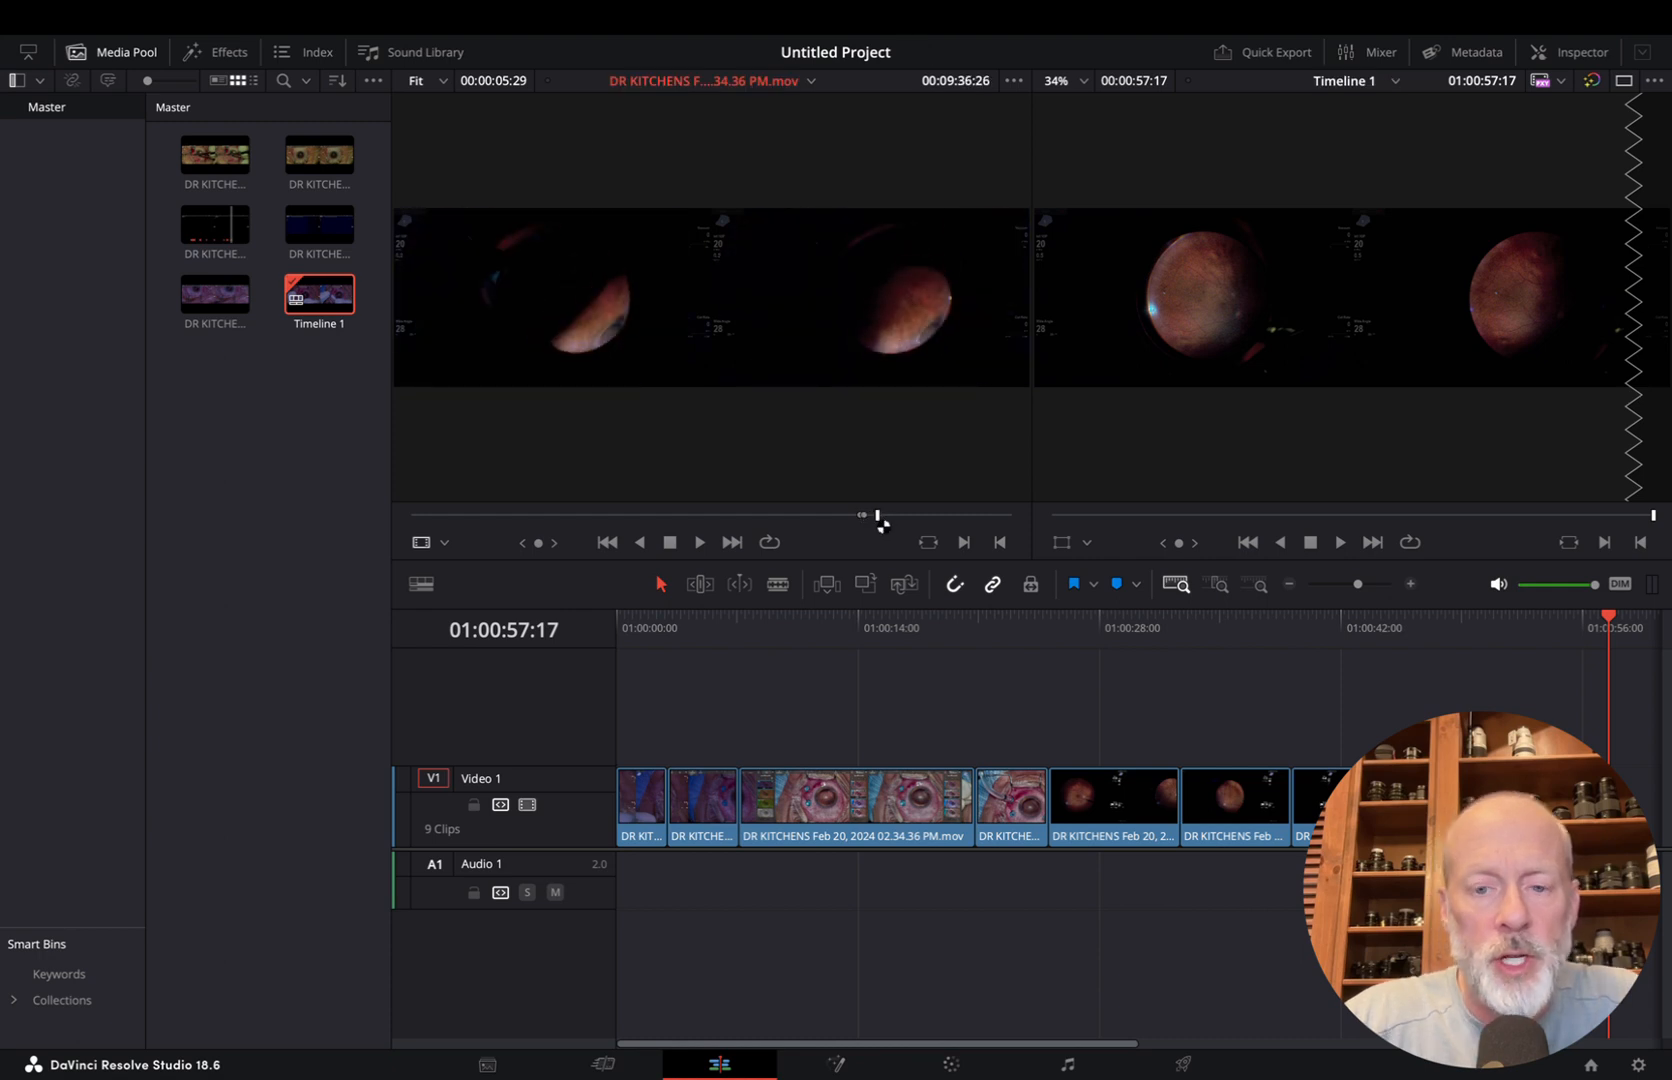
key("i")
key("space")
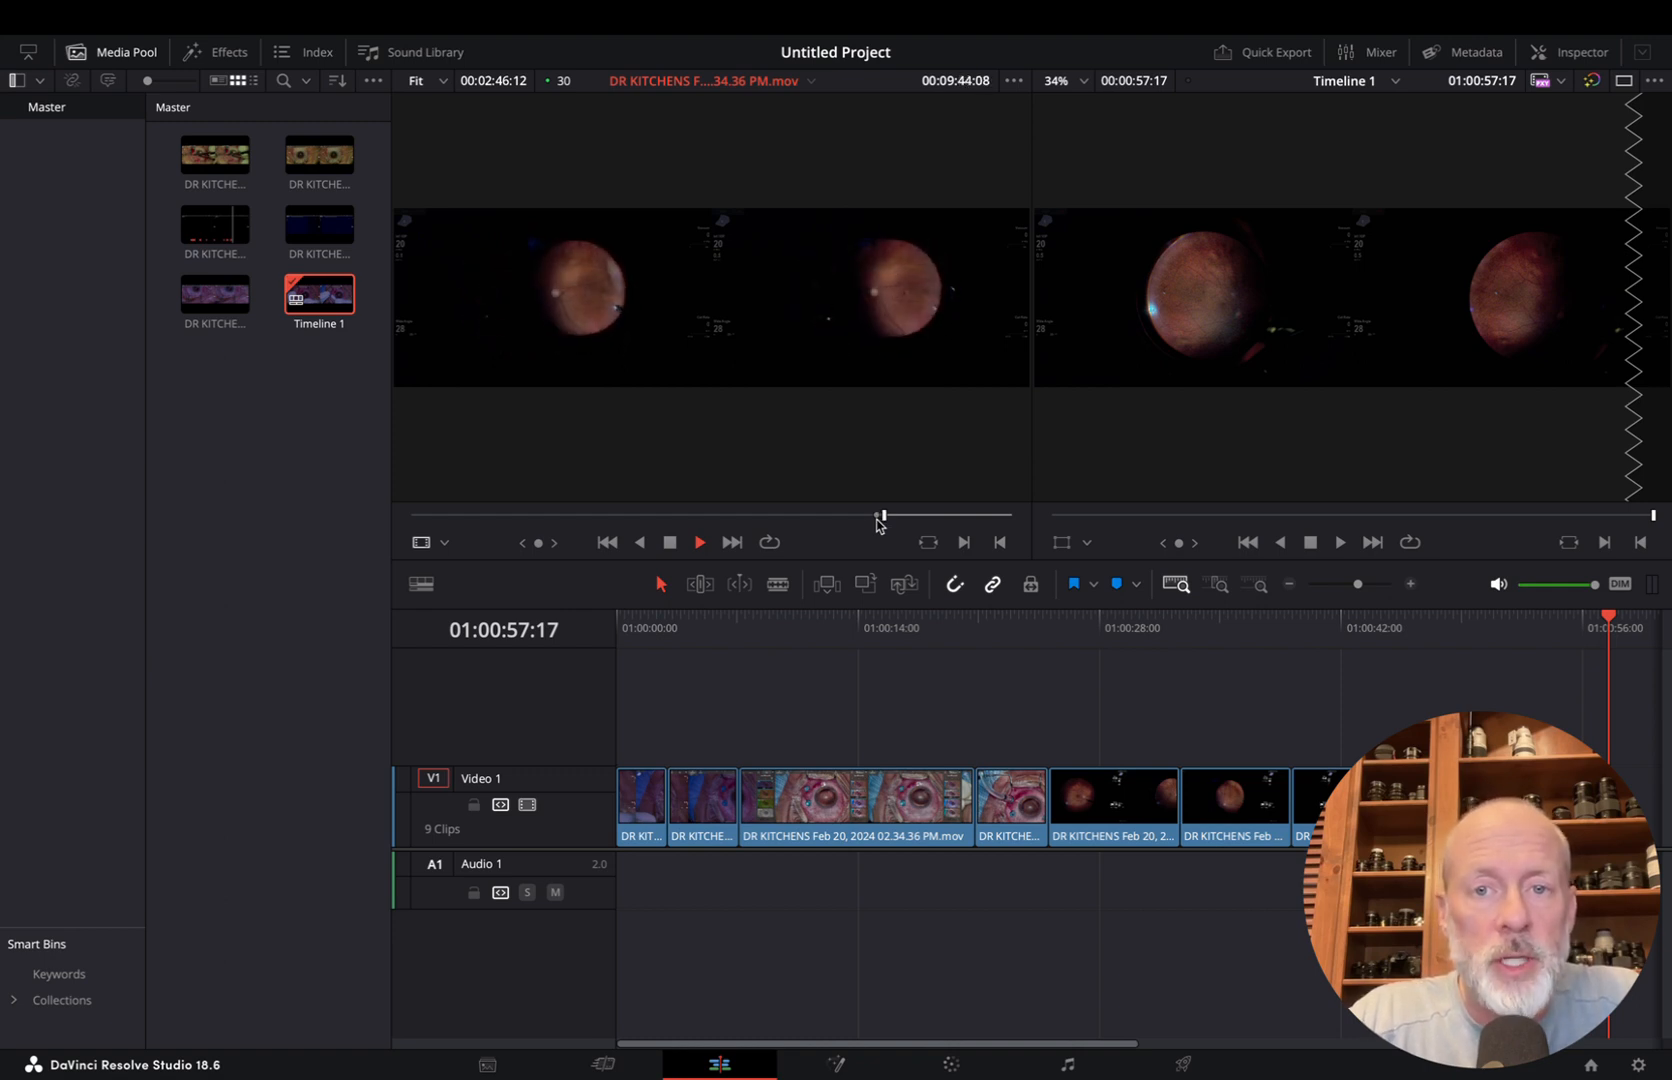
key("o")
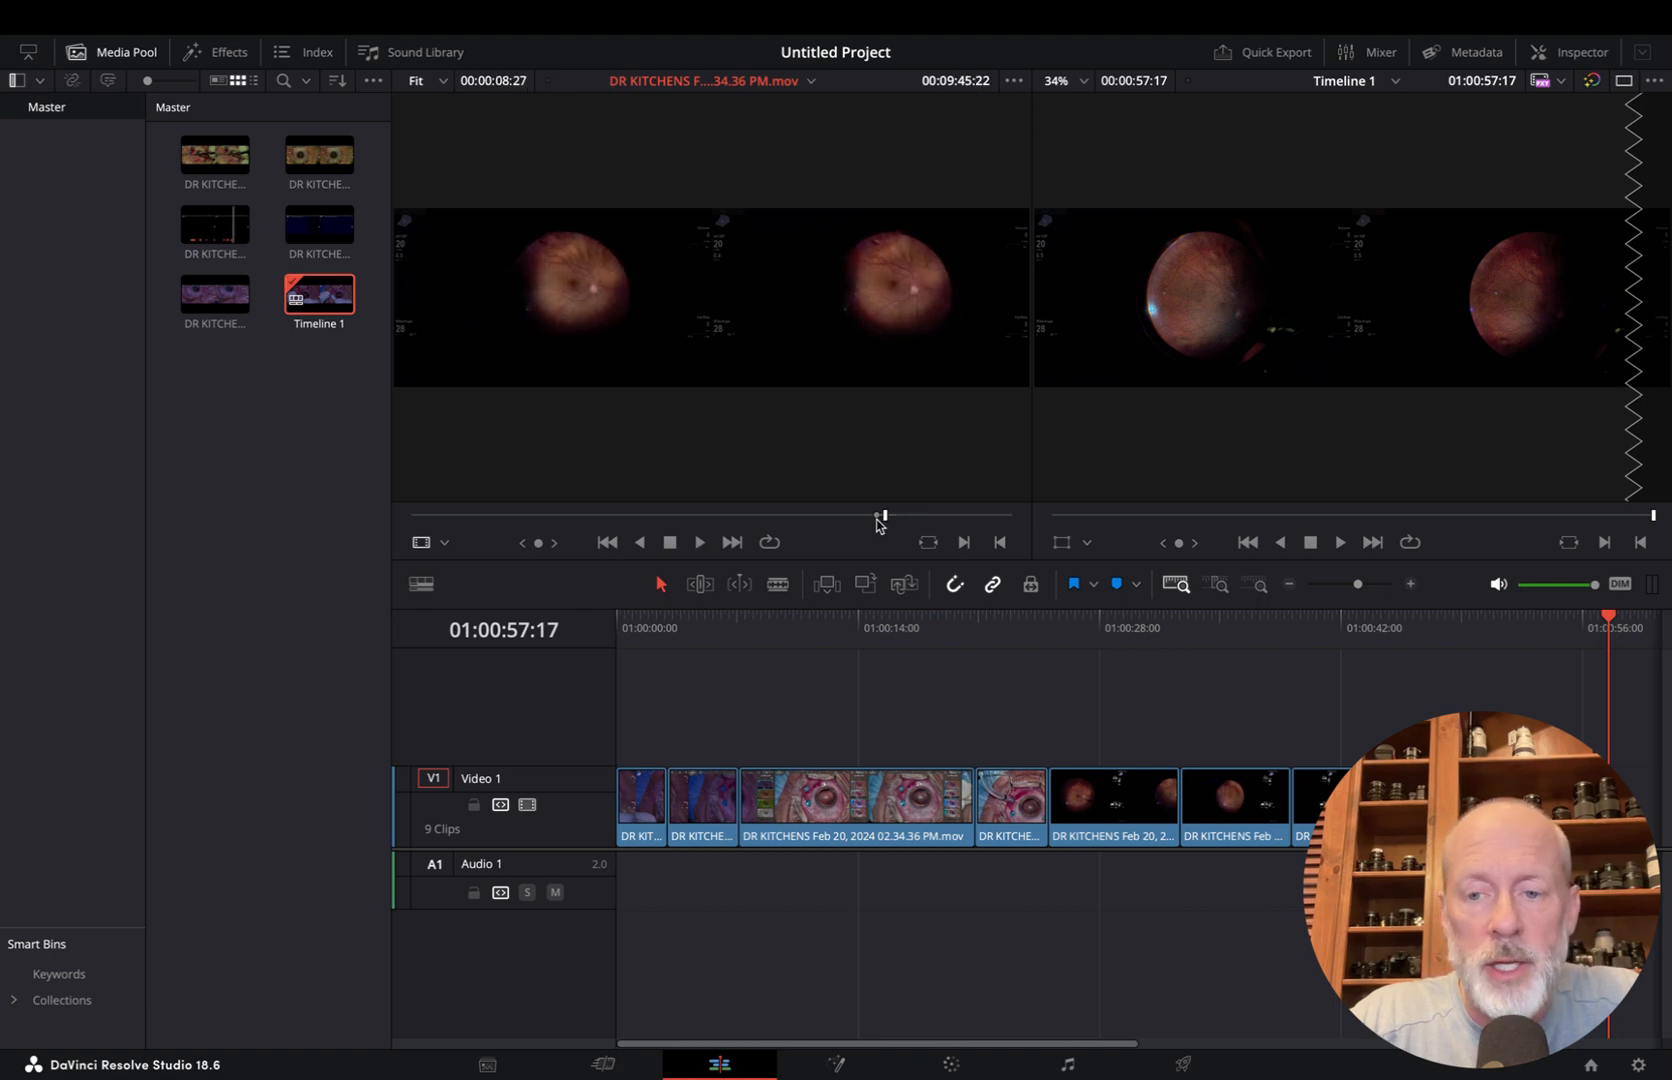
key("F9")
Mark a source range of 00:00:11:04 ending at 00:10:22:20, and insert it as the eleventh timeline clip
left_click_drag(901, 516, 906, 518)
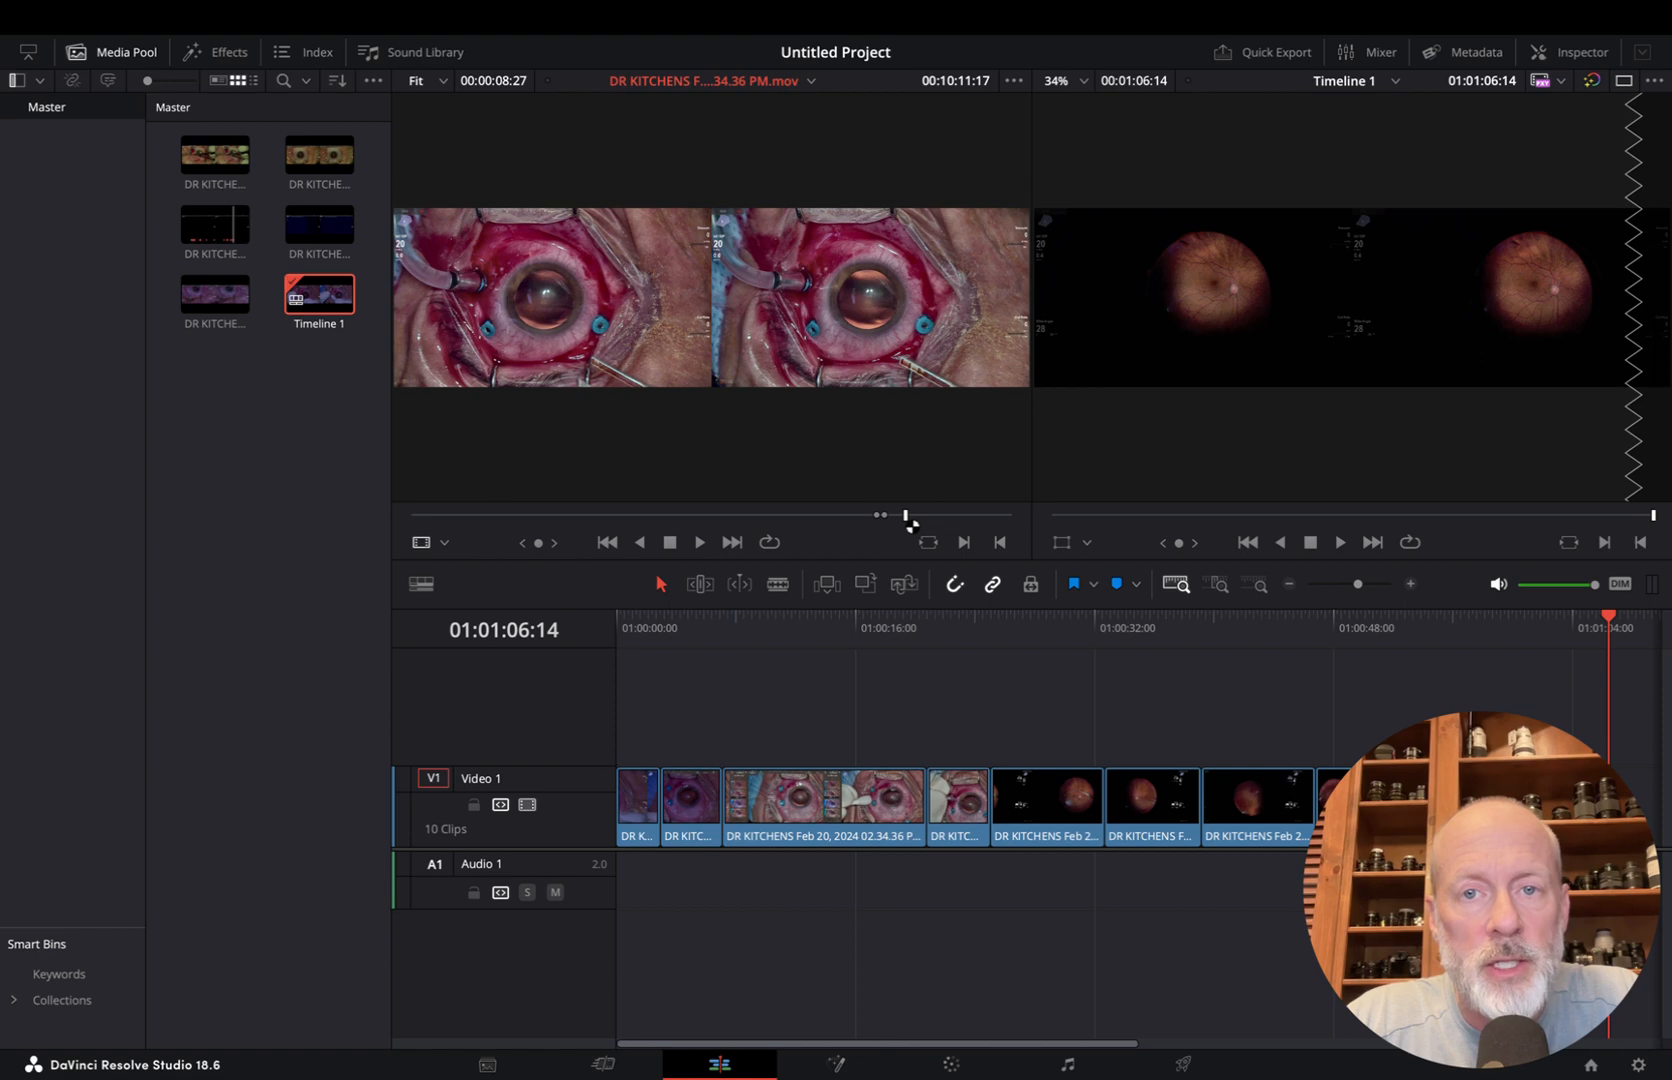
key("i")
key("space")
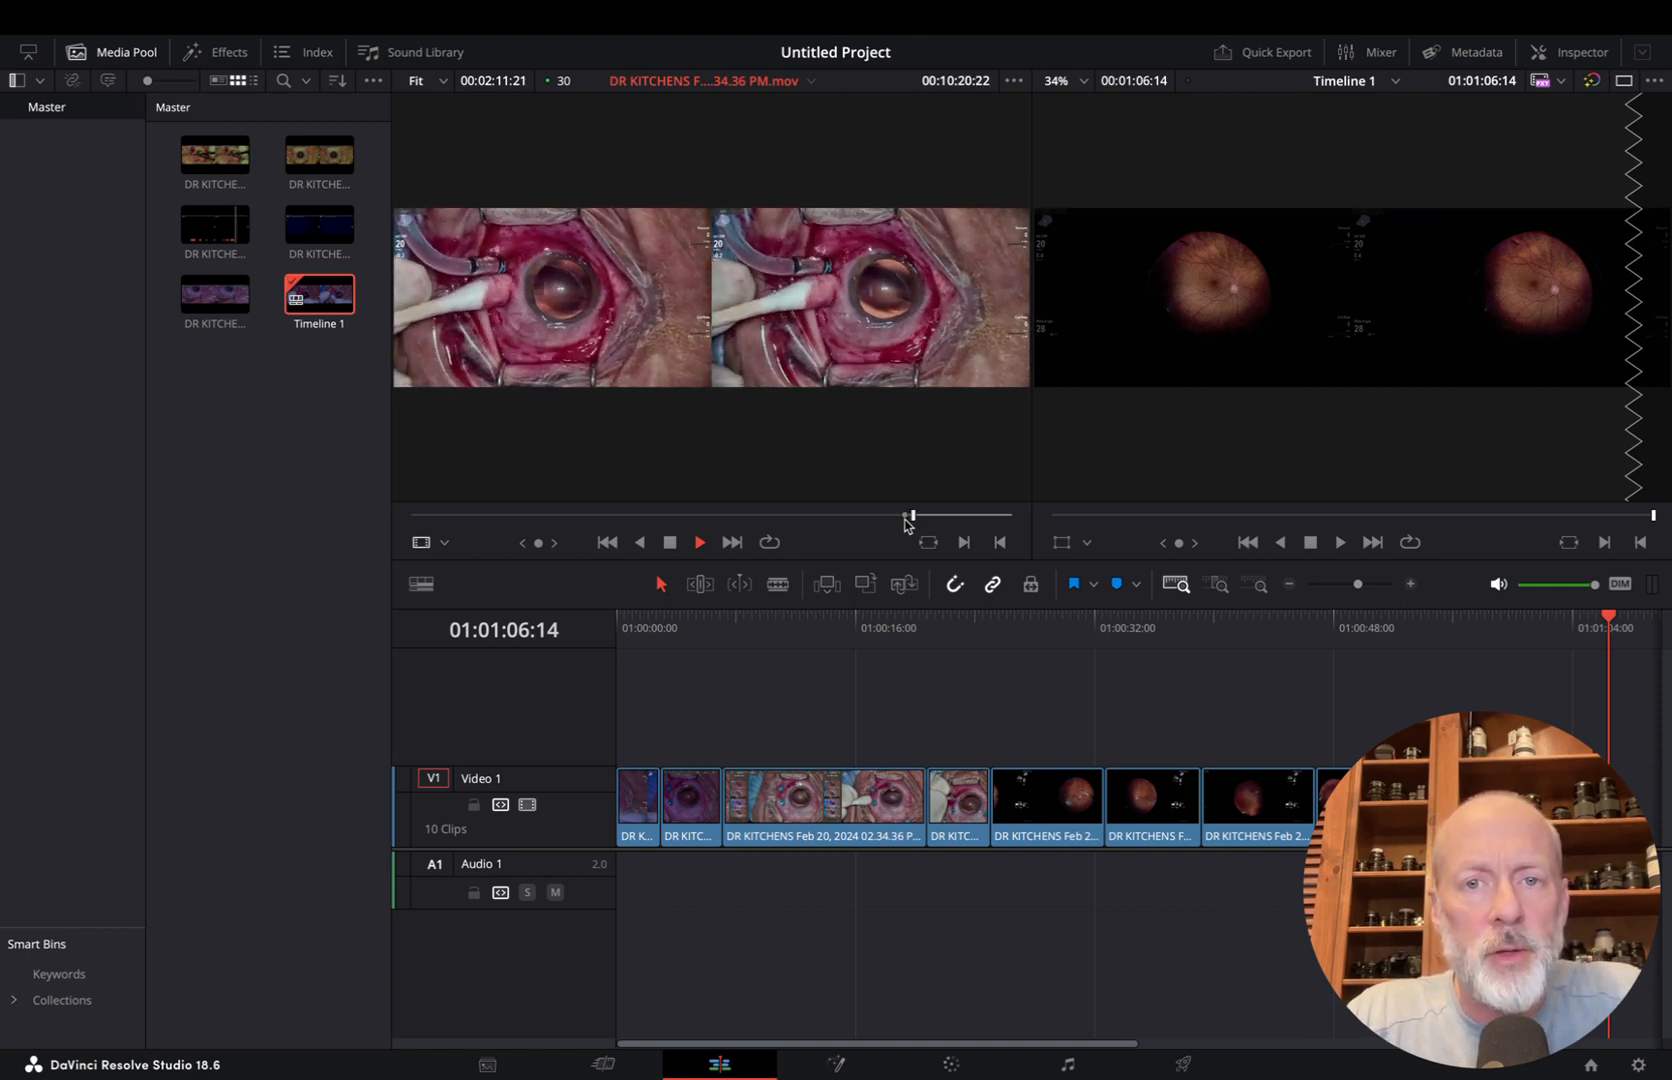
key("space")
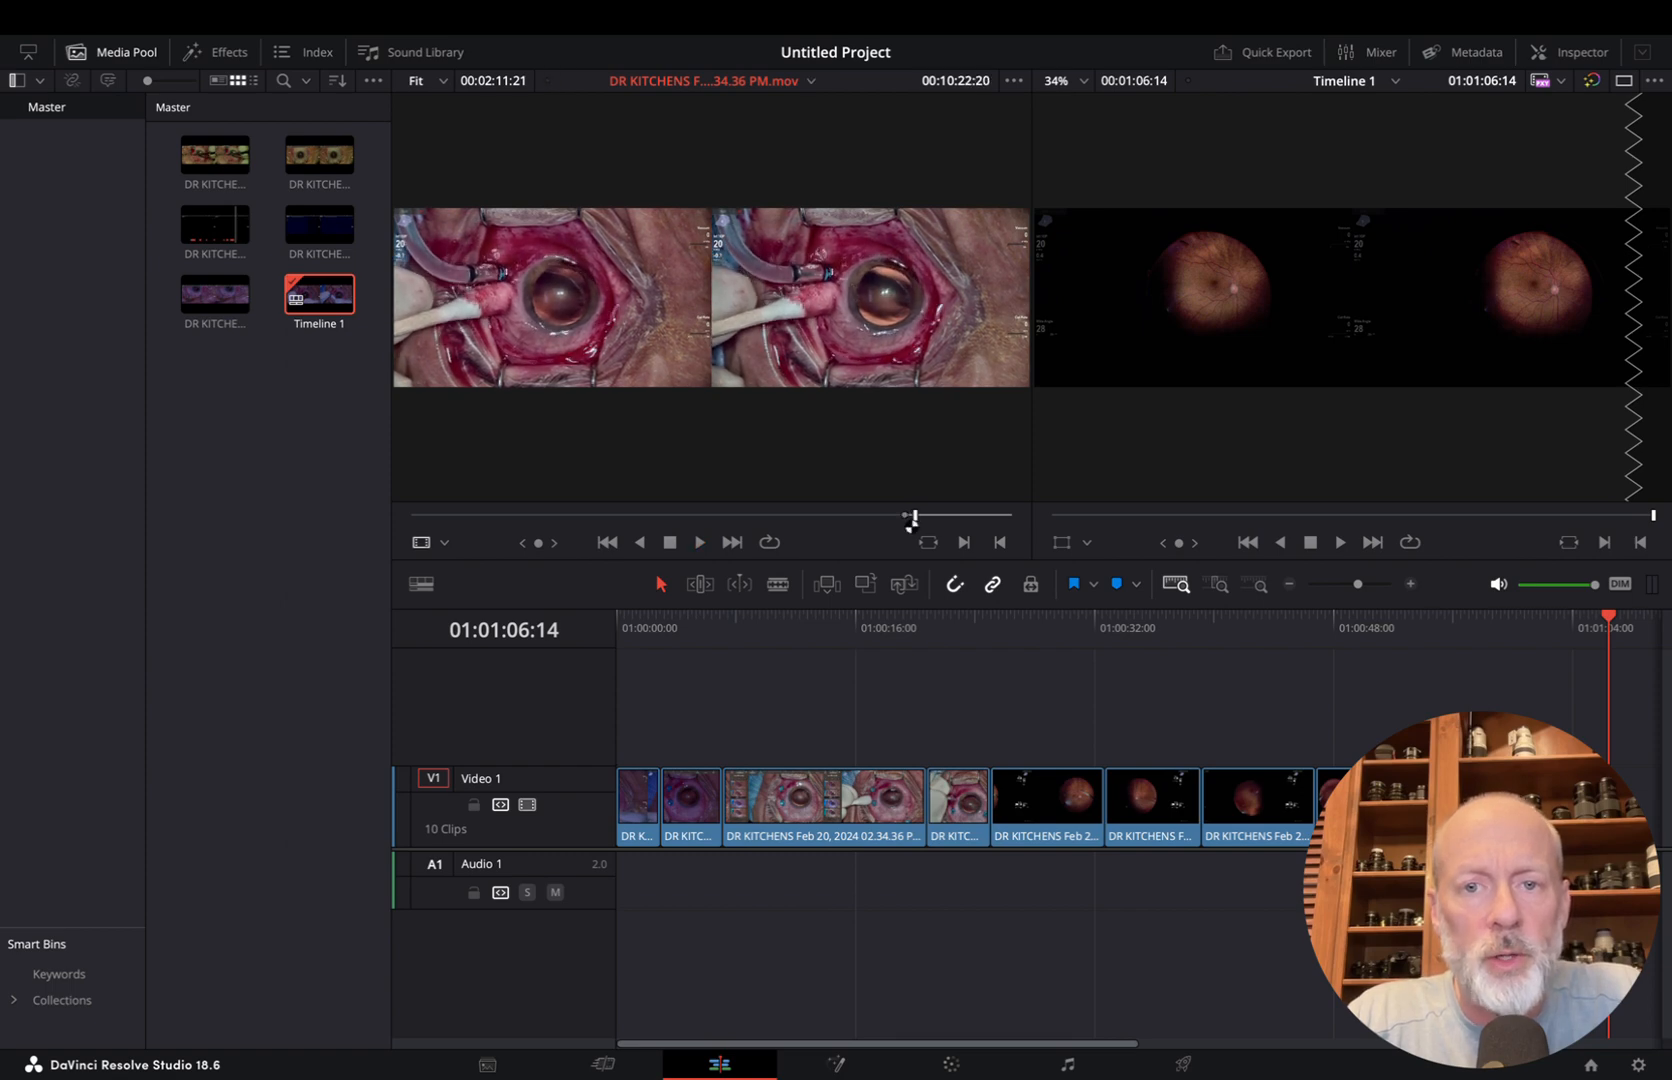
key("o")
key("F9")
Mark a source range of 00:00:04:20 ending at 00:11:02:04, and insert it as the twelfth timeline clip
left_click(929, 515)
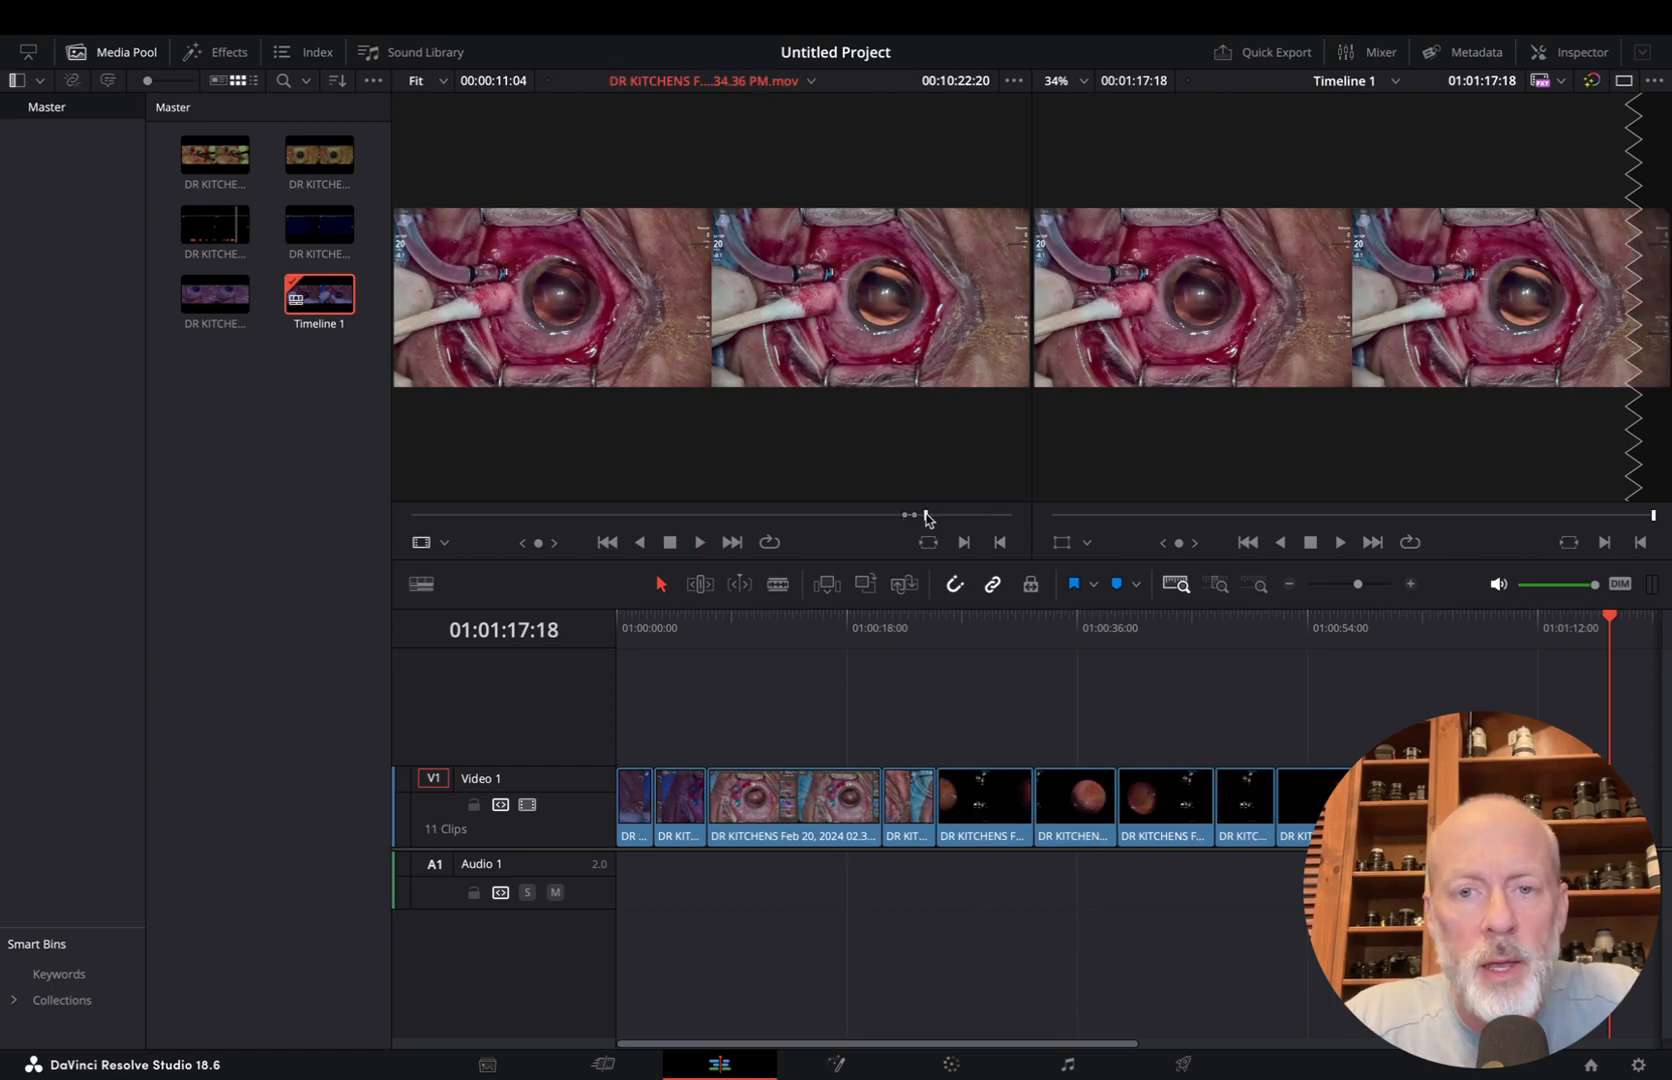
left_click_drag(929, 516, 923, 519)
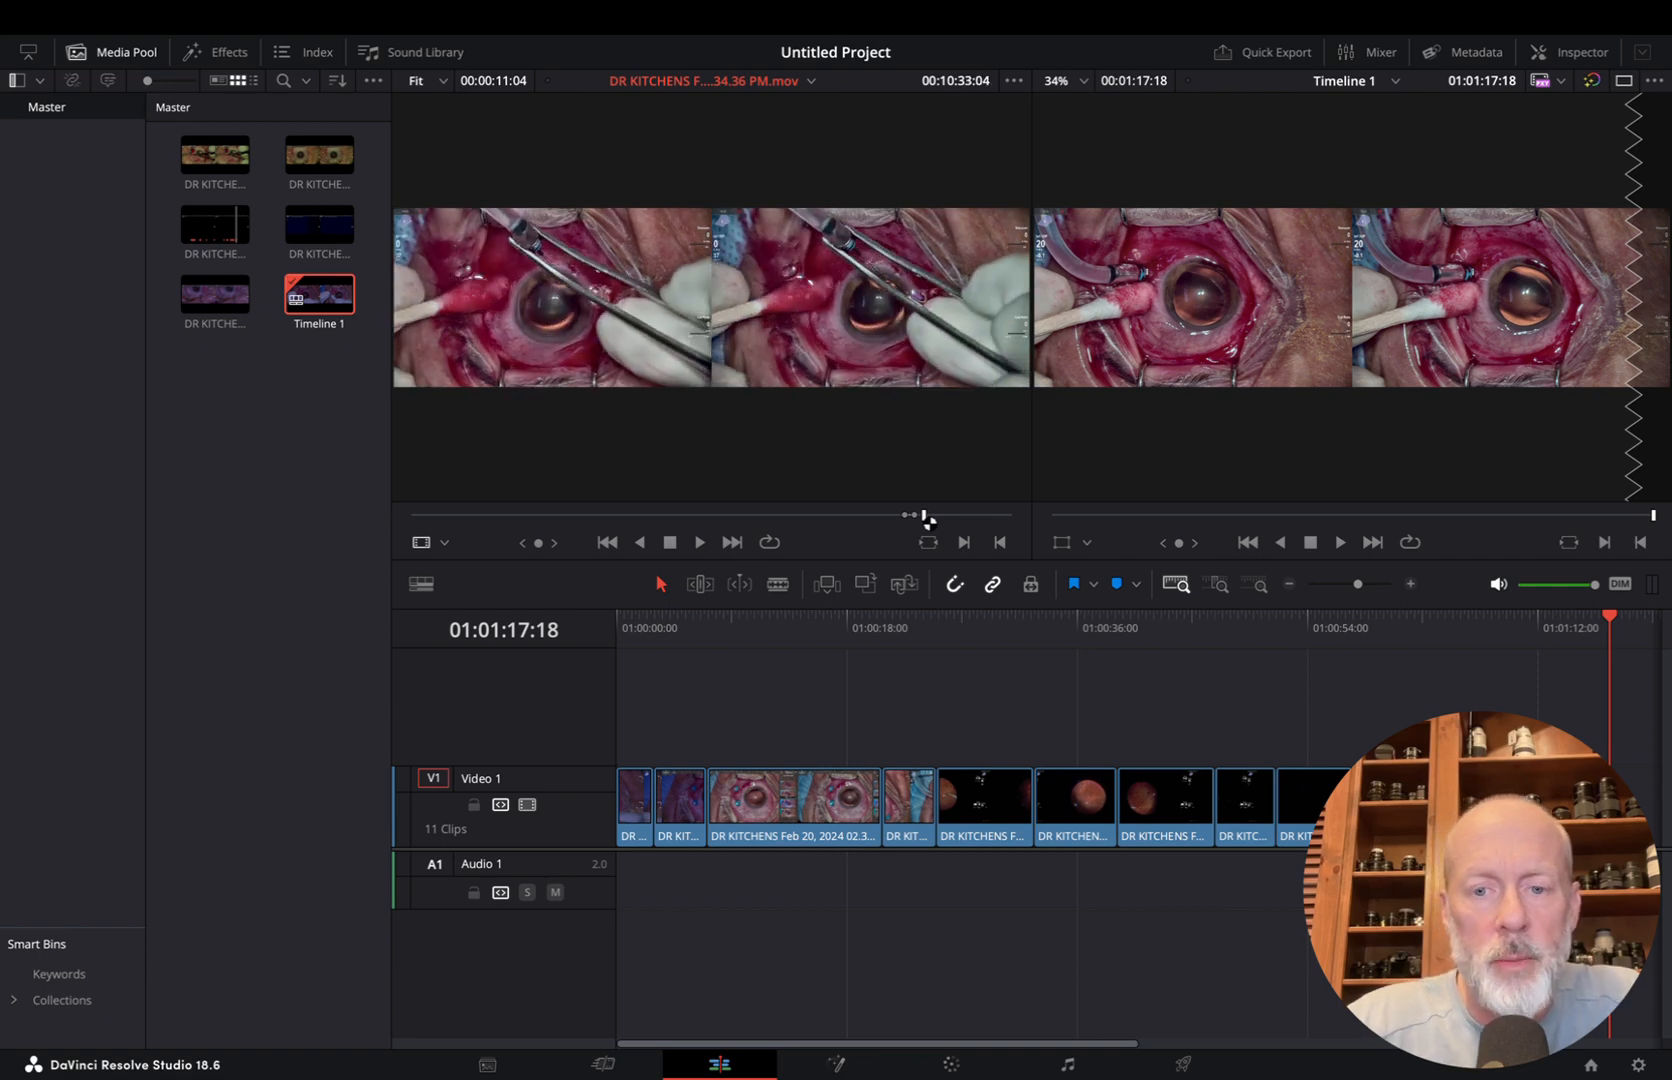
key("space")
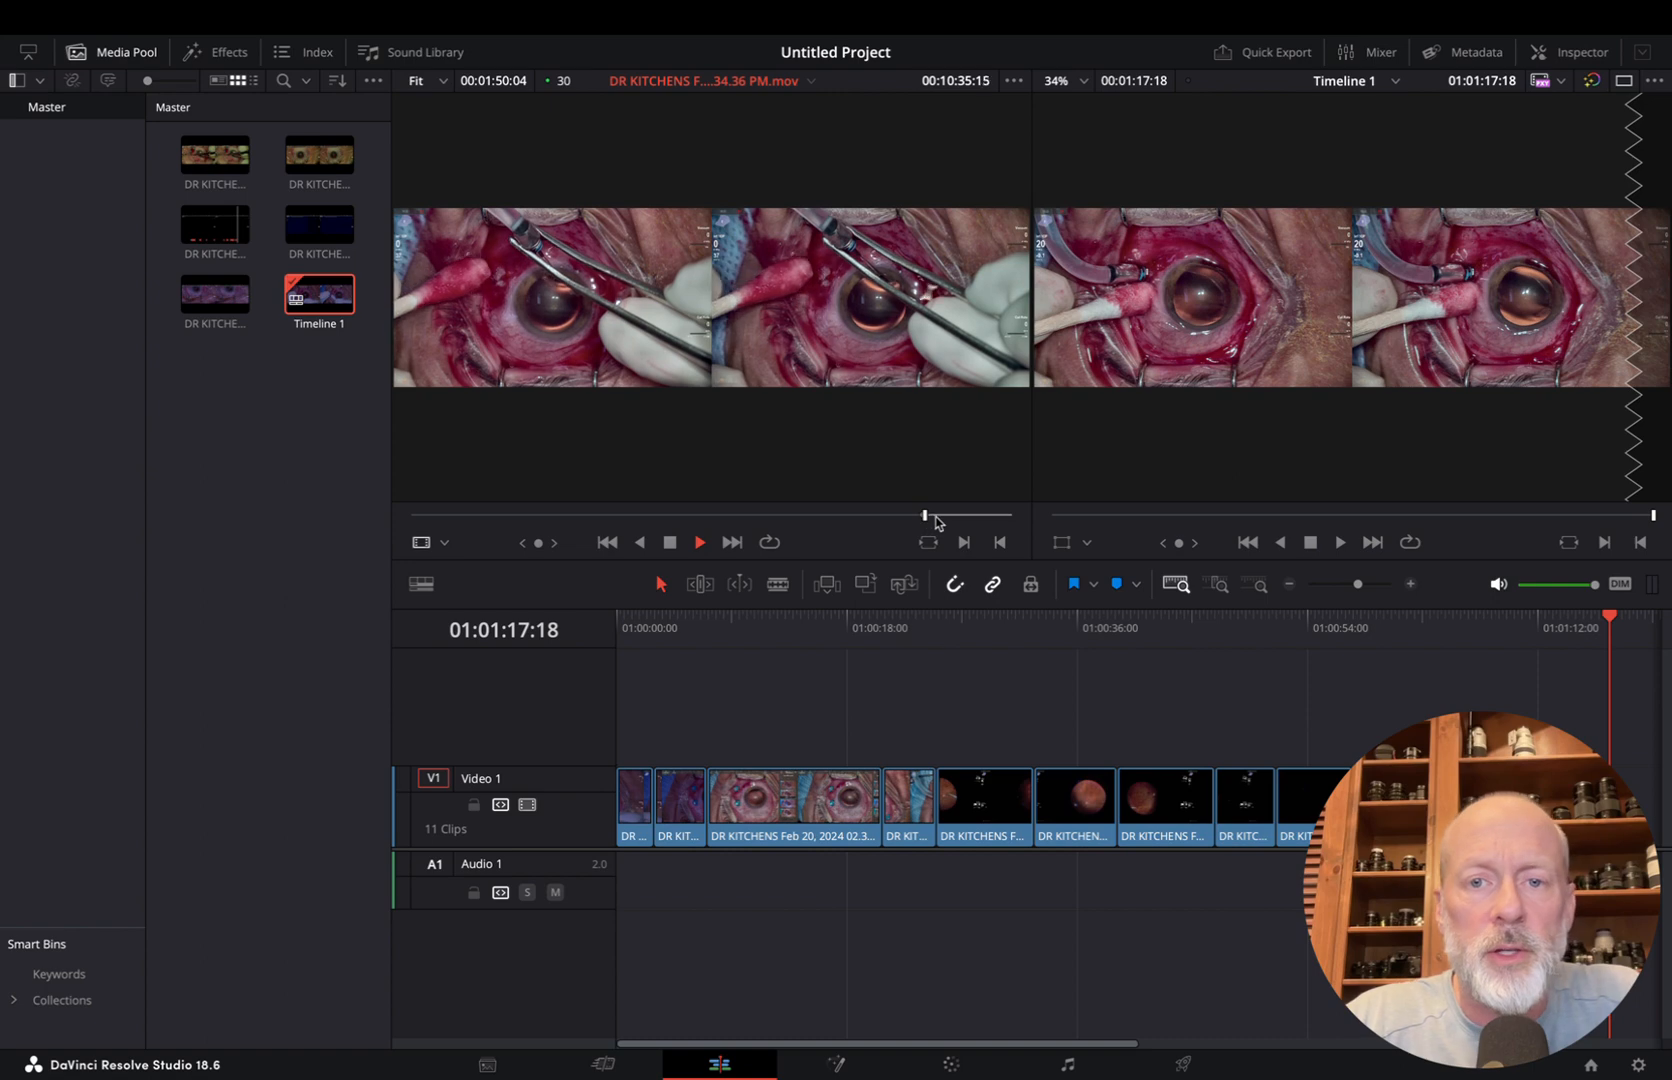
left_click_drag(933, 518, 944, 521)
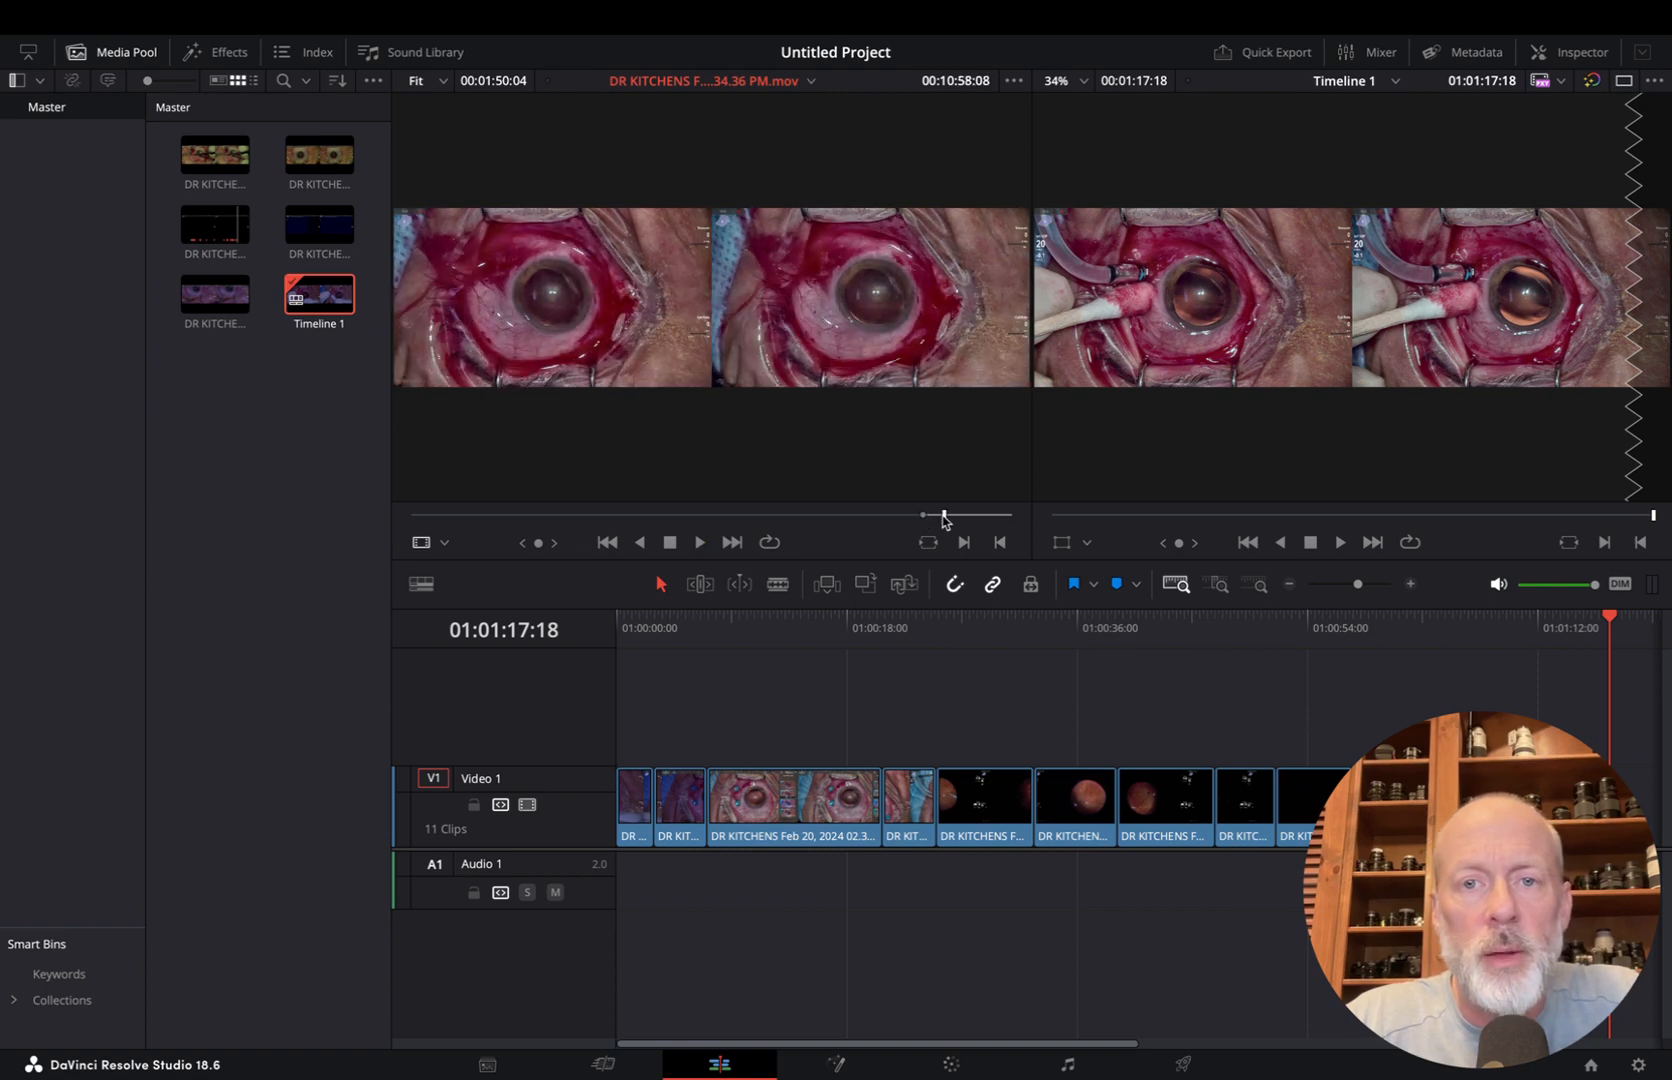
key("i")
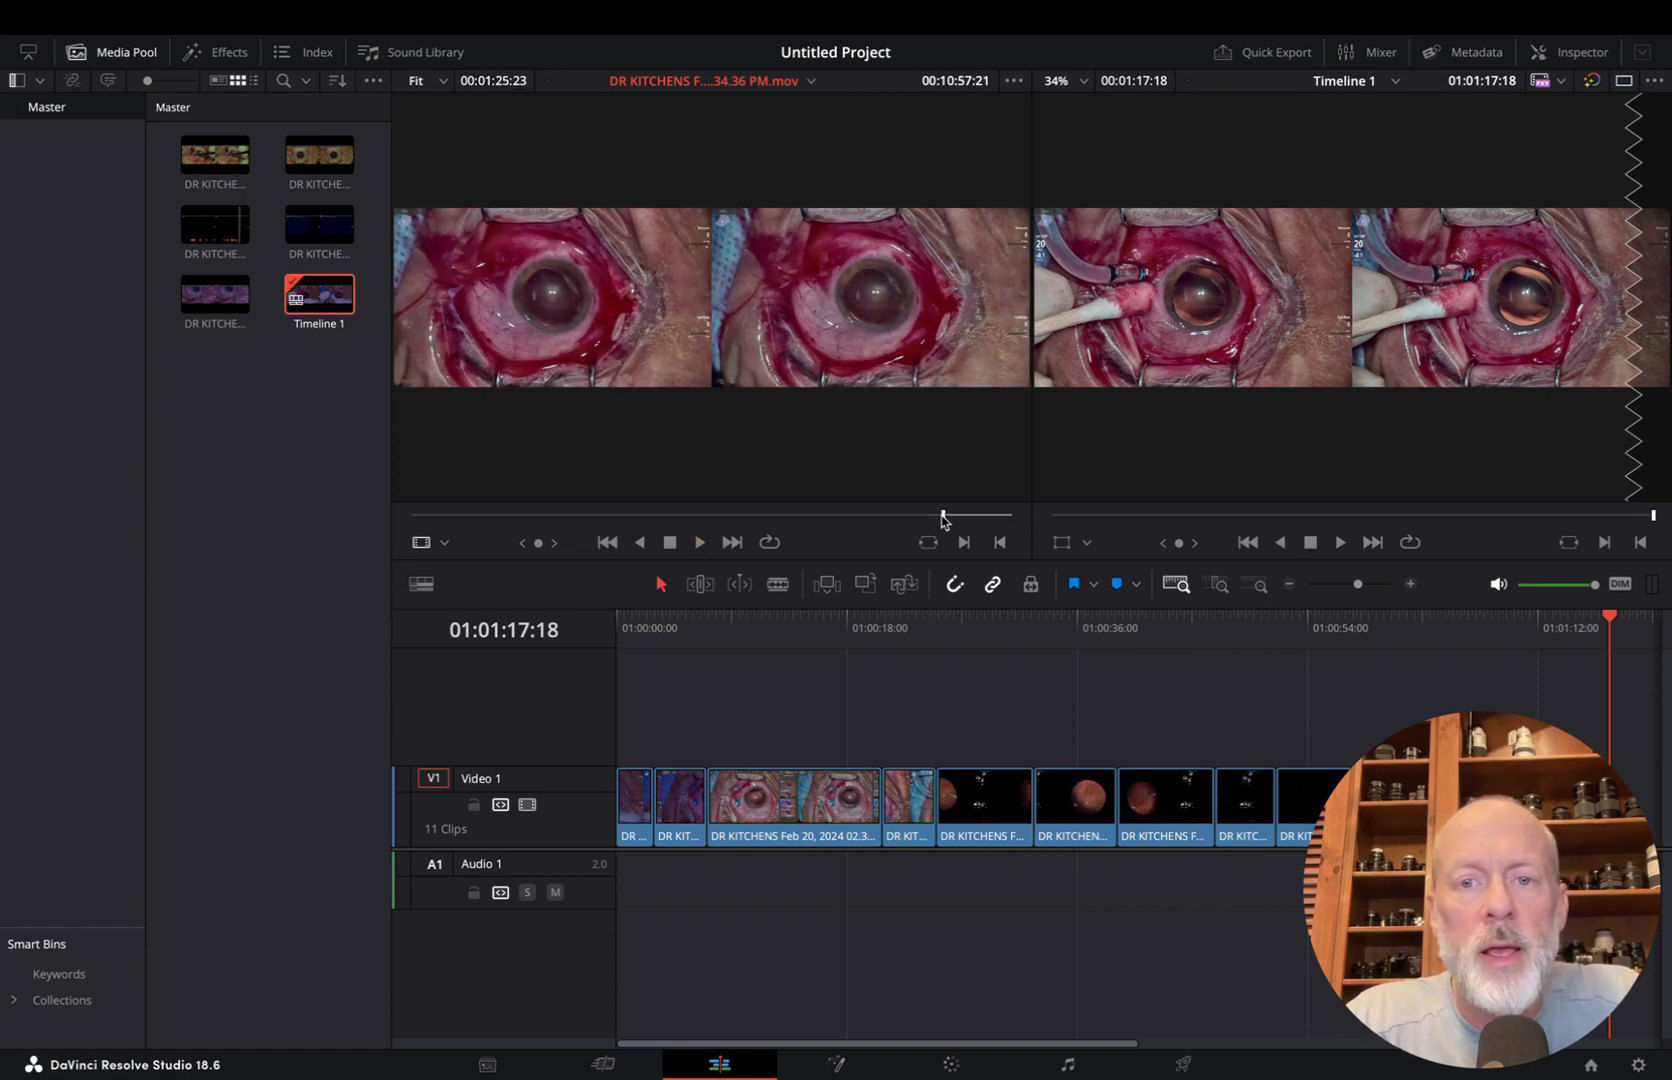
key("space")
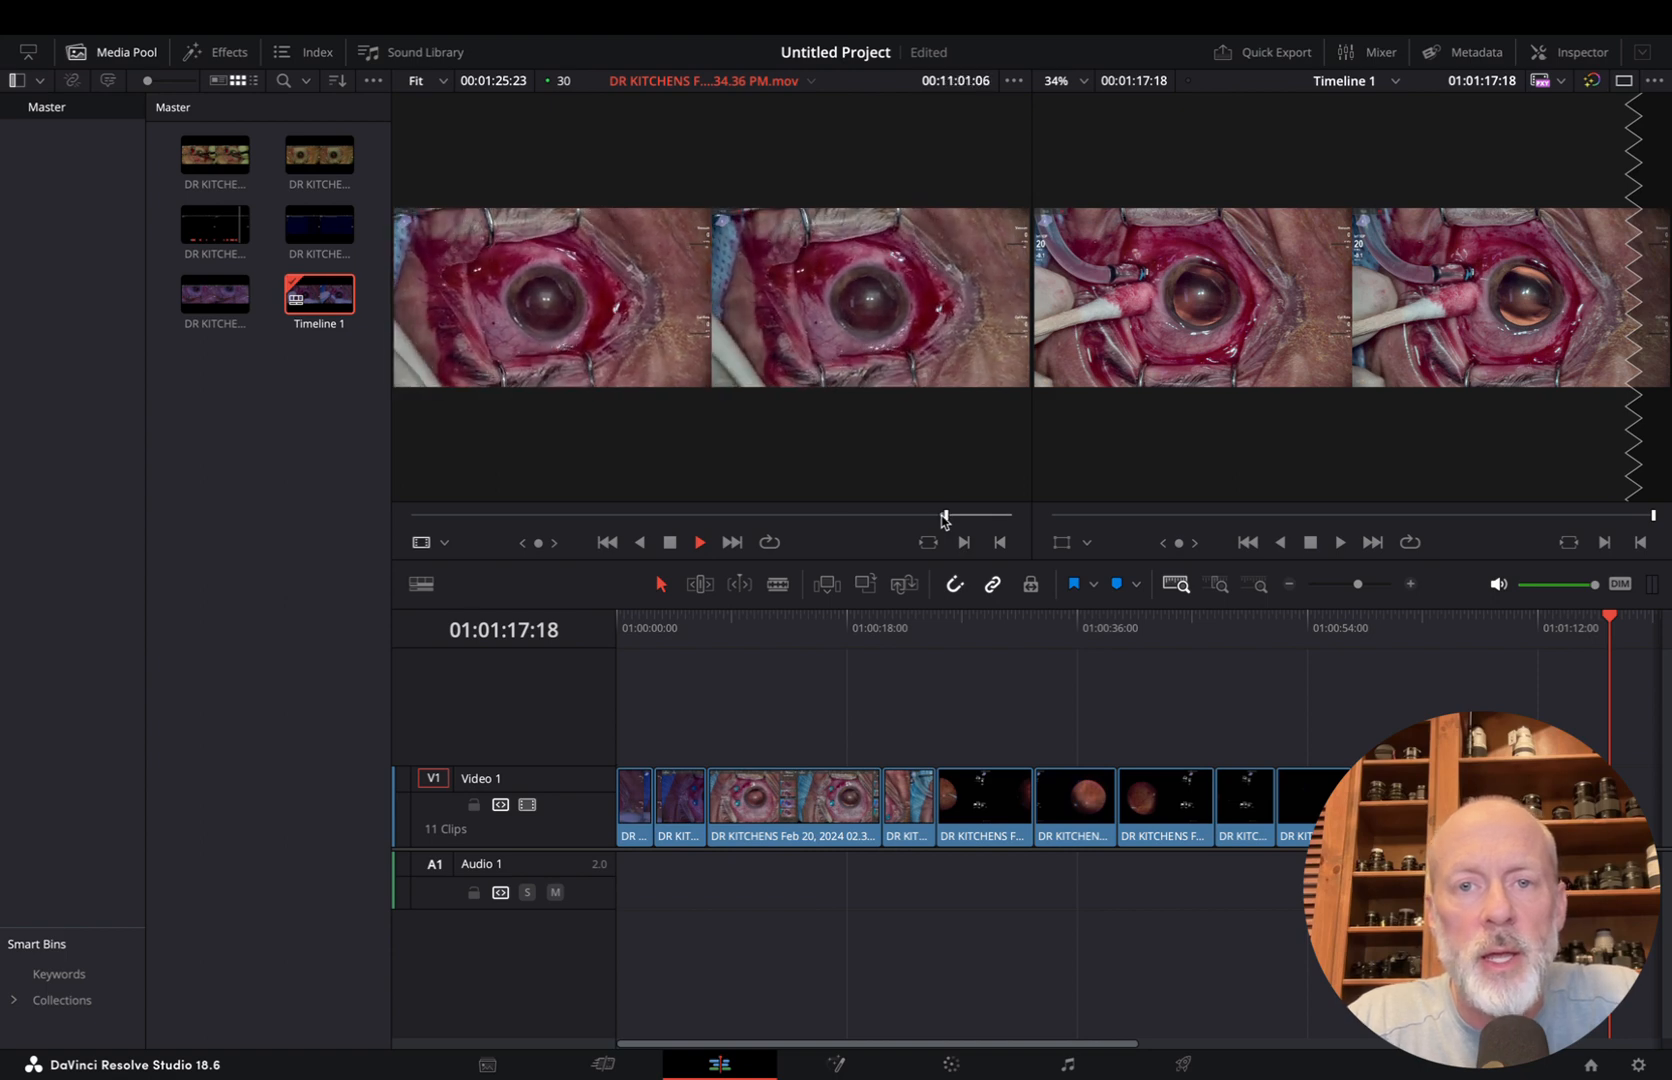
key("space")
key("o")
key("F9")
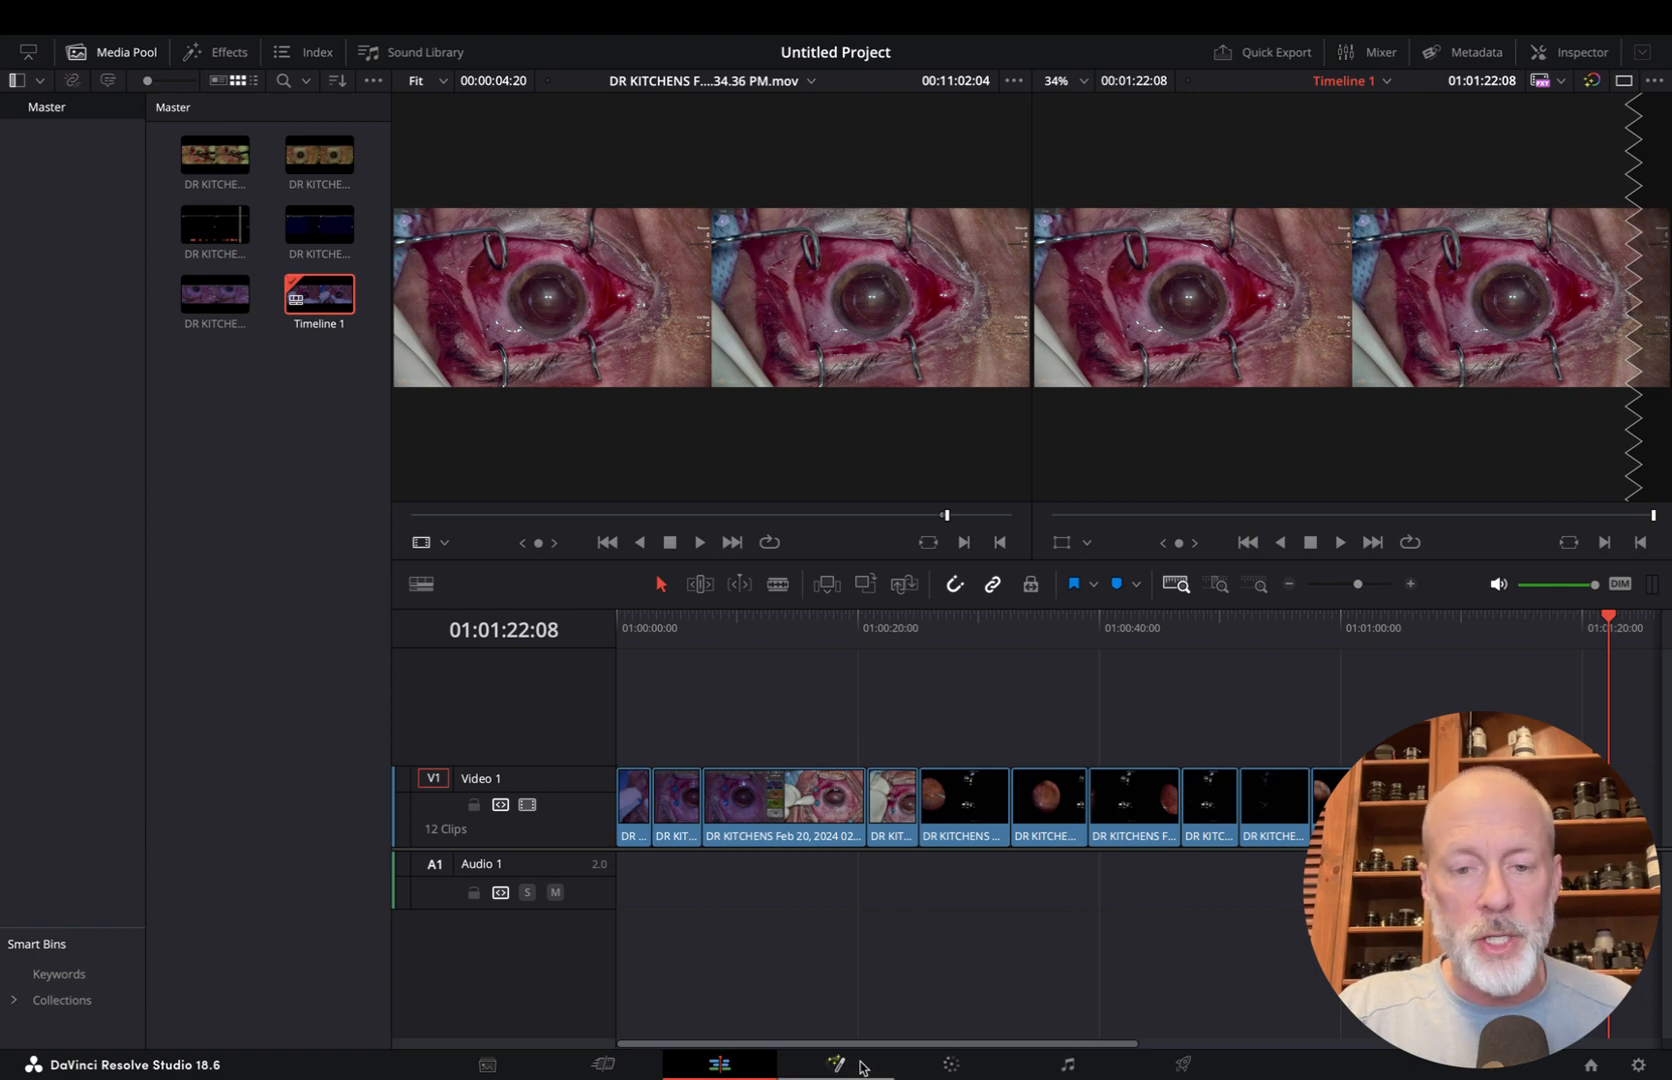
Return the timeline playhead to 01:00:00:00 and open the timeline on the Fairlight page
mouse_move(1026, 1073)
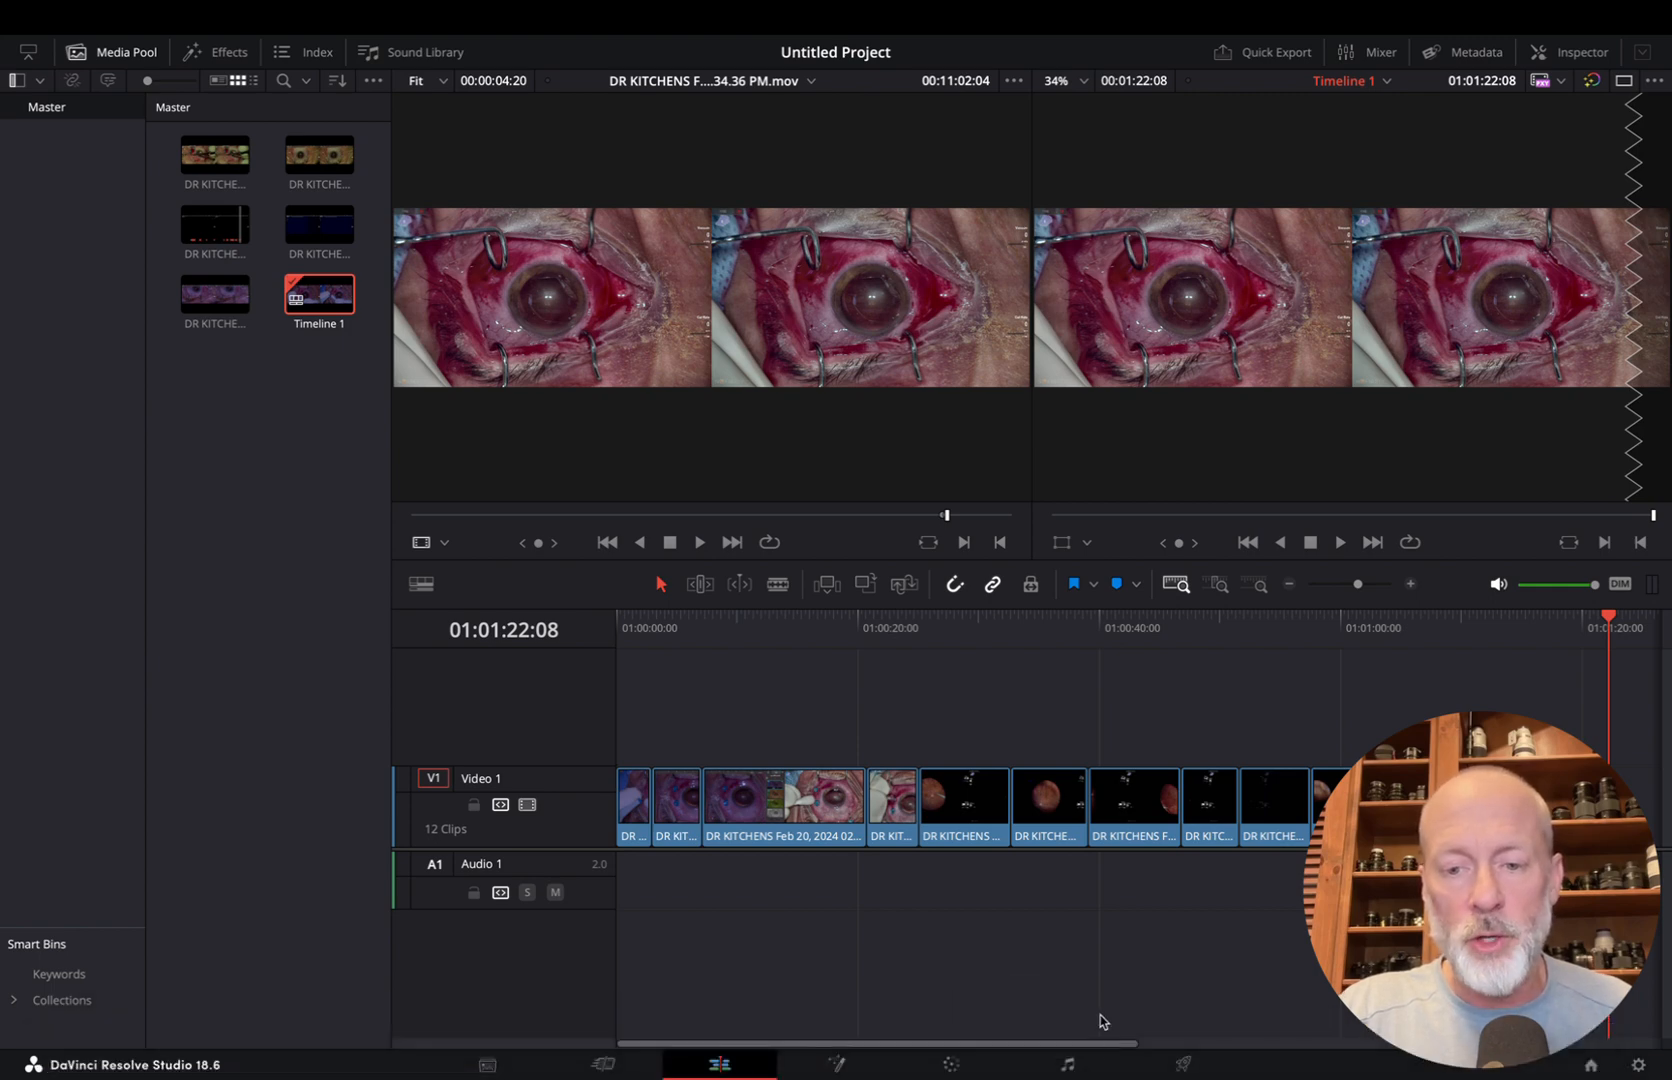
left_click(1068, 1065)
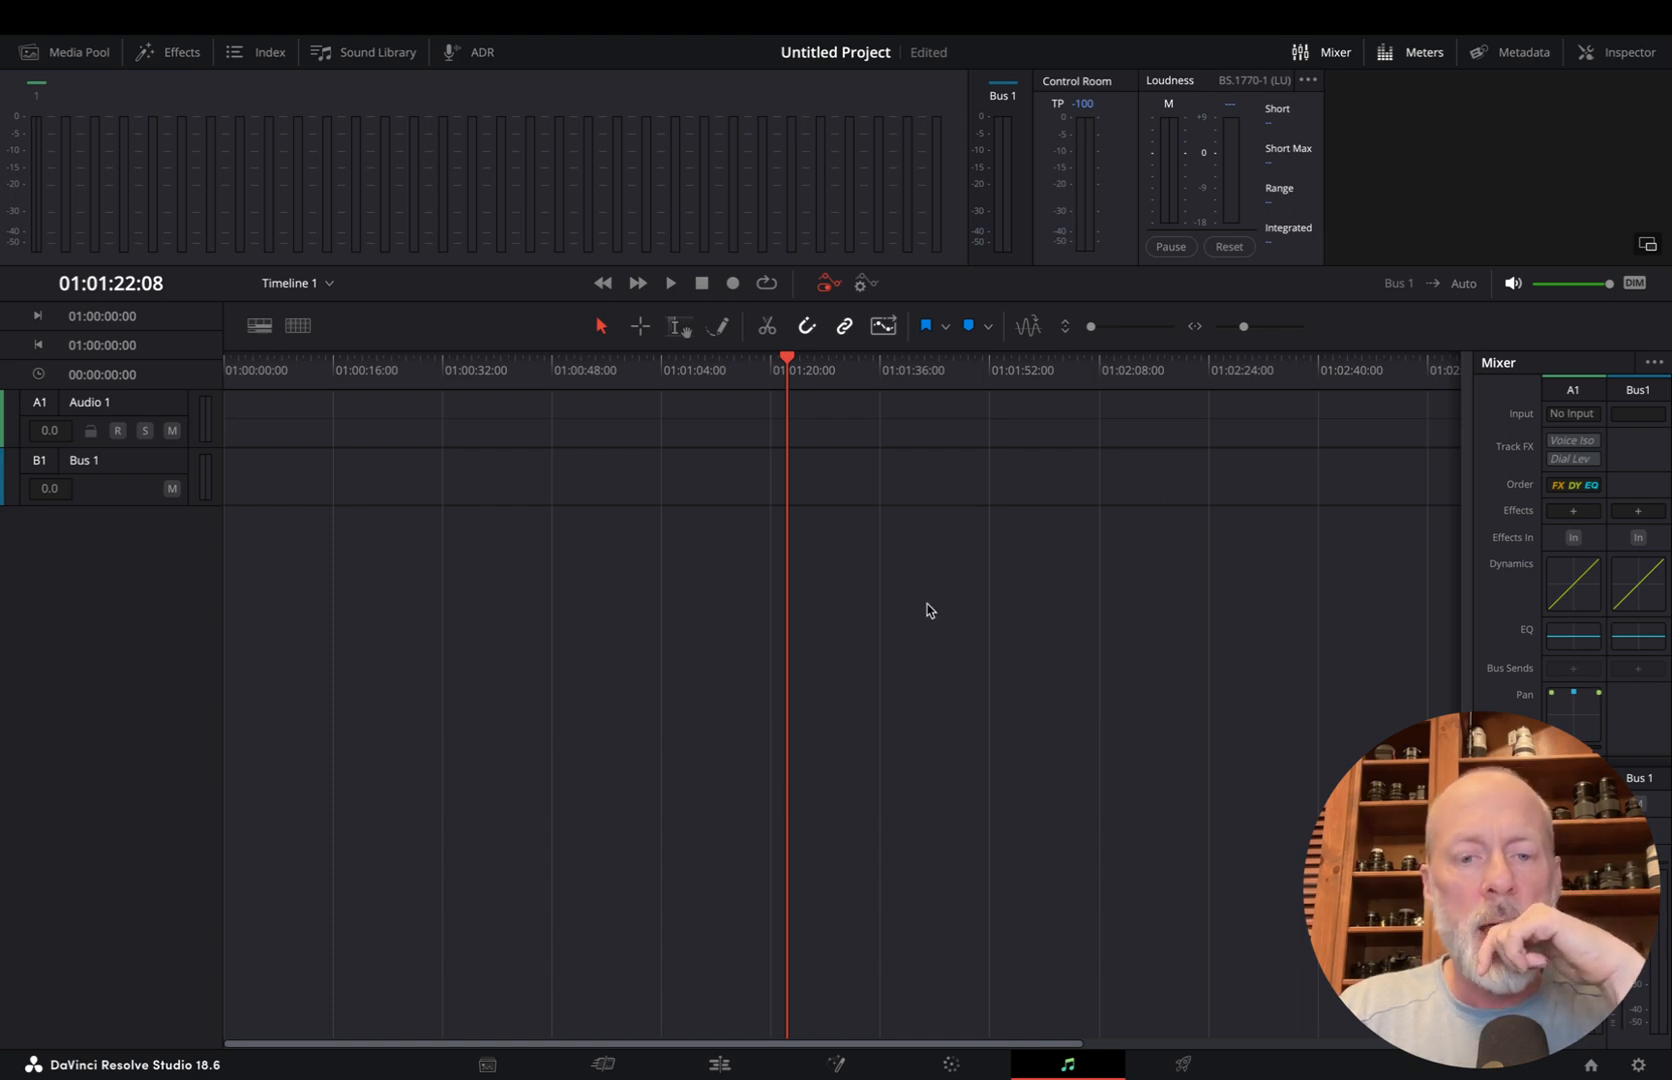
left_click(719, 1063)
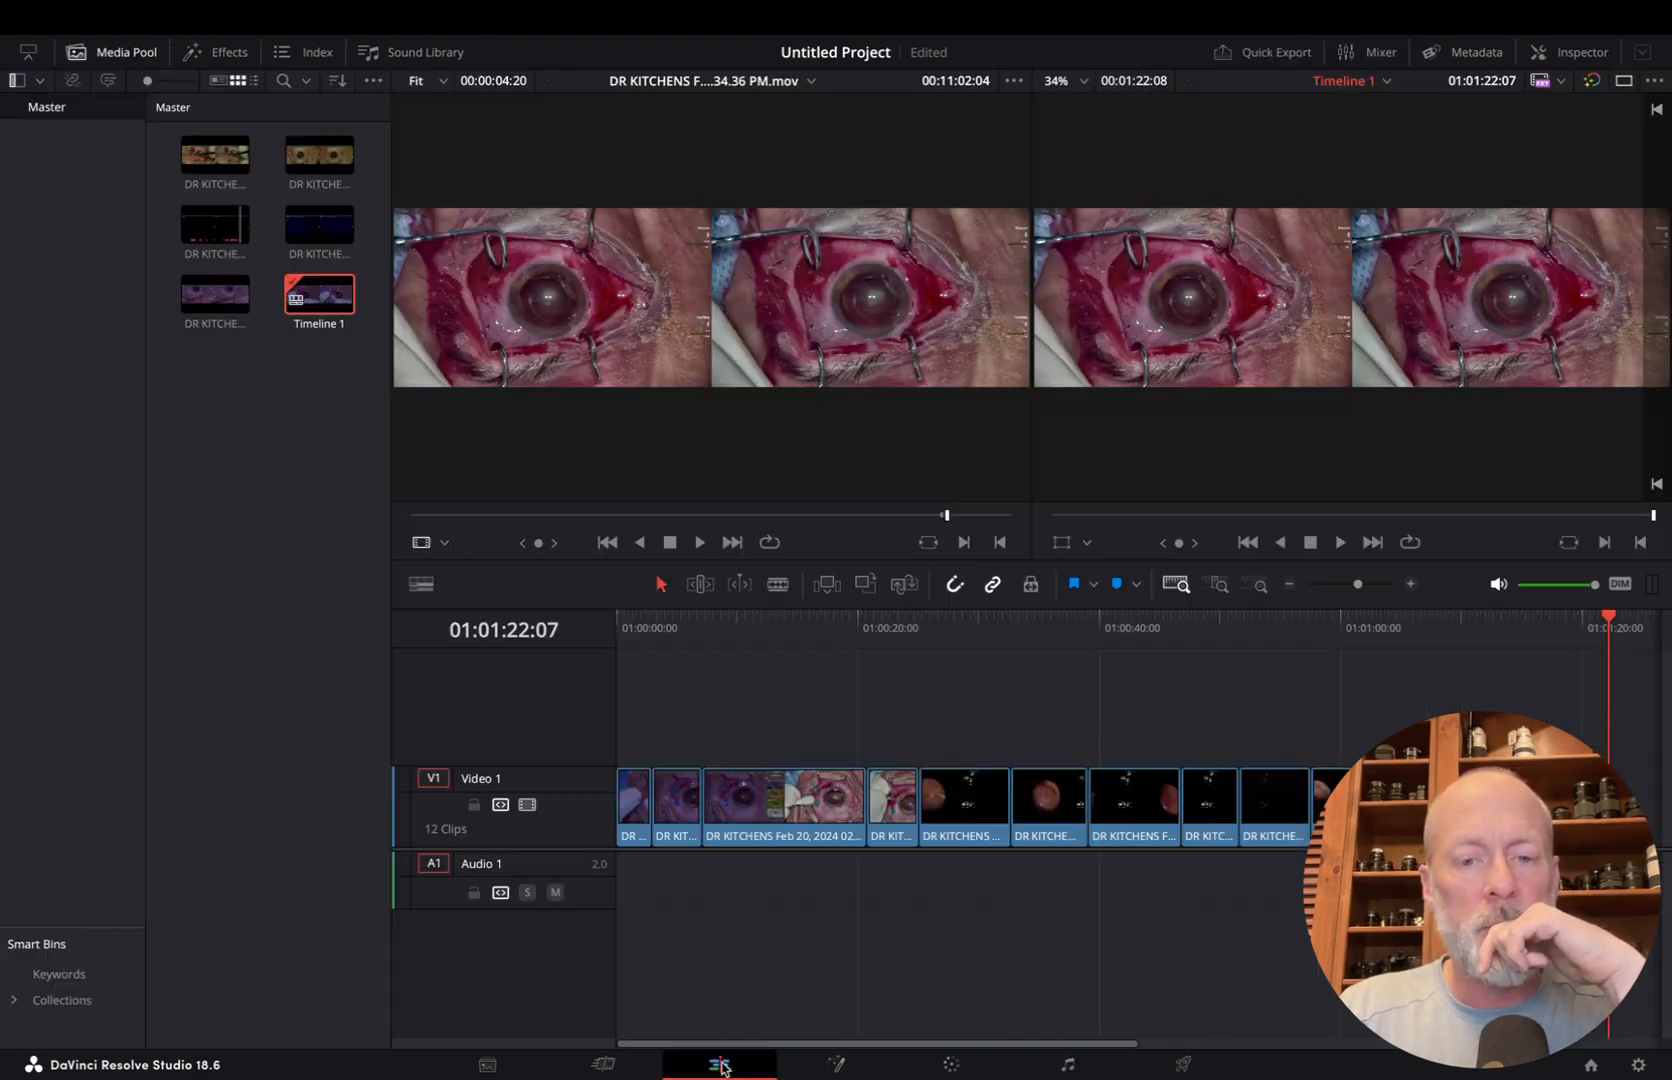
left_click(617, 640)
left_click(1068, 1065)
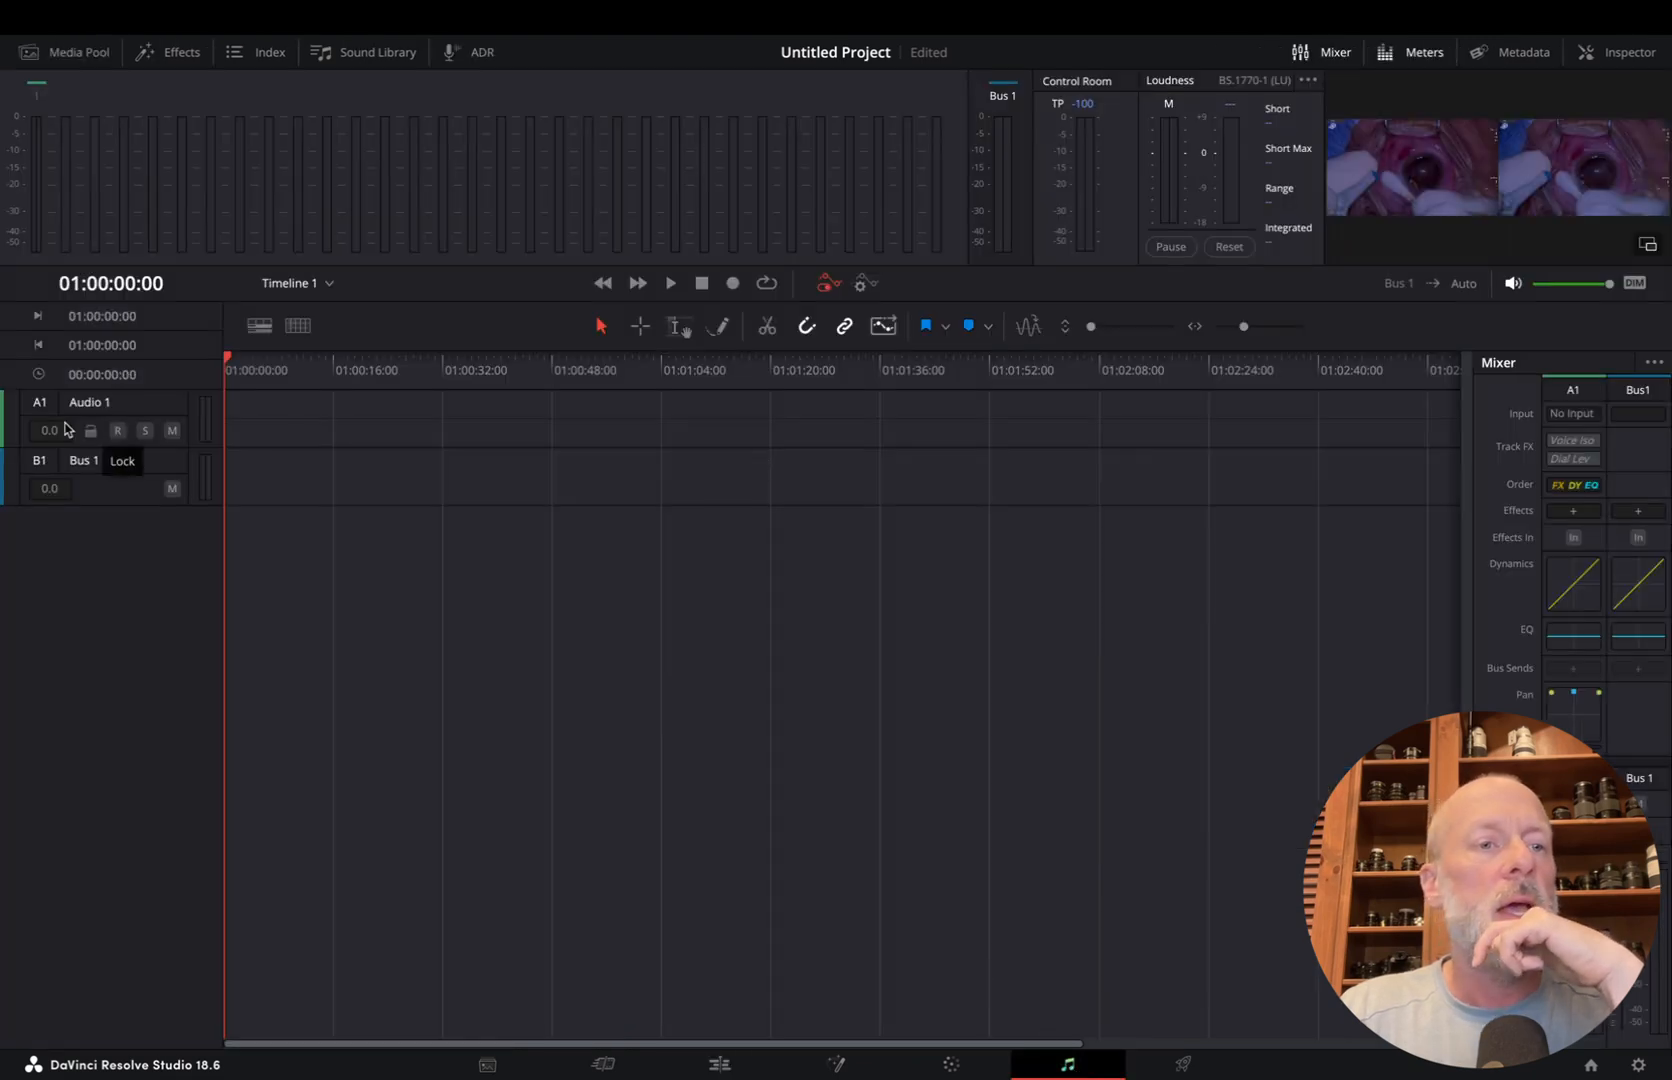
Patch the Shure MV7 audio input to the left and right track inputs of Audio 1
left_click(1587, 420)
left_click(1566, 461)
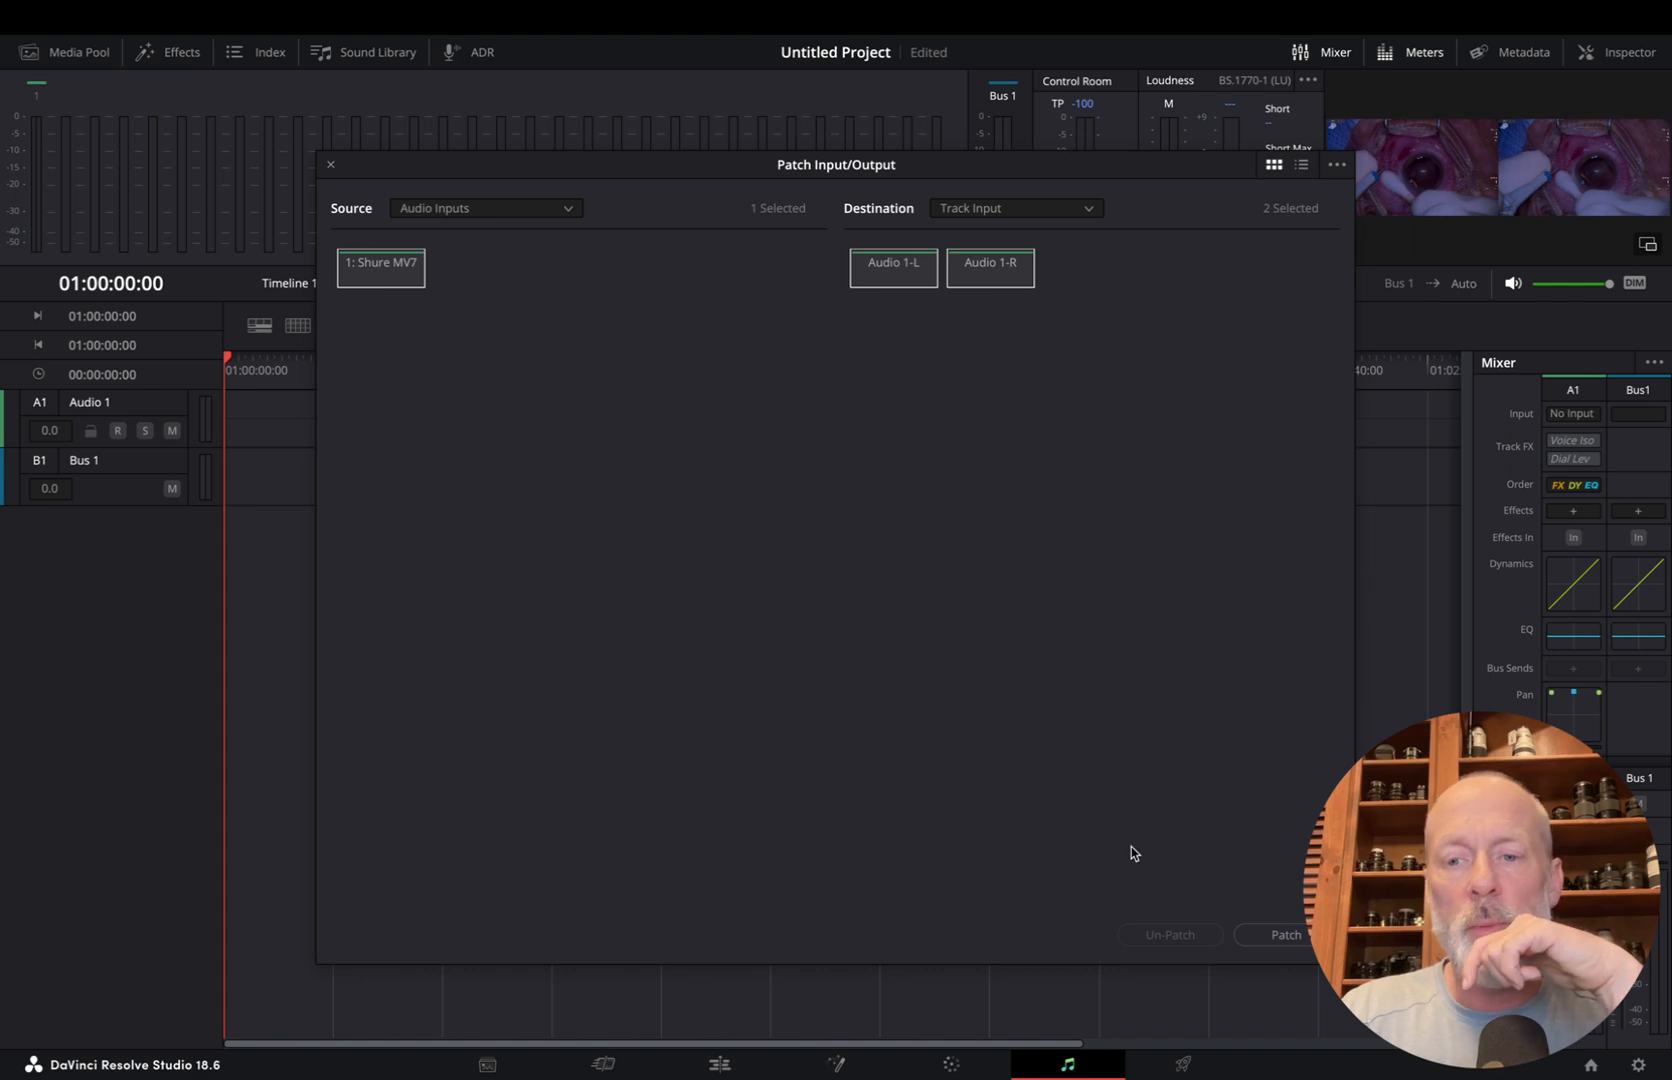
left_click(1284, 938)
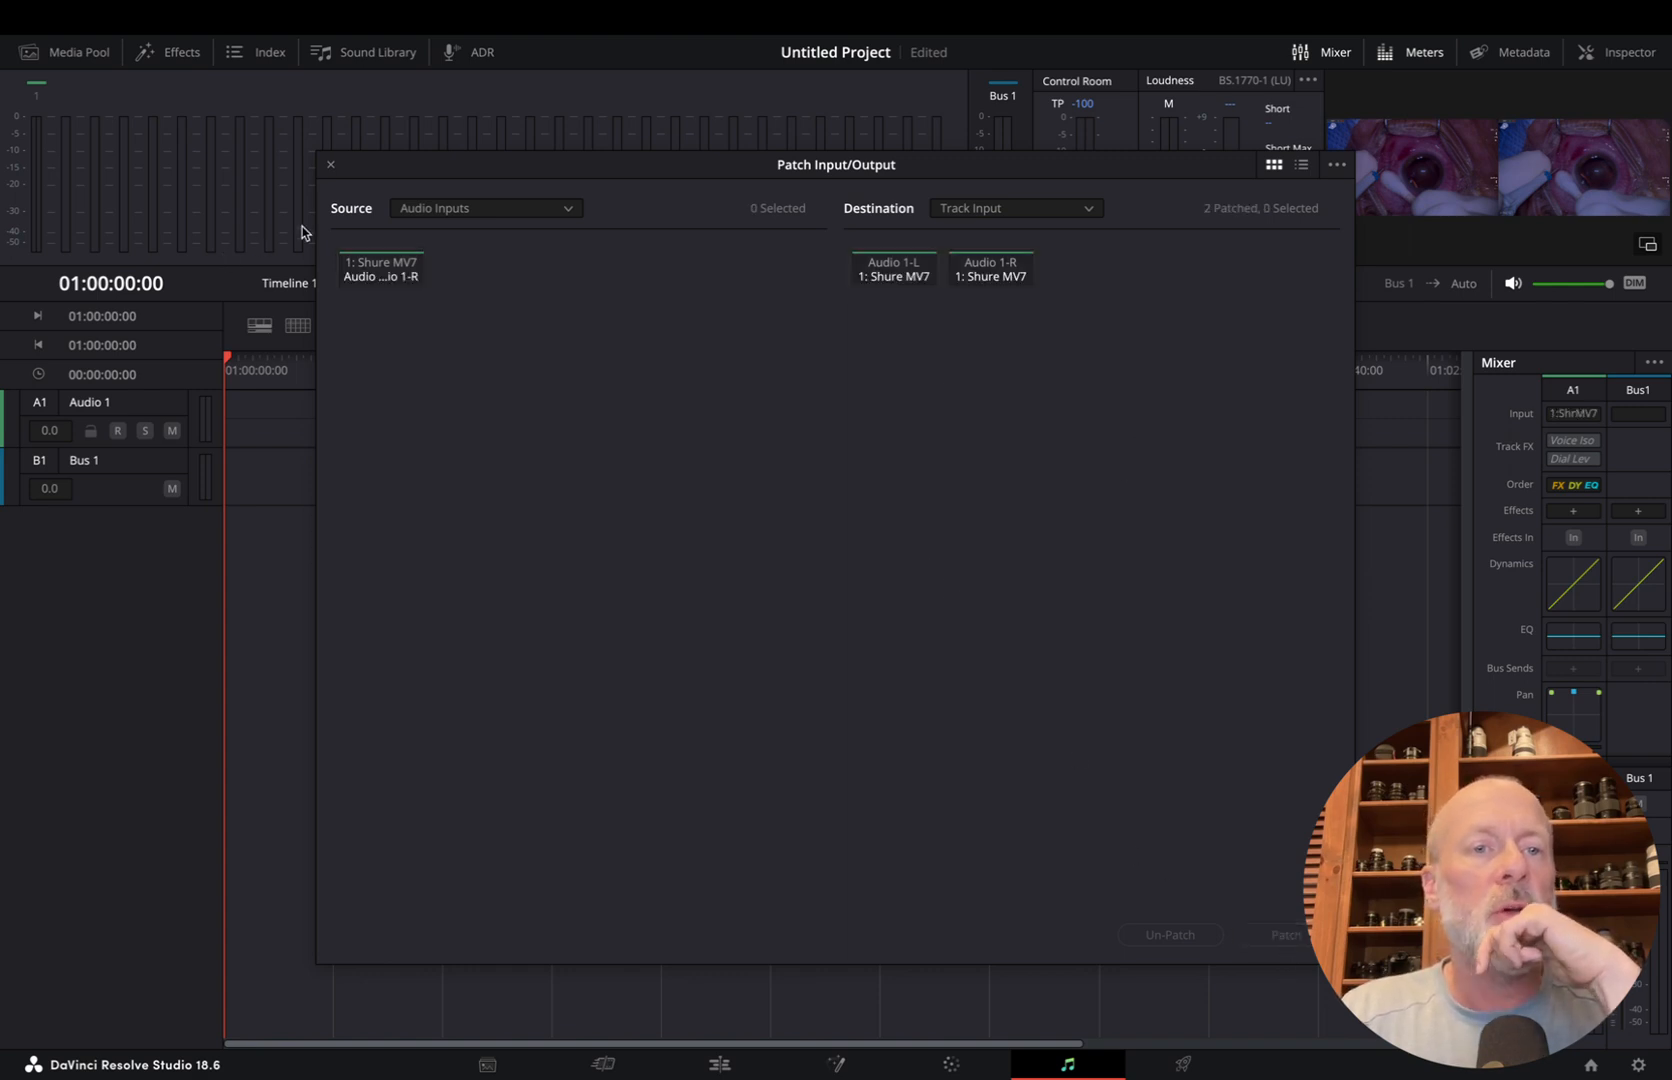
left_click(331, 166)
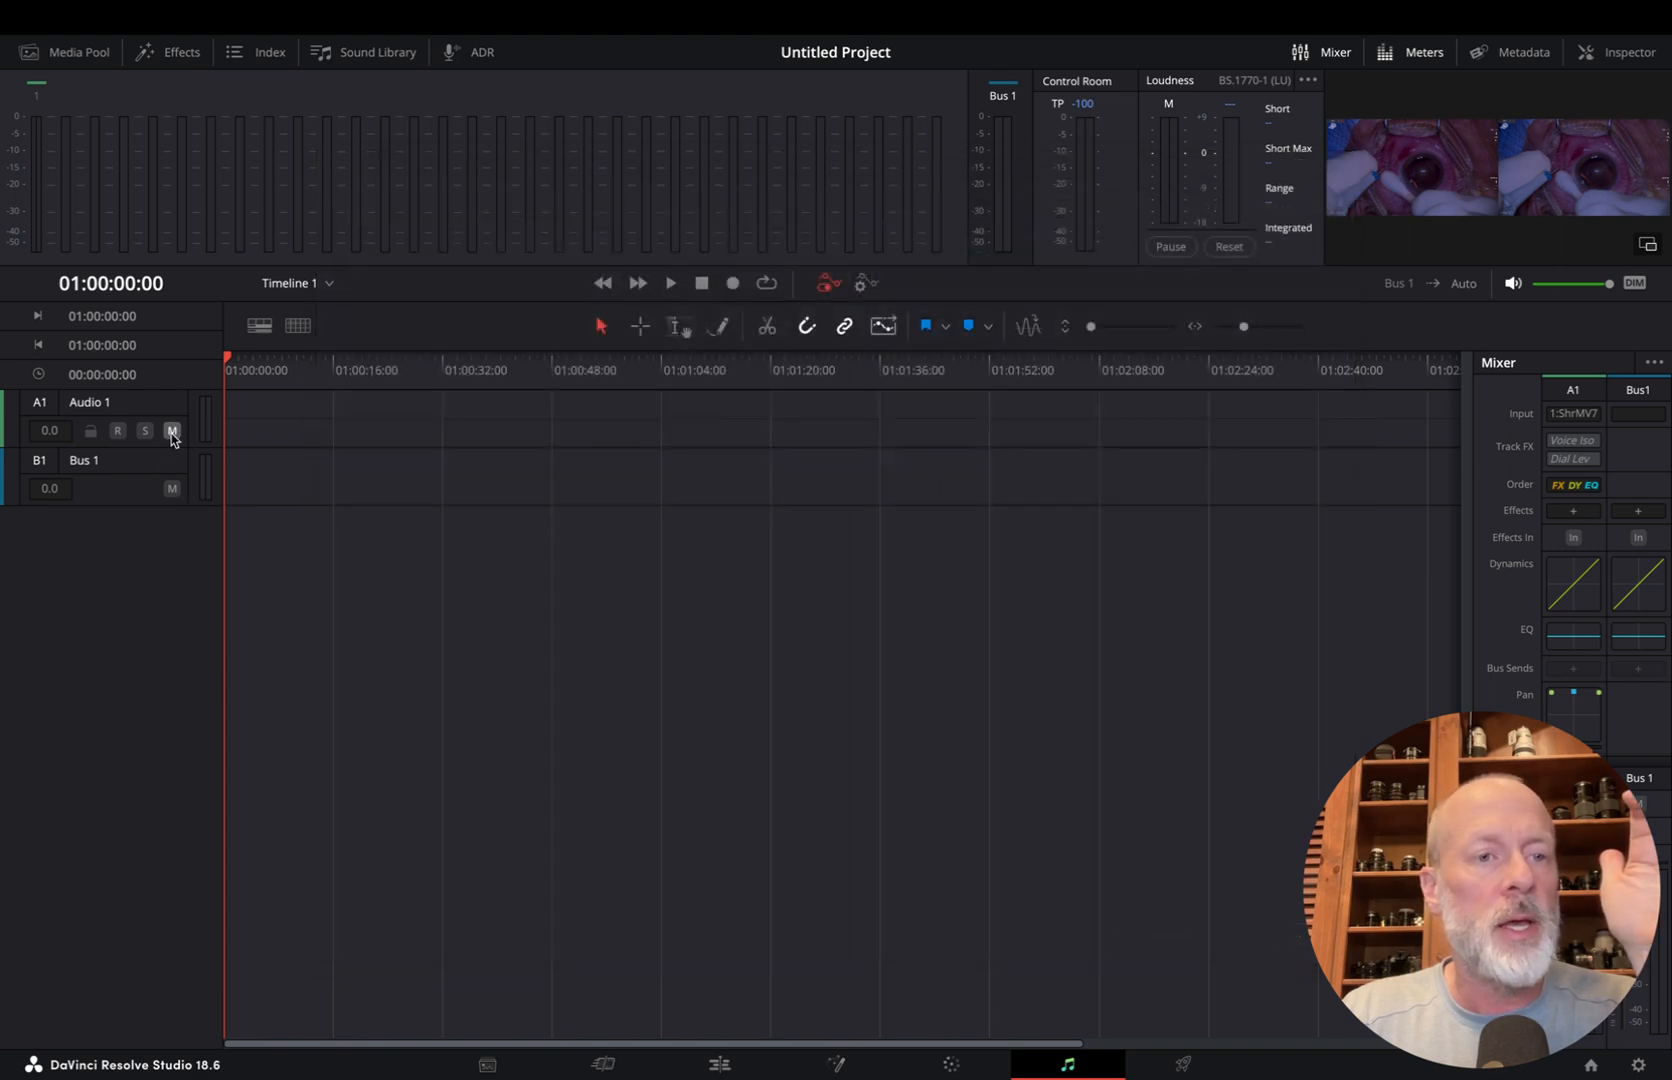
Arm the Audio 1 track for recording and allow microphone access for capture
left_click(119, 431)
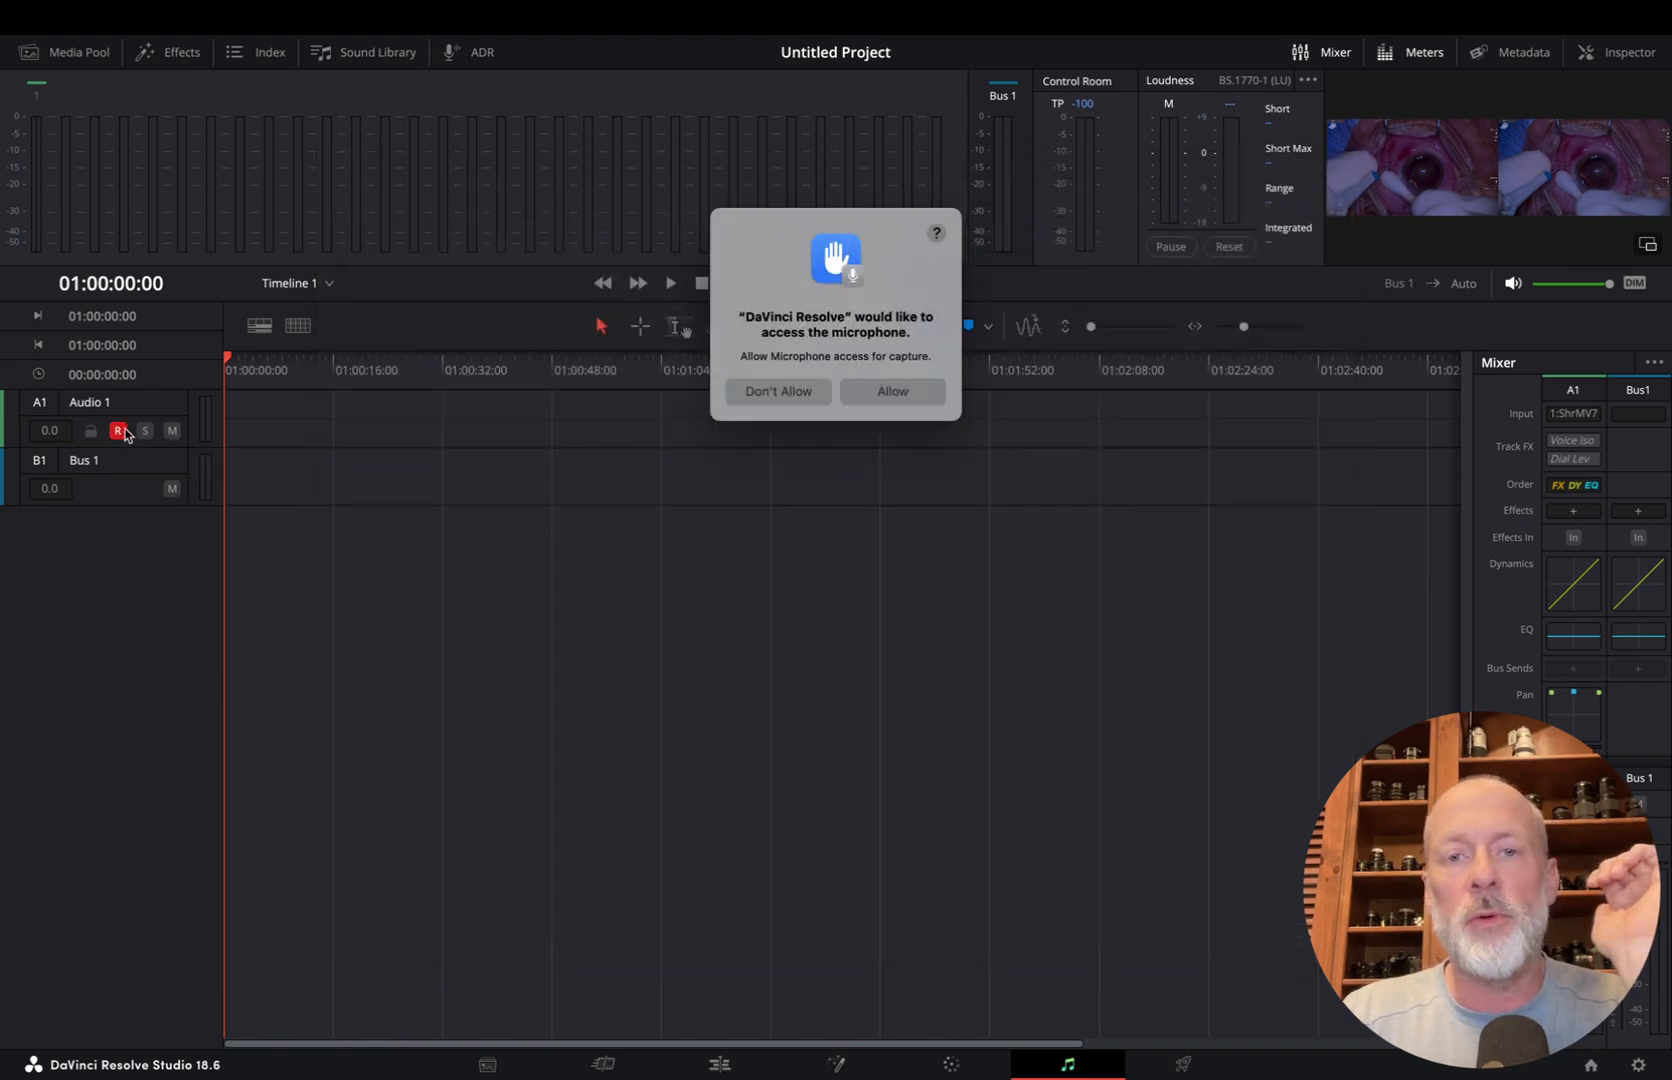
left_click(887, 395)
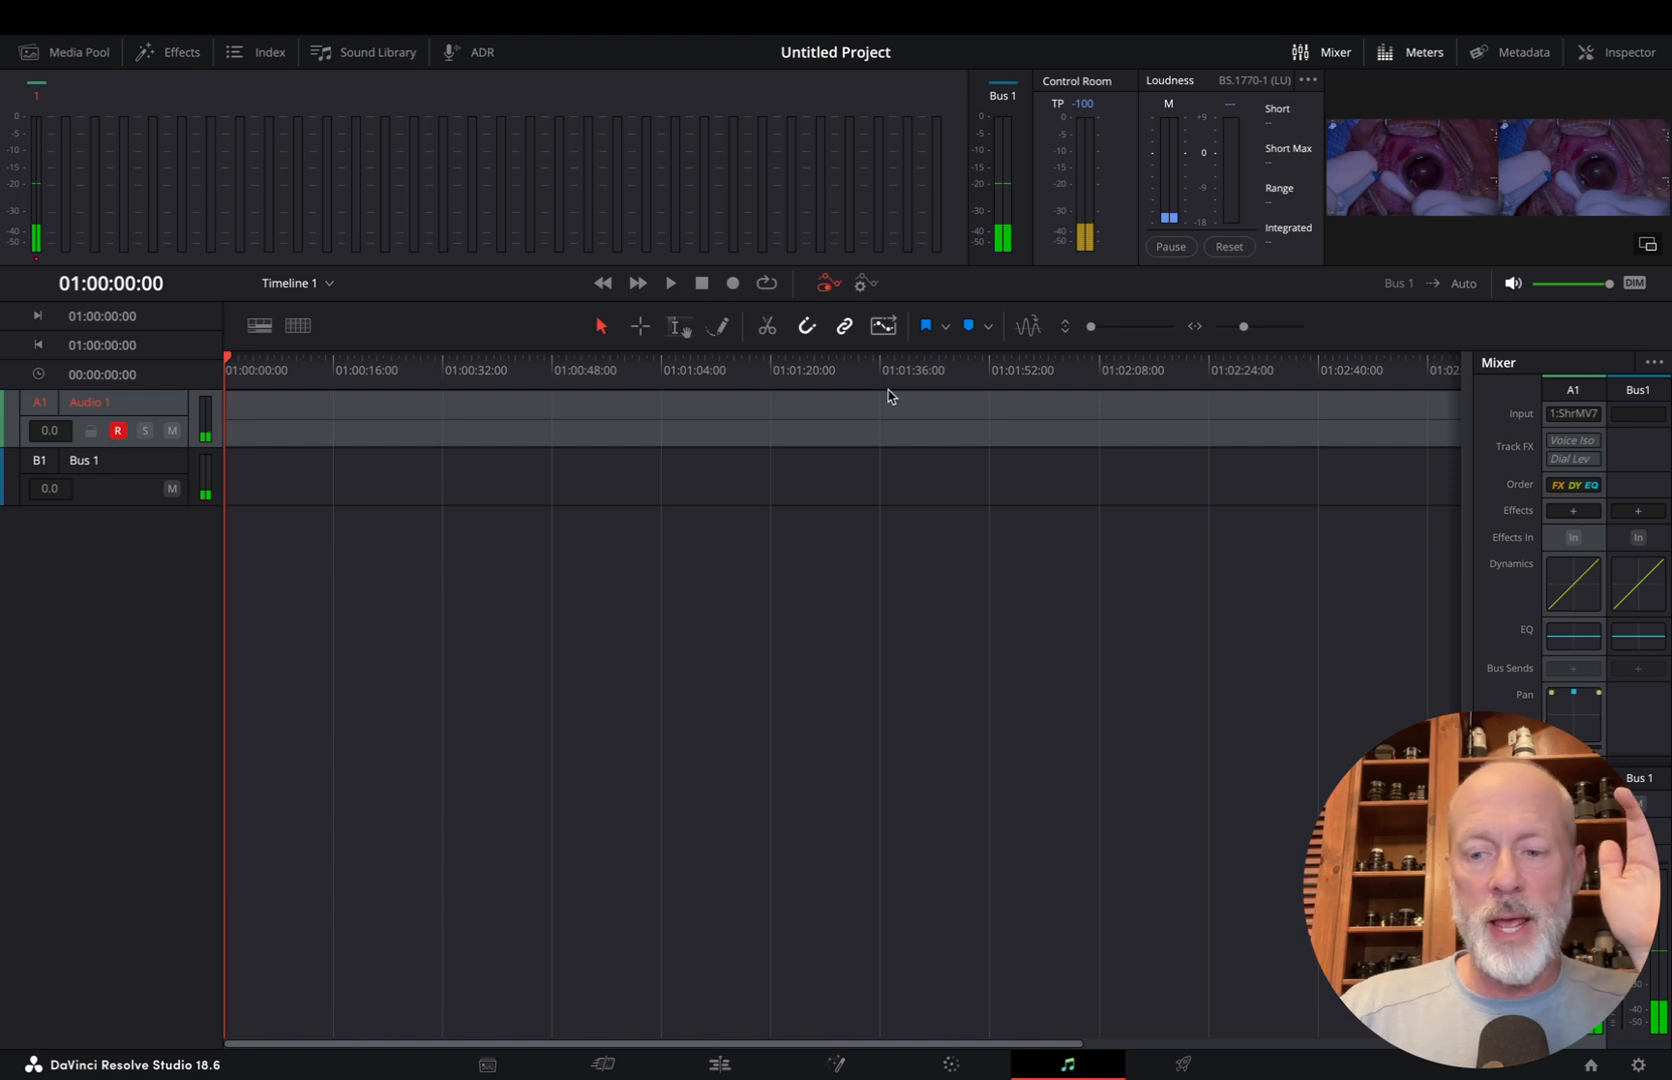
key("XF86AudioMute")
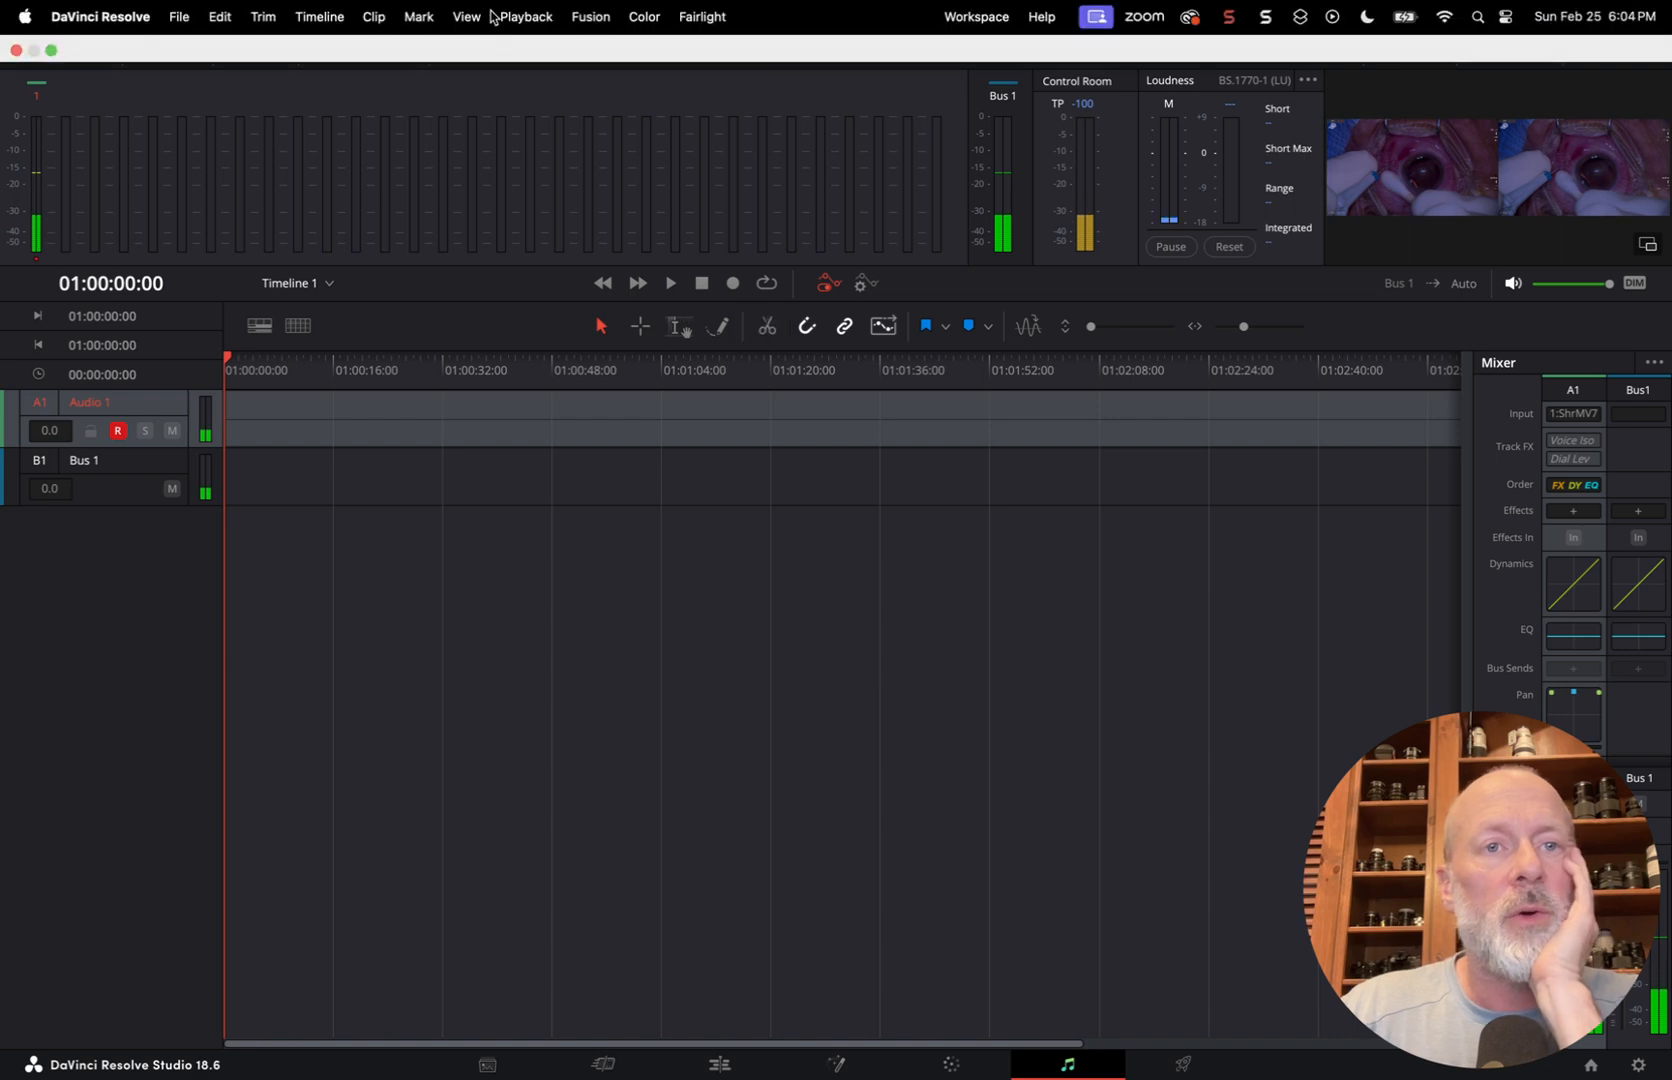
Float the viewer in its own window below the audio tracks, and record narration on Audio 1 from 01:00:00:00 to 01:01:22:09
left_click(466, 16)
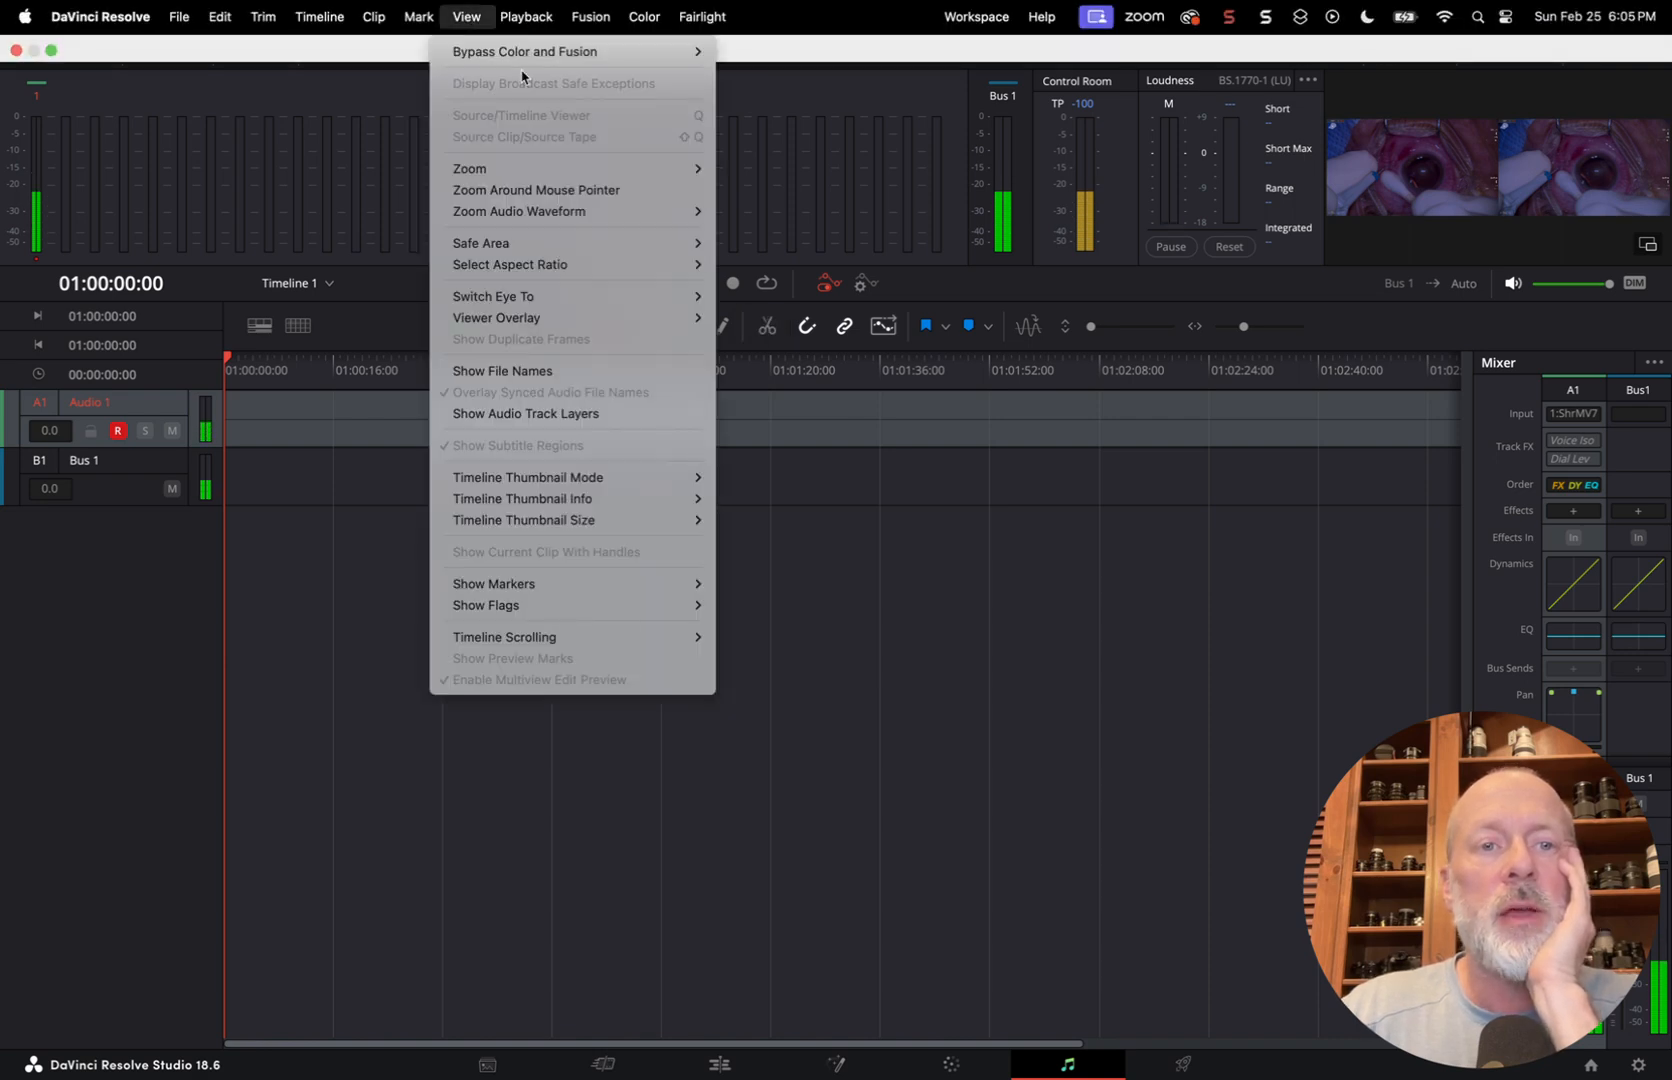
left_click(922, 595)
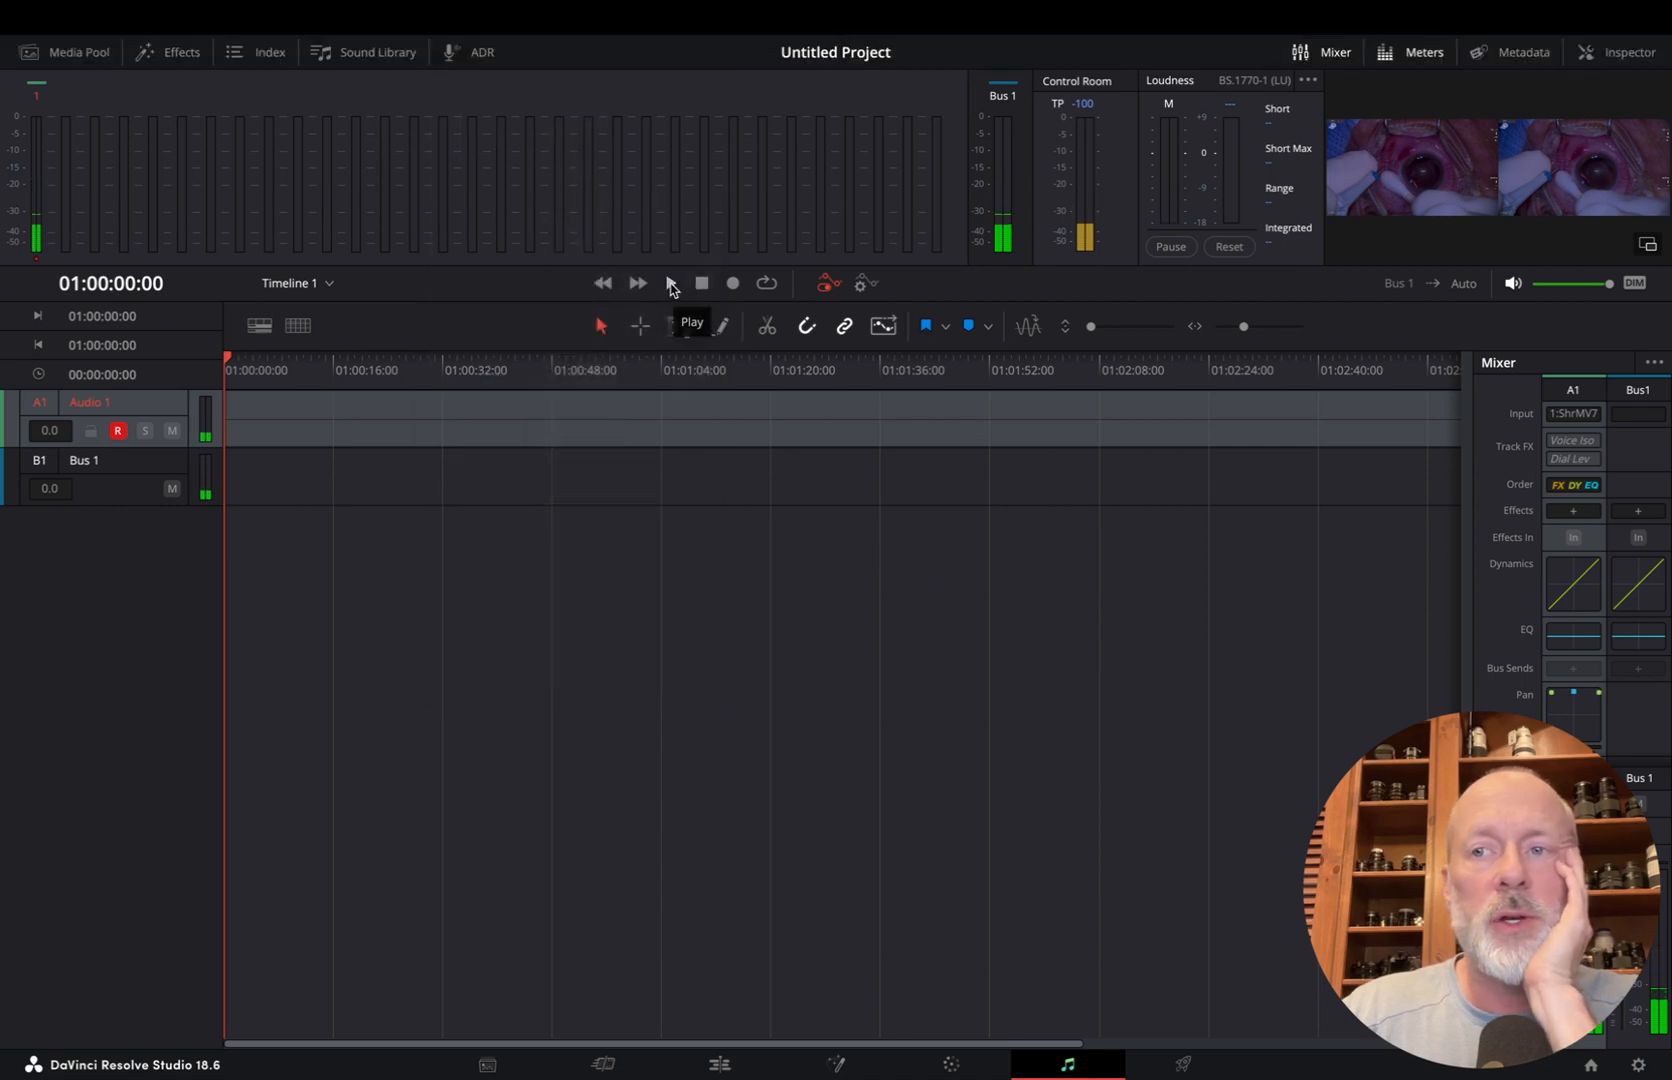
left_click(1645, 247)
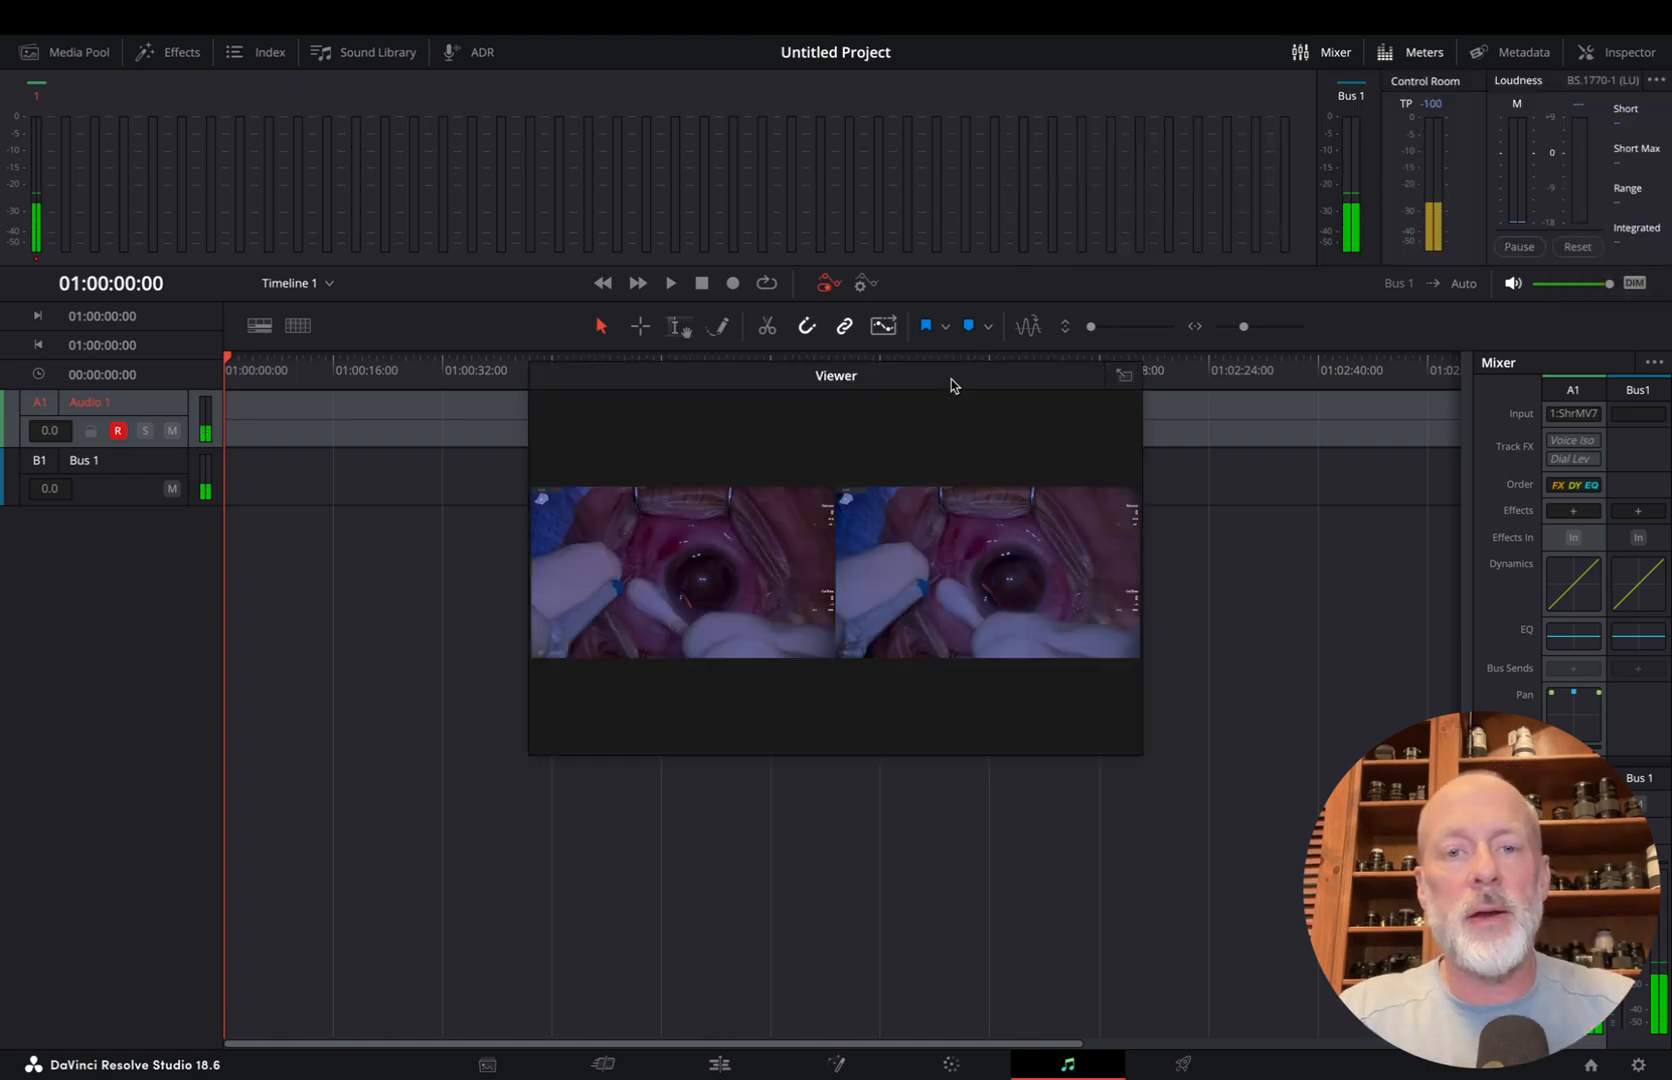
left_click_drag(951, 379, 912, 508)
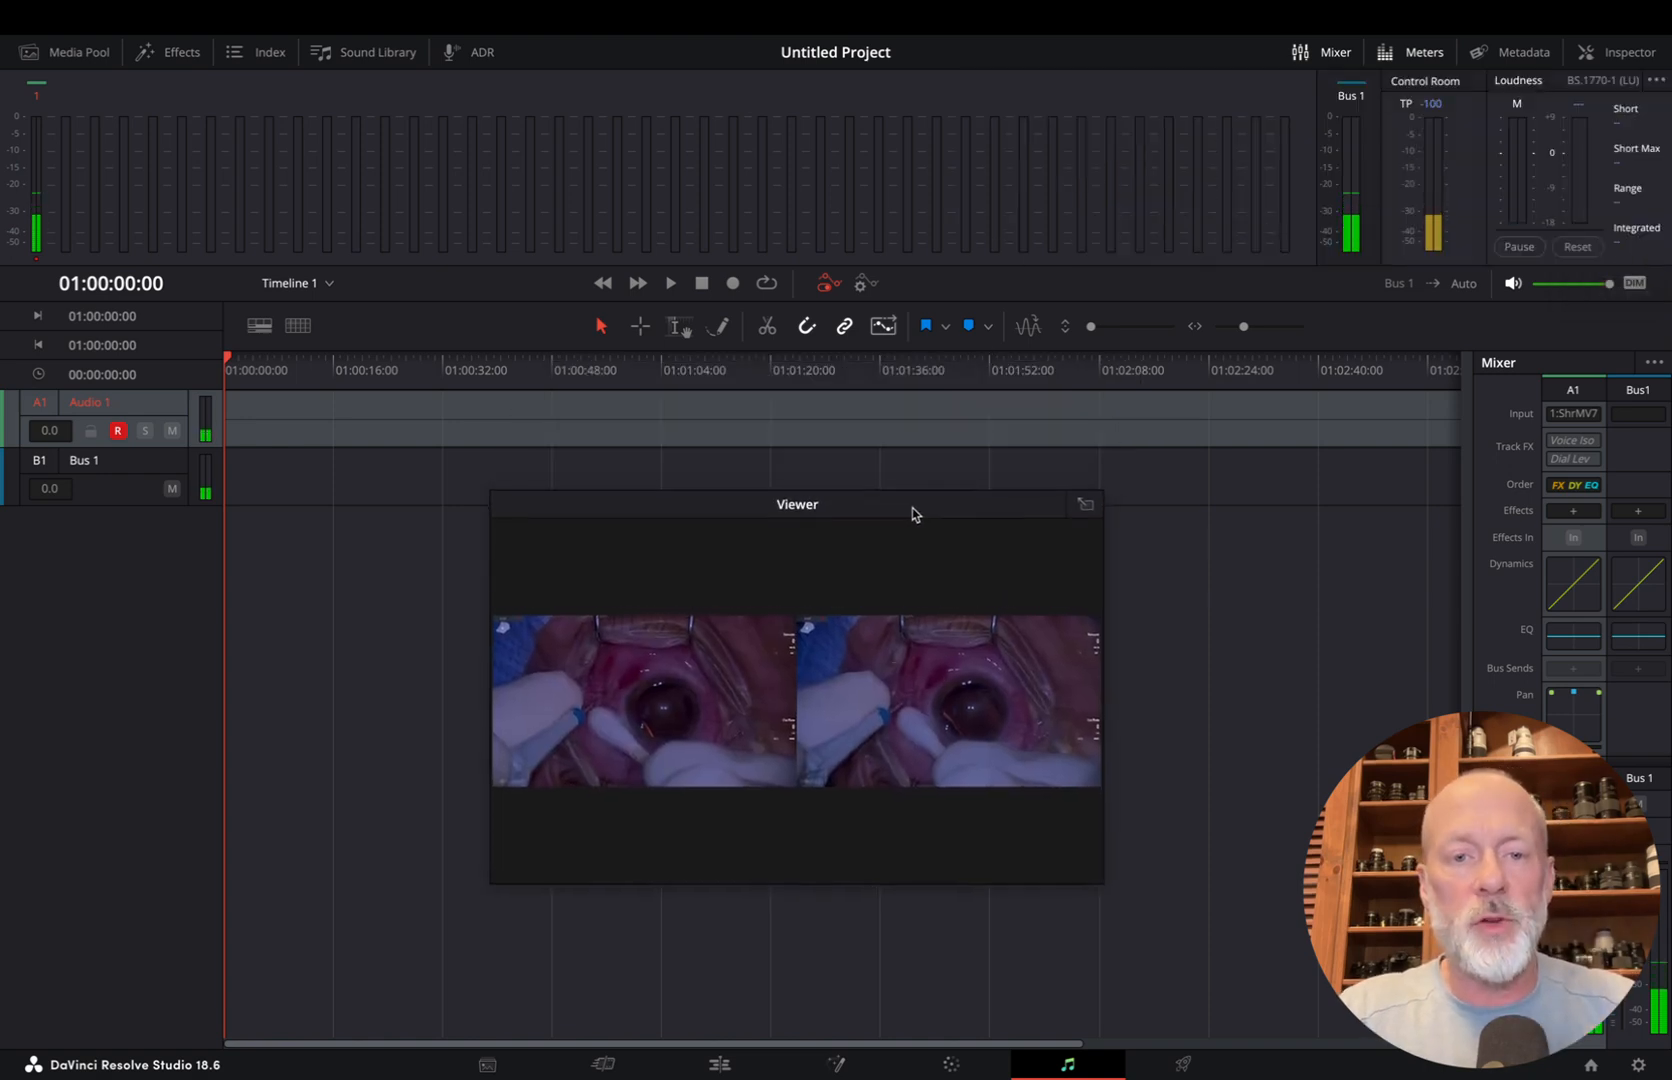
left_click(734, 284)
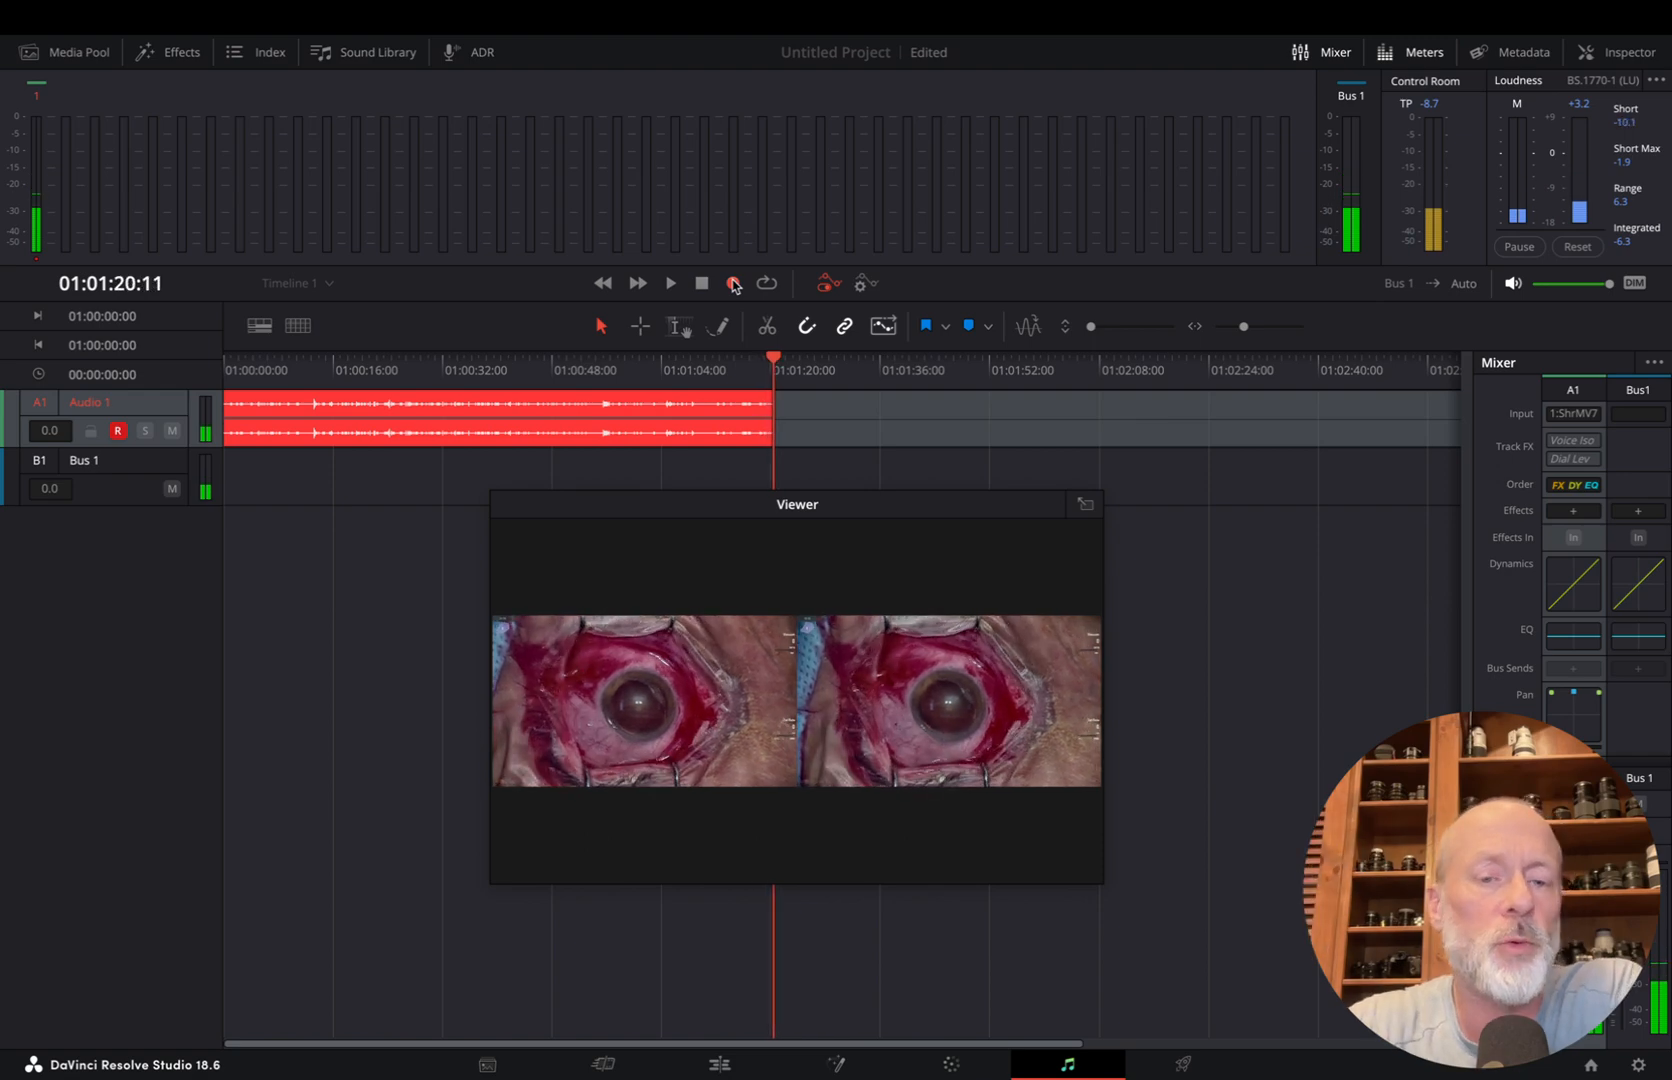
left_click(703, 285)
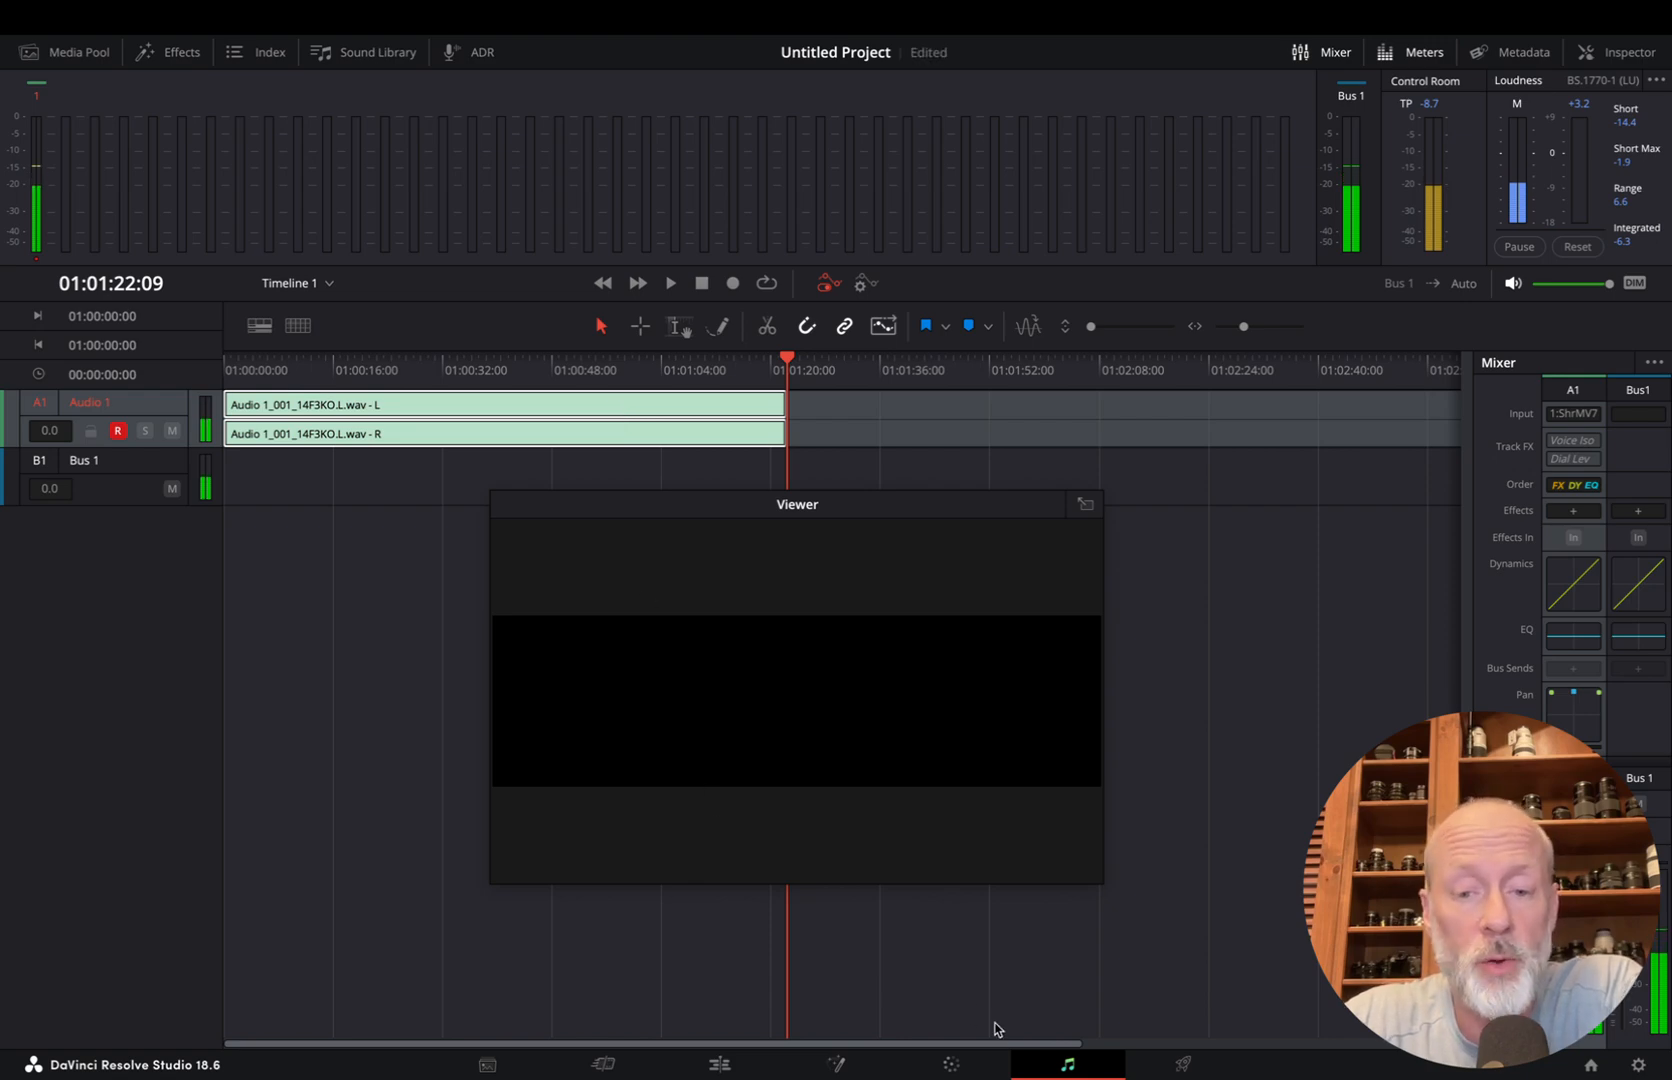
On the Deliver page, name the export Basics of Vitreous Floater Surgery 3D and set its codec to H.265
left_click(1186, 1062)
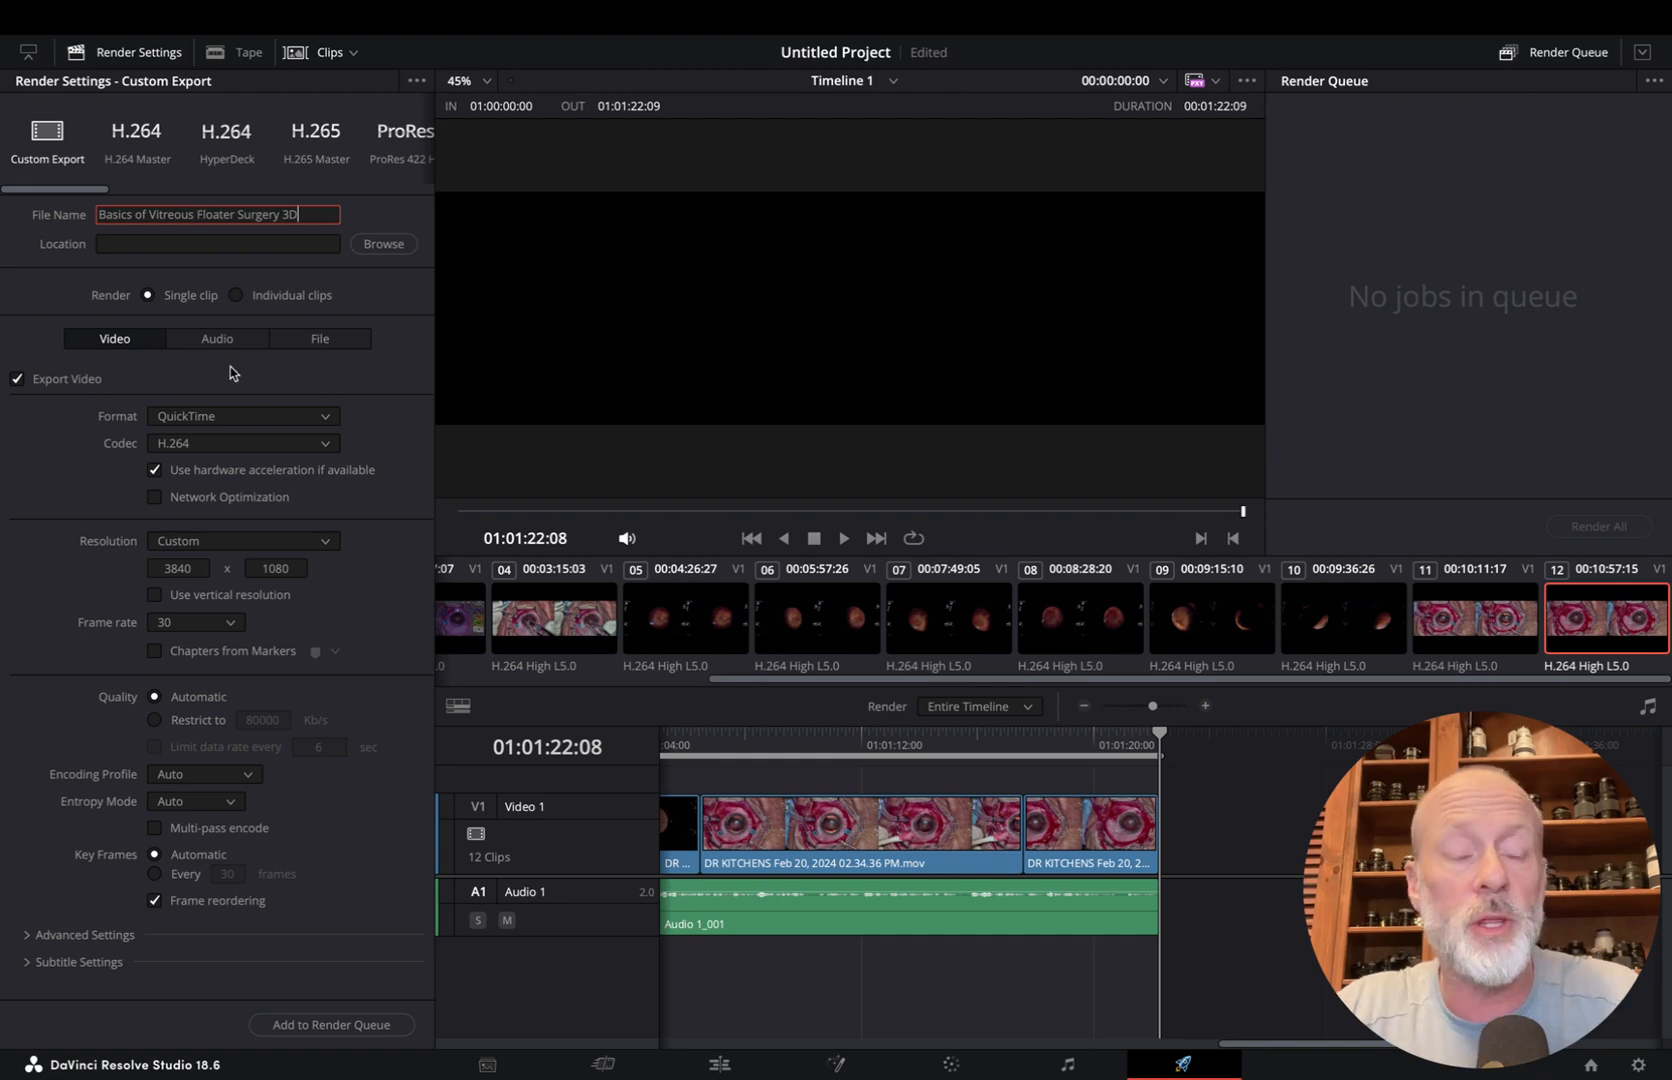
left_click(222, 450)
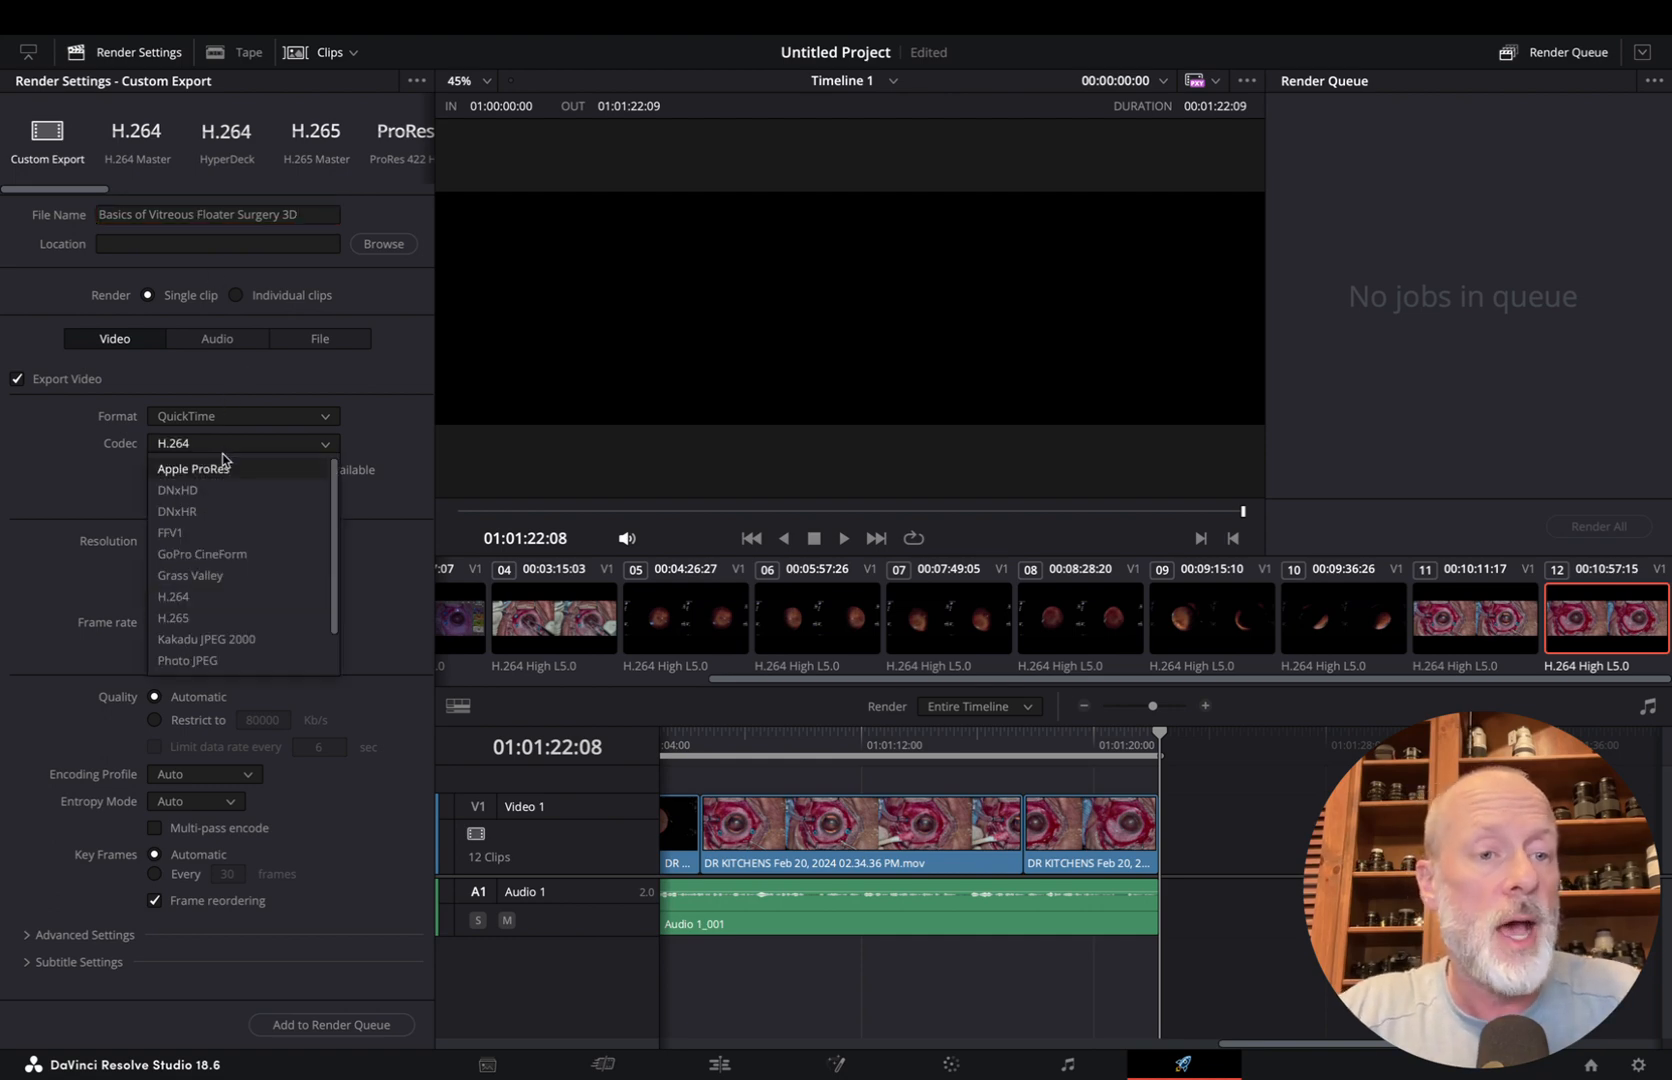
left_click(207, 610)
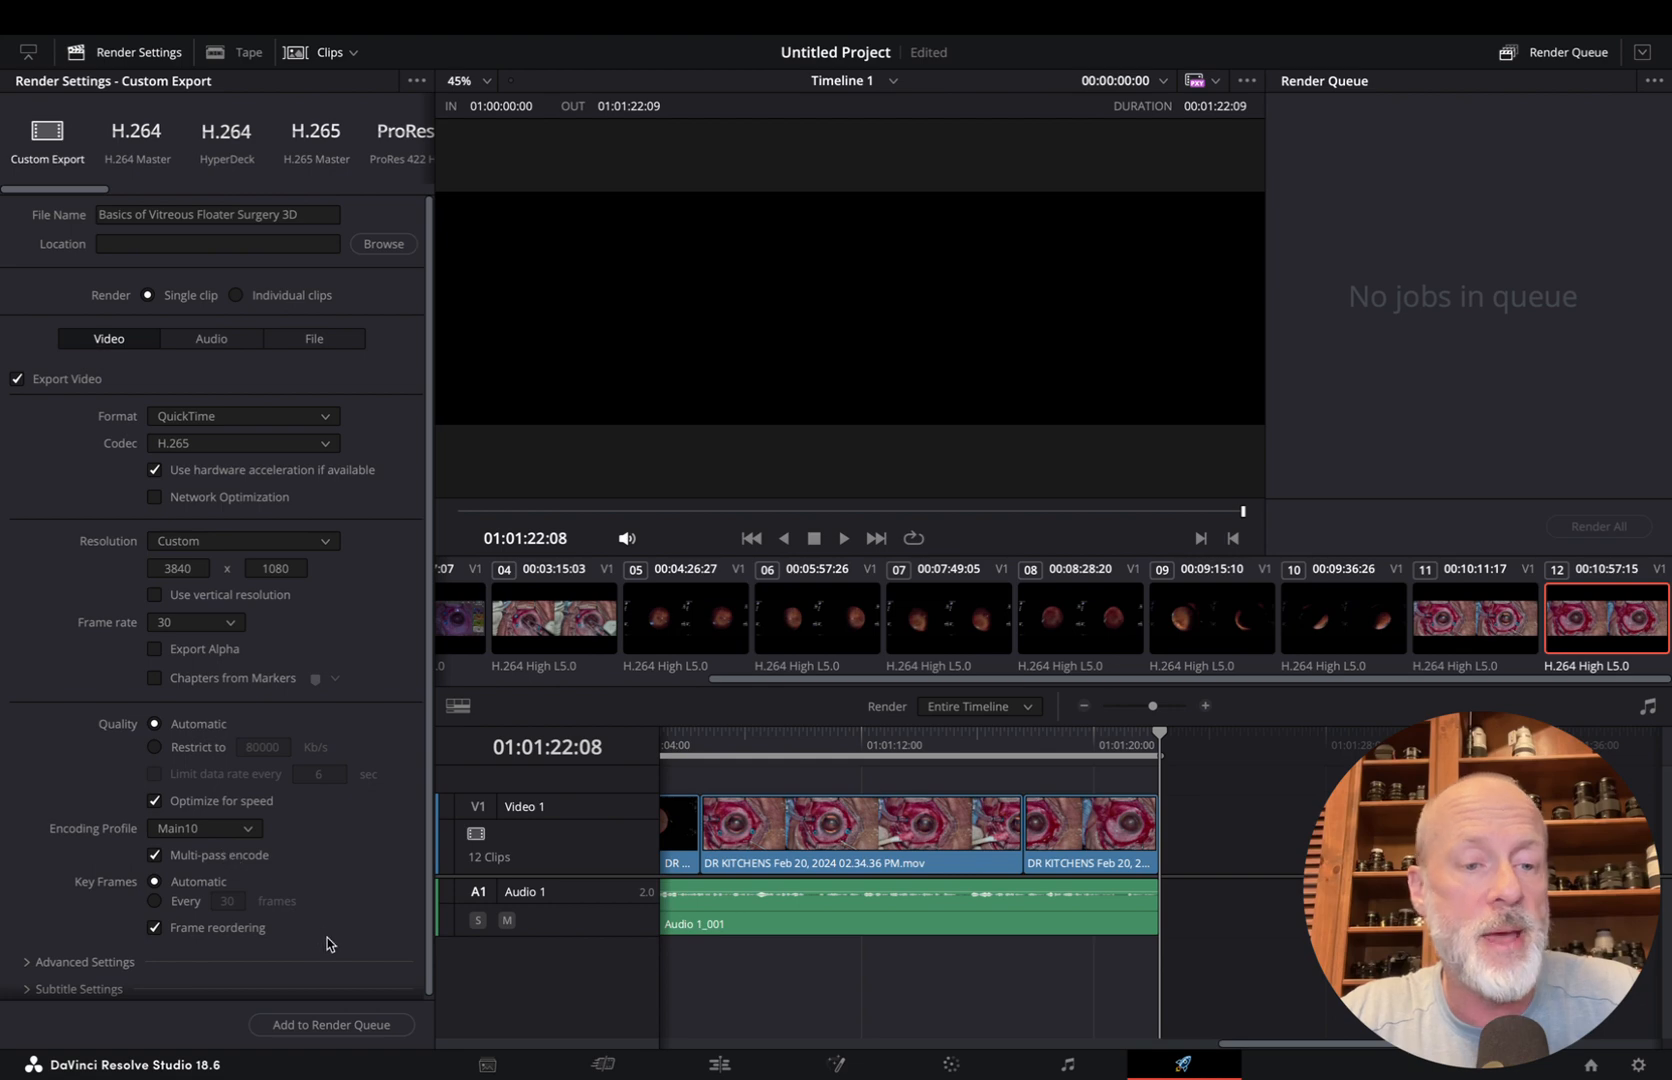
Add the export to the render queue with Movies as its destination folder, and render the queue
left_click(350, 1025)
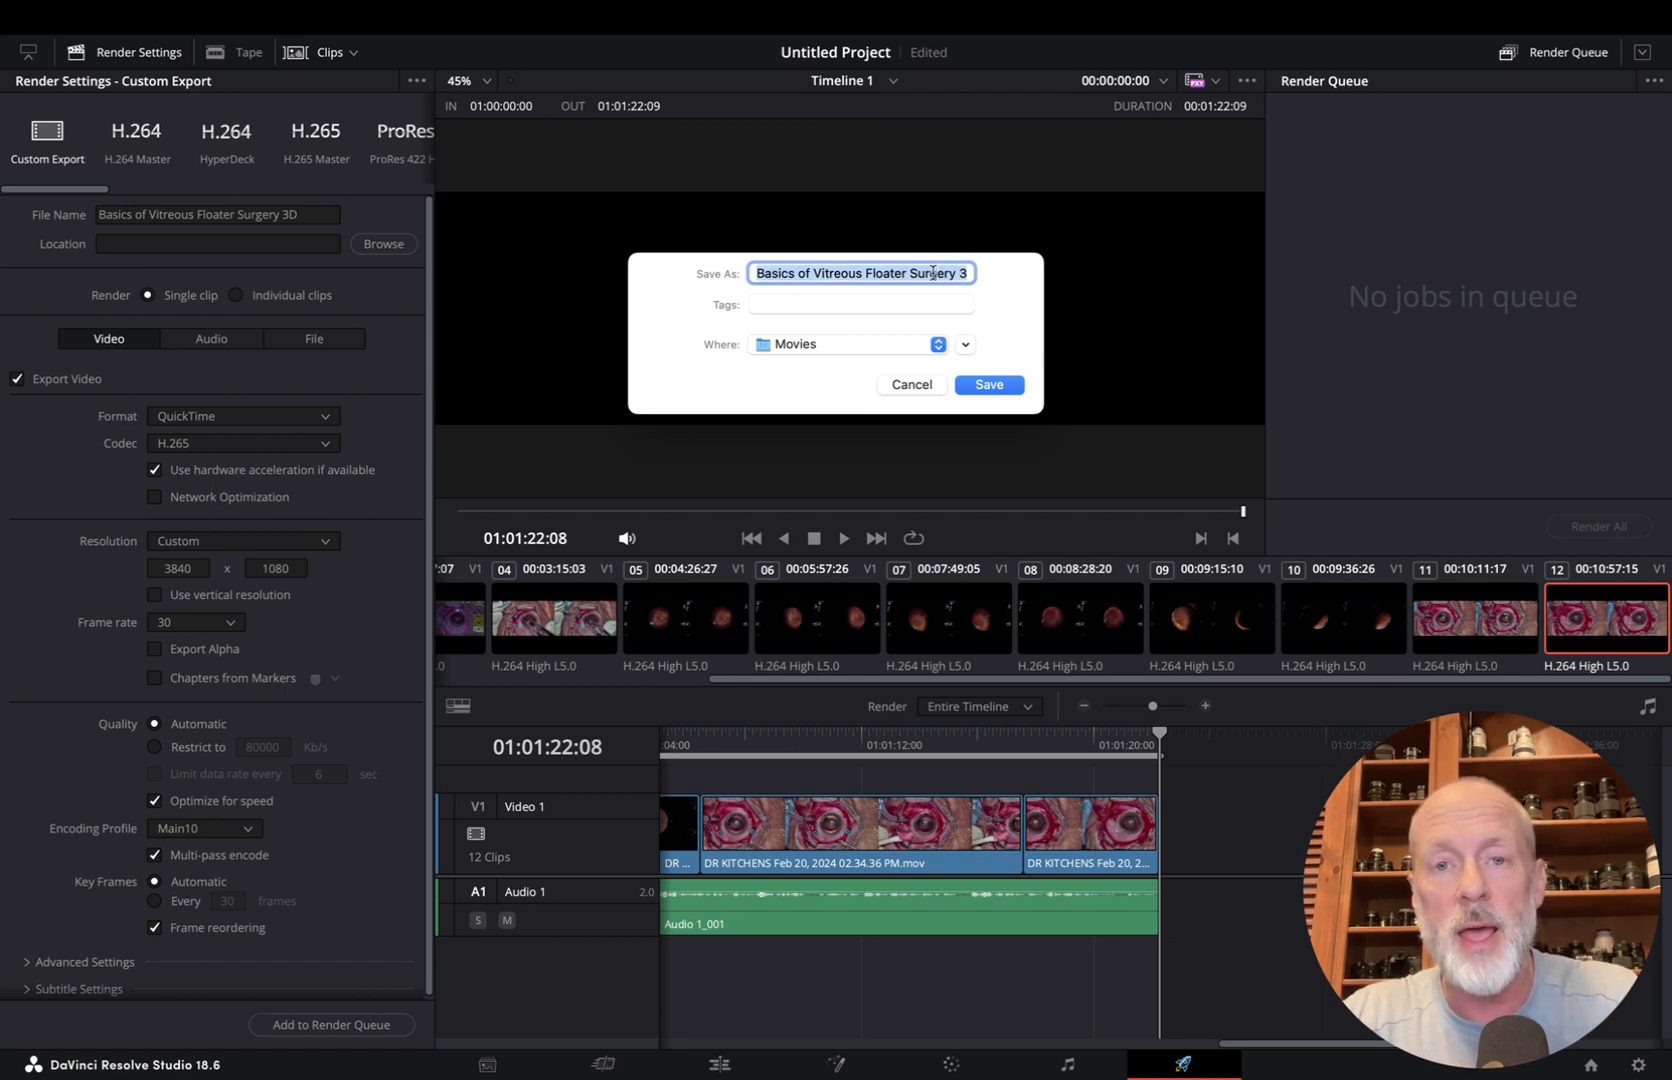
left_click(1006, 388)
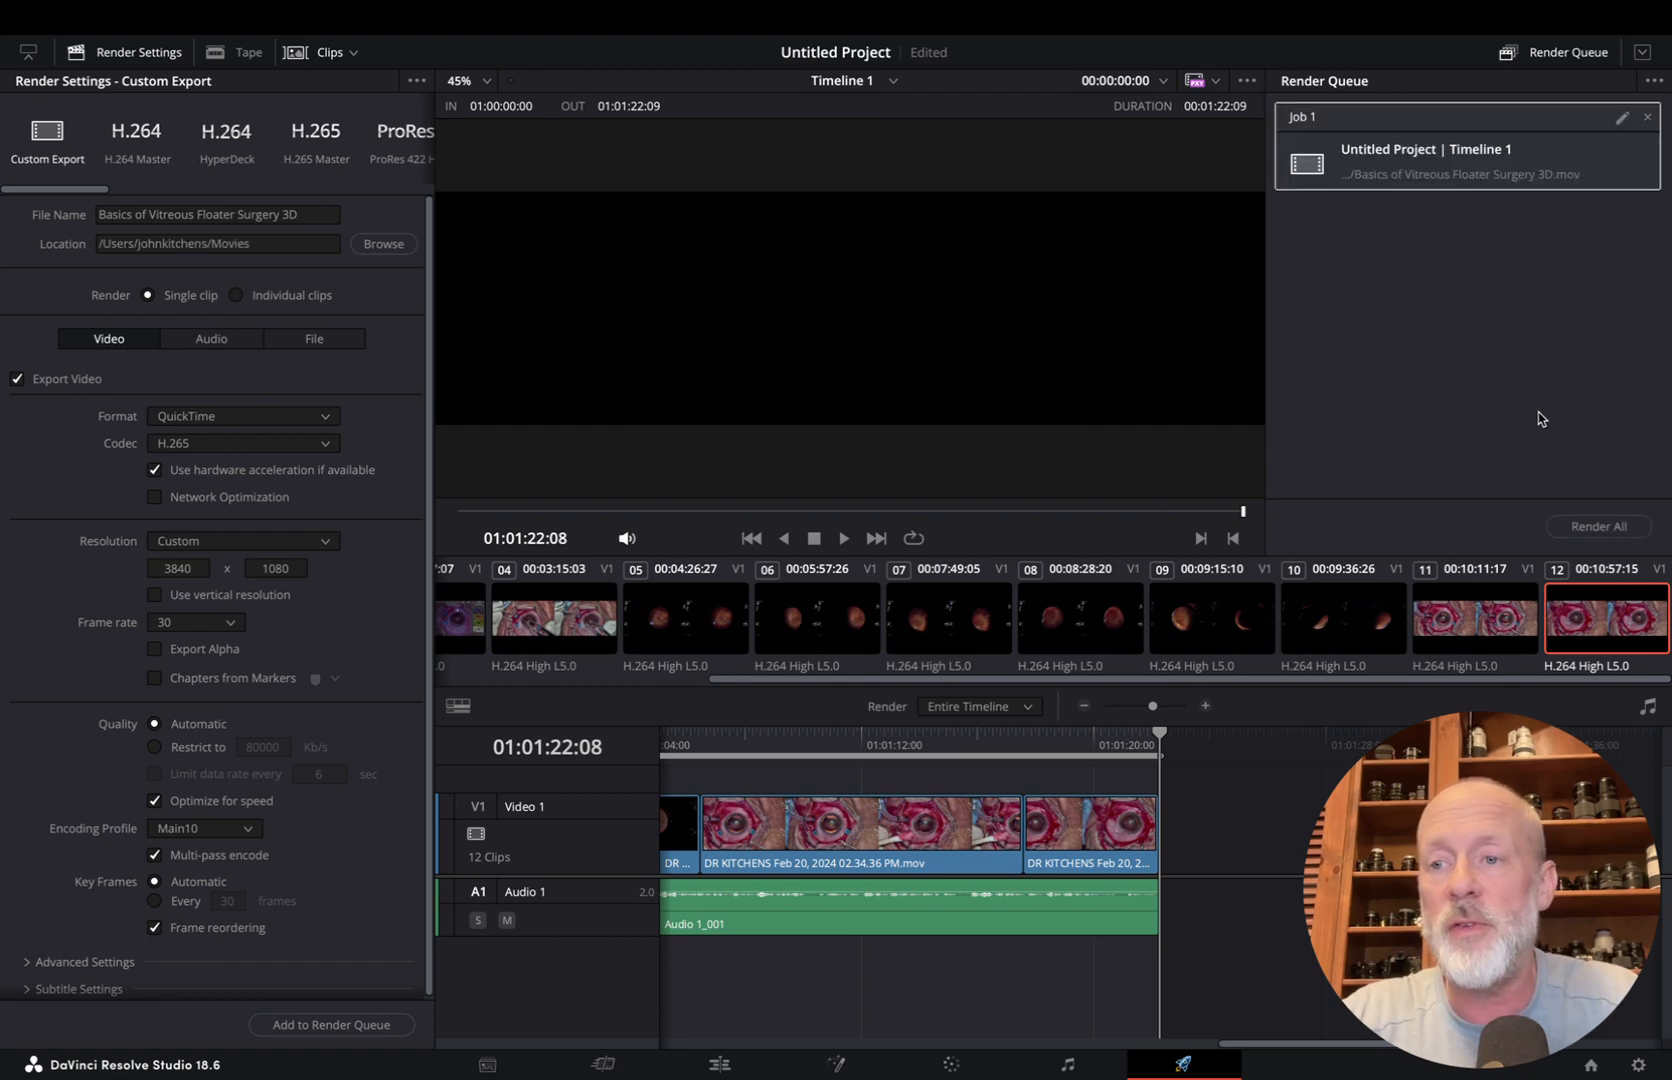
left_click(1584, 537)
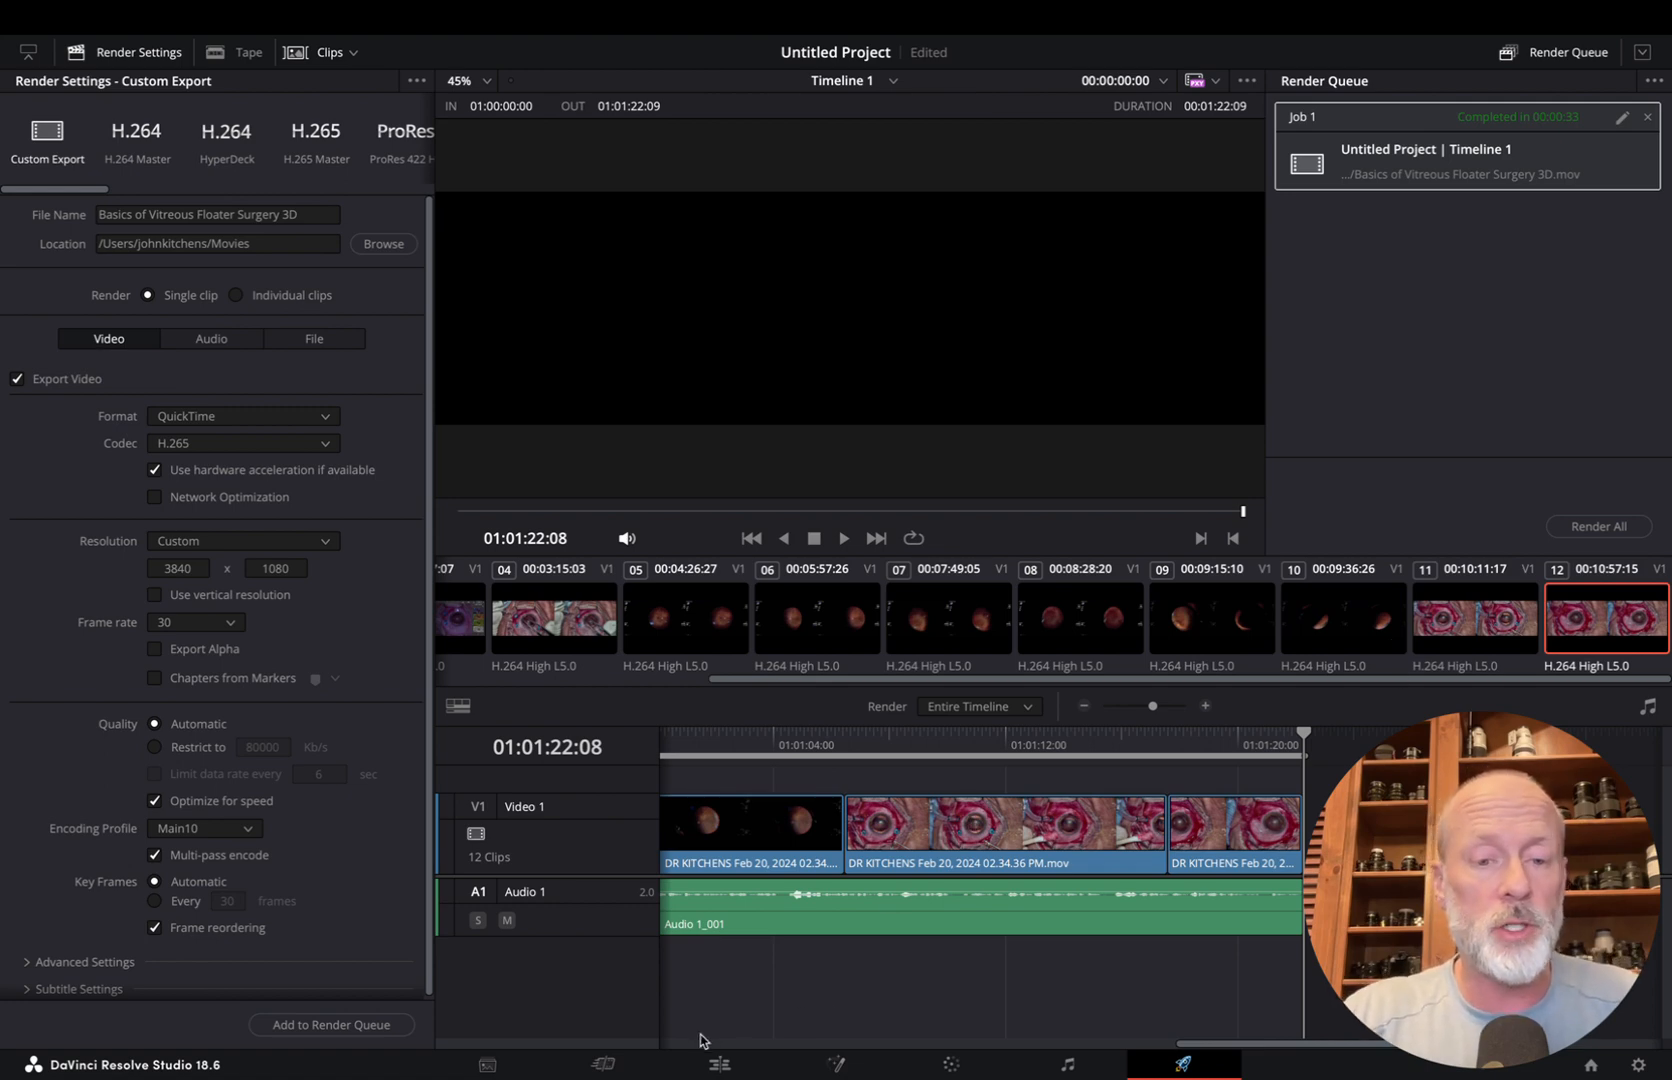
Return to the Edit page showing Timeline 1
left_click(720, 1063)
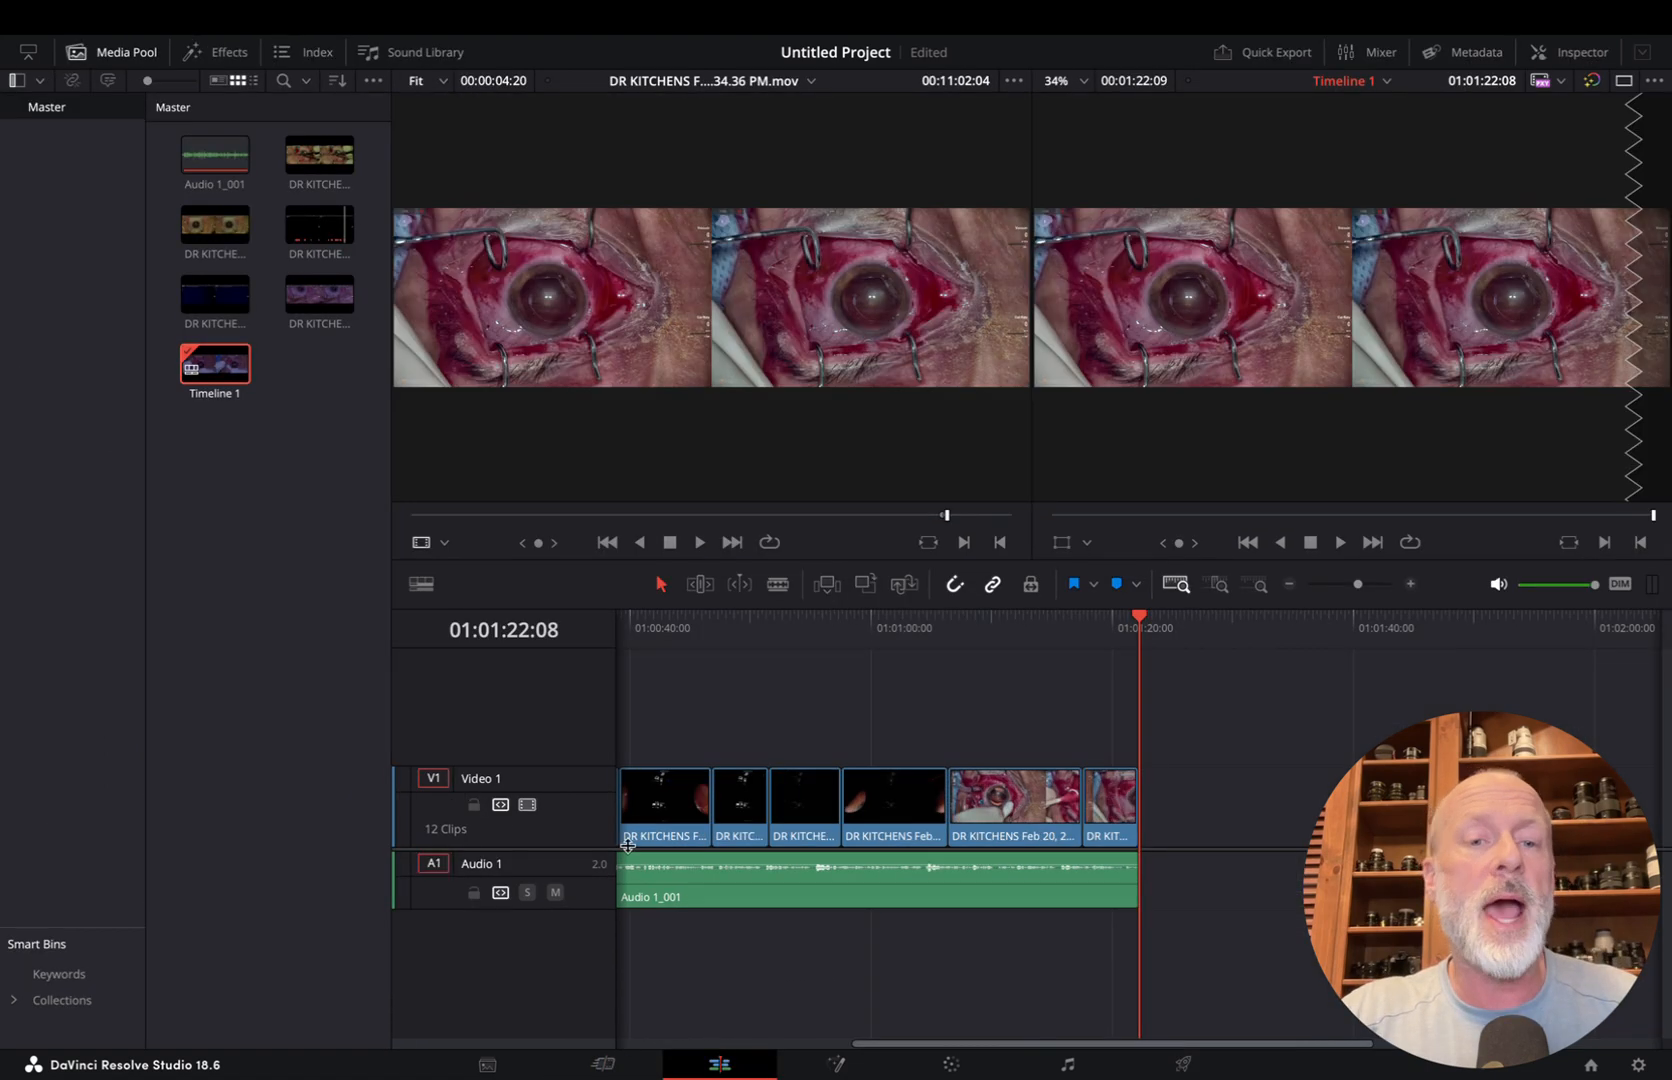
right_click(216, 369)
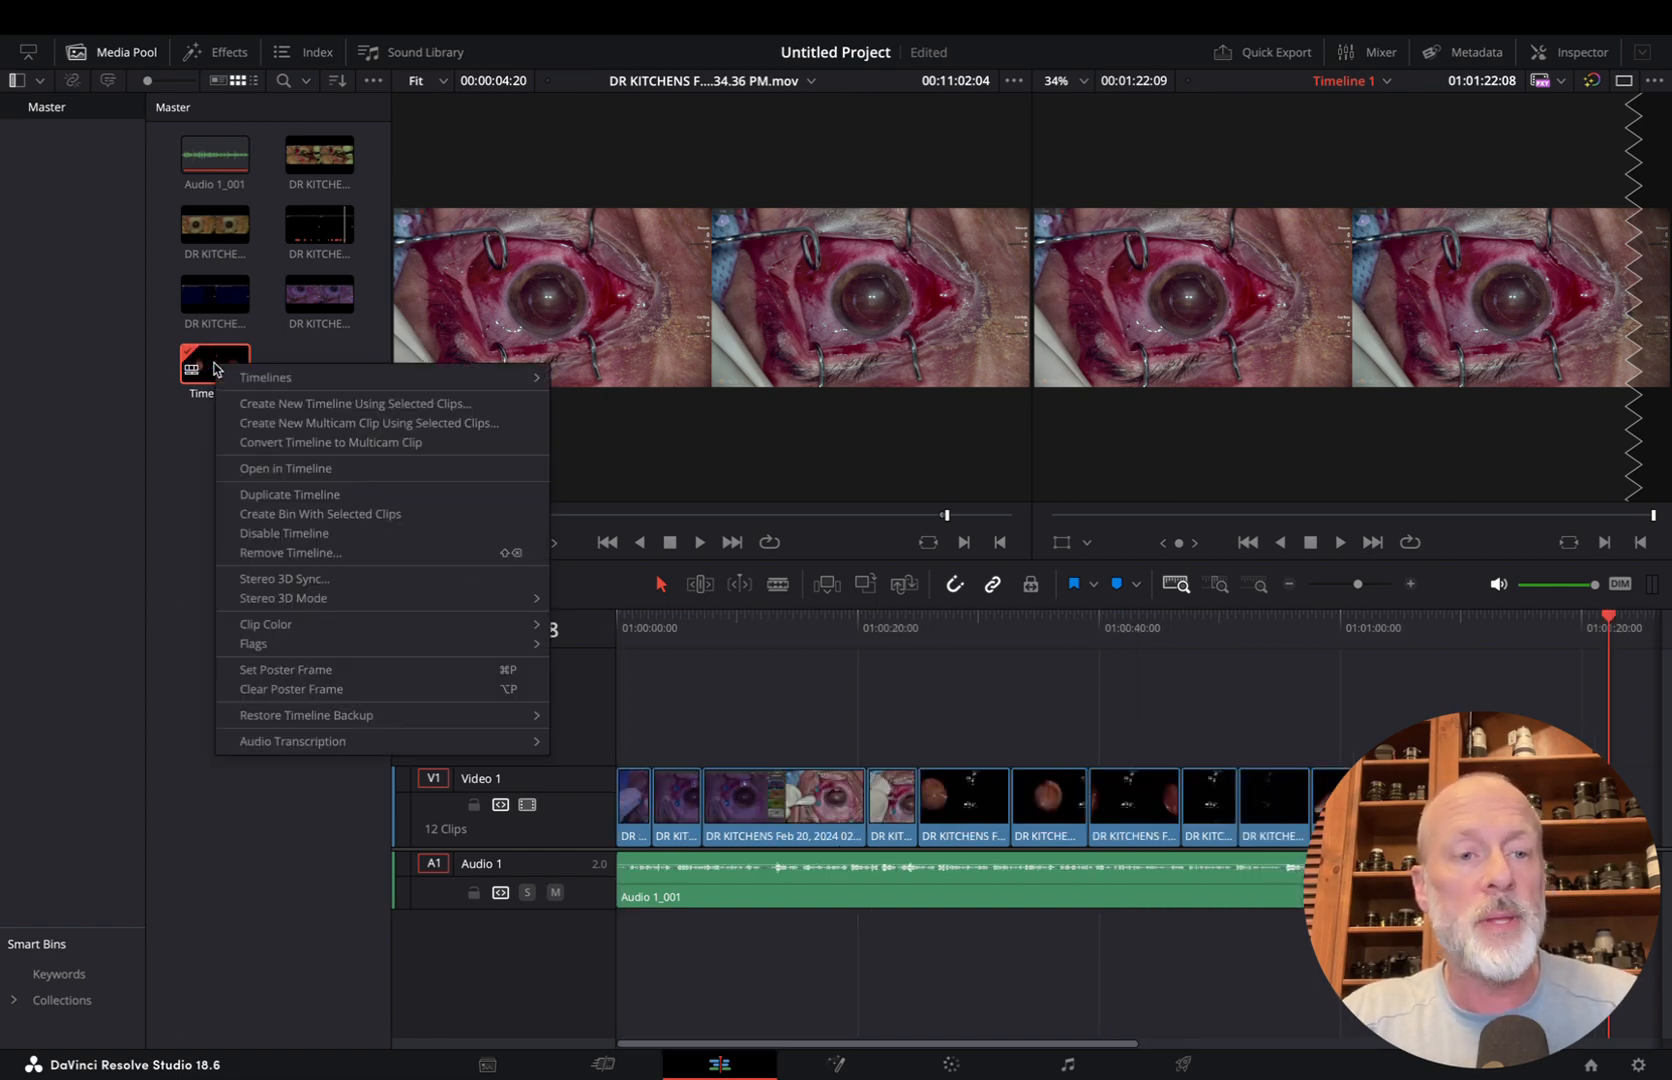
left_click(197, 472)
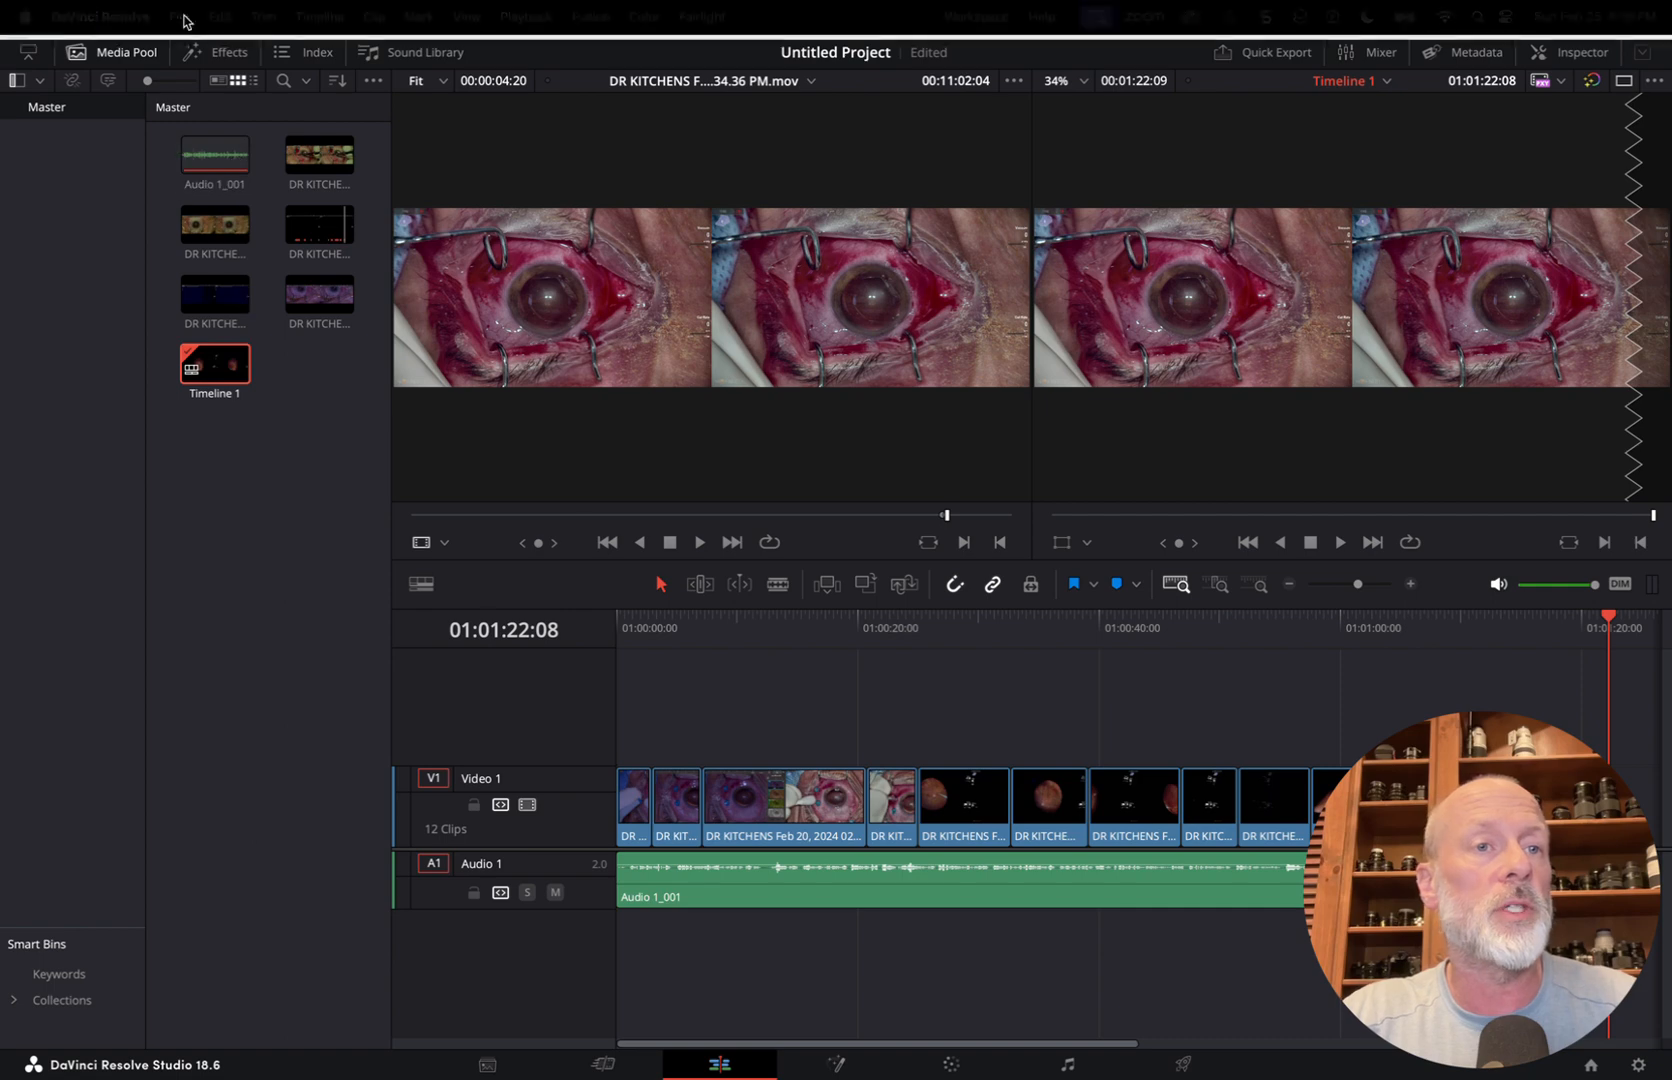
left_click(238, 12)
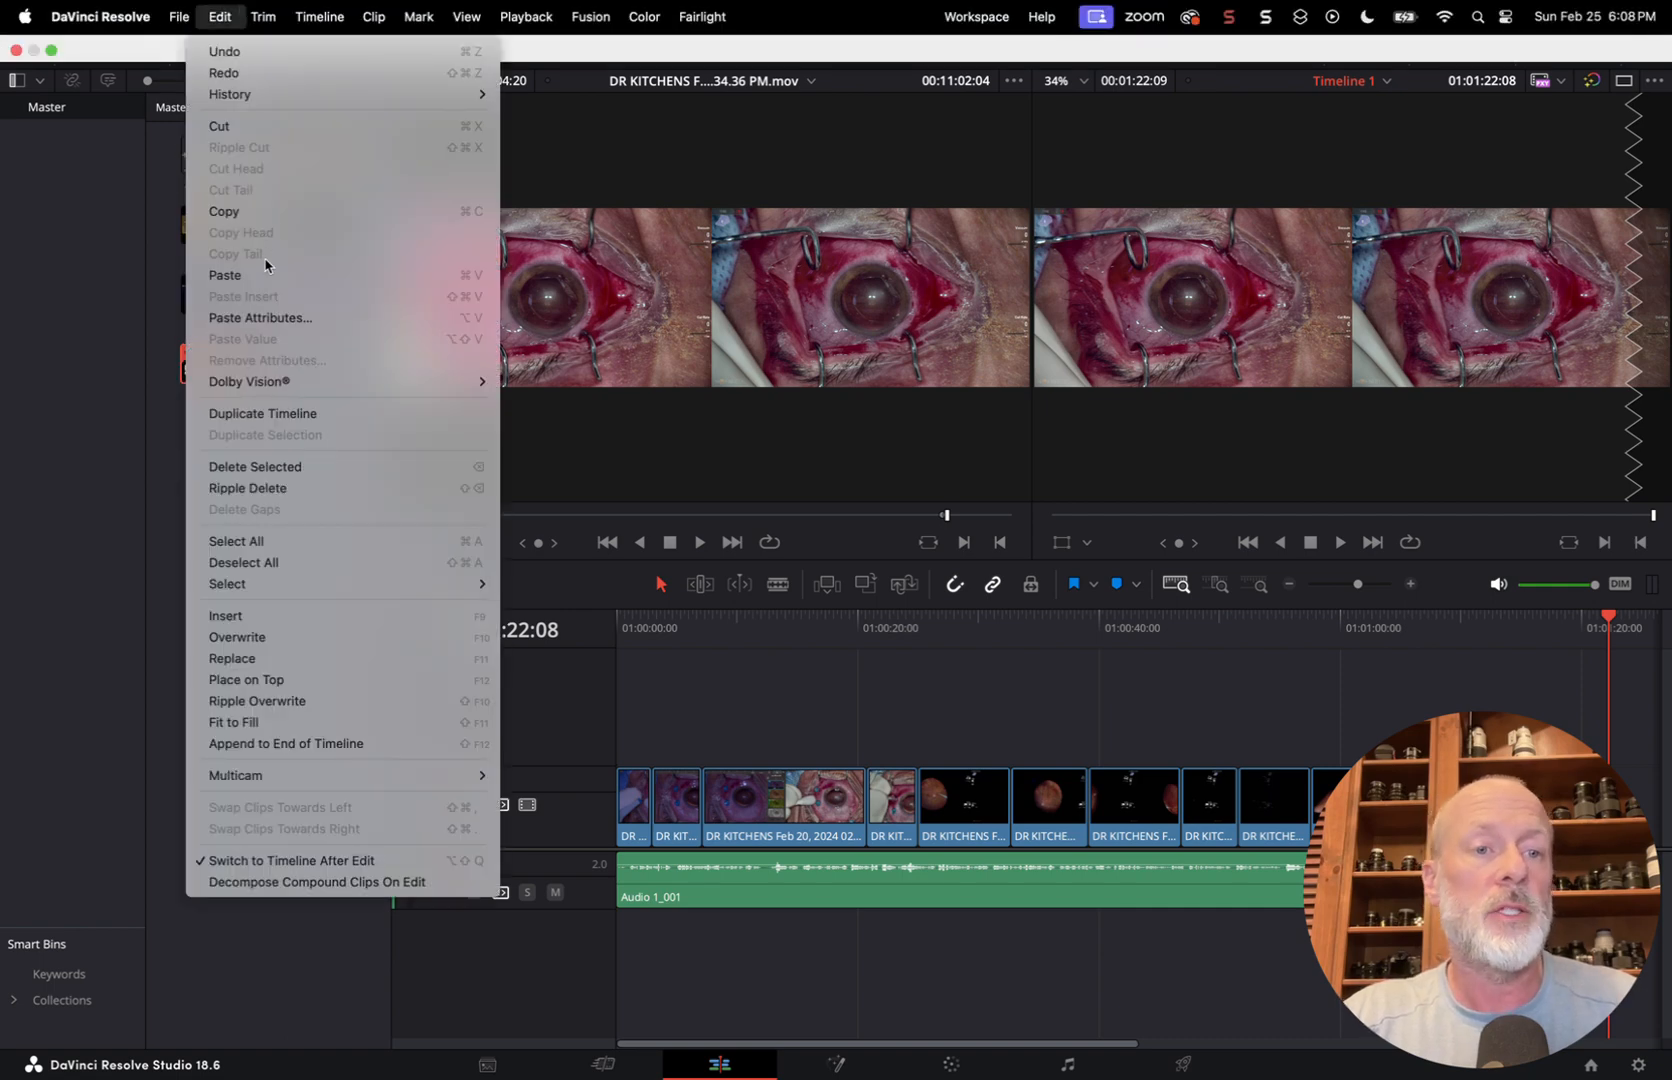
mouse_move(179, 22)
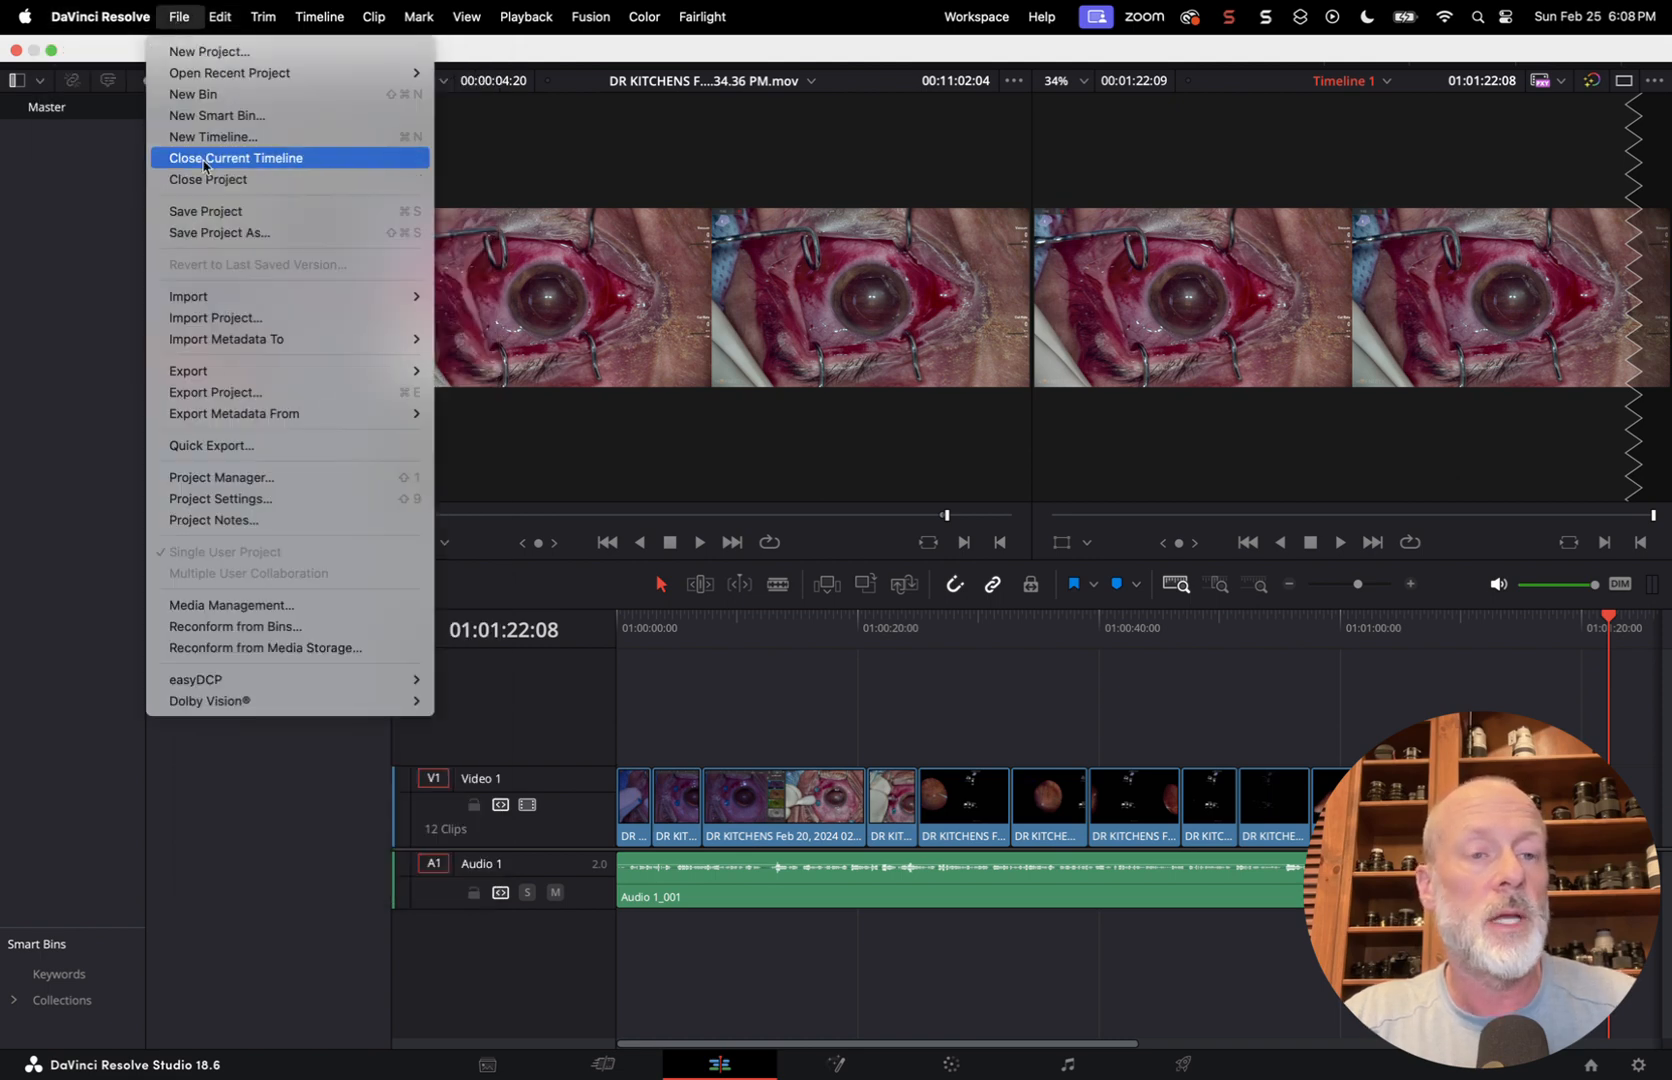
left_click(747, 623)
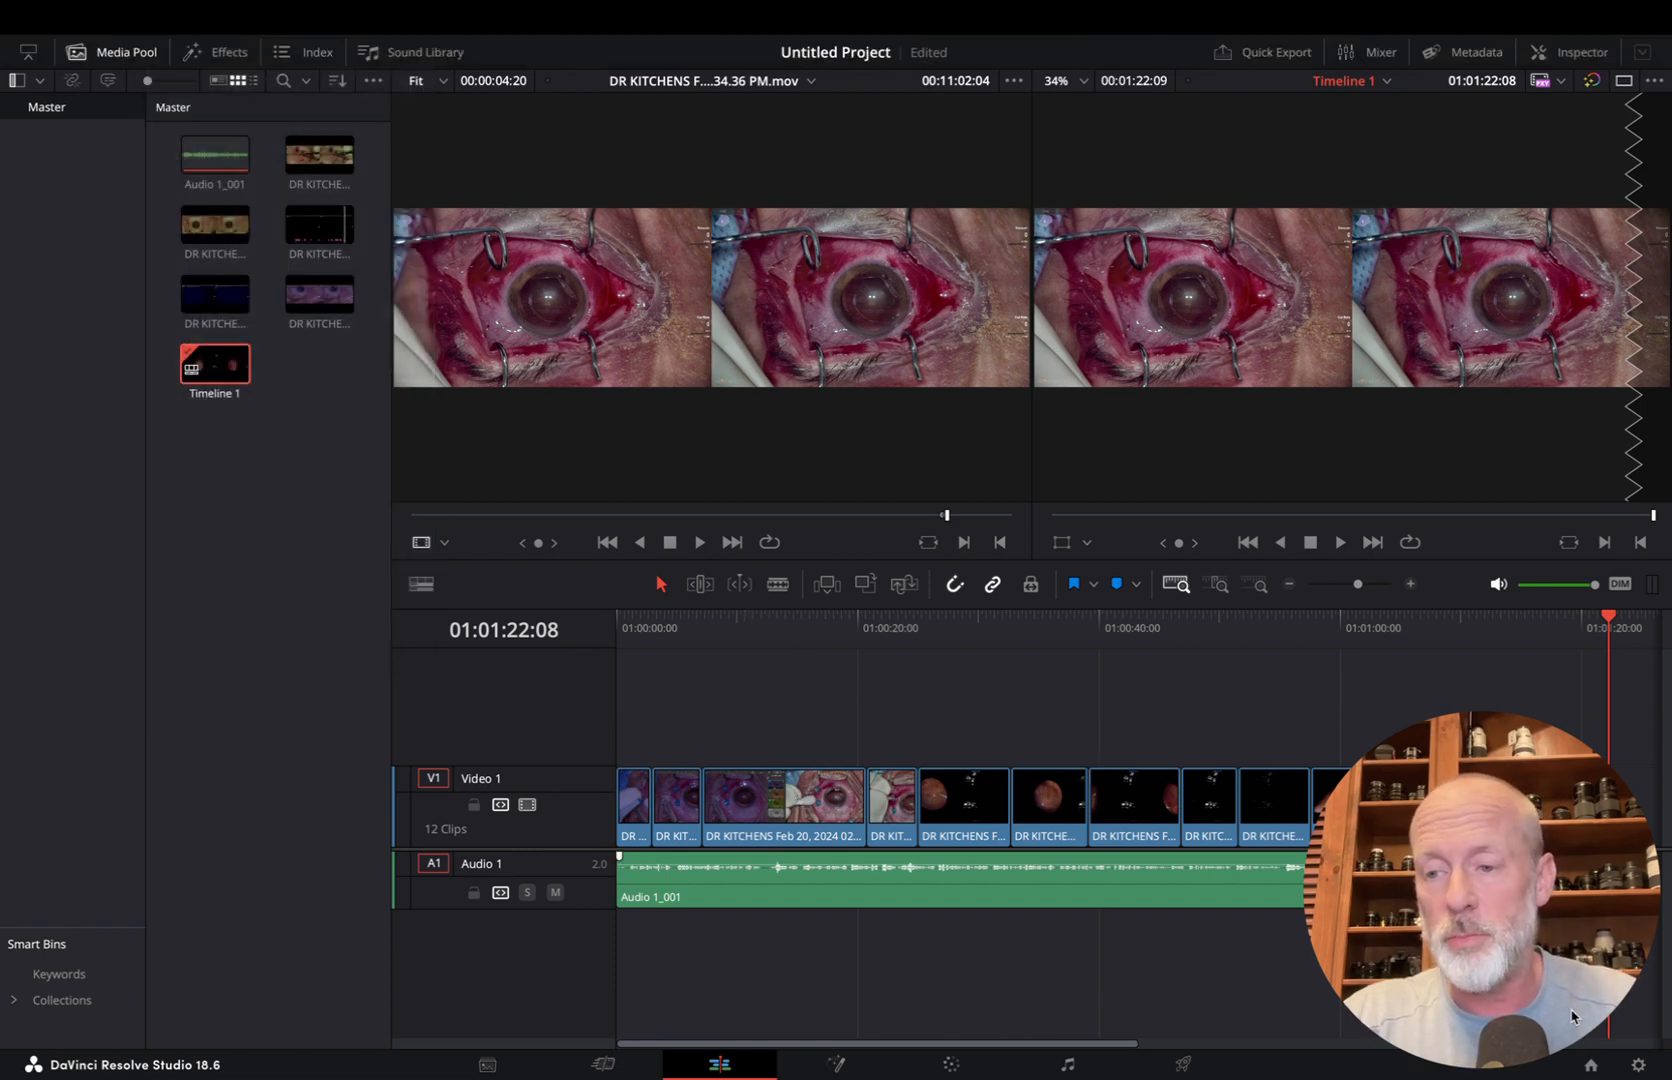
Change the project's timeline resolution to 1920 x 1080 HD and save the project settings
left_click(1638, 1066)
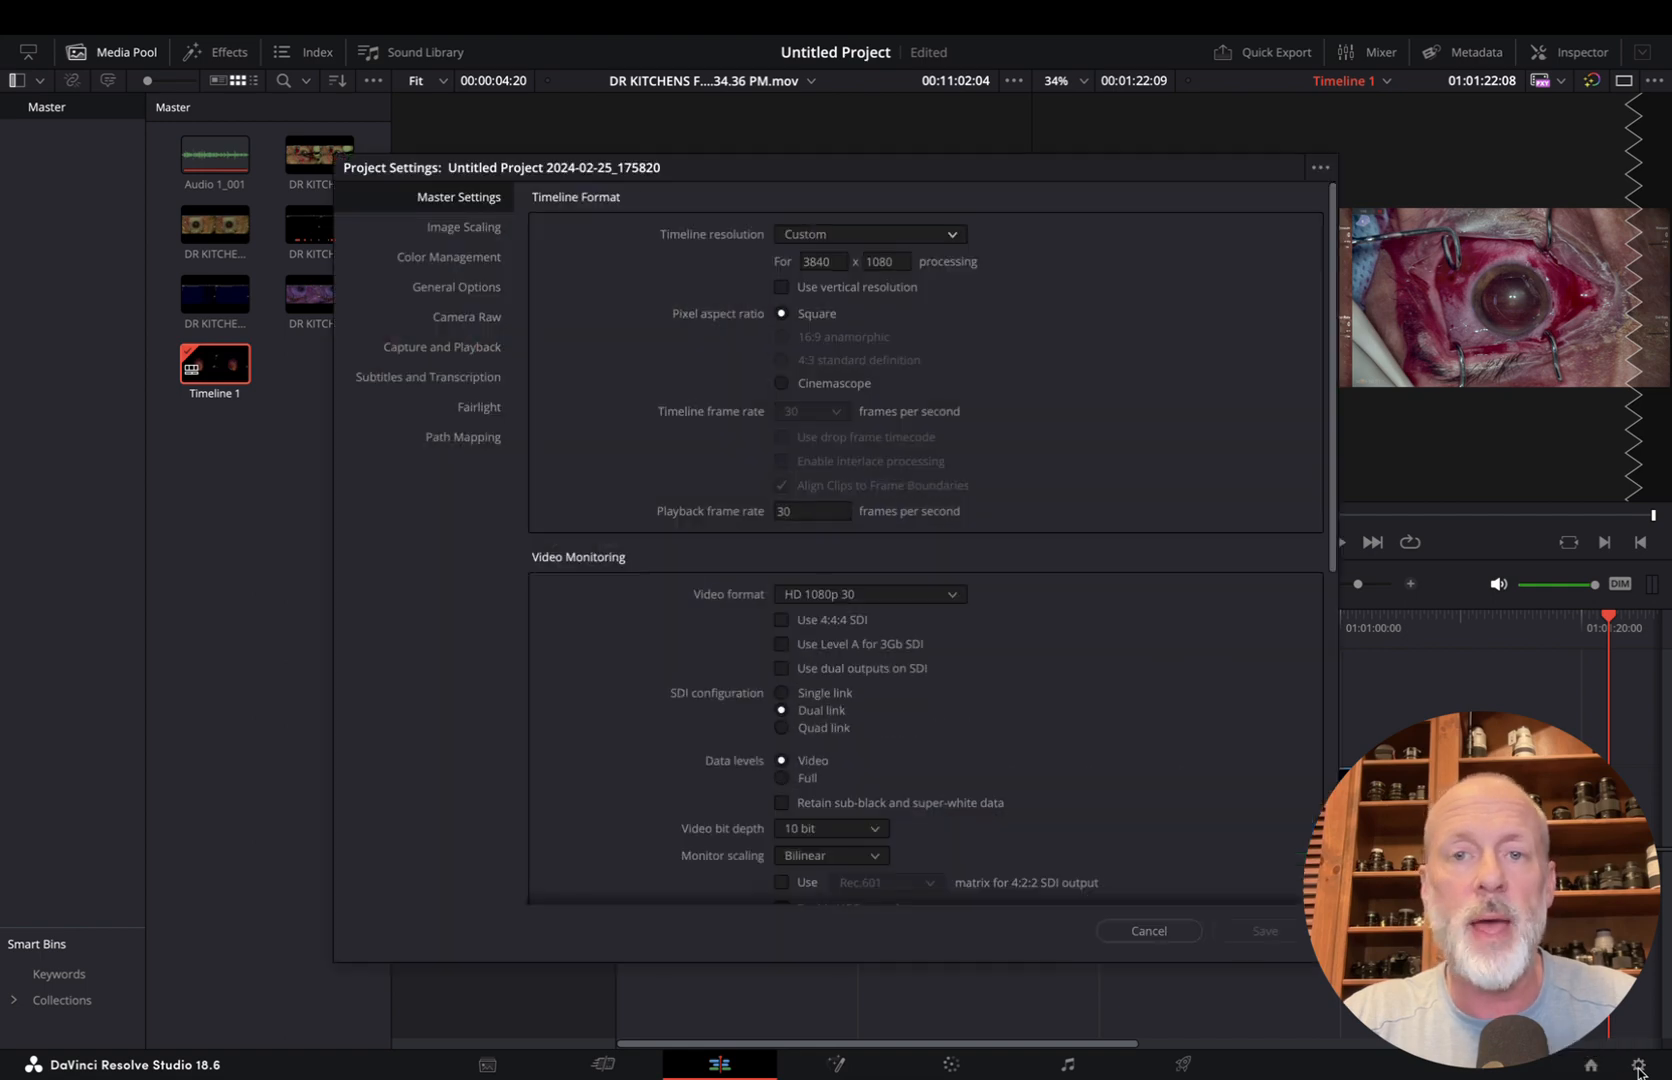
left_click(953, 238)
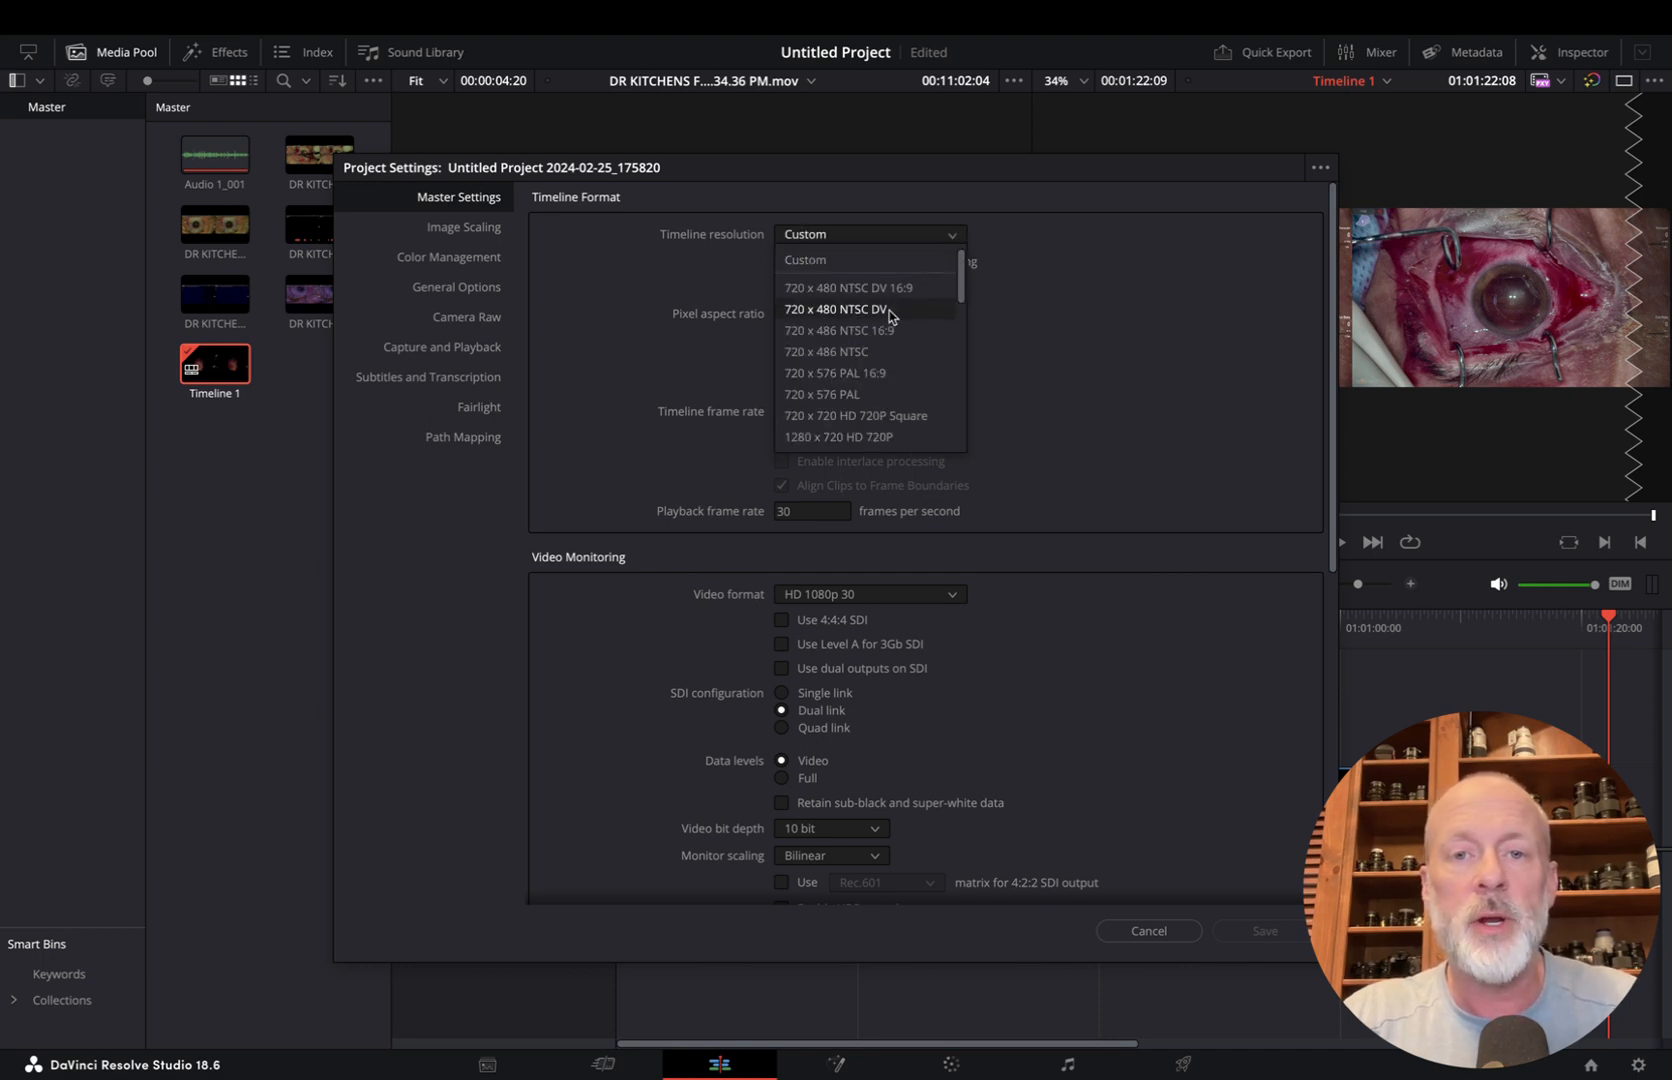
scroll(864, 387, "down", 3)
left_click(858, 409)
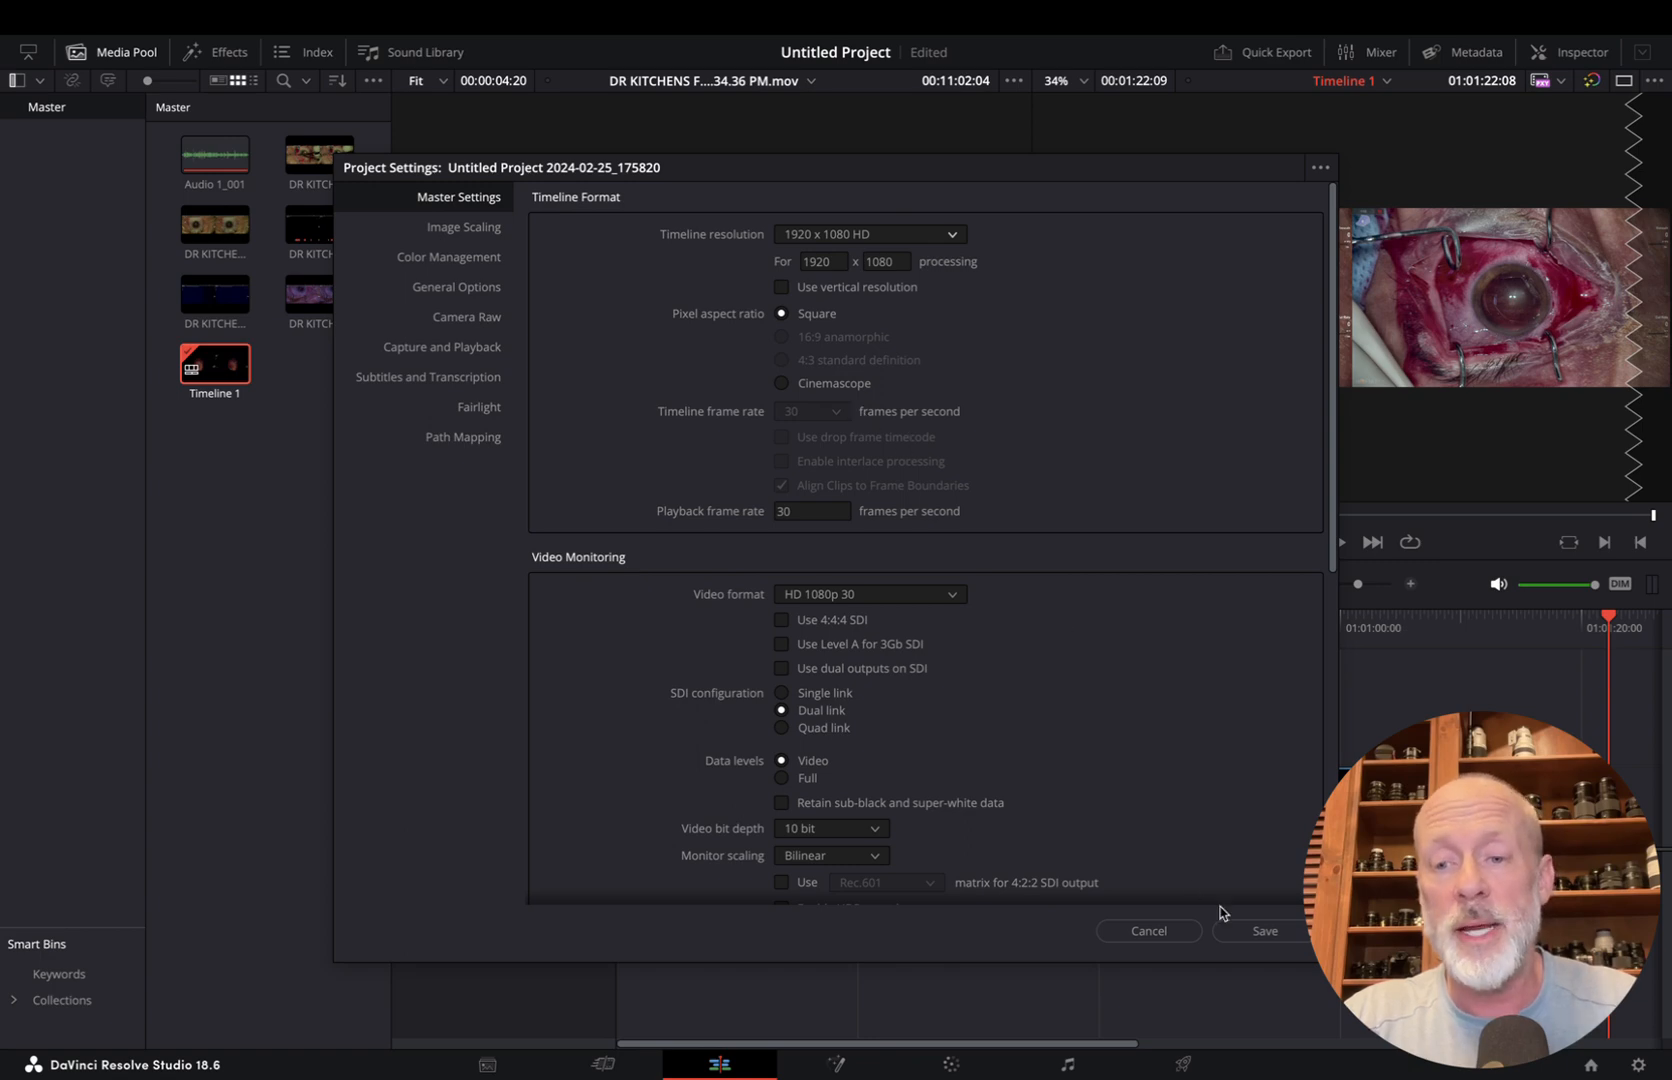
left_click(1265, 934)
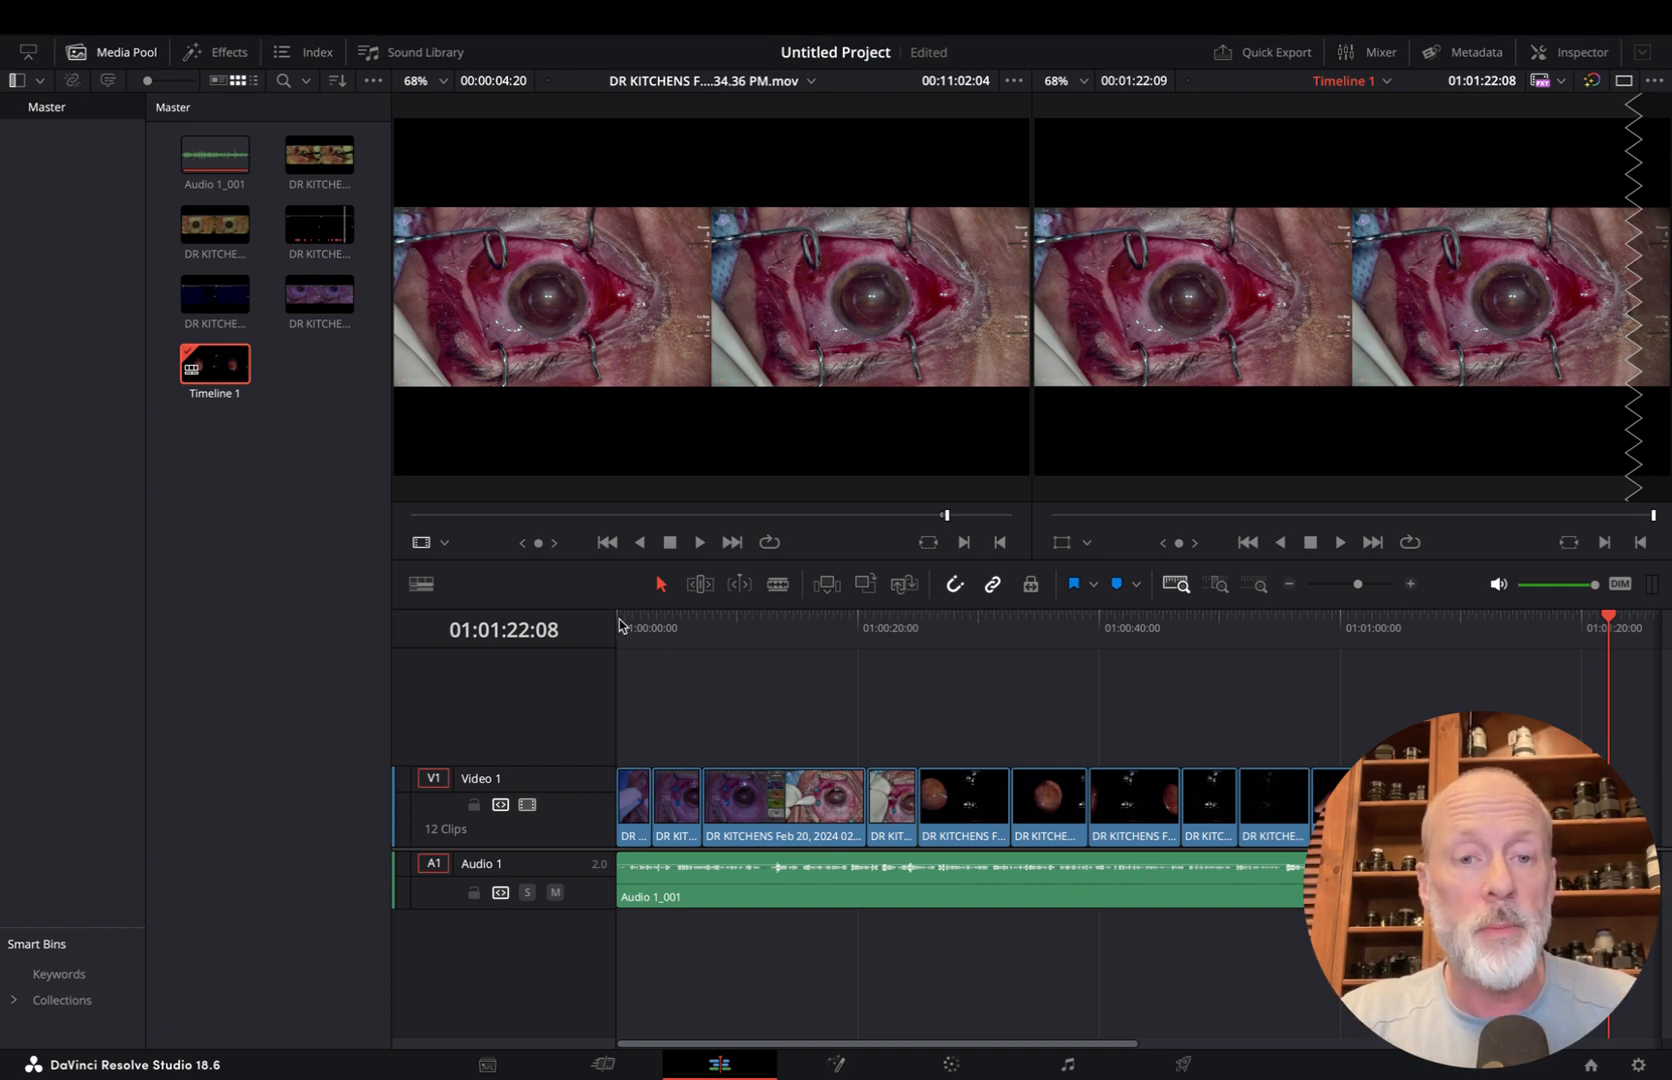
Turn off timeline snapping and set the first video clip's zoom to 2 in the Inspector
left_click(650, 626)
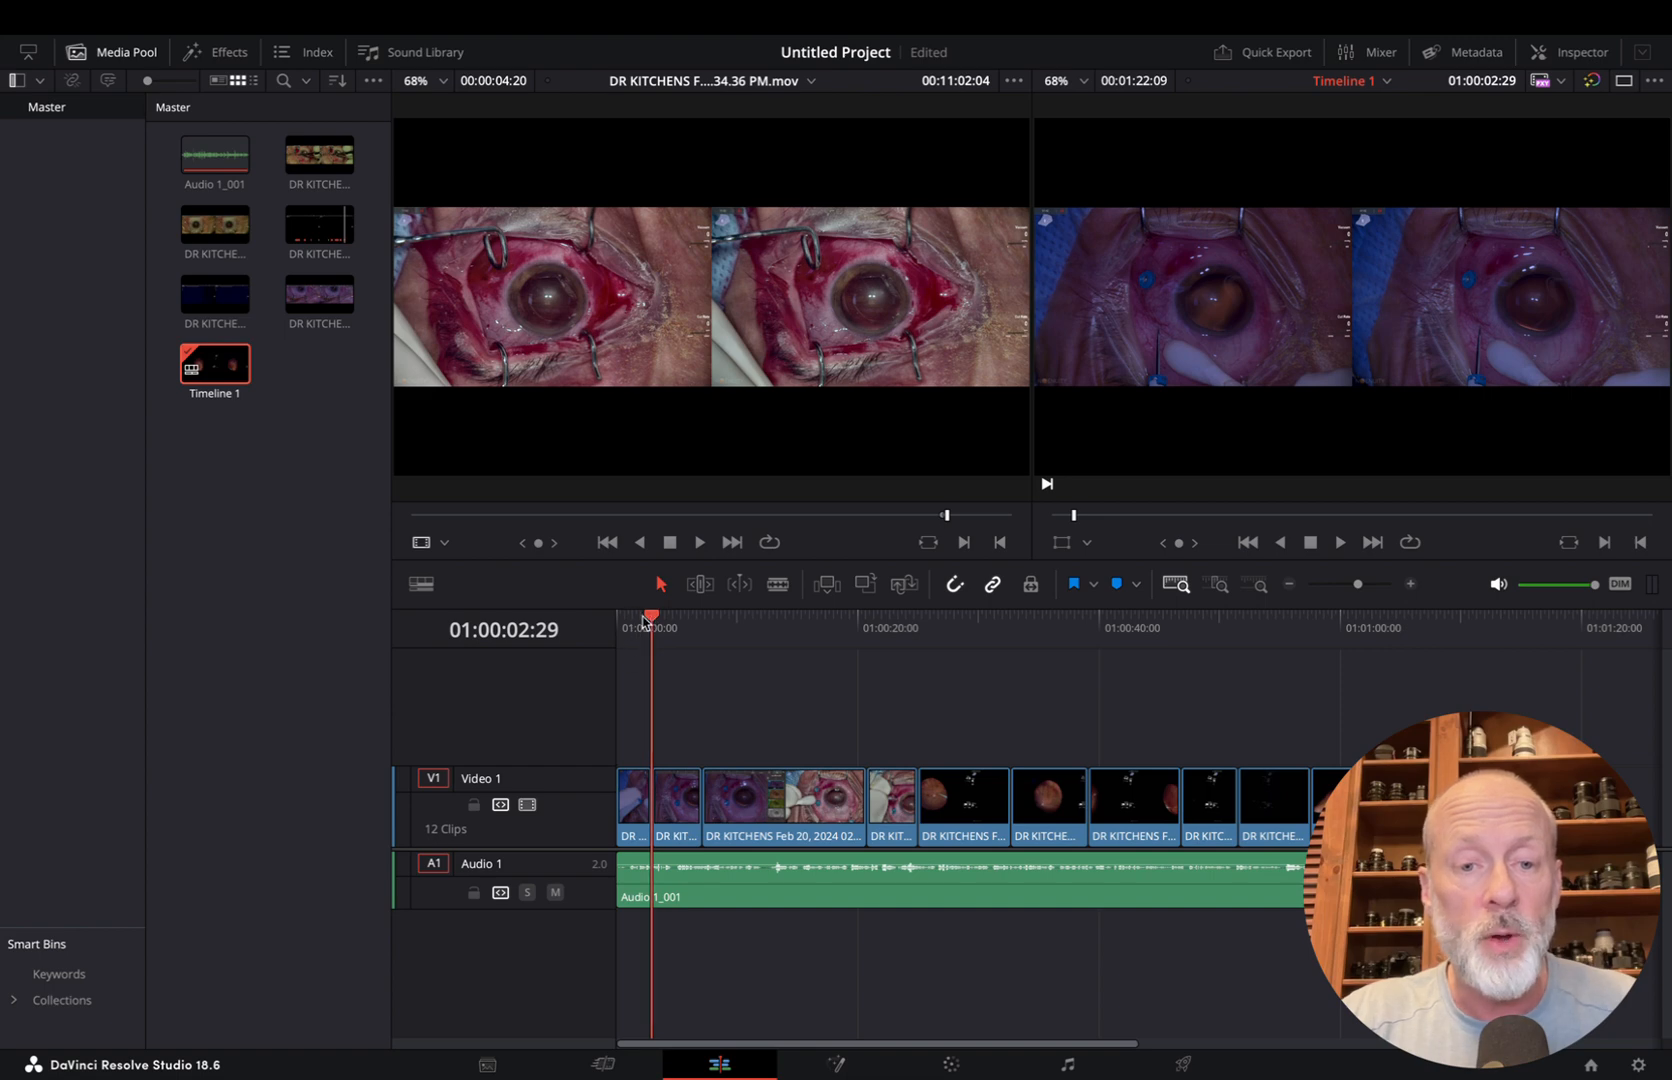
left_click_drag(645, 620, 636, 625)
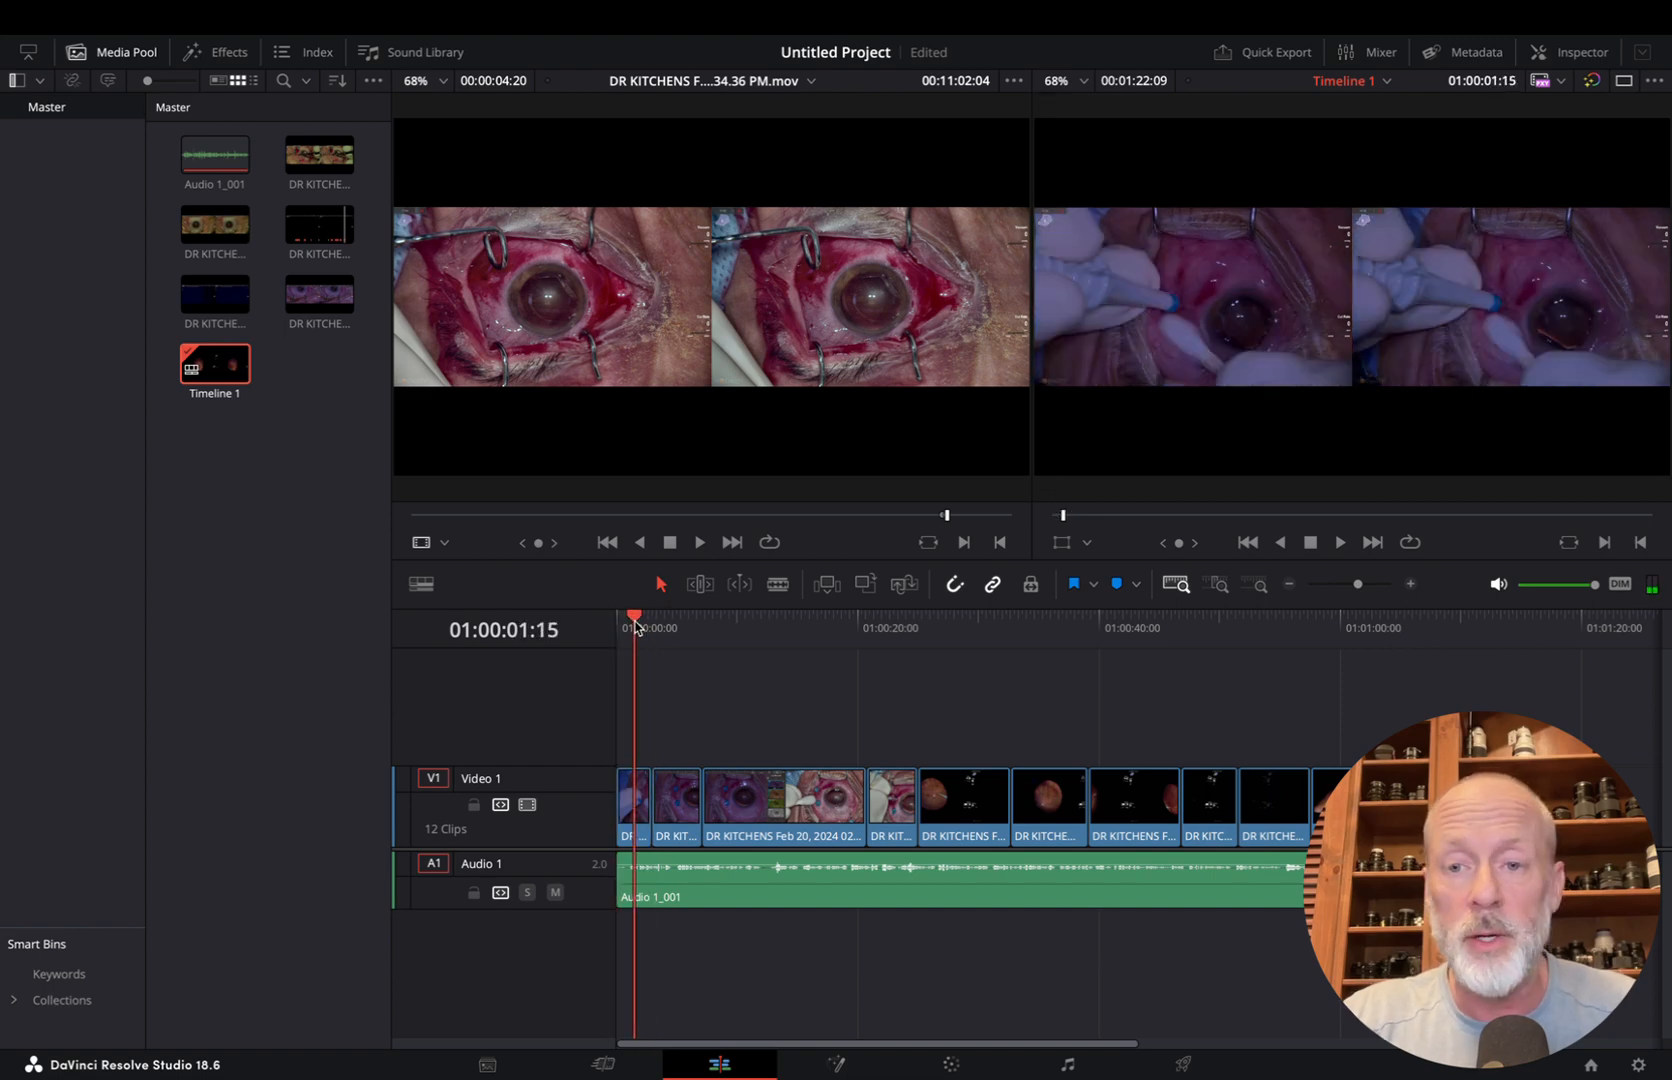
left_click(955, 584)
left_click(640, 820)
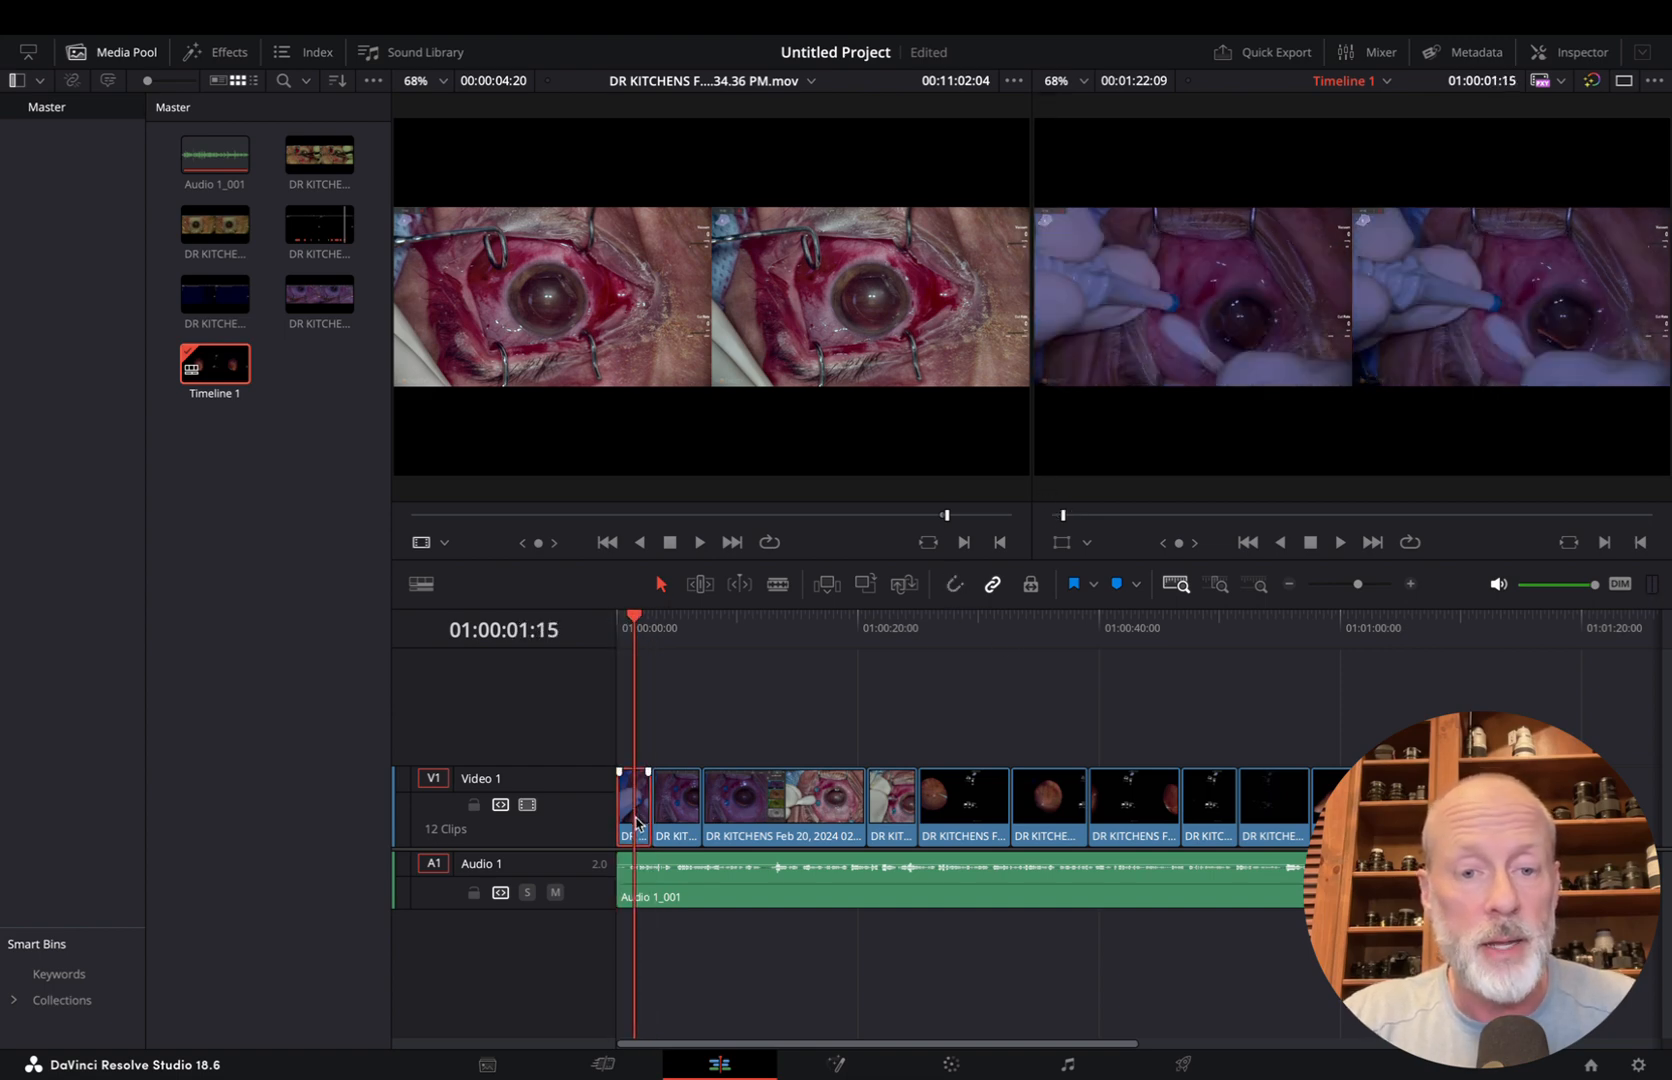
left_click(1582, 55)
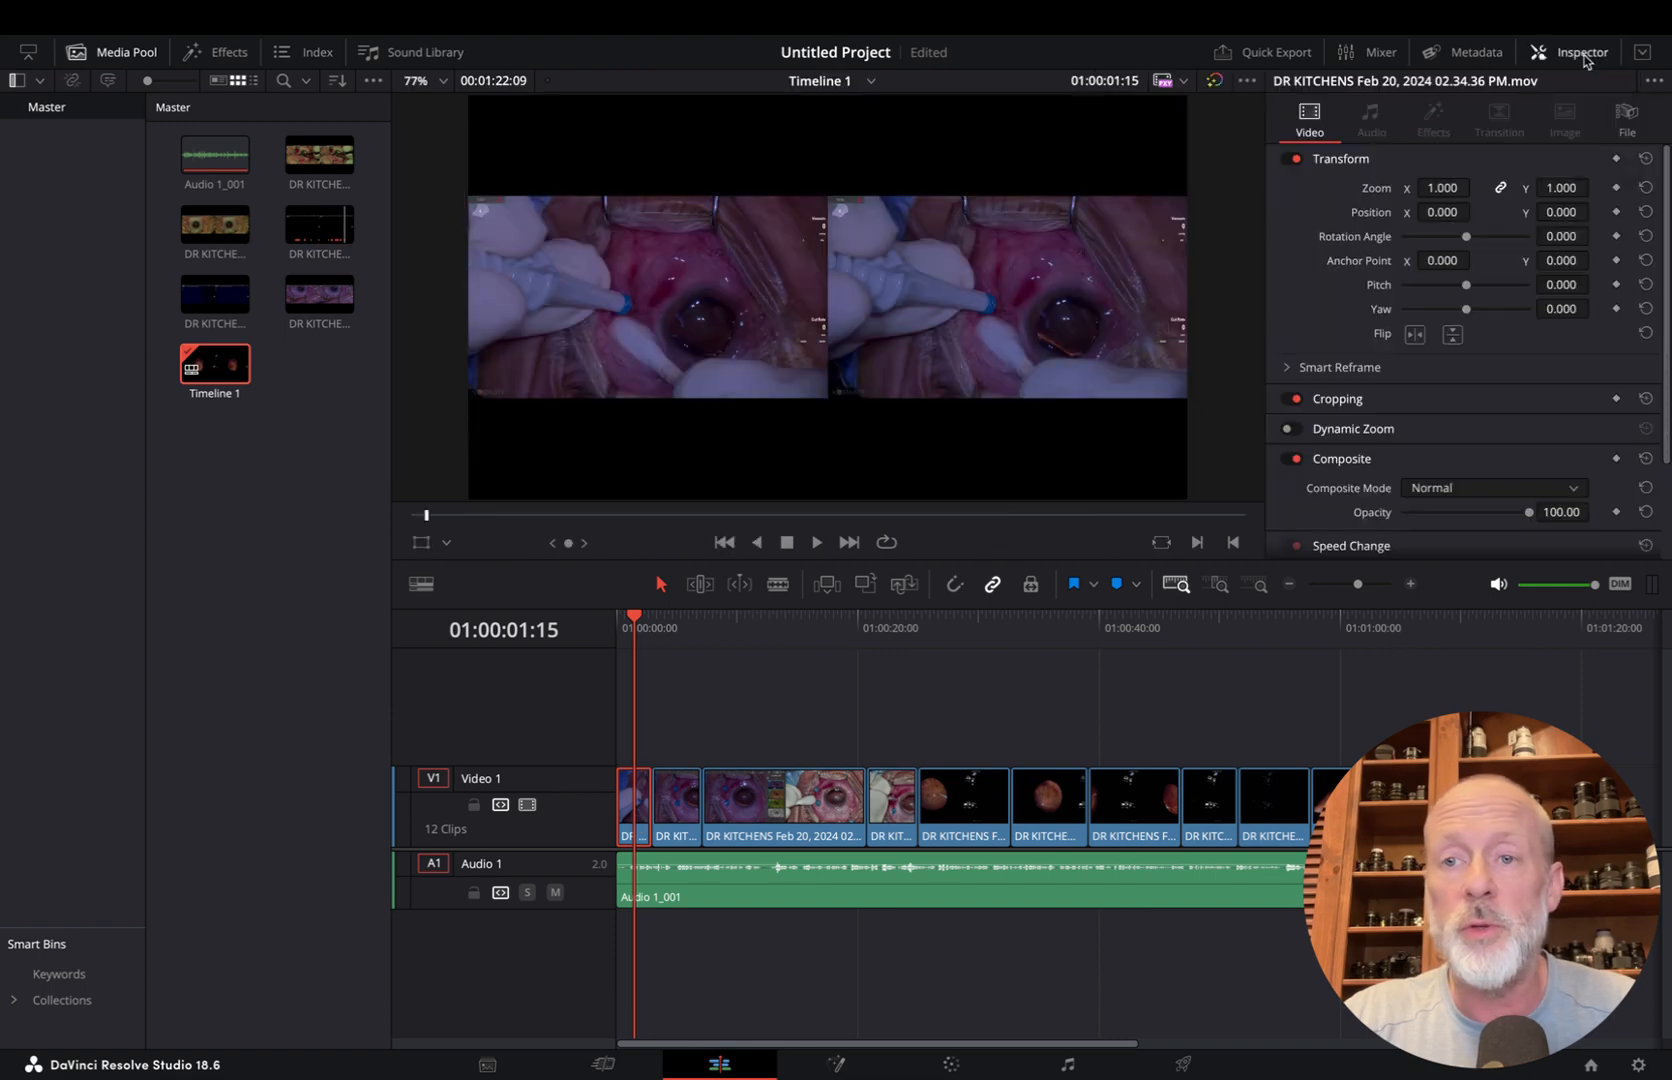
left_click(1441, 190)
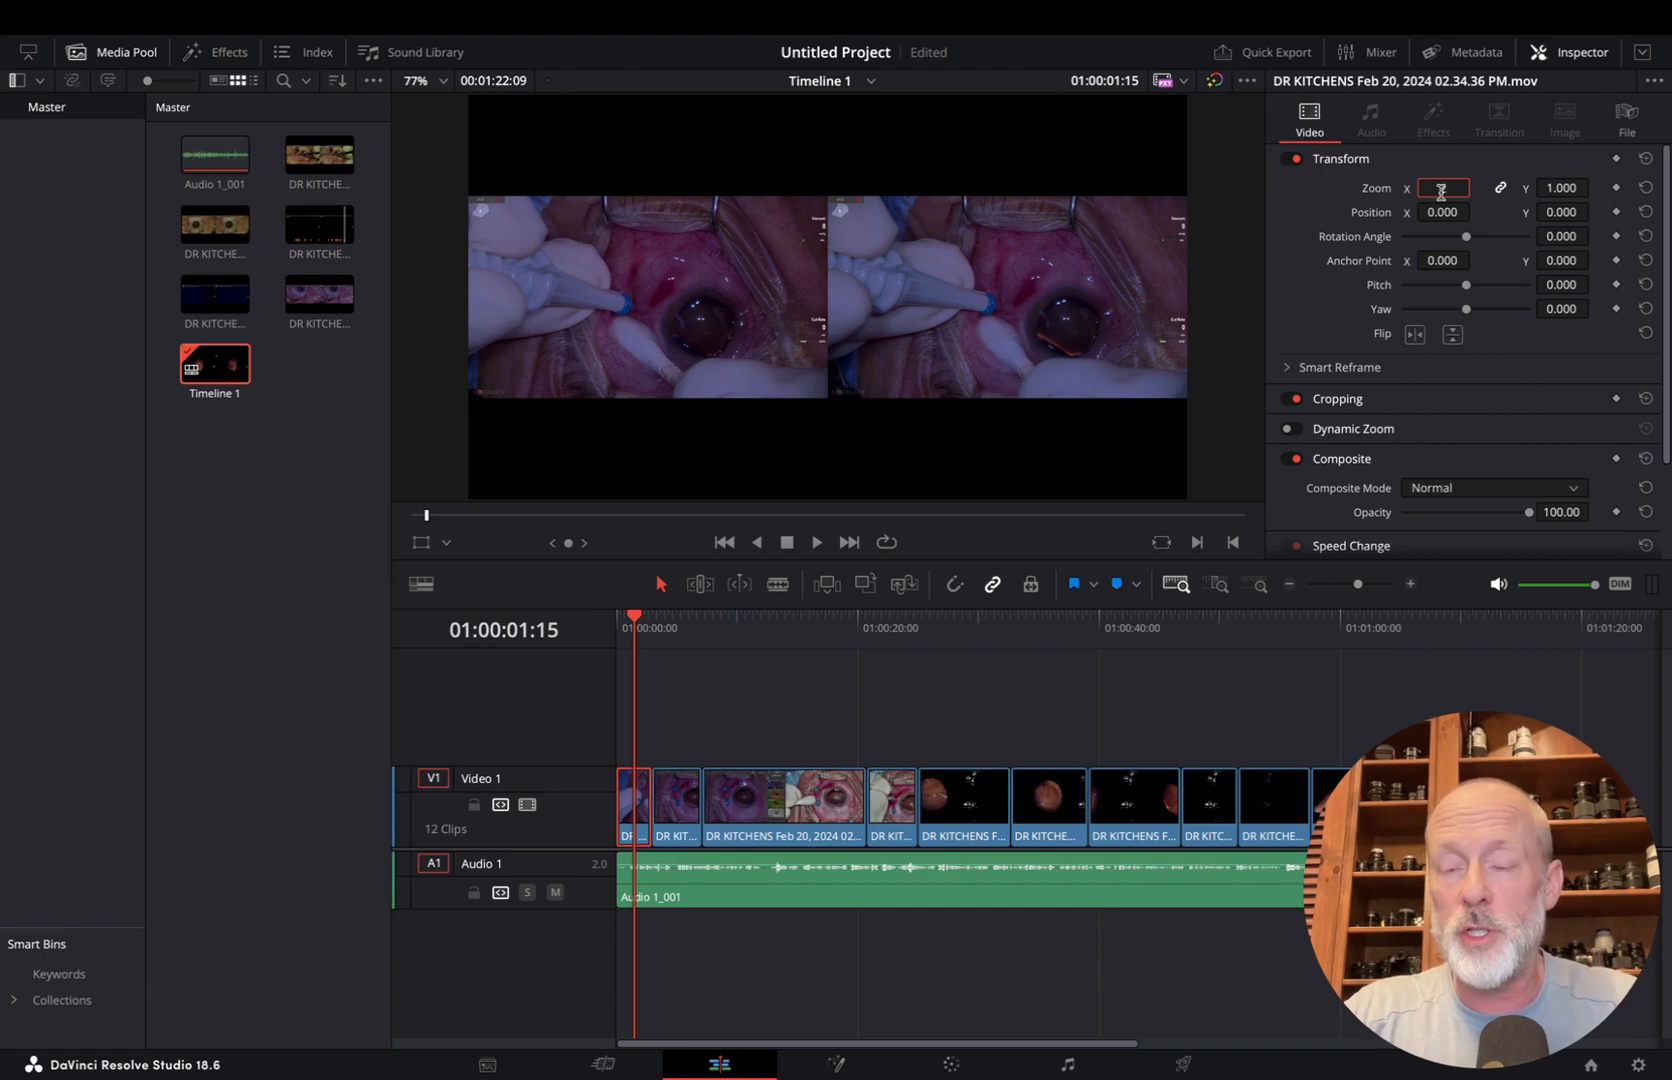
type("2")
key("Return")
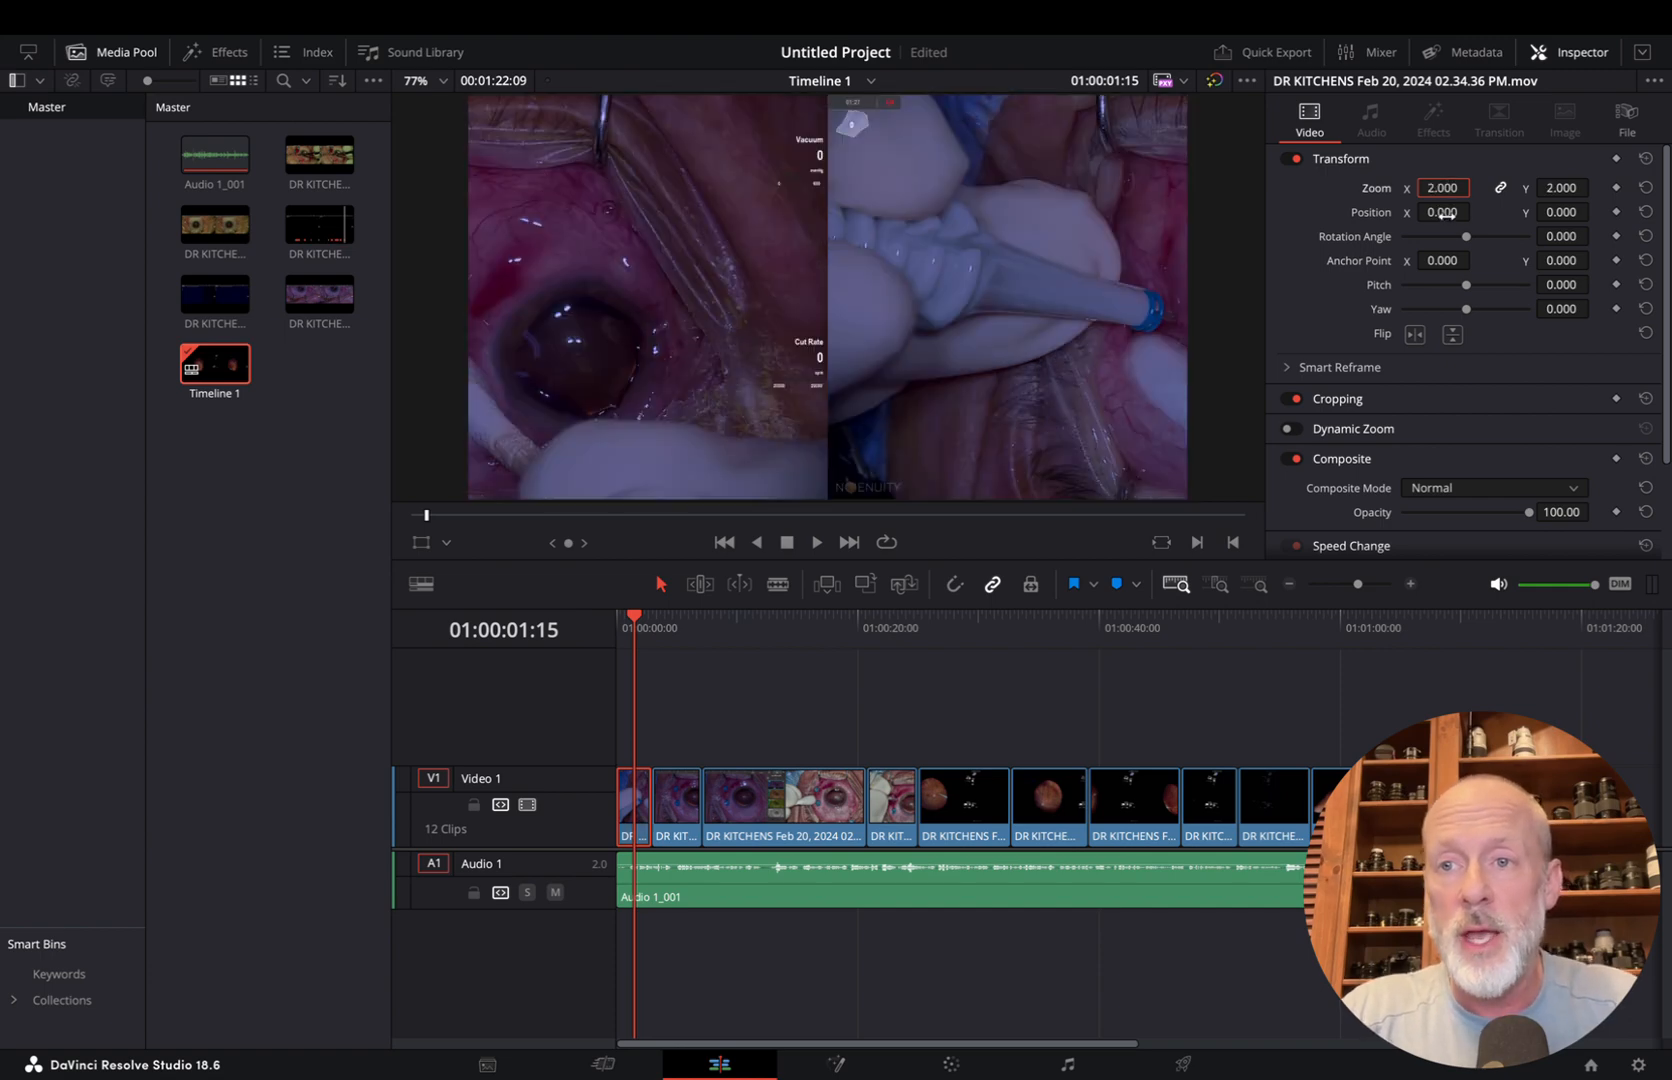
Set the first clip's horizontal position to 960 so only one eye's view fills the frame
left_click(1443, 212)
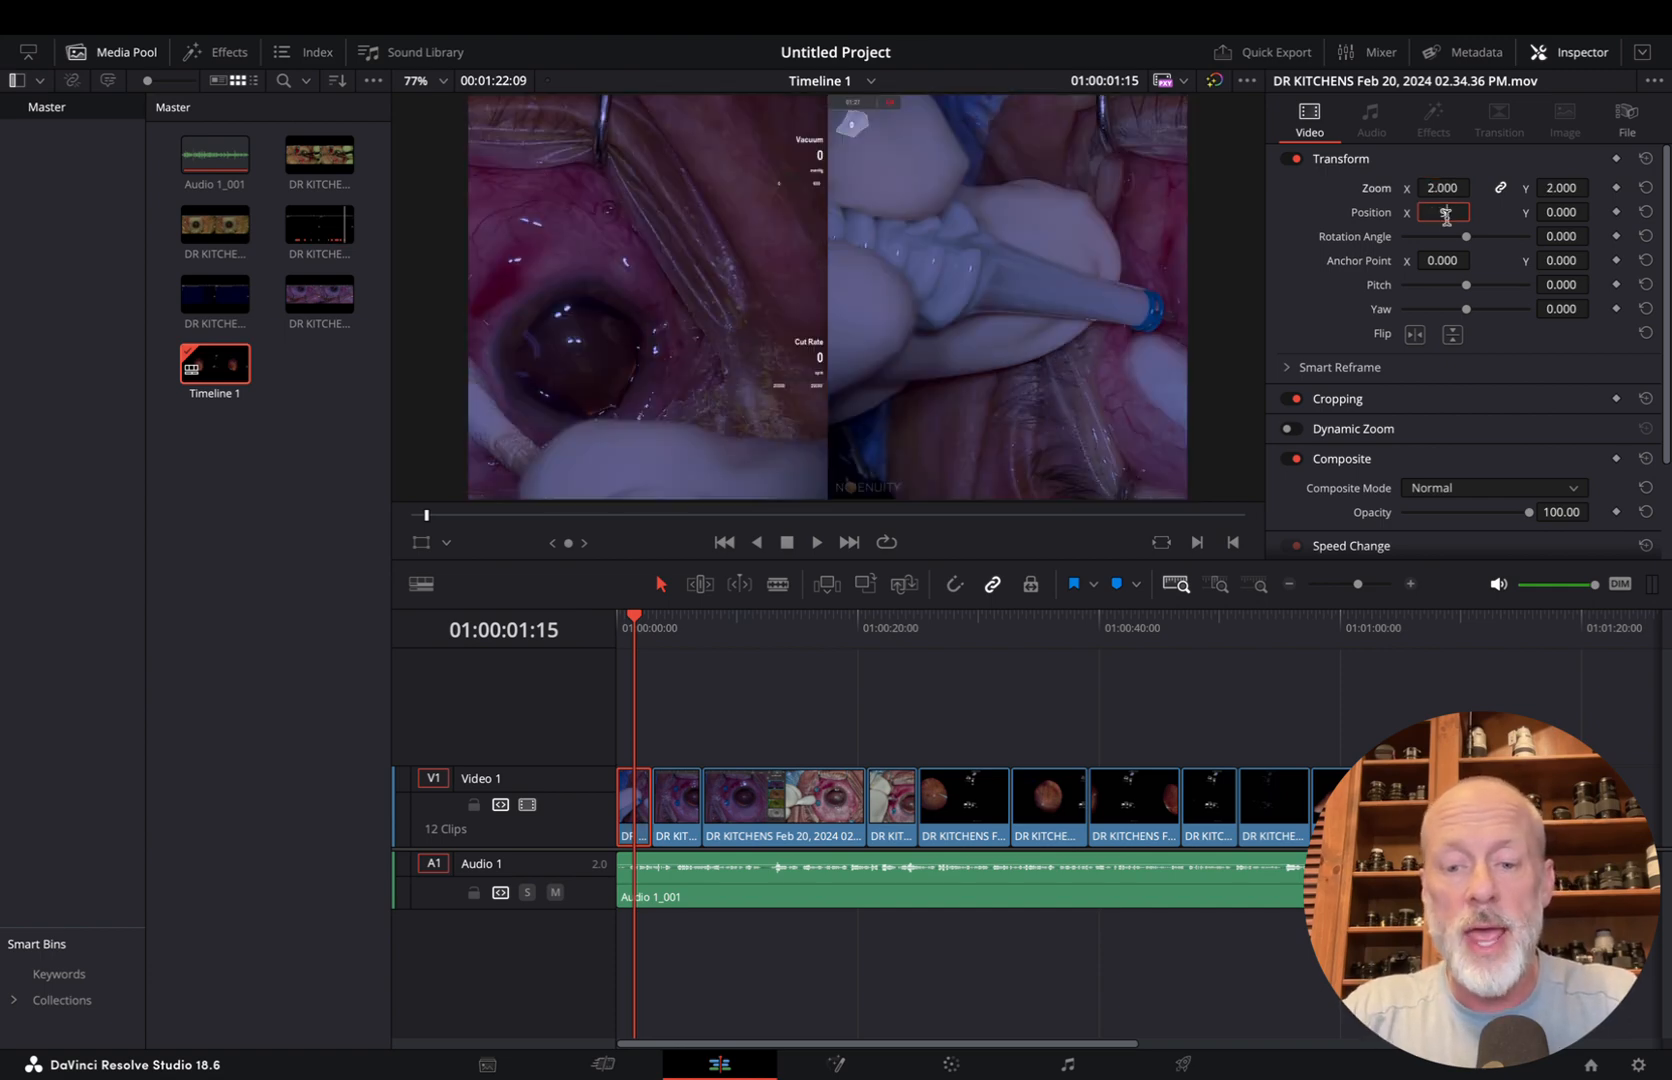
type("960")
key("Return")
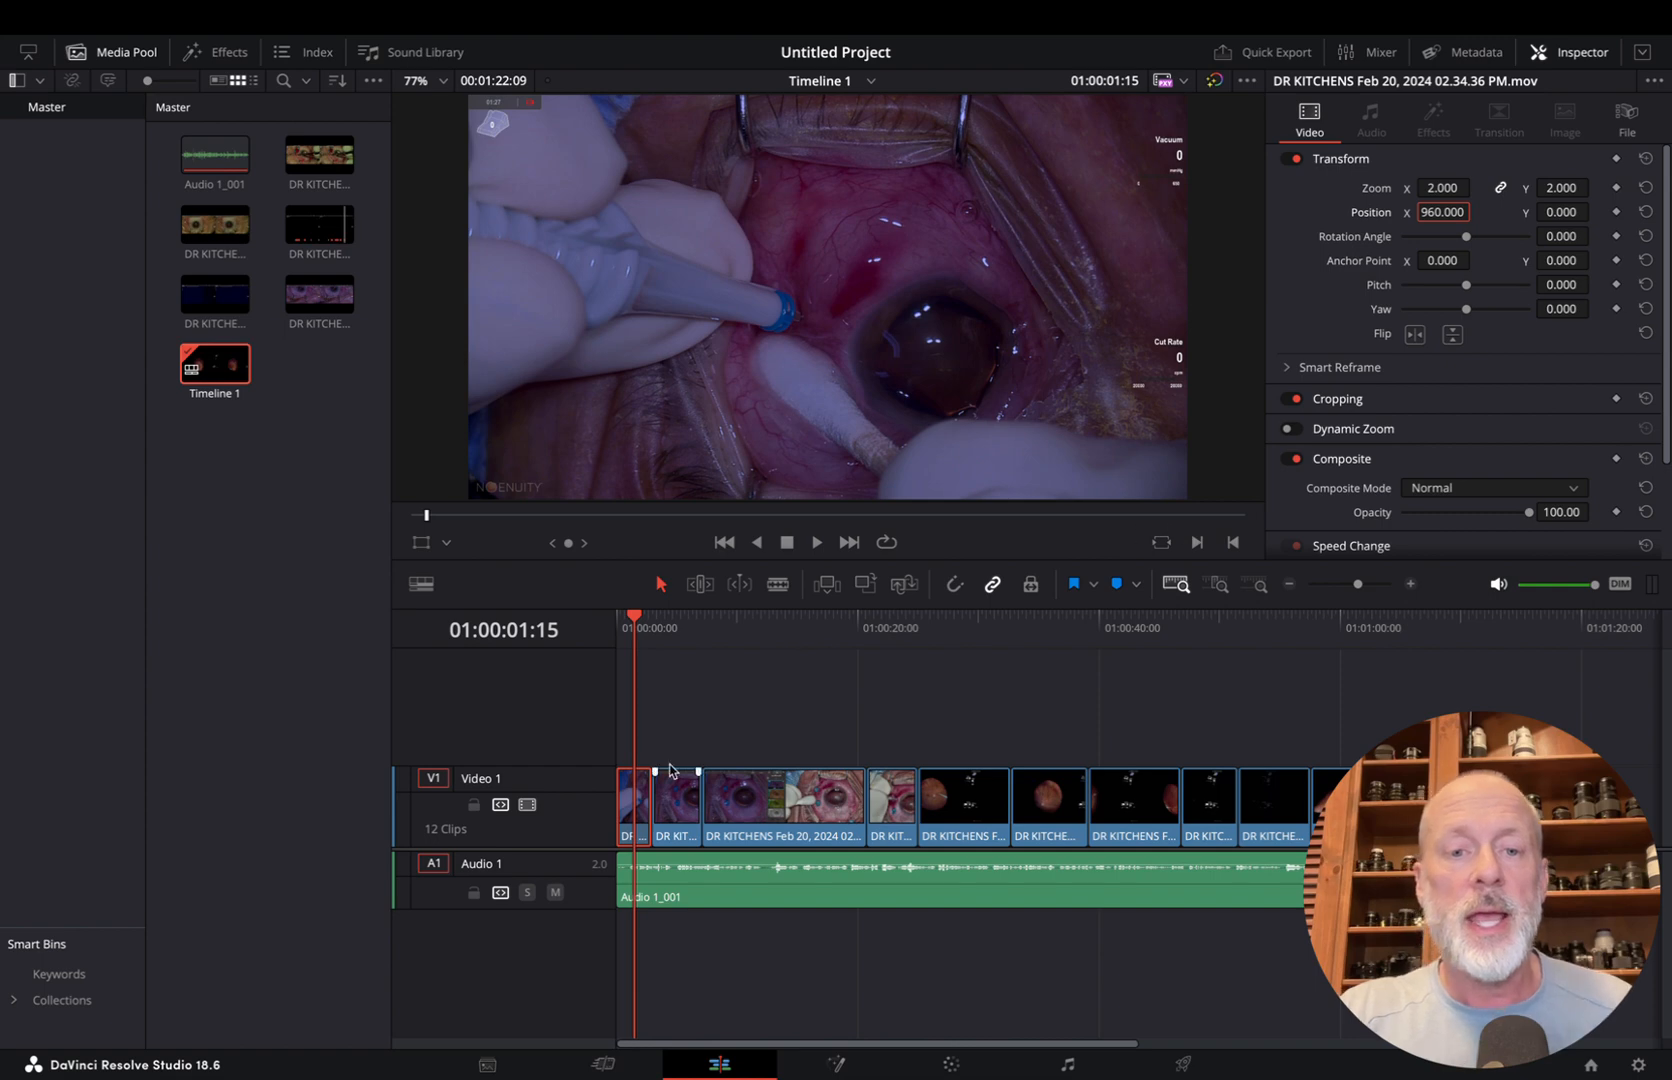
mouse_move(645, 624)
left_mouse_down()
mouse_move(628, 624)
mouse_move(672, 624)
mouse_move(629, 624)
left_mouse_up()
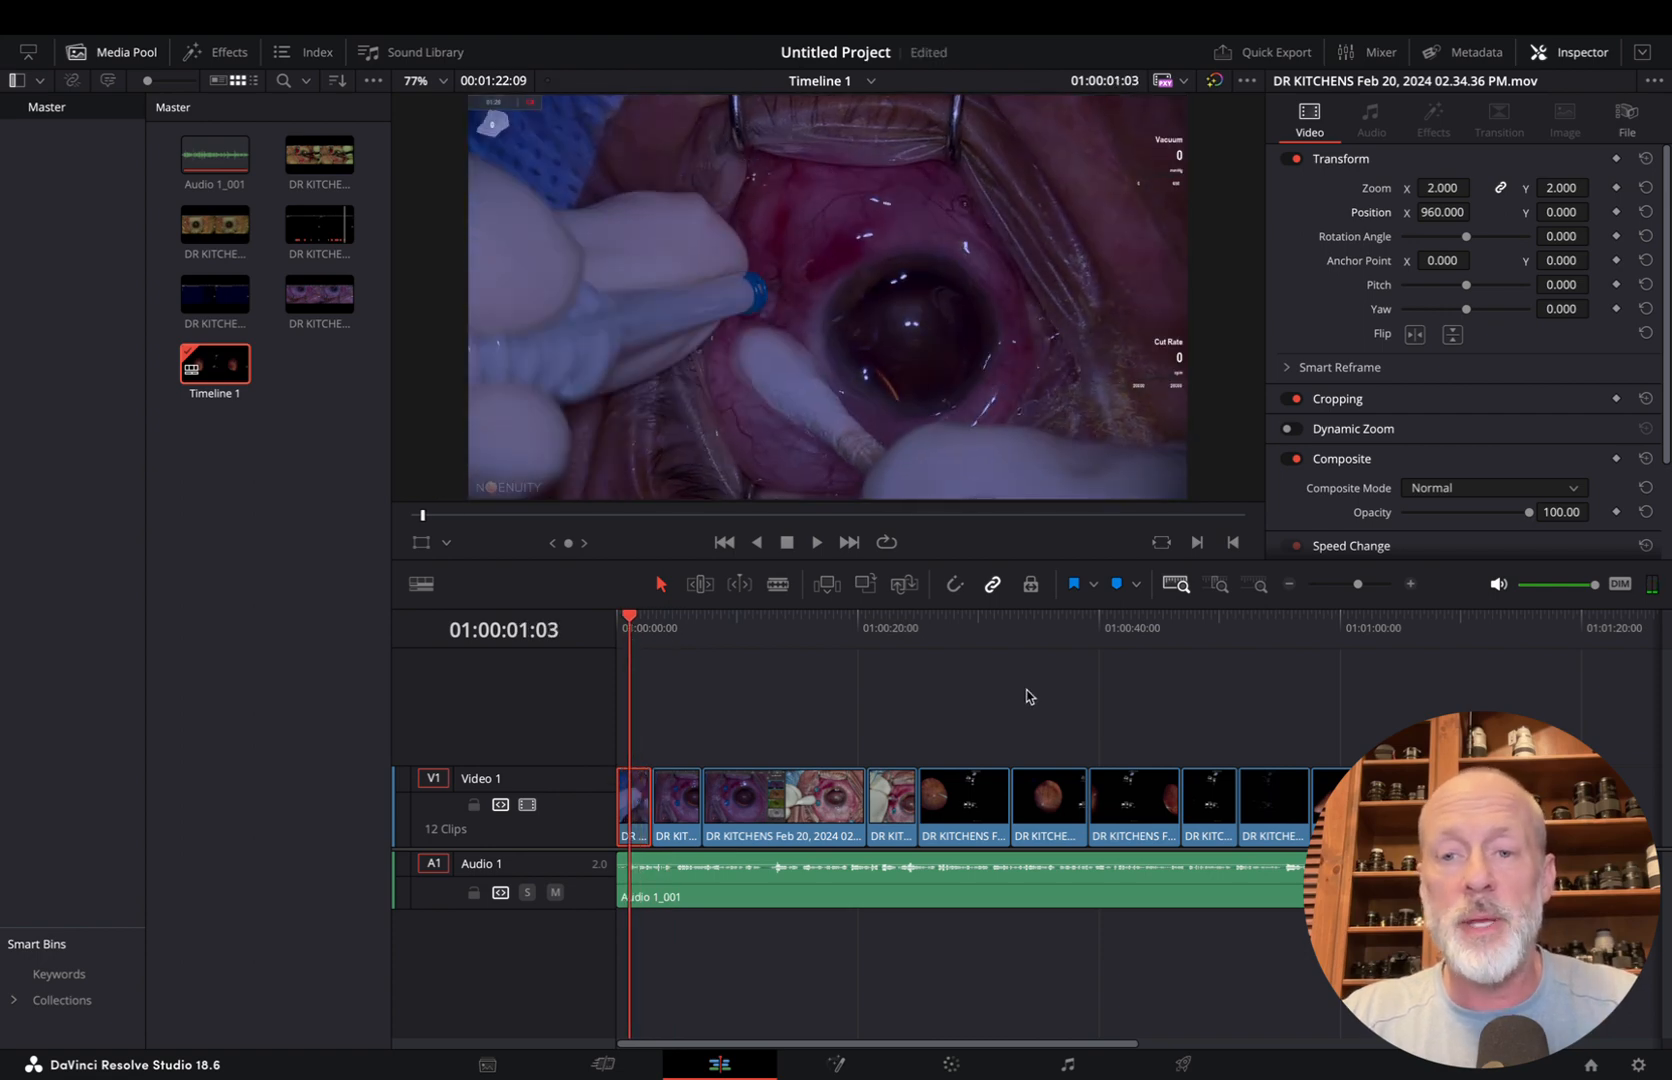
Paste the first clip's zoom, scale and crop attributes onto the other eleven video clips
scroll(1183, 690, "right", 5)
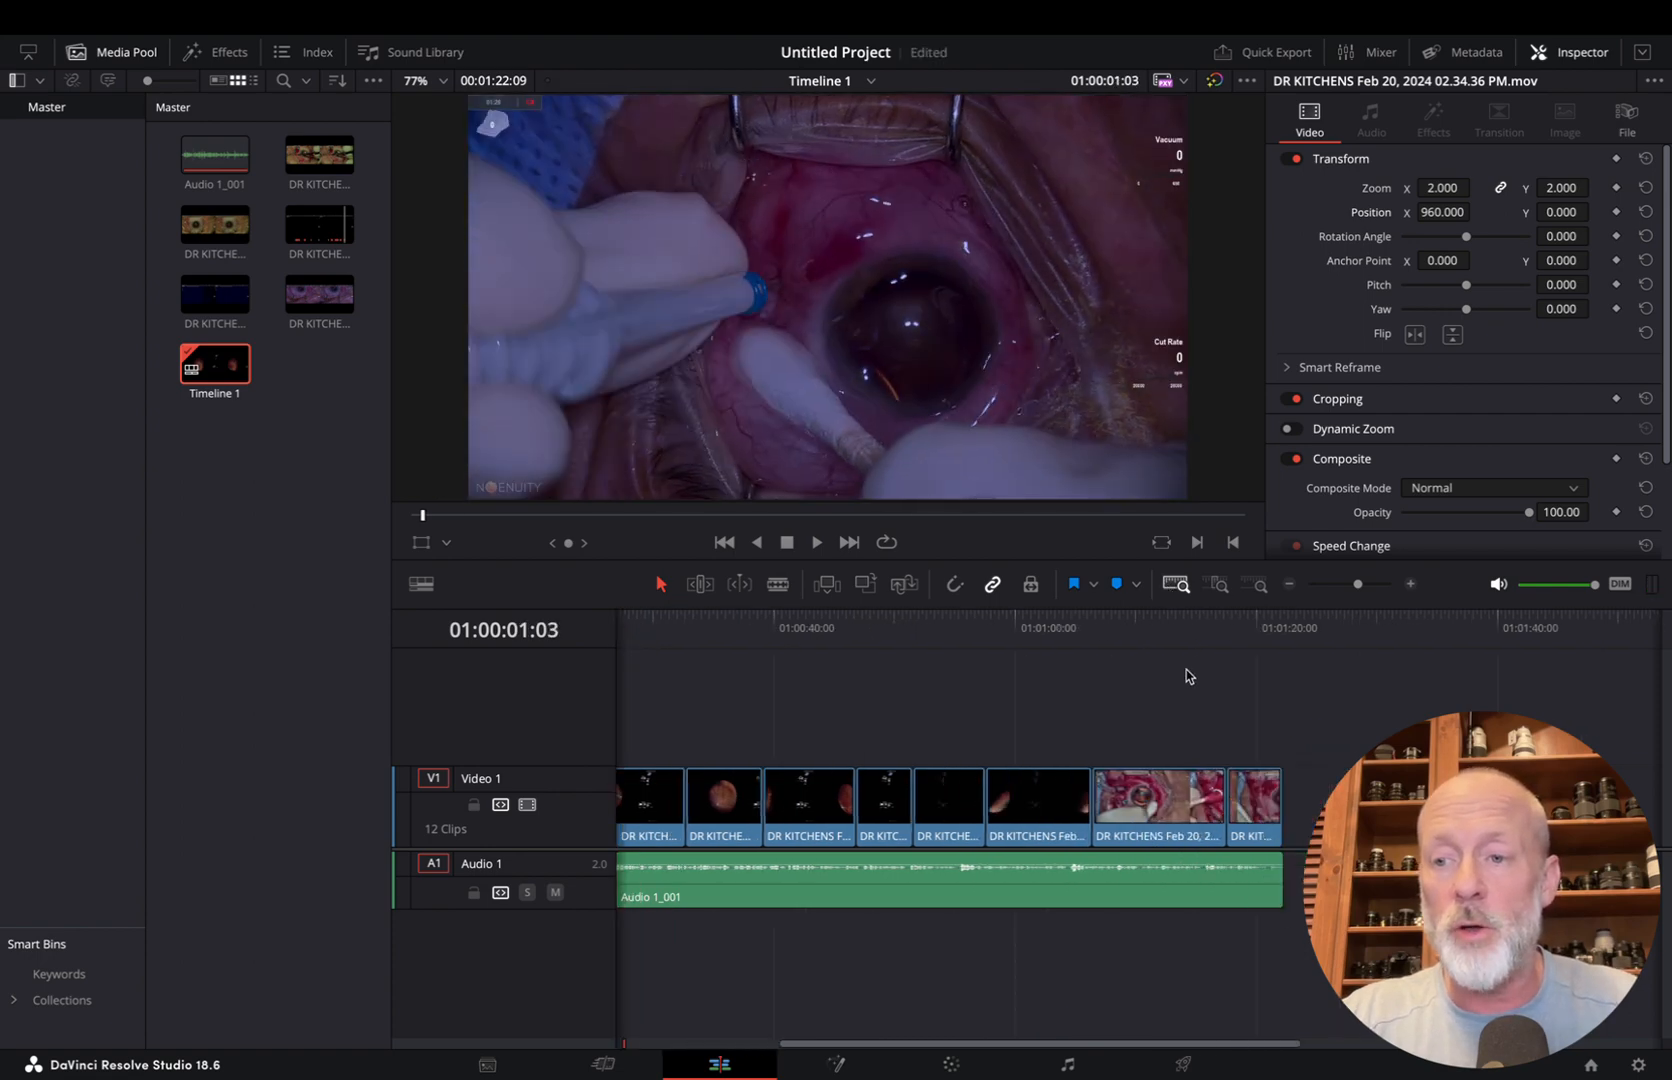
scroll(1189, 677, "right", 5)
scroll(1189, 677, "left", 10)
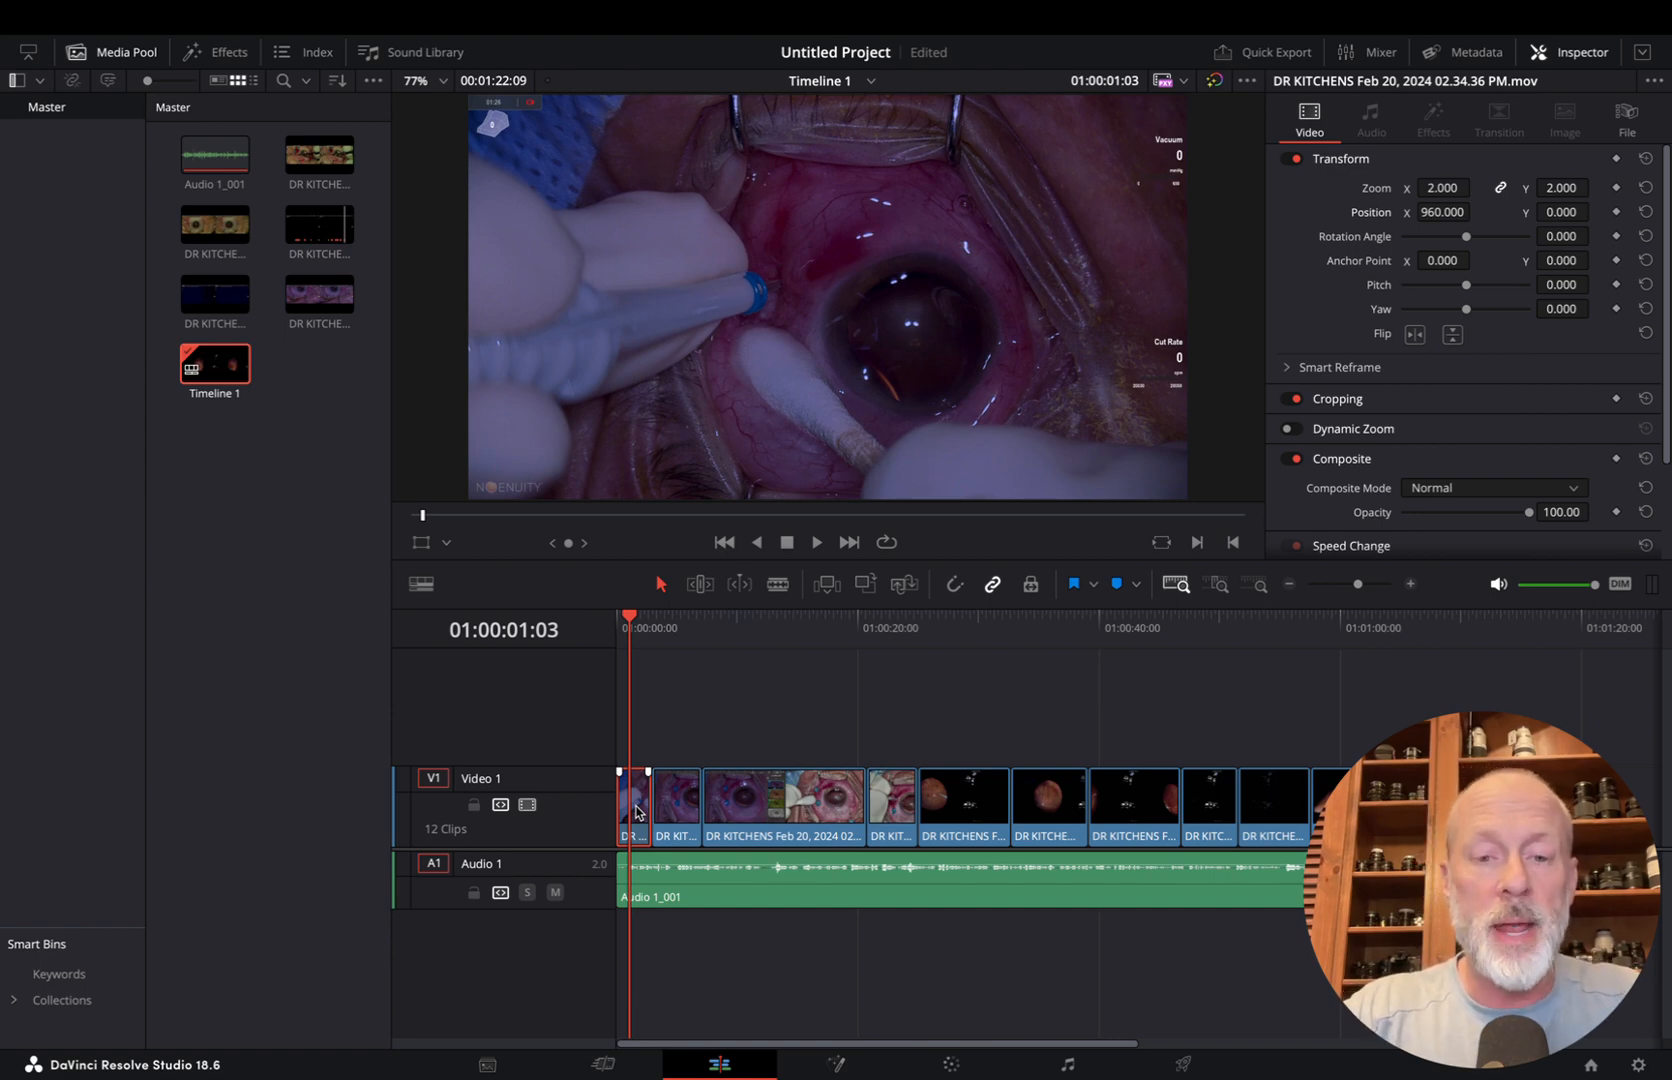
left_click_drag(683, 687, 1645, 797)
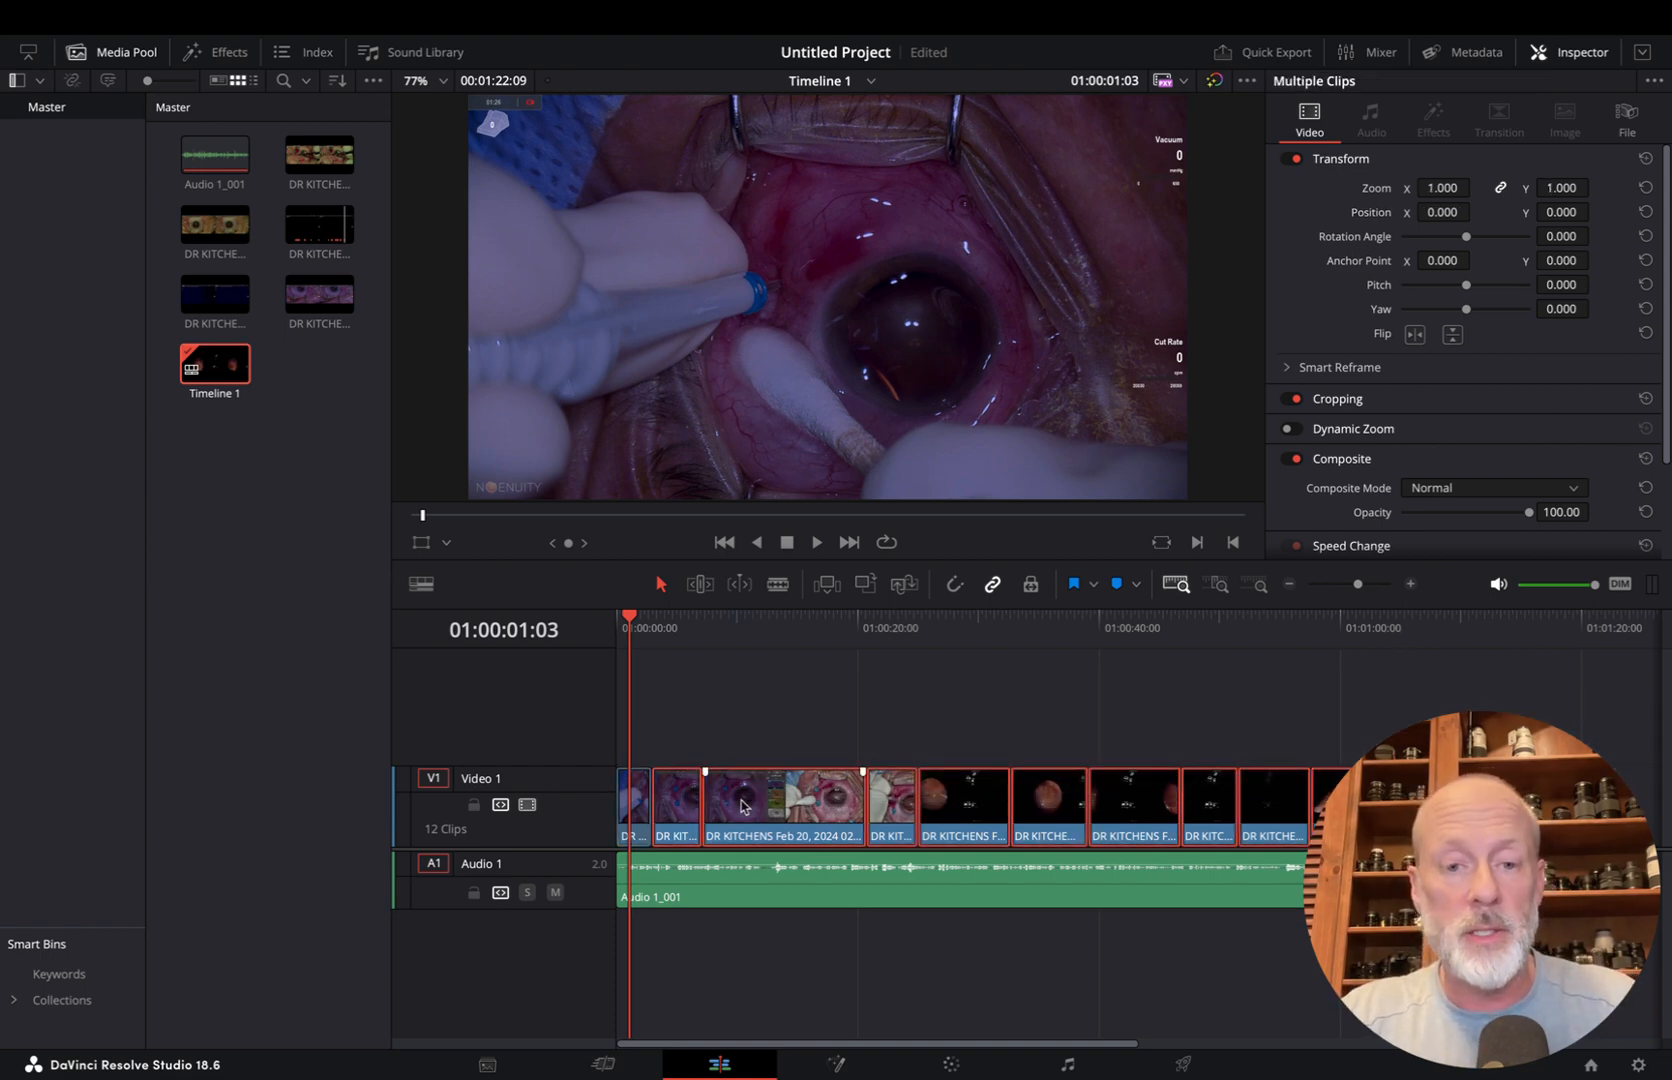
left_click(792, 630)
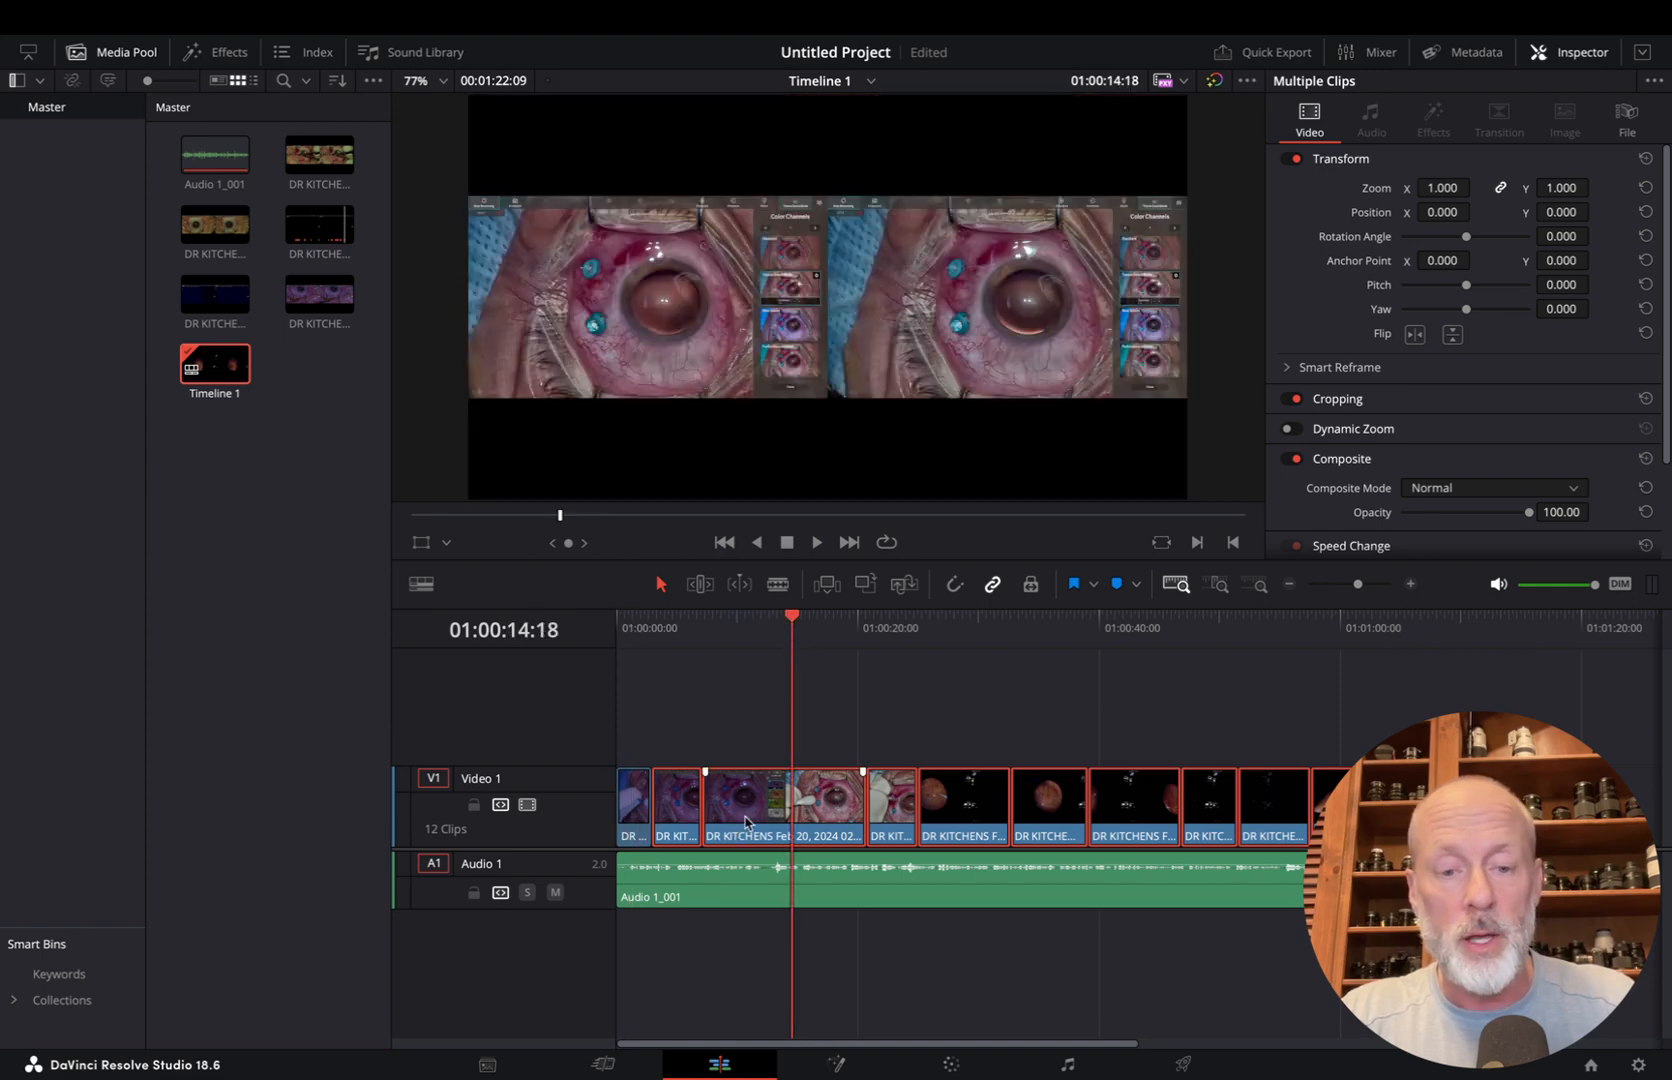
right_click(745, 822)
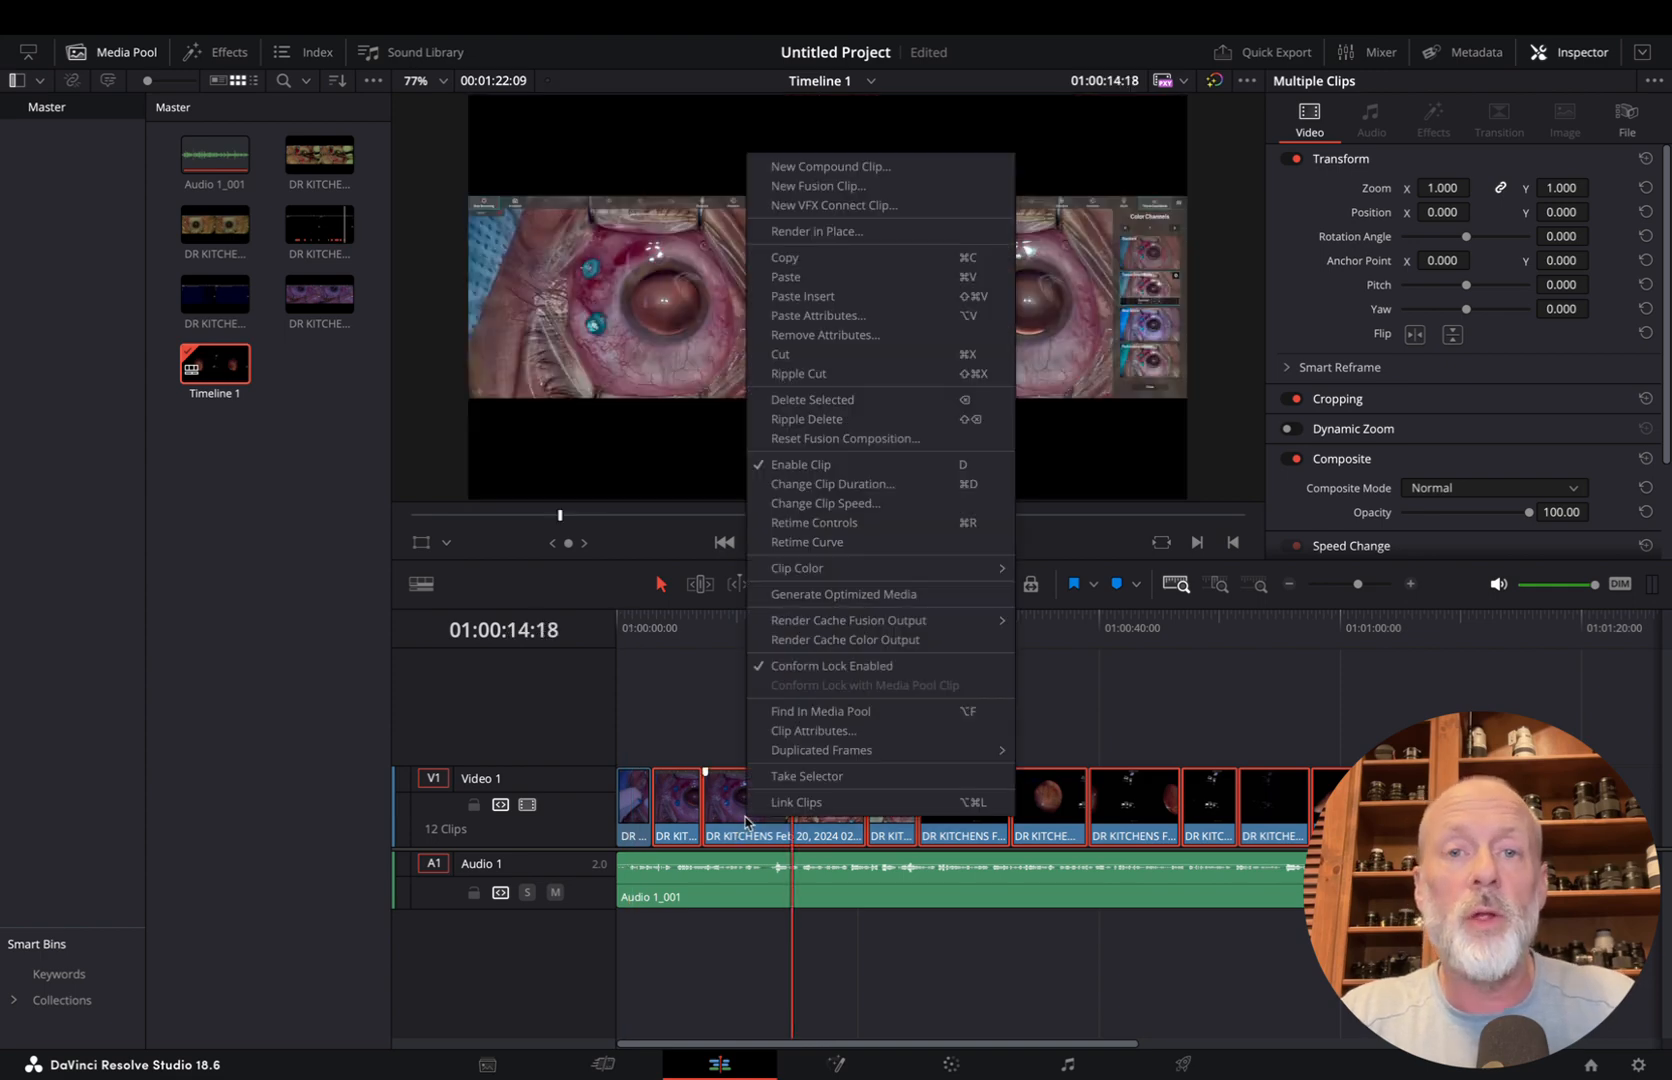
left_click(826, 315)
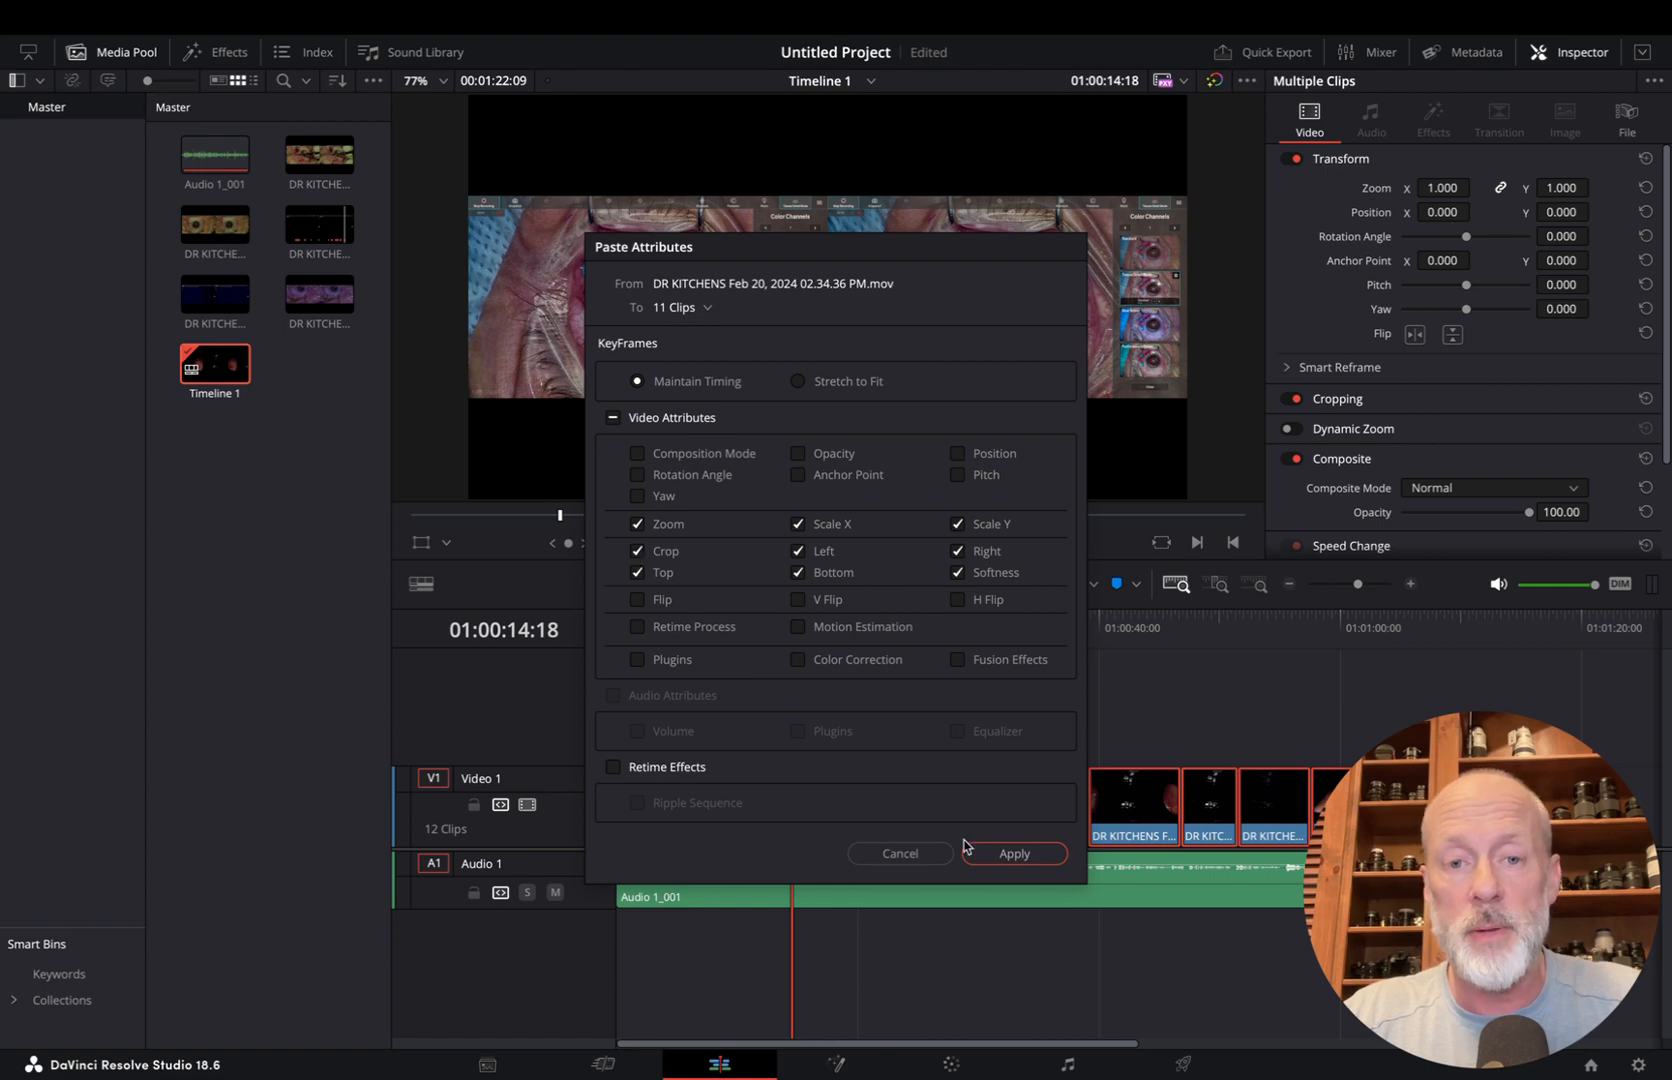
left_click(1013, 855)
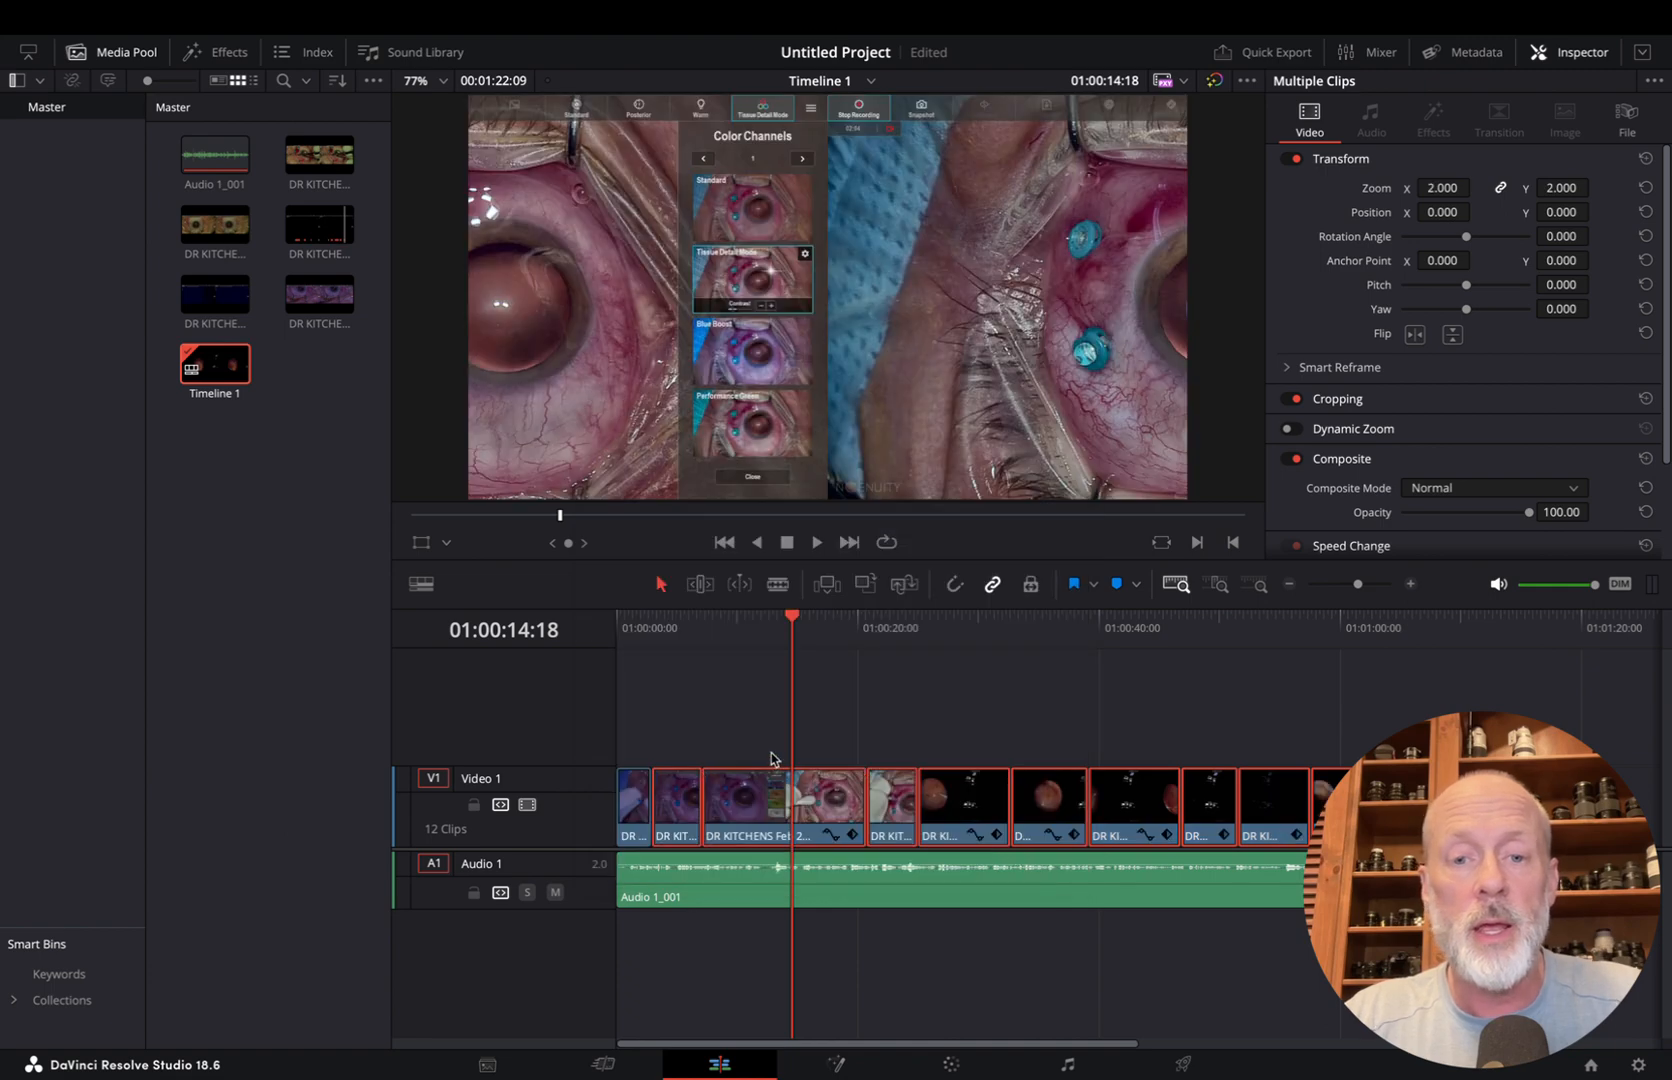
Check the framing around 01:00:22:16 and undo the pasted attributes
key("ctrl+s")
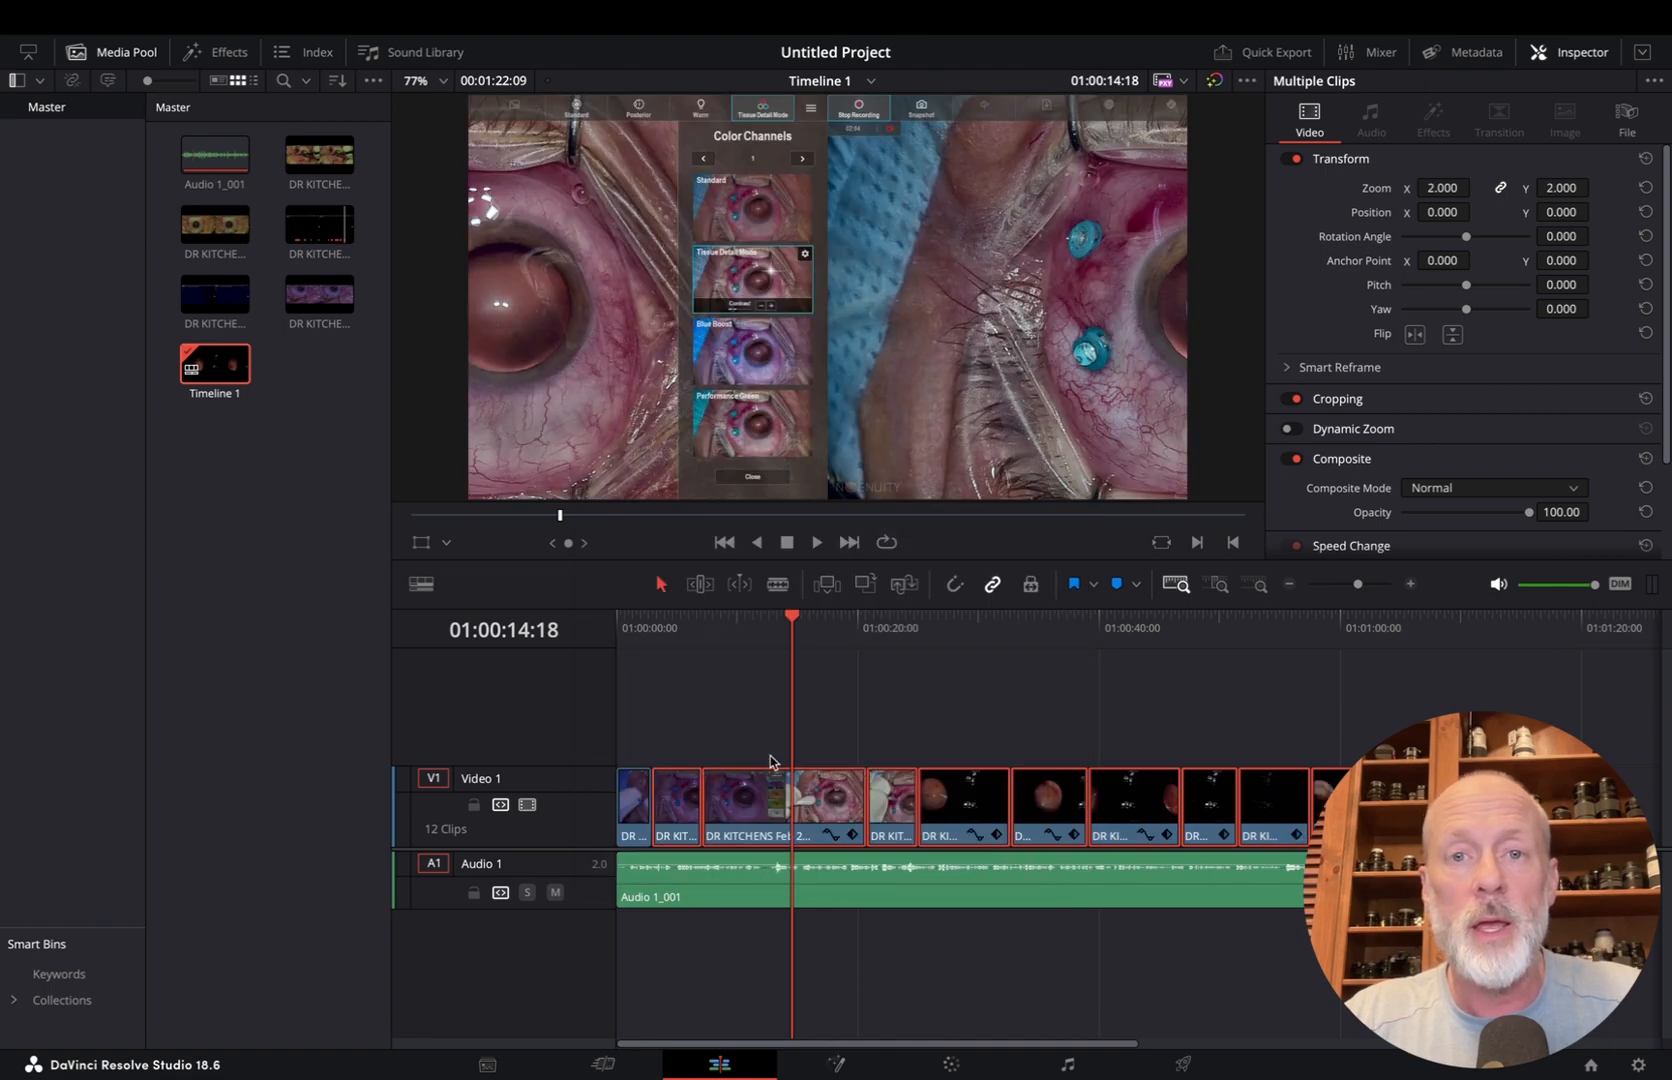
left_click(888, 630)
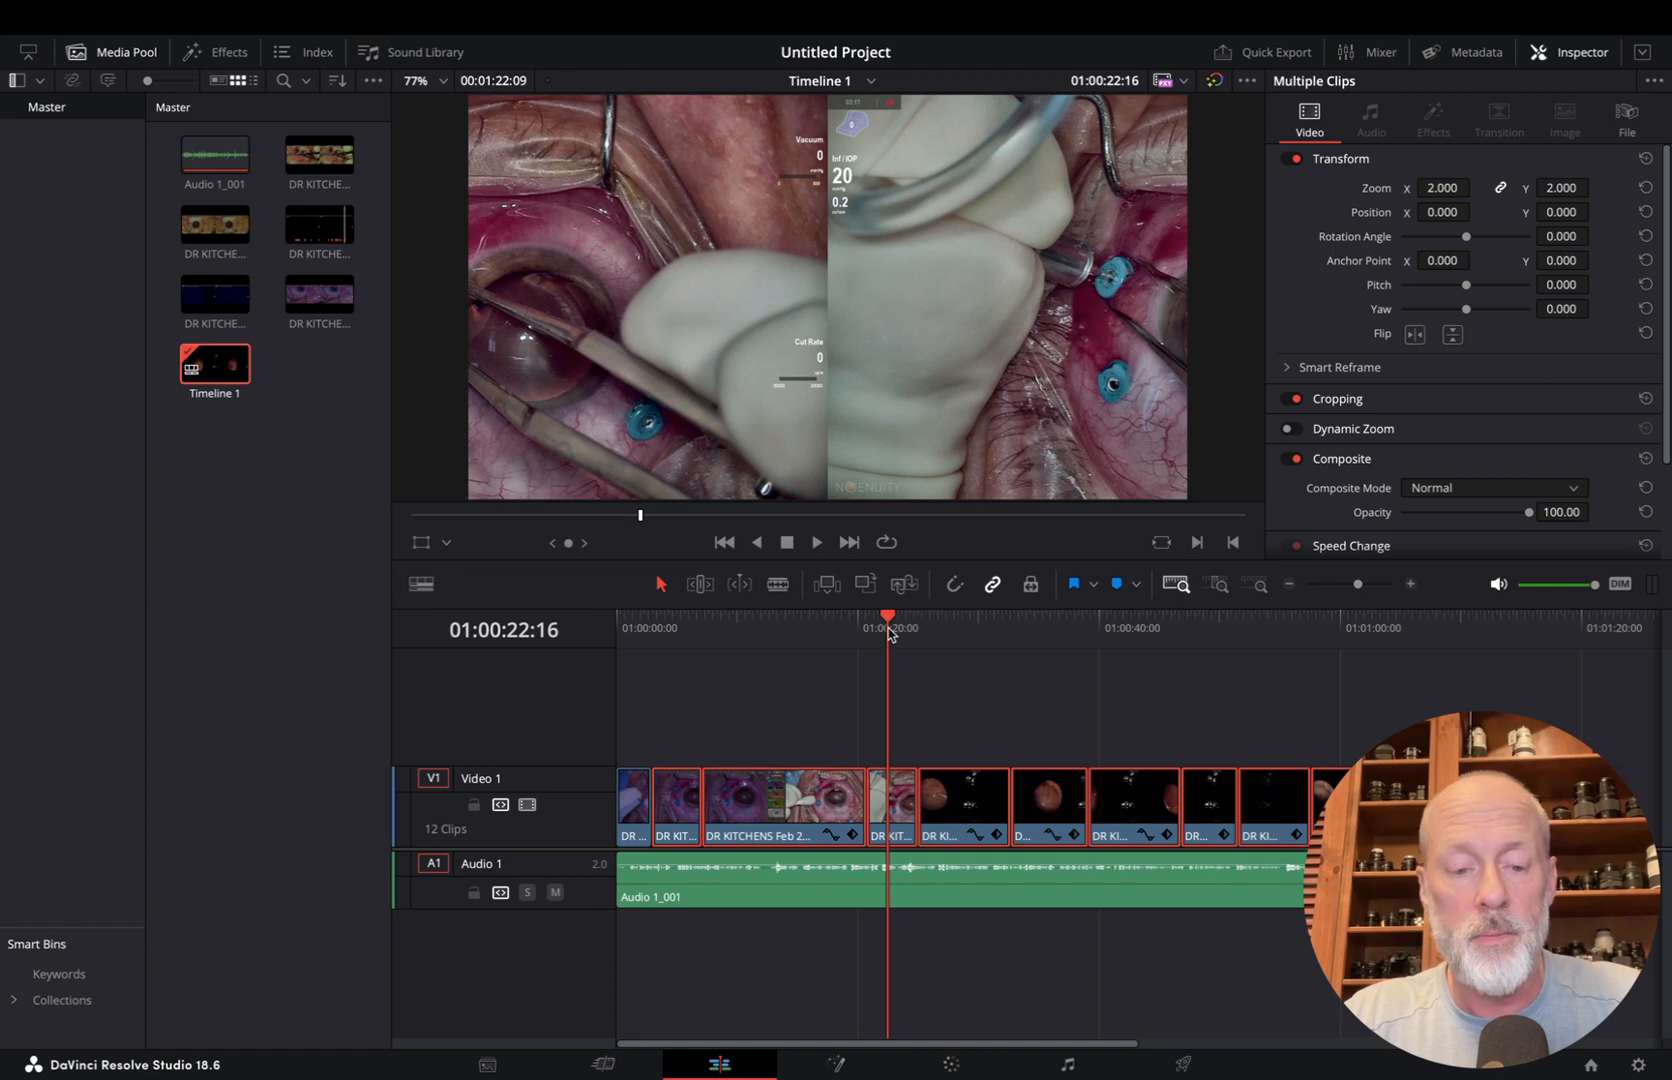
key("ctrl+z")
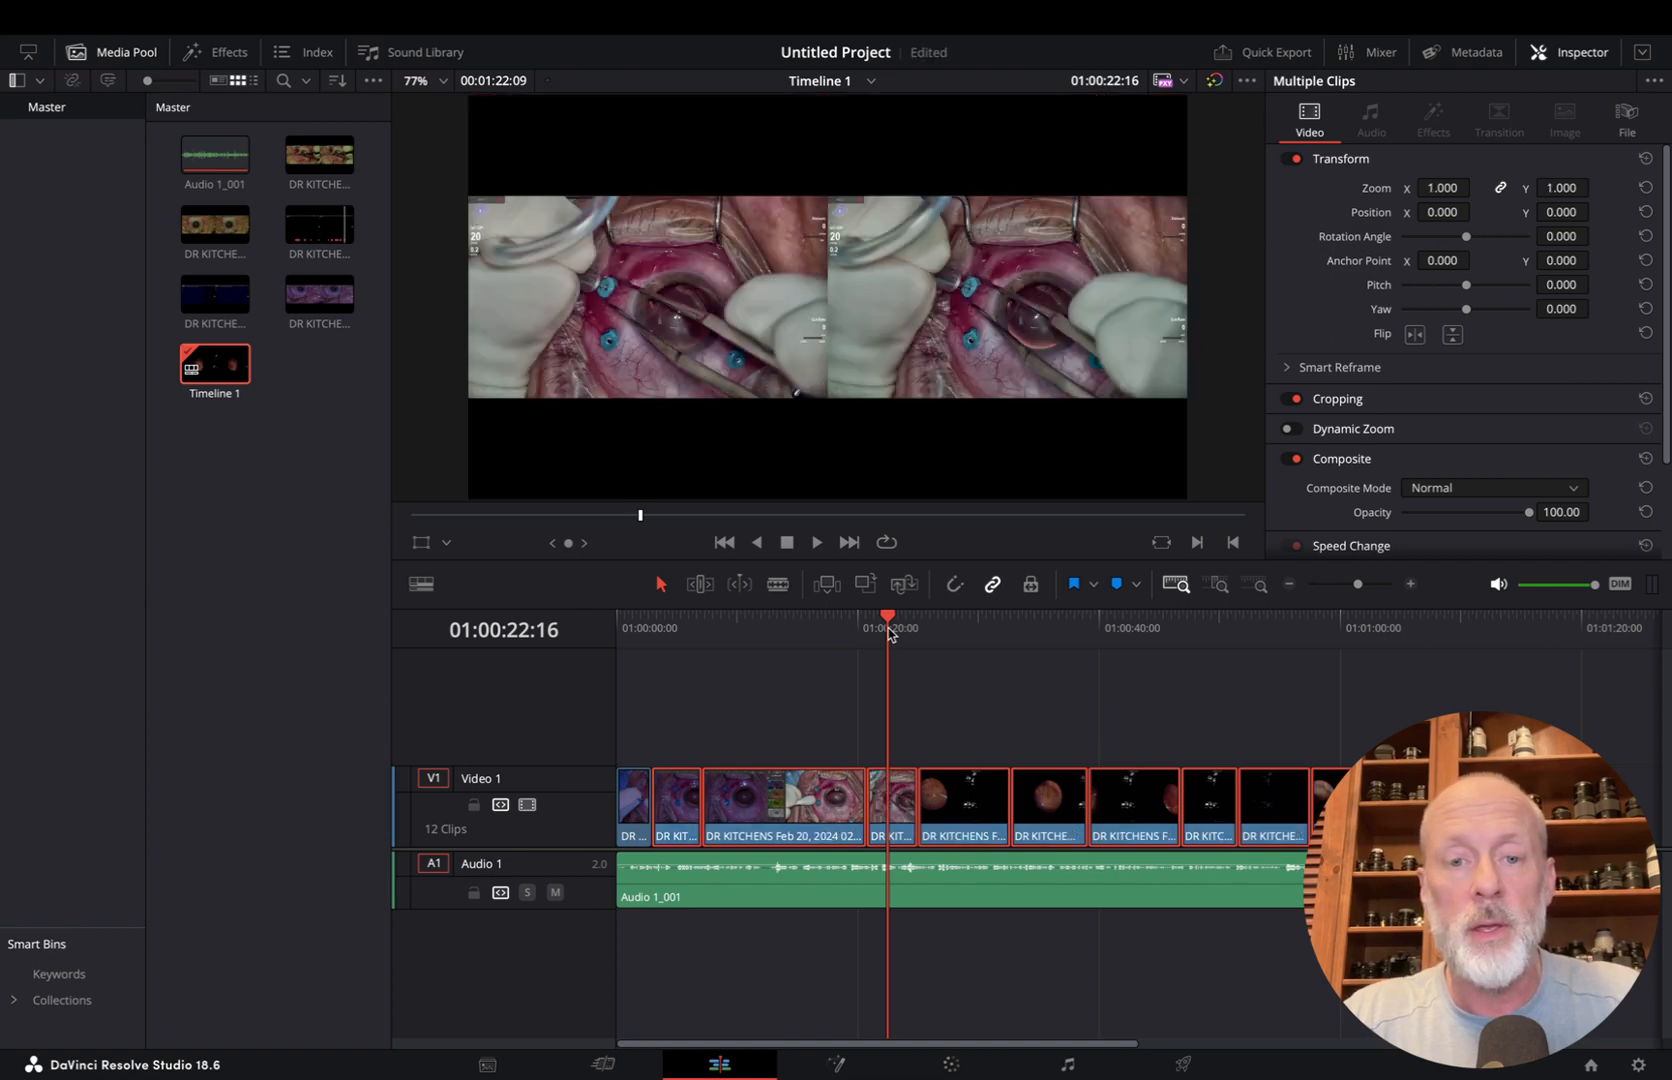
Paste the first clip's zoom and scale attributes with only left and right crop onto the other eleven clips
left_click(785, 628)
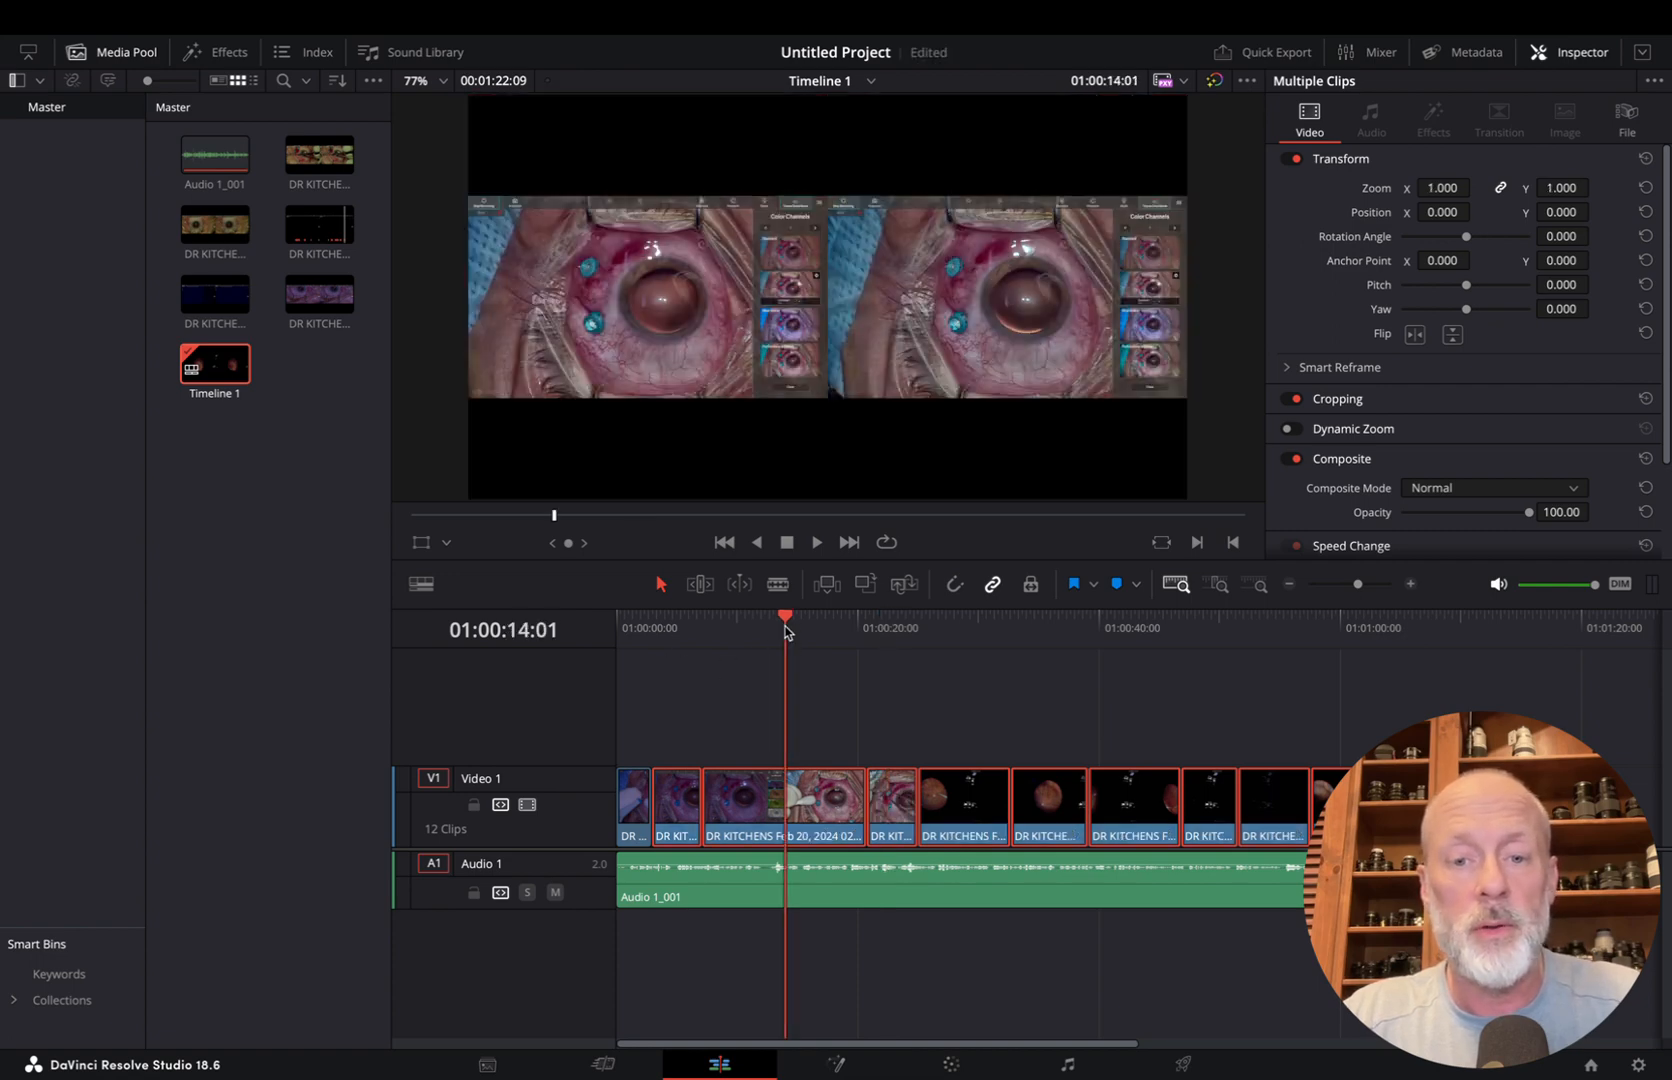
right_click(765, 812)
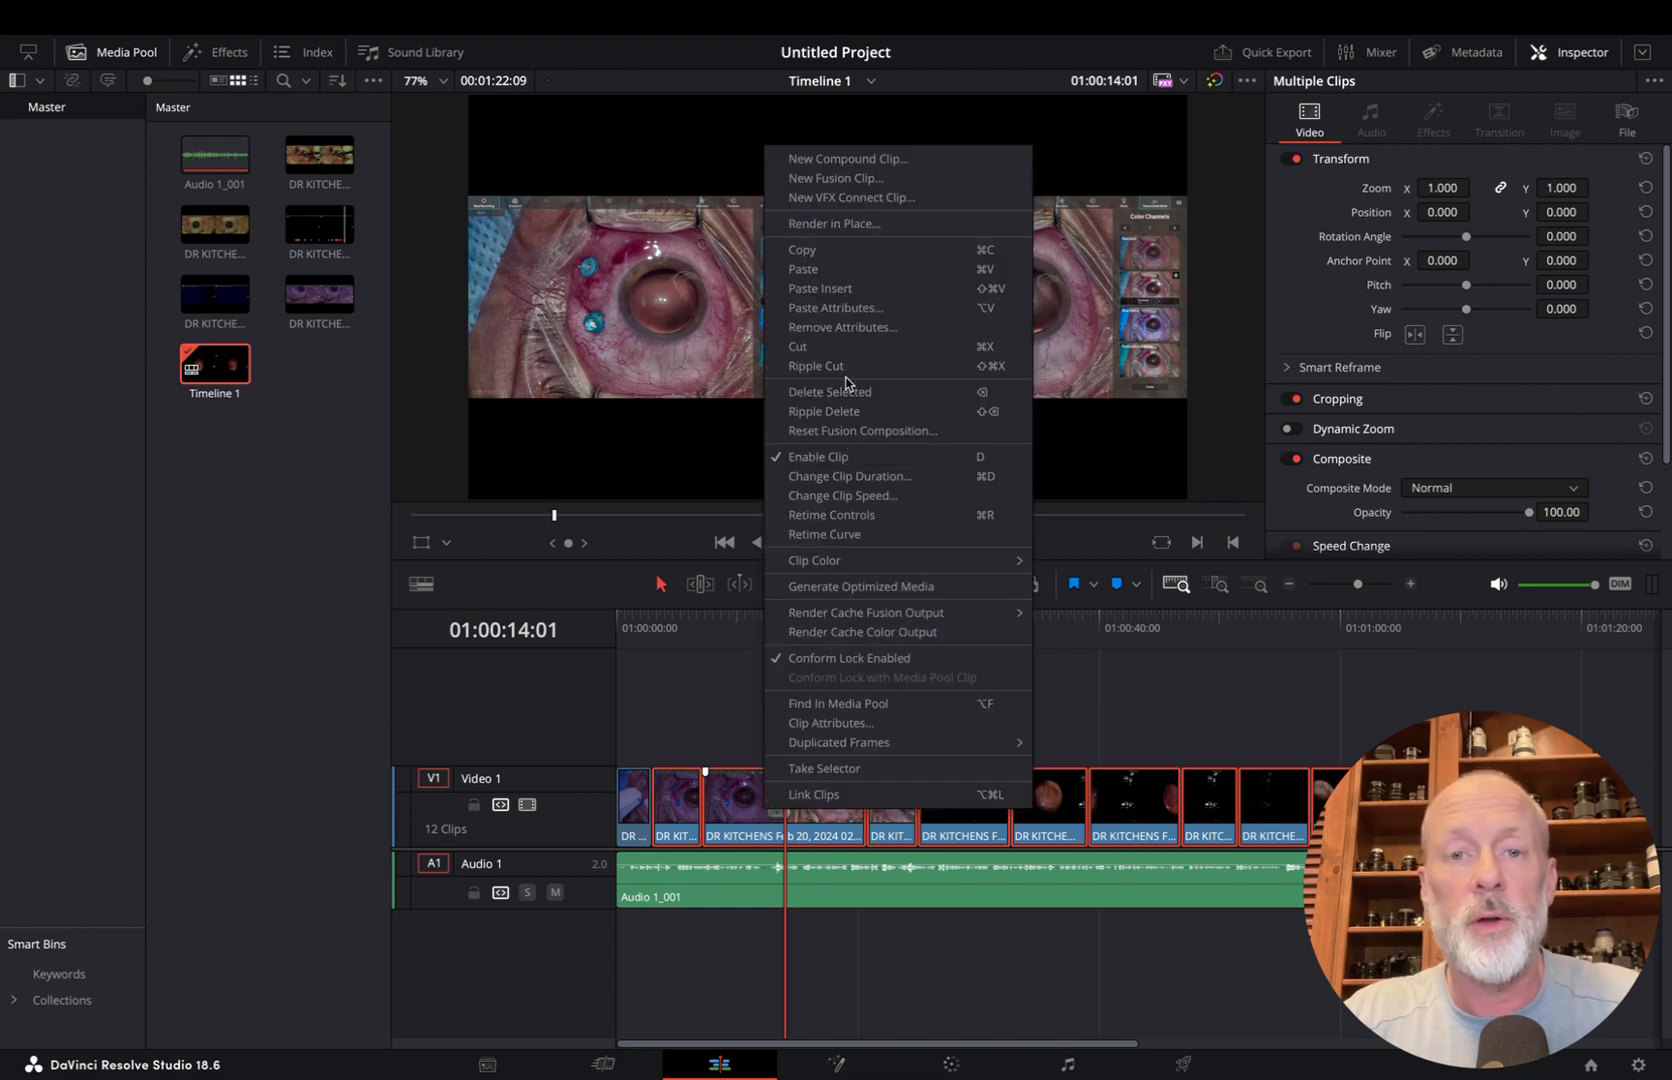
left_click(865, 310)
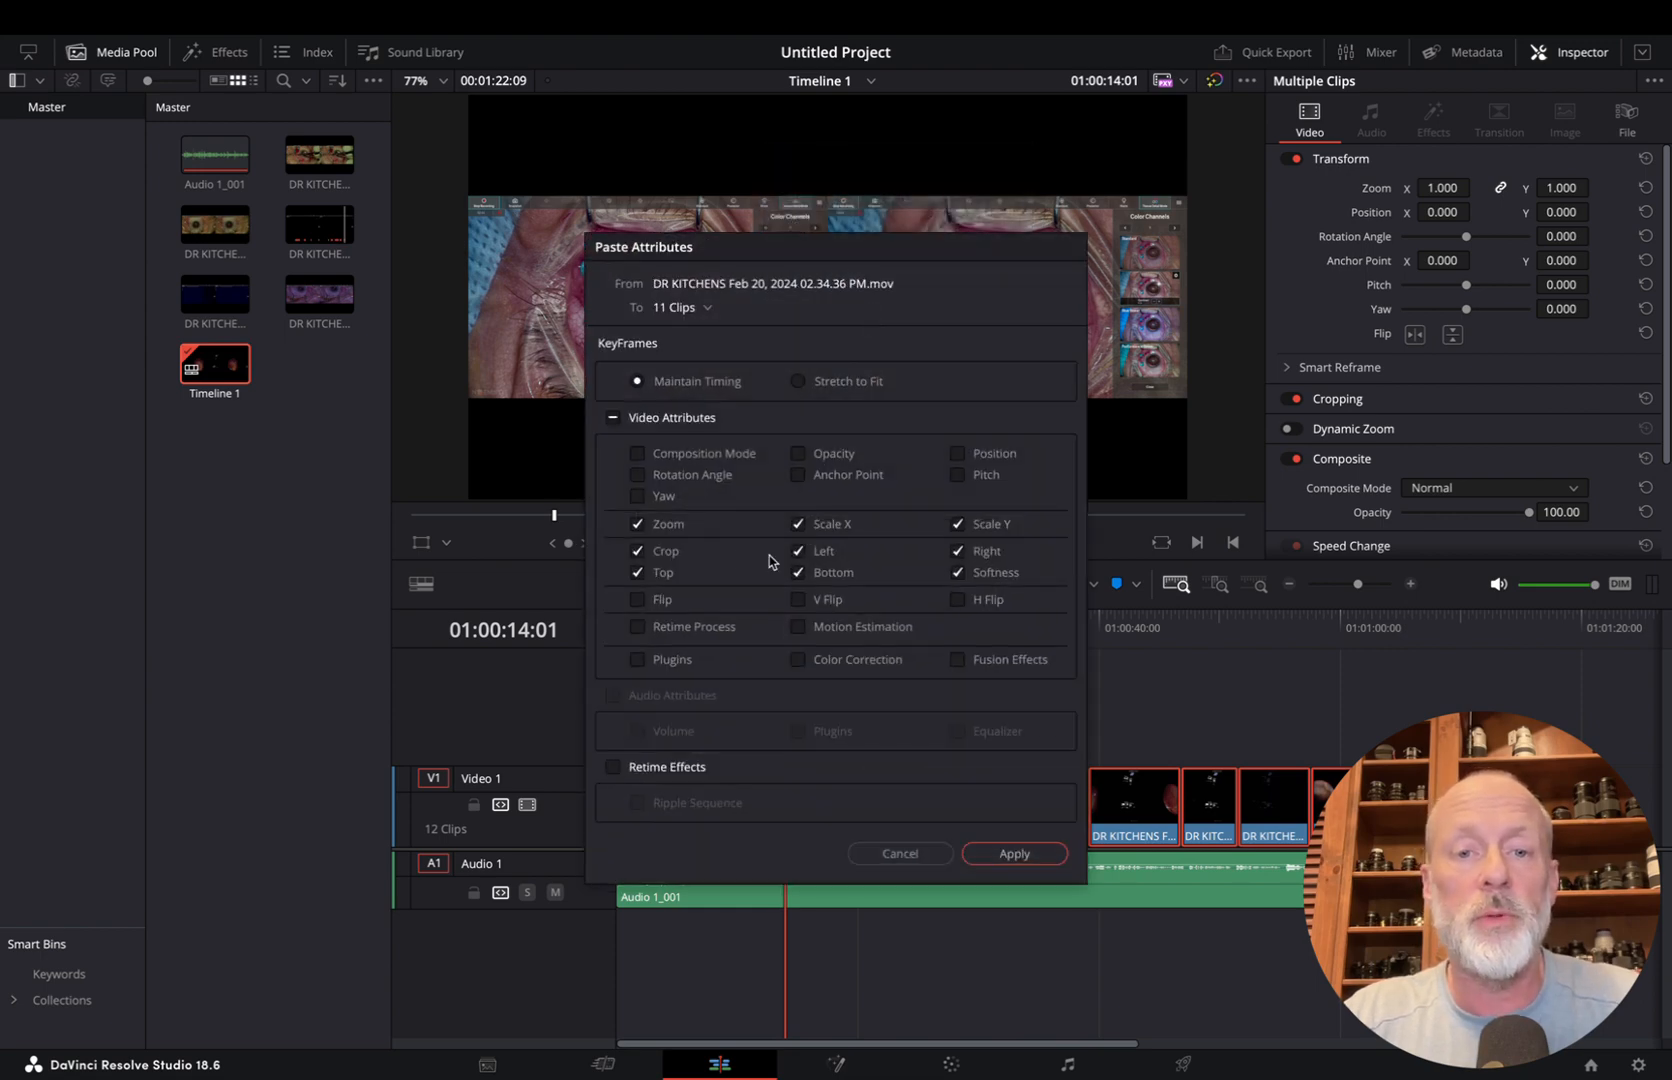
left_click(640, 553)
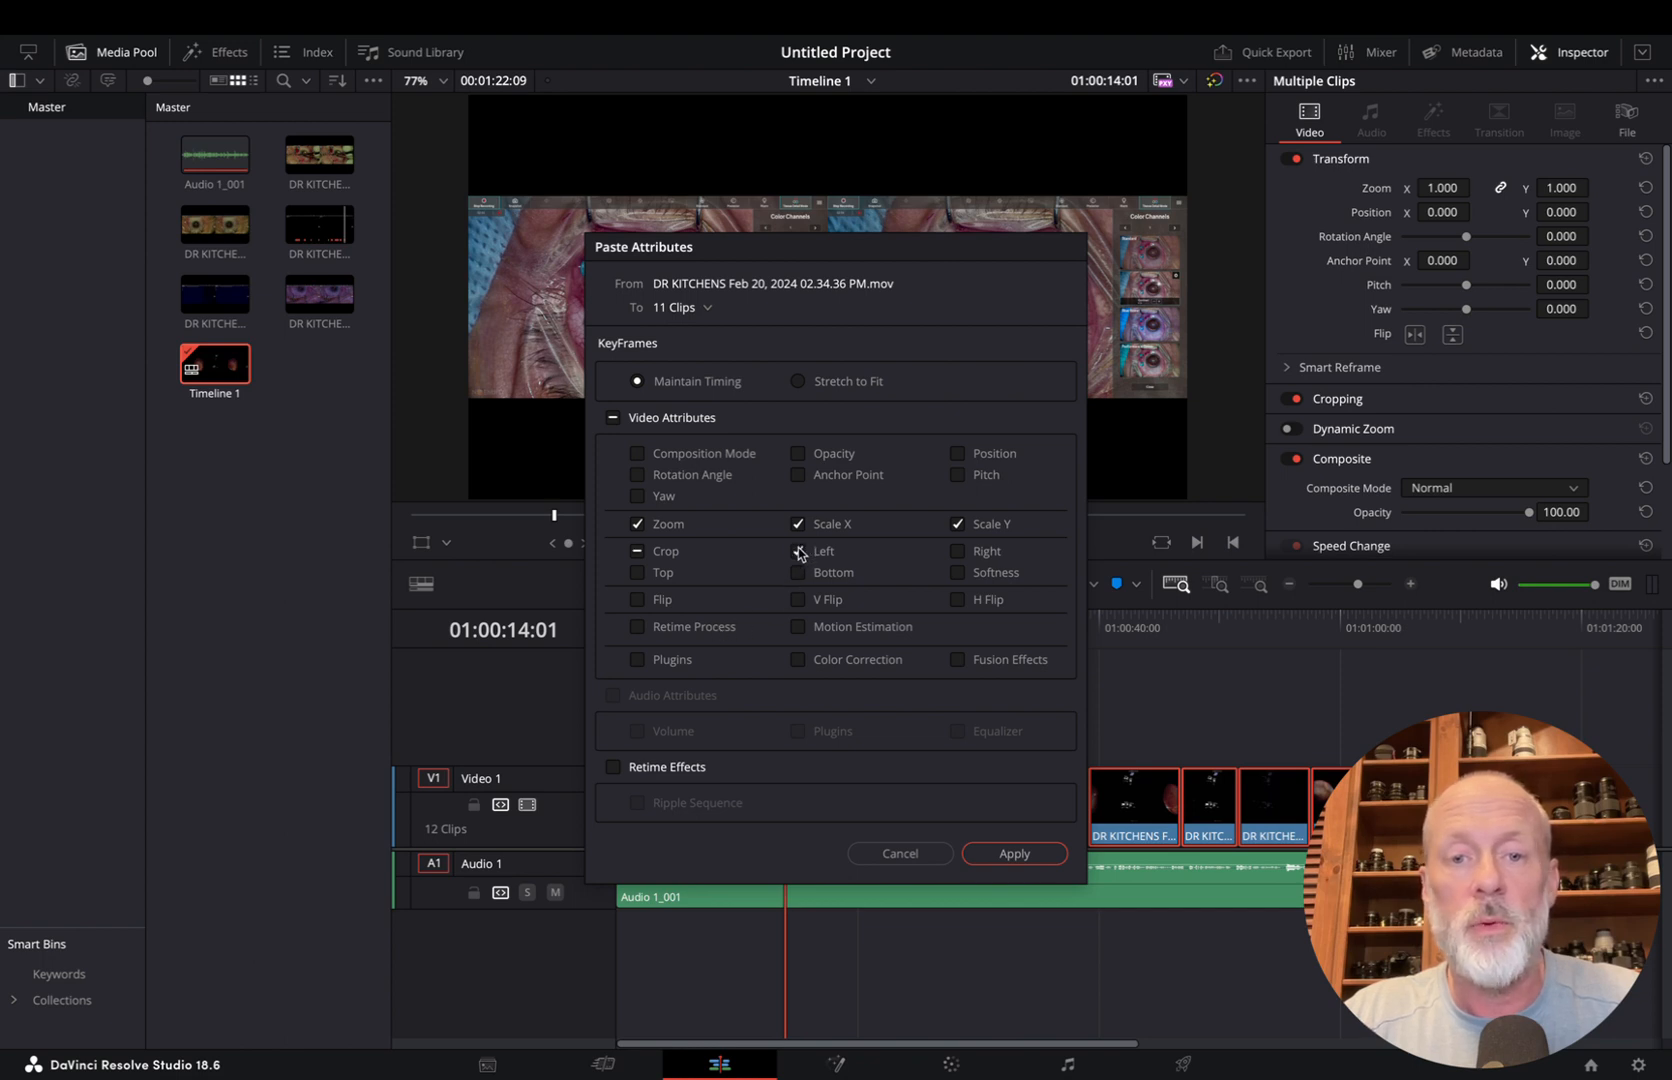
left_click(958, 552)
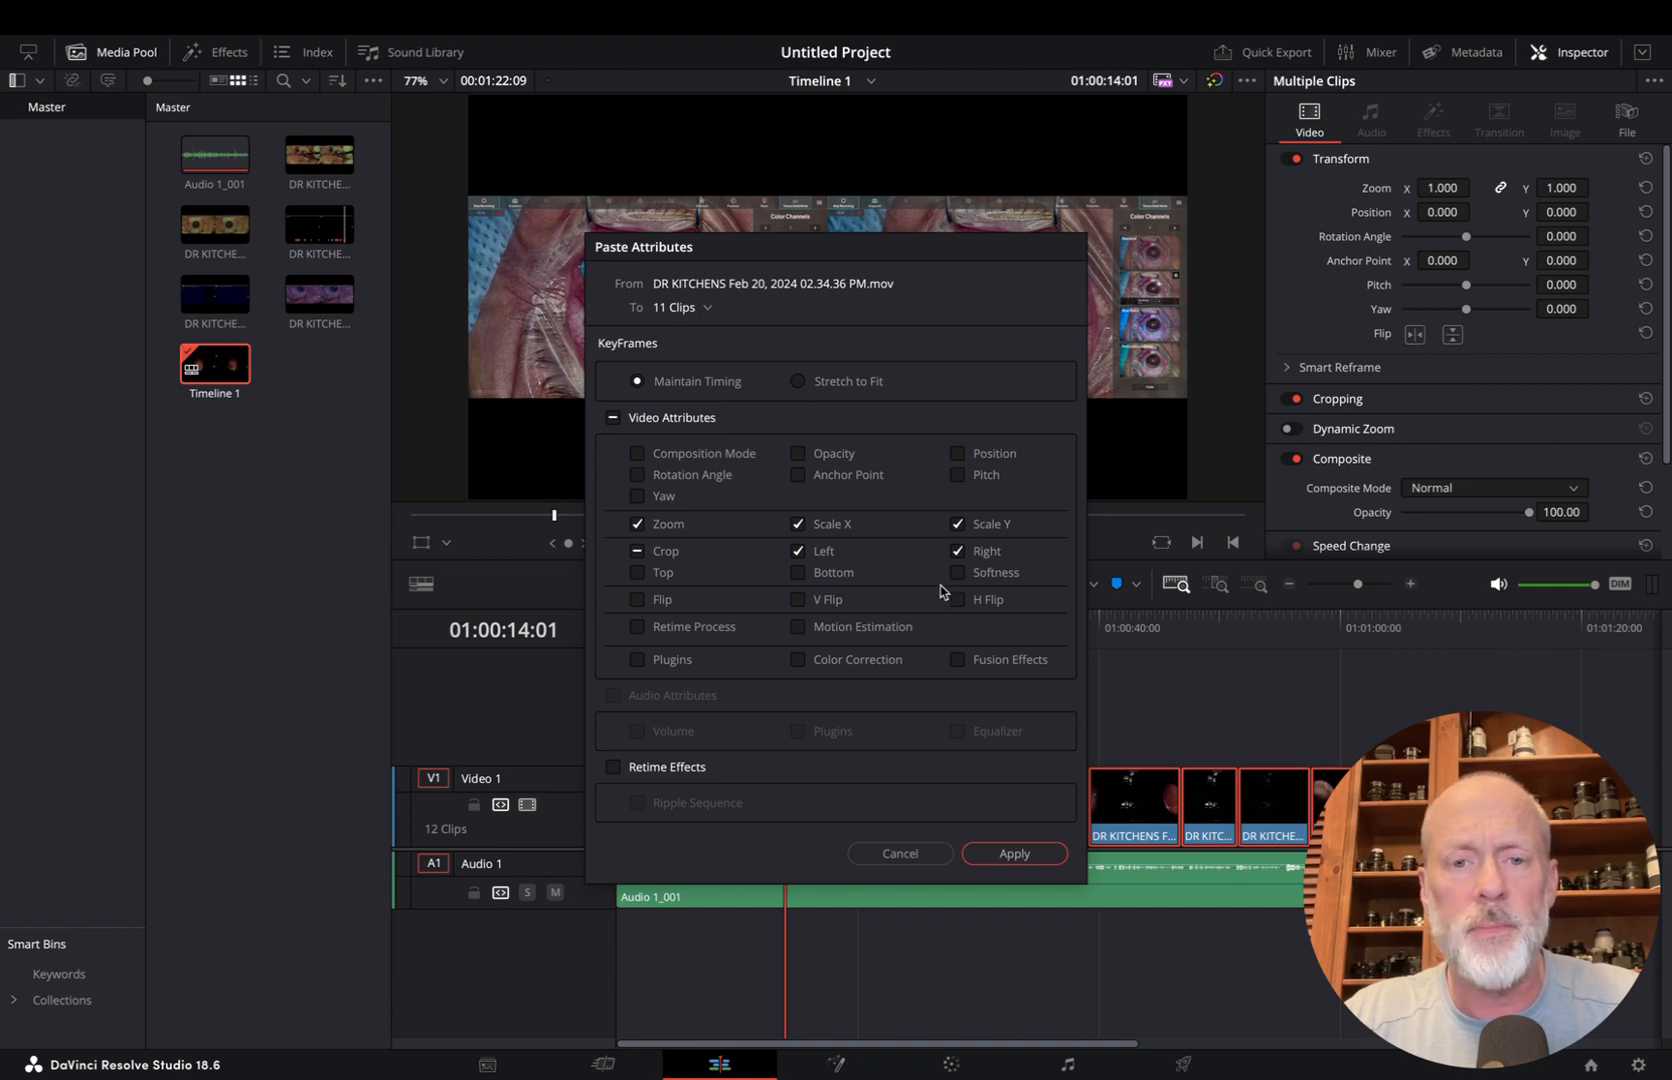
left_click(1005, 852)
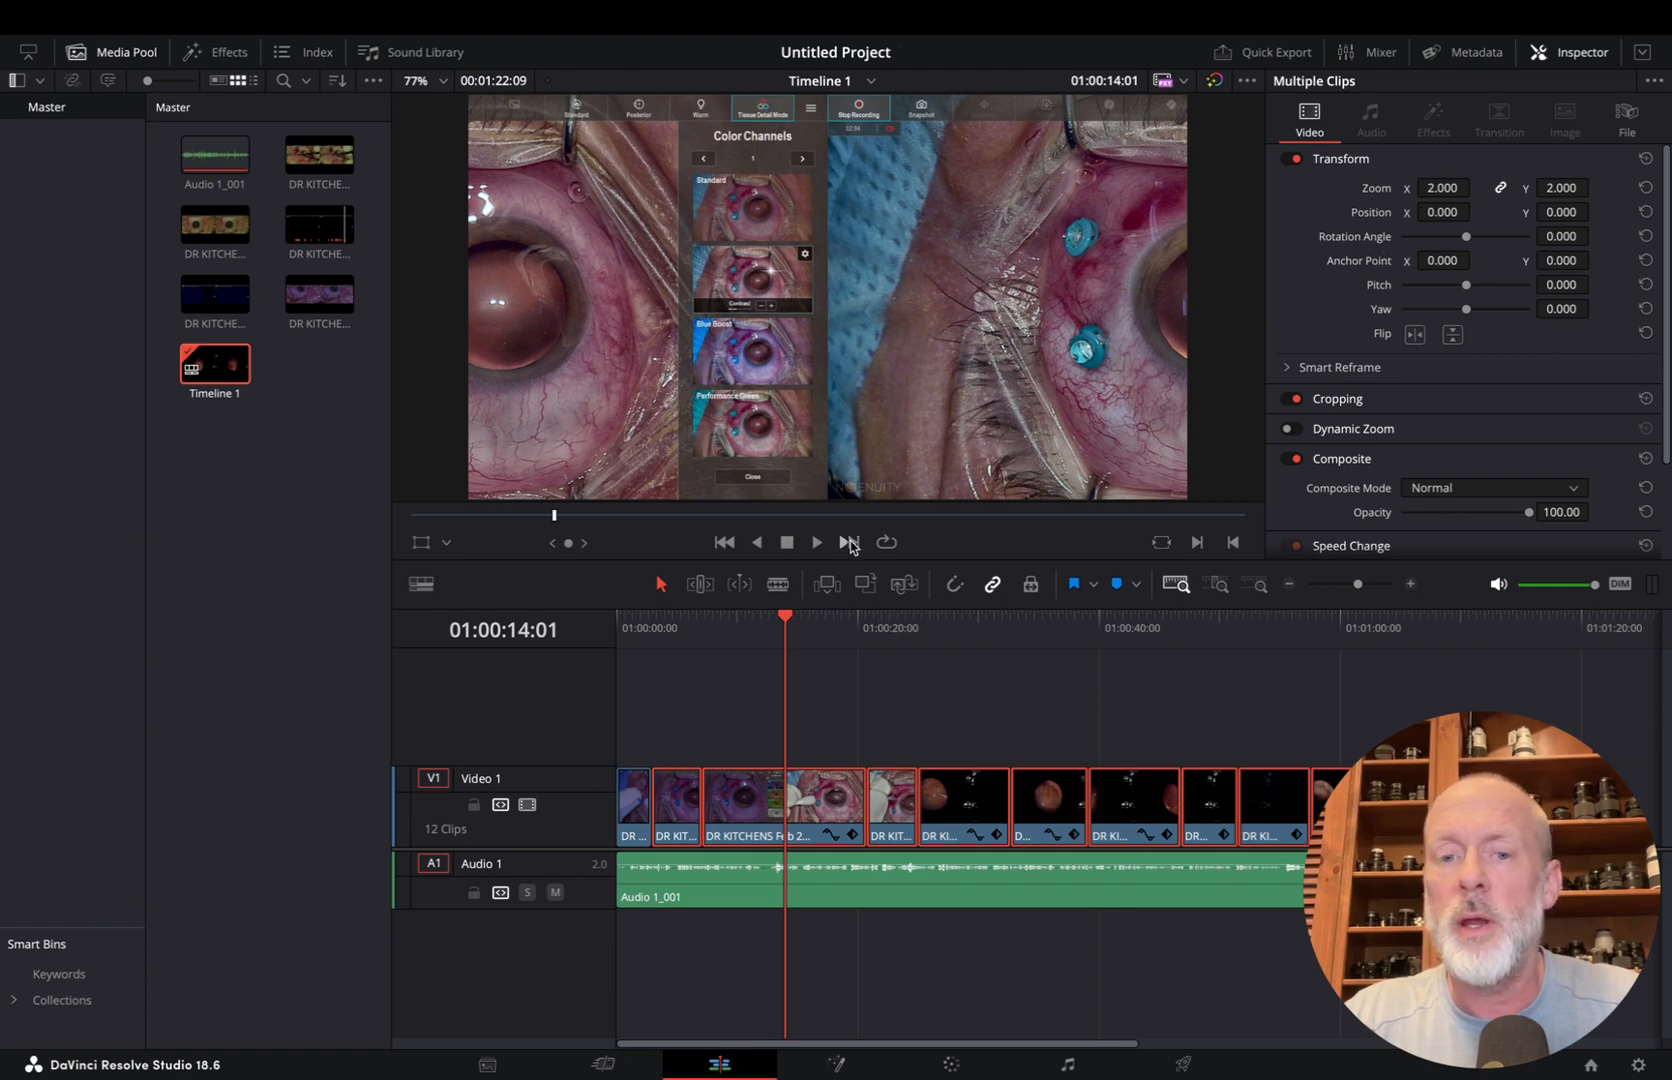
Check the first clip's transform values and undo the second attribute paste on the other clips
left_click(628, 638)
left_click(637, 818)
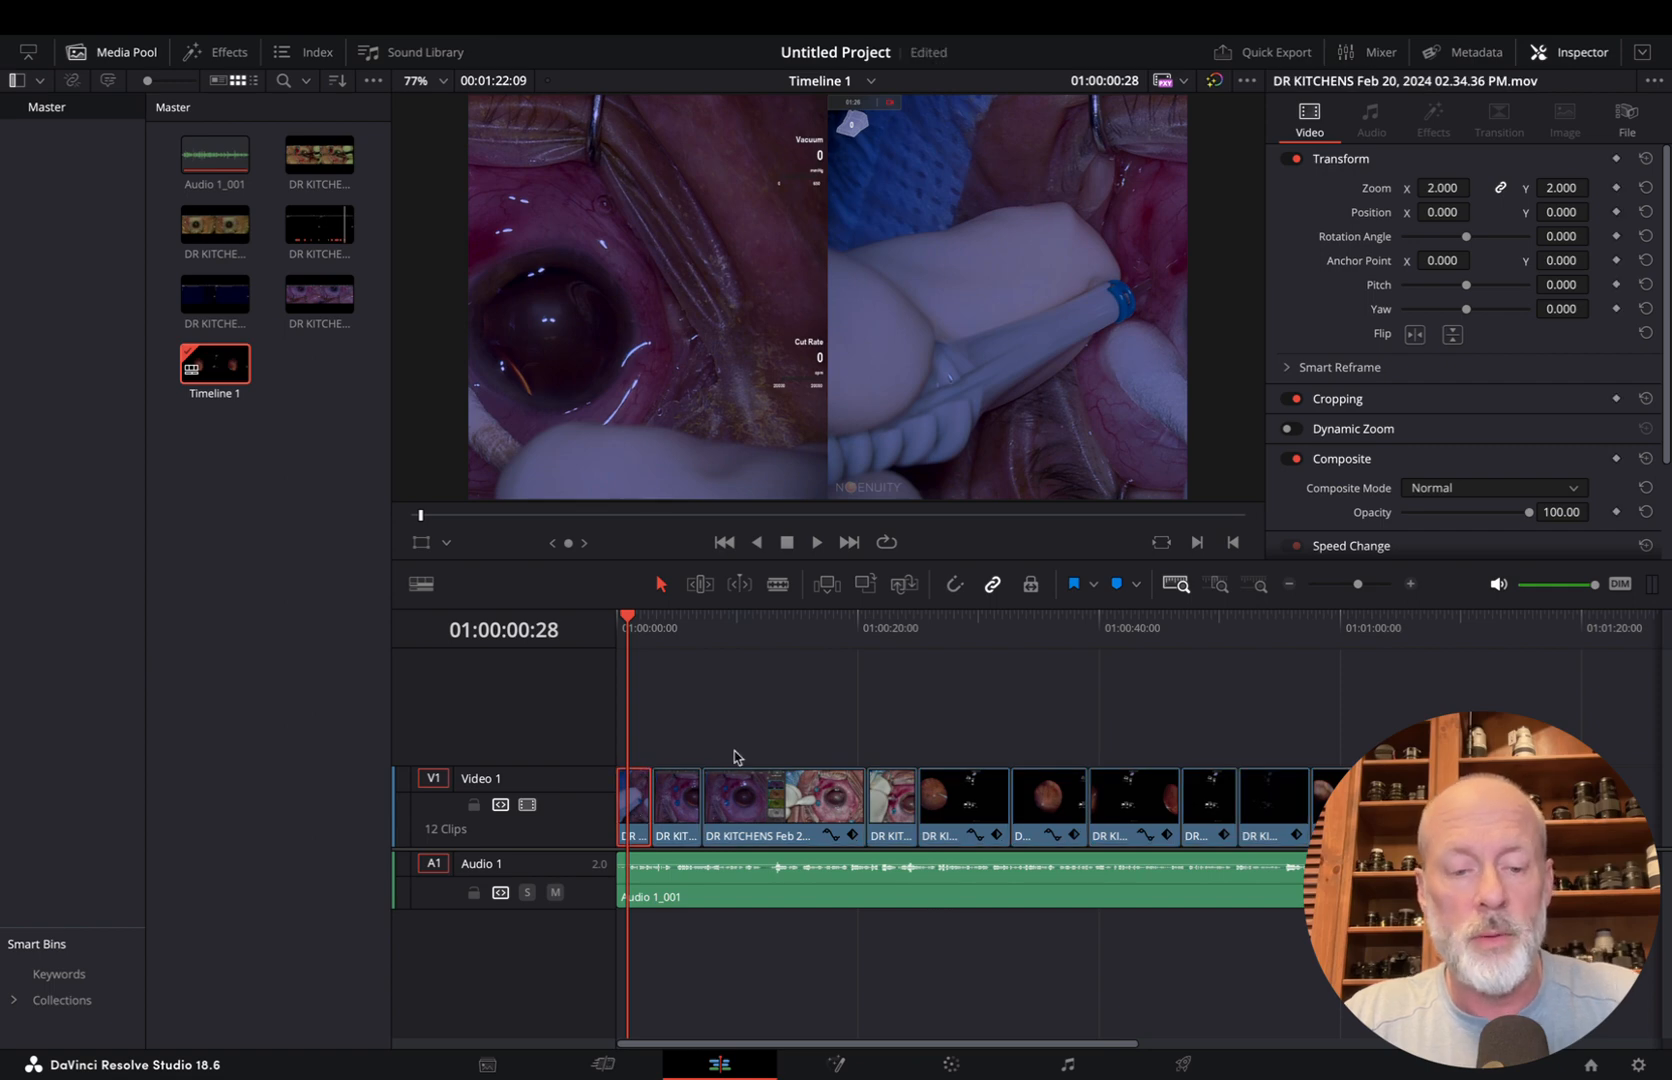
left_click(788, 630)
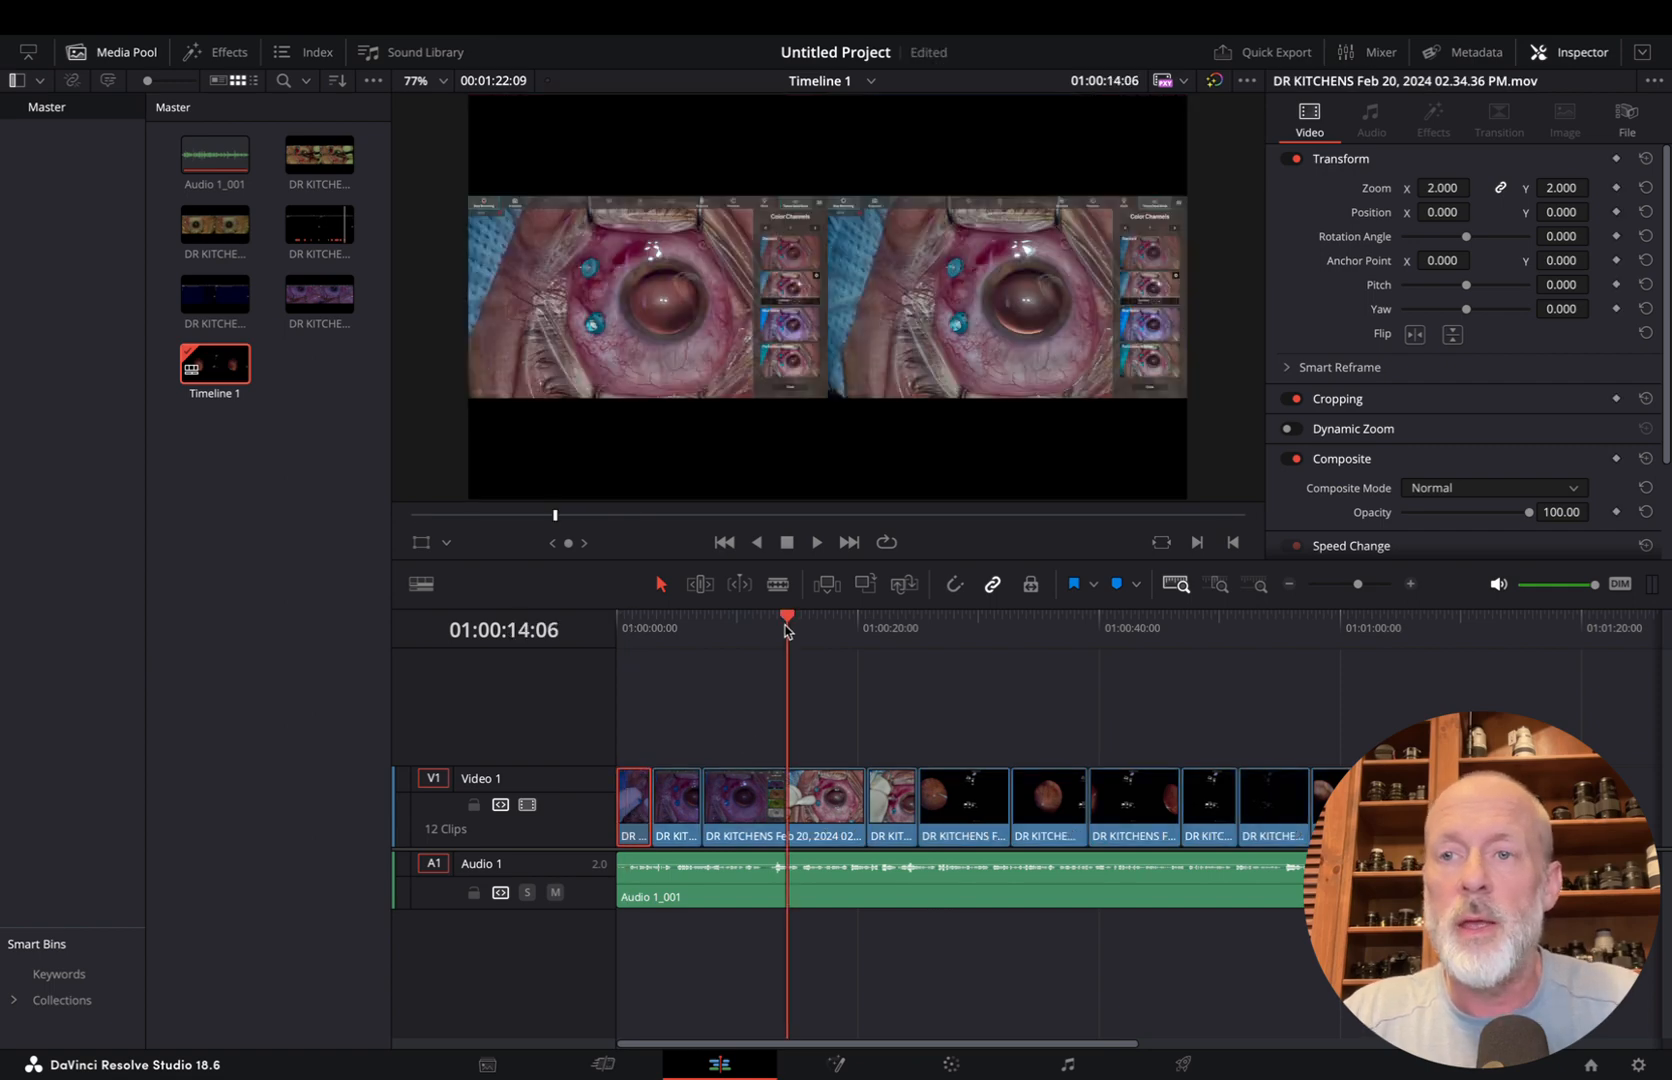
left_click(640, 630)
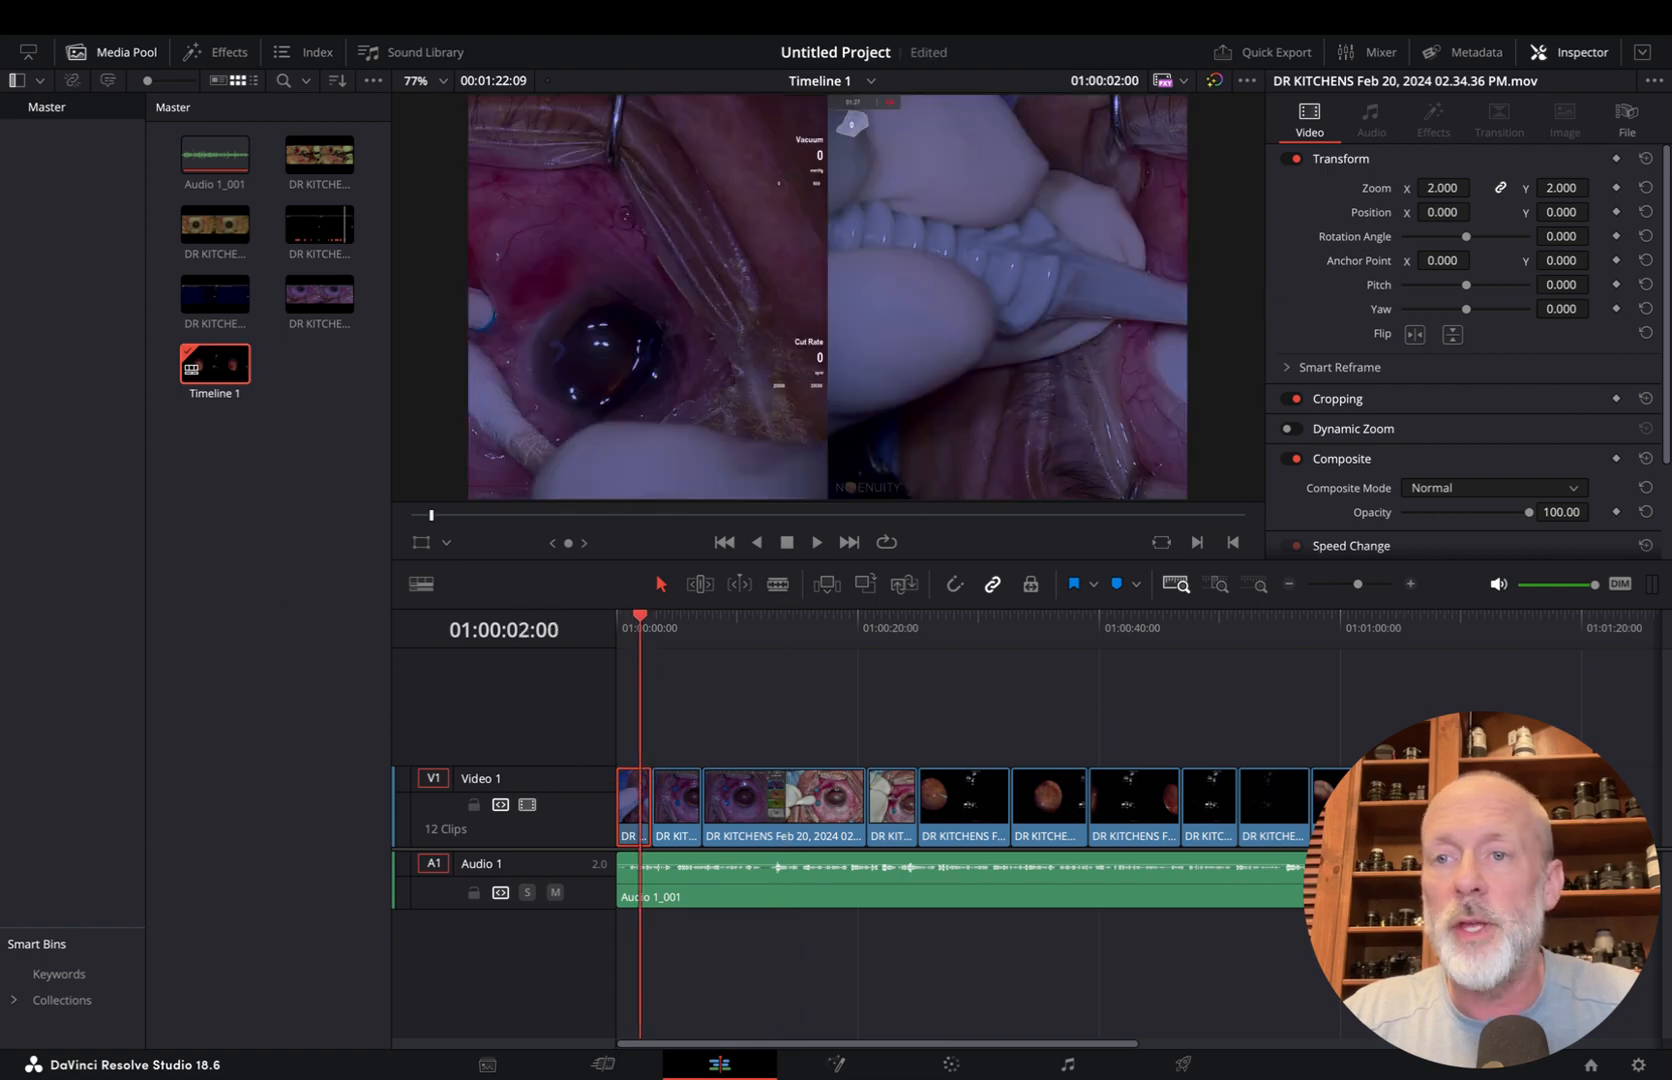
Set the first video clip's X position to 960
left_click(1450, 213)
type("960")
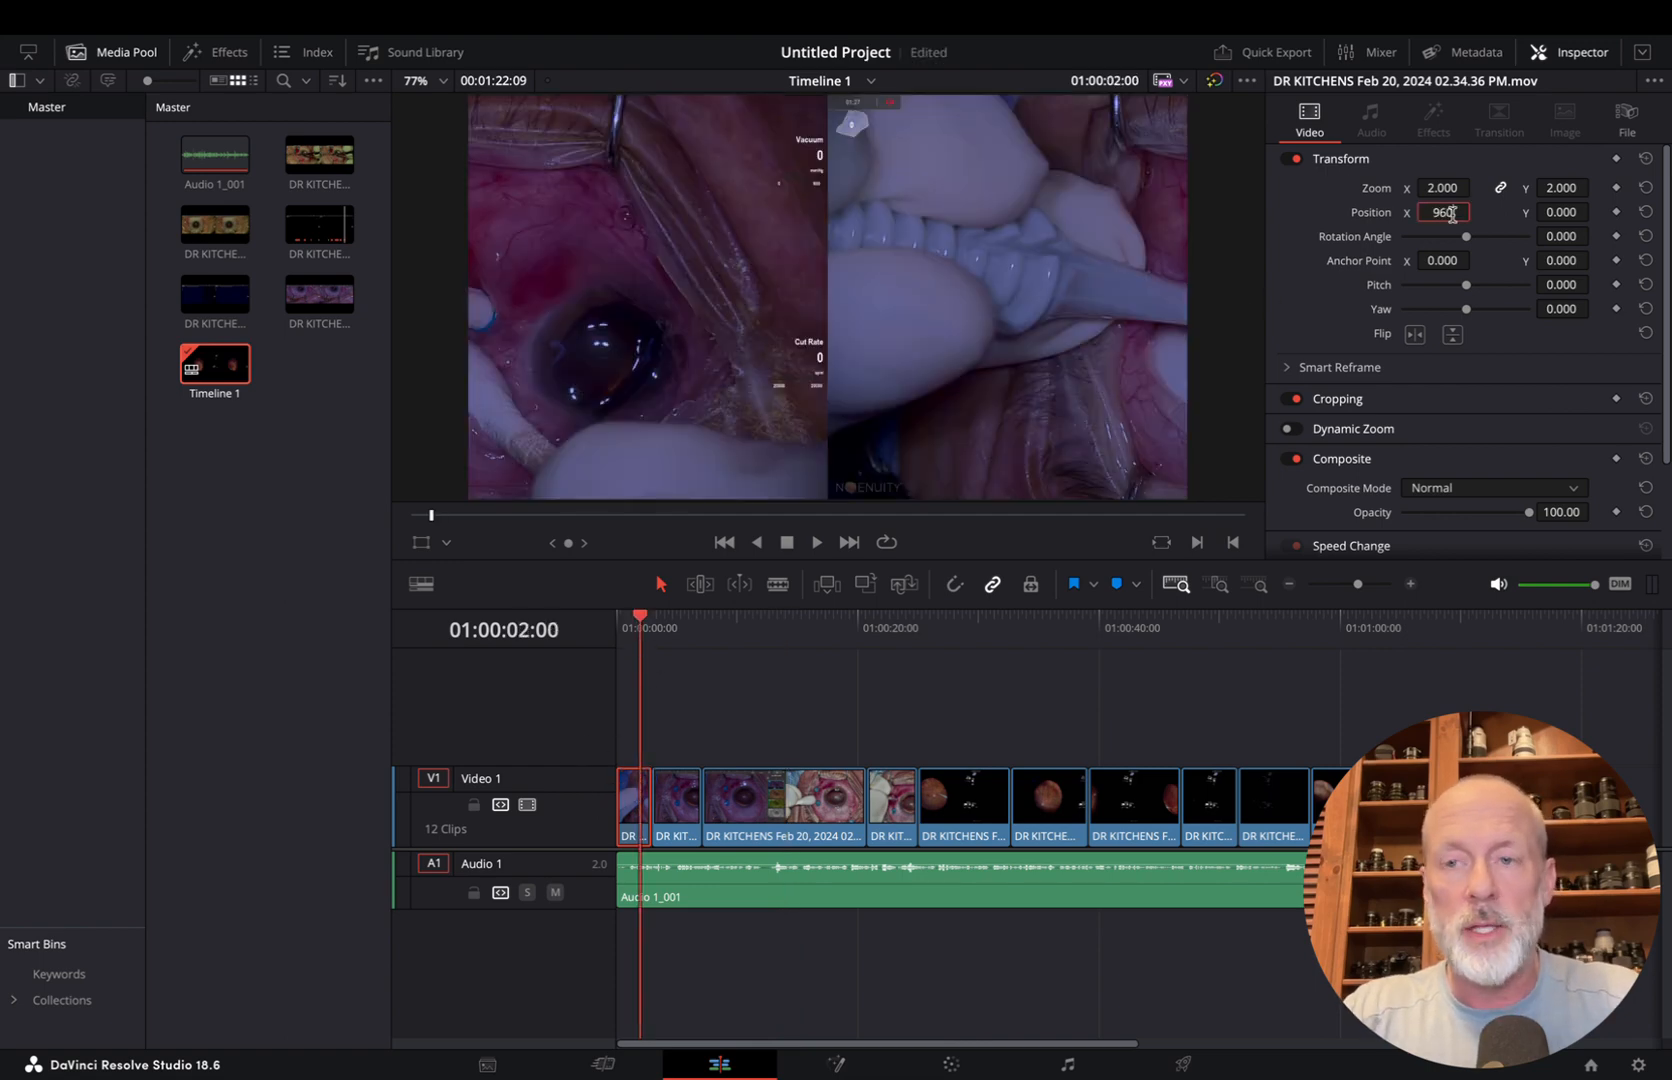
key("Return")
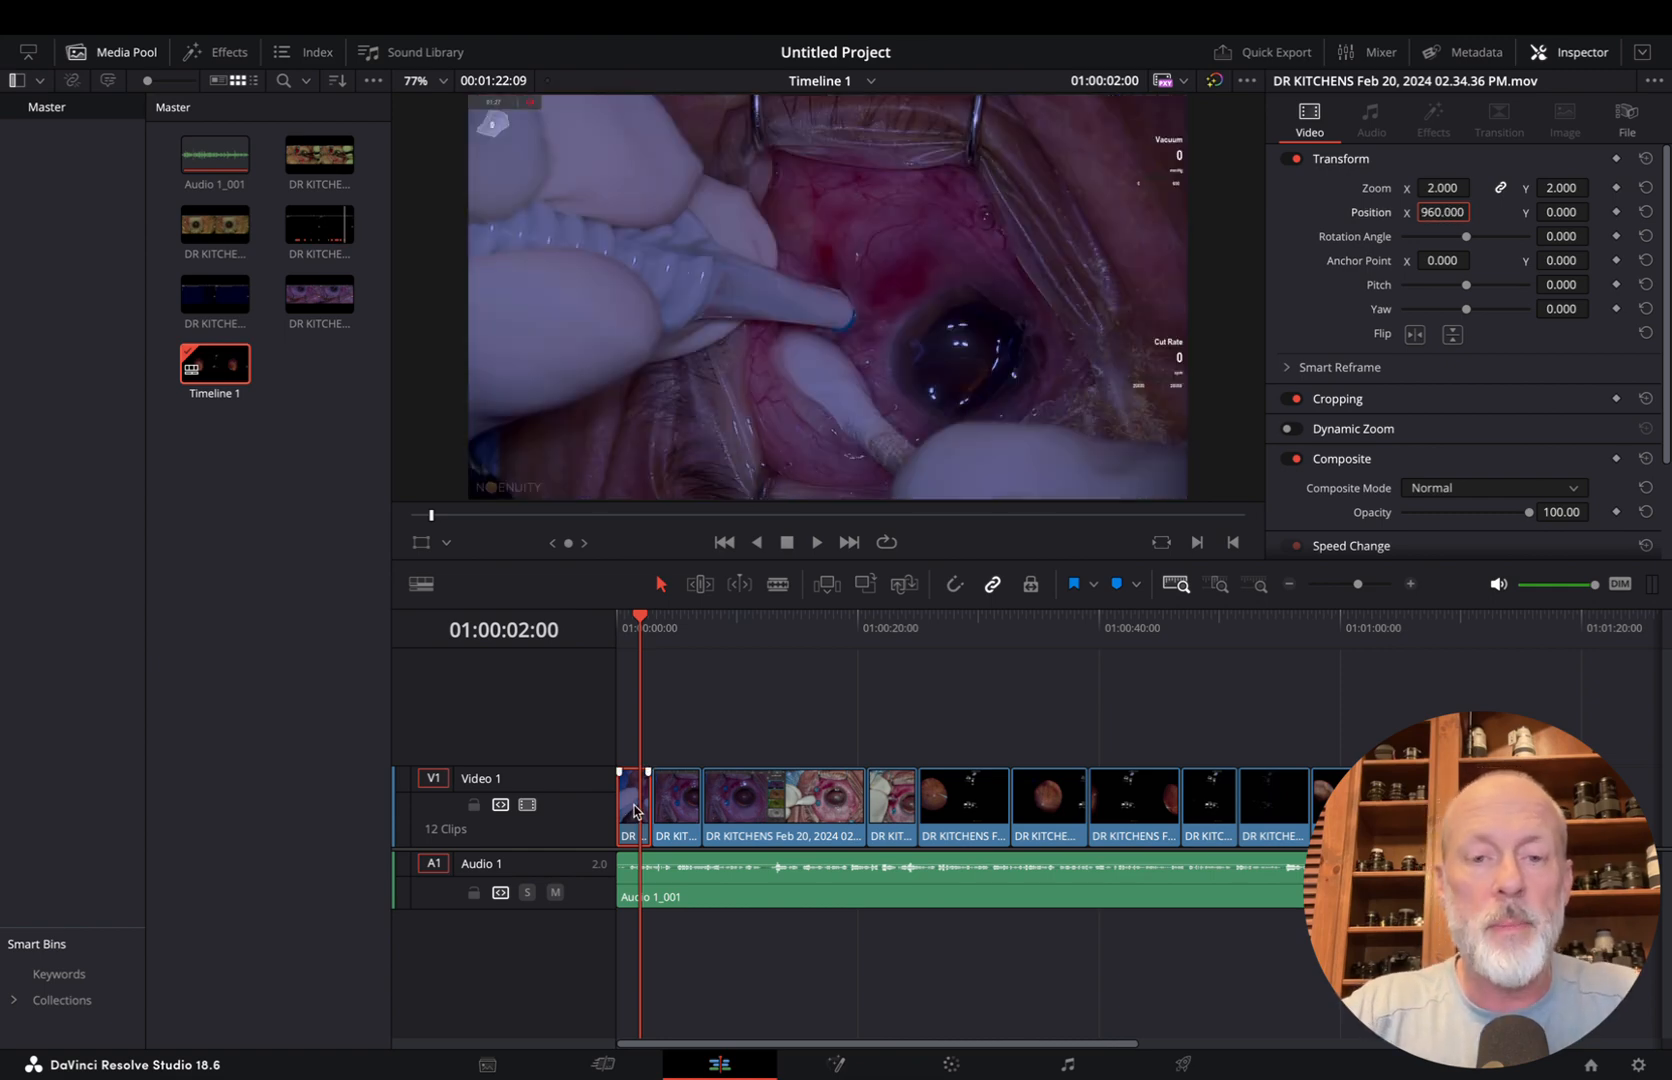
Paste the first clip's position, zoom, scale, and left and right crop attributes onto the other eleven video clips
mouse_move(691, 698)
left_mouse_down()
mouse_move(709, 746)
mouse_move(842, 785)
mouse_move(1224, 770)
mouse_move(1620, 798)
left_mouse_up()
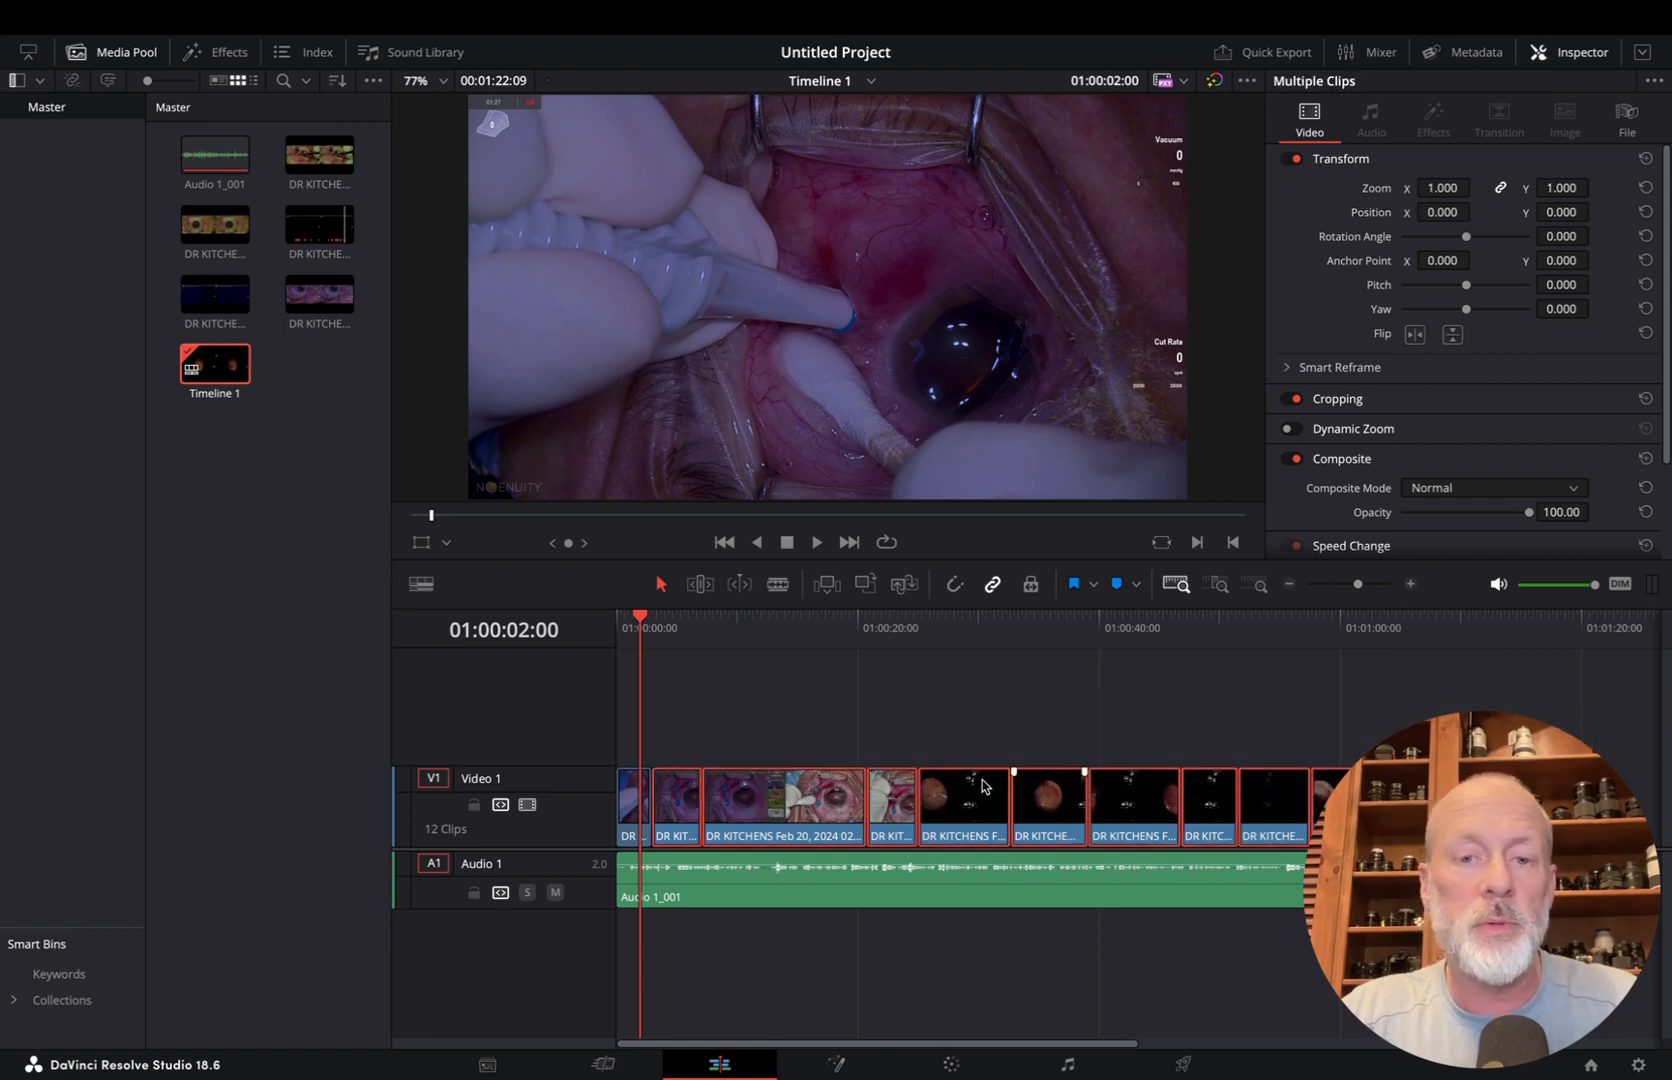
right_click(771, 792)
left_click(860, 285)
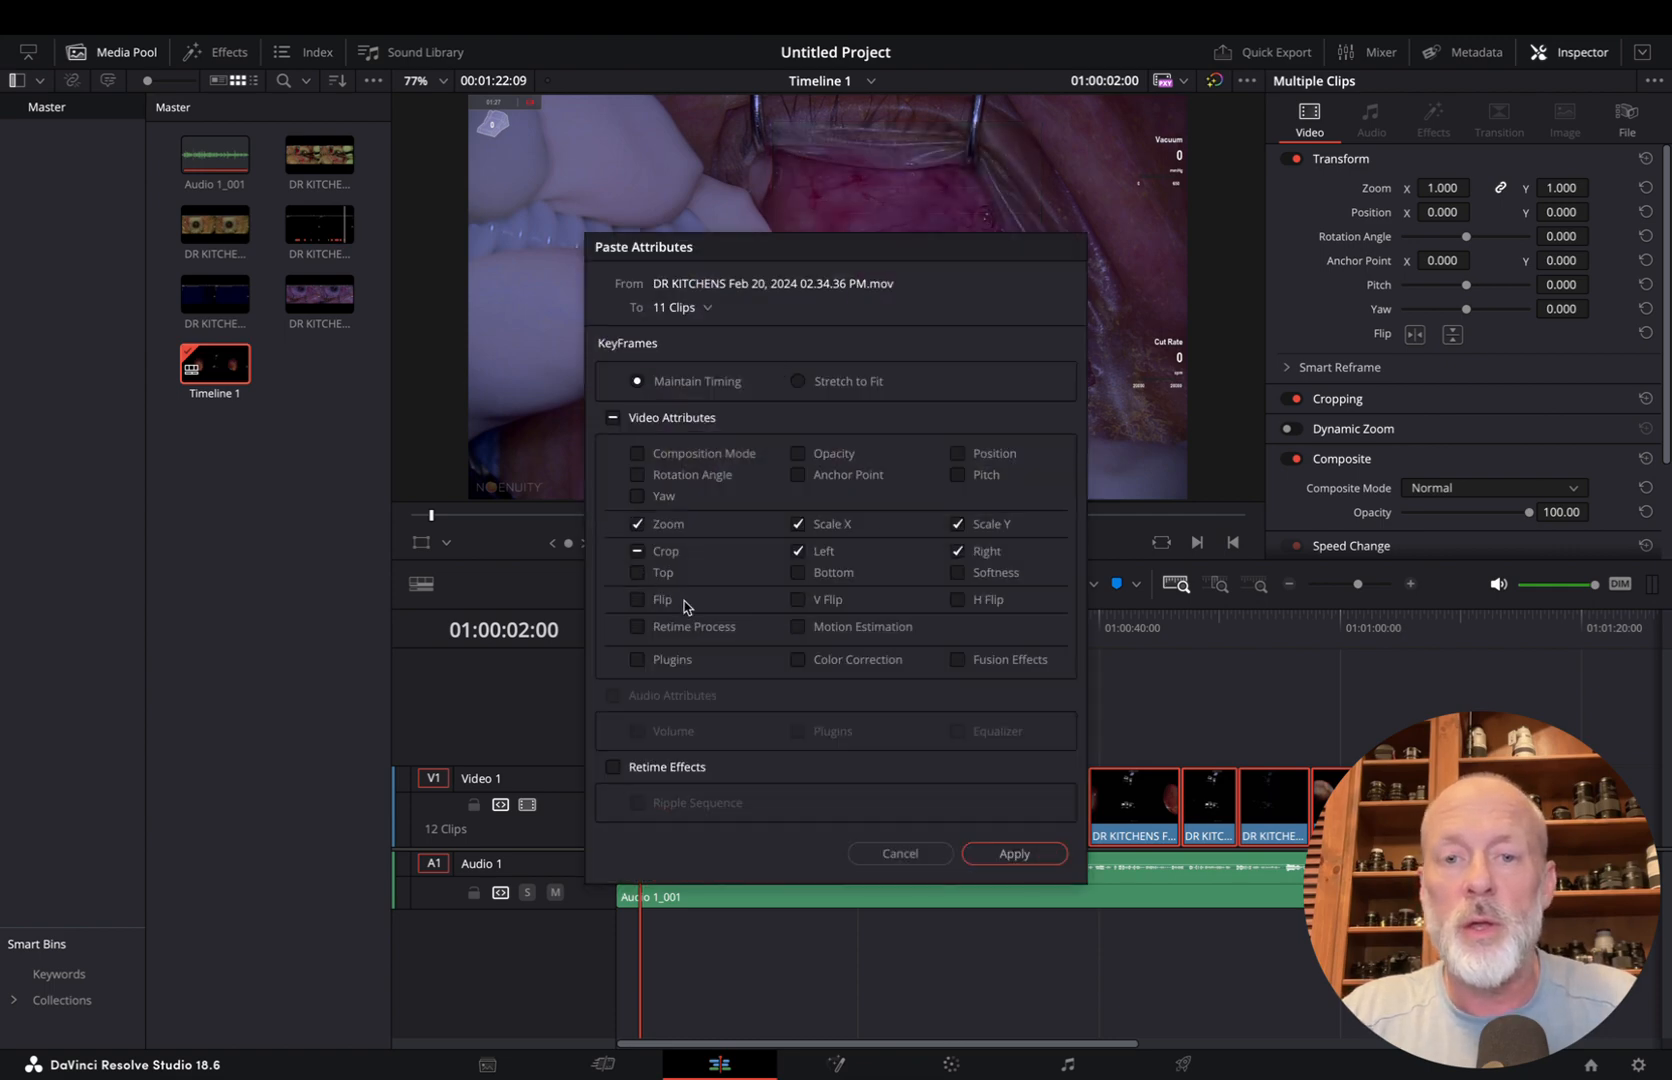
left_click(959, 454)
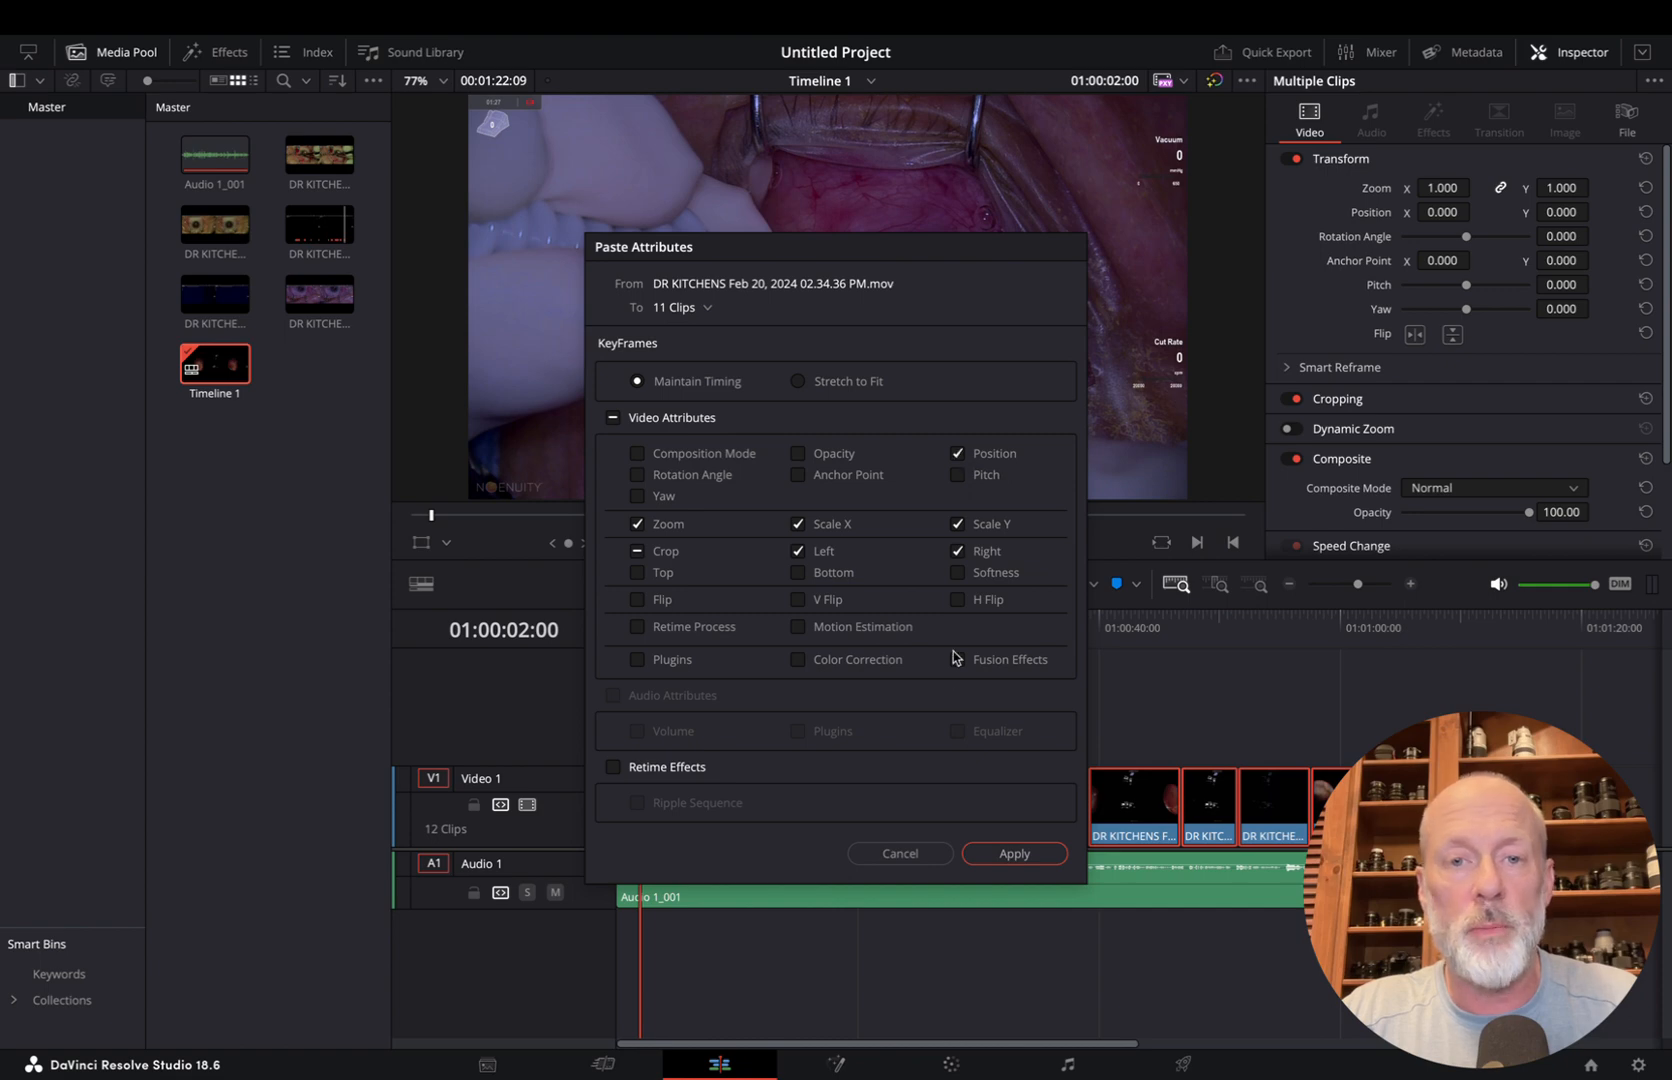
left_click(1013, 854)
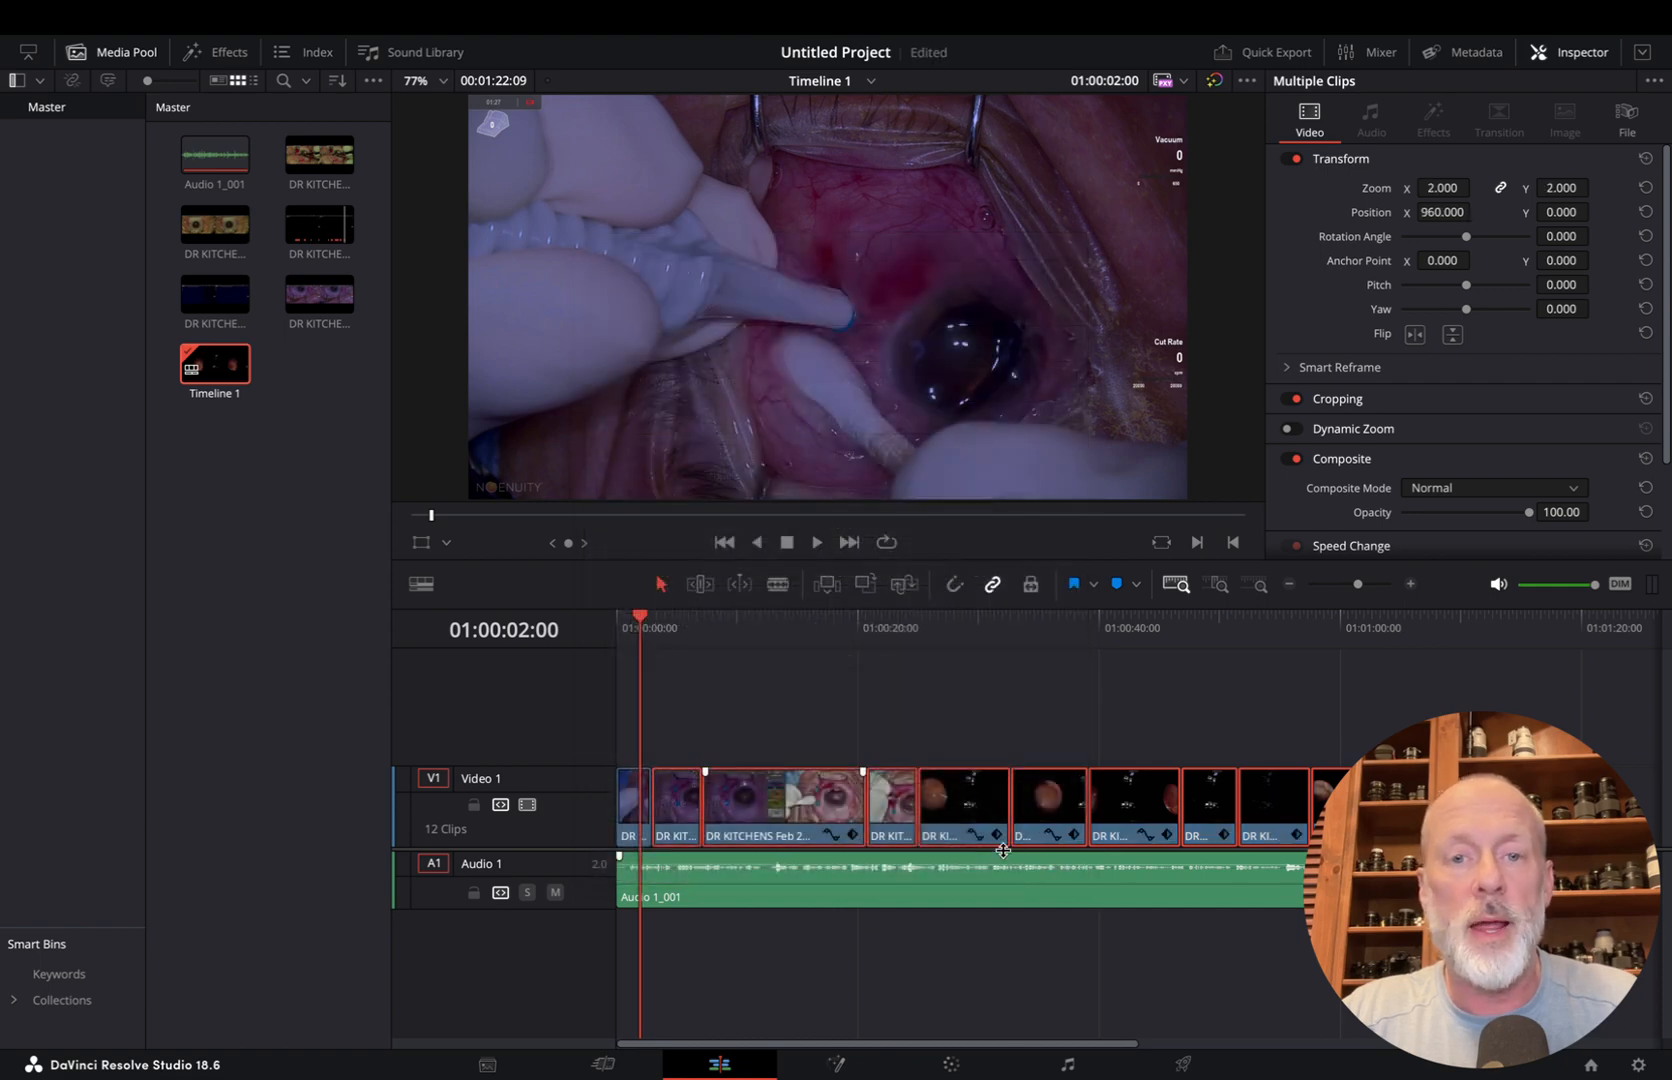
Check the framing of the reframed clips around 01:00:23:29 and 01:00:19:07
left_click(795, 625)
left_click(908, 632)
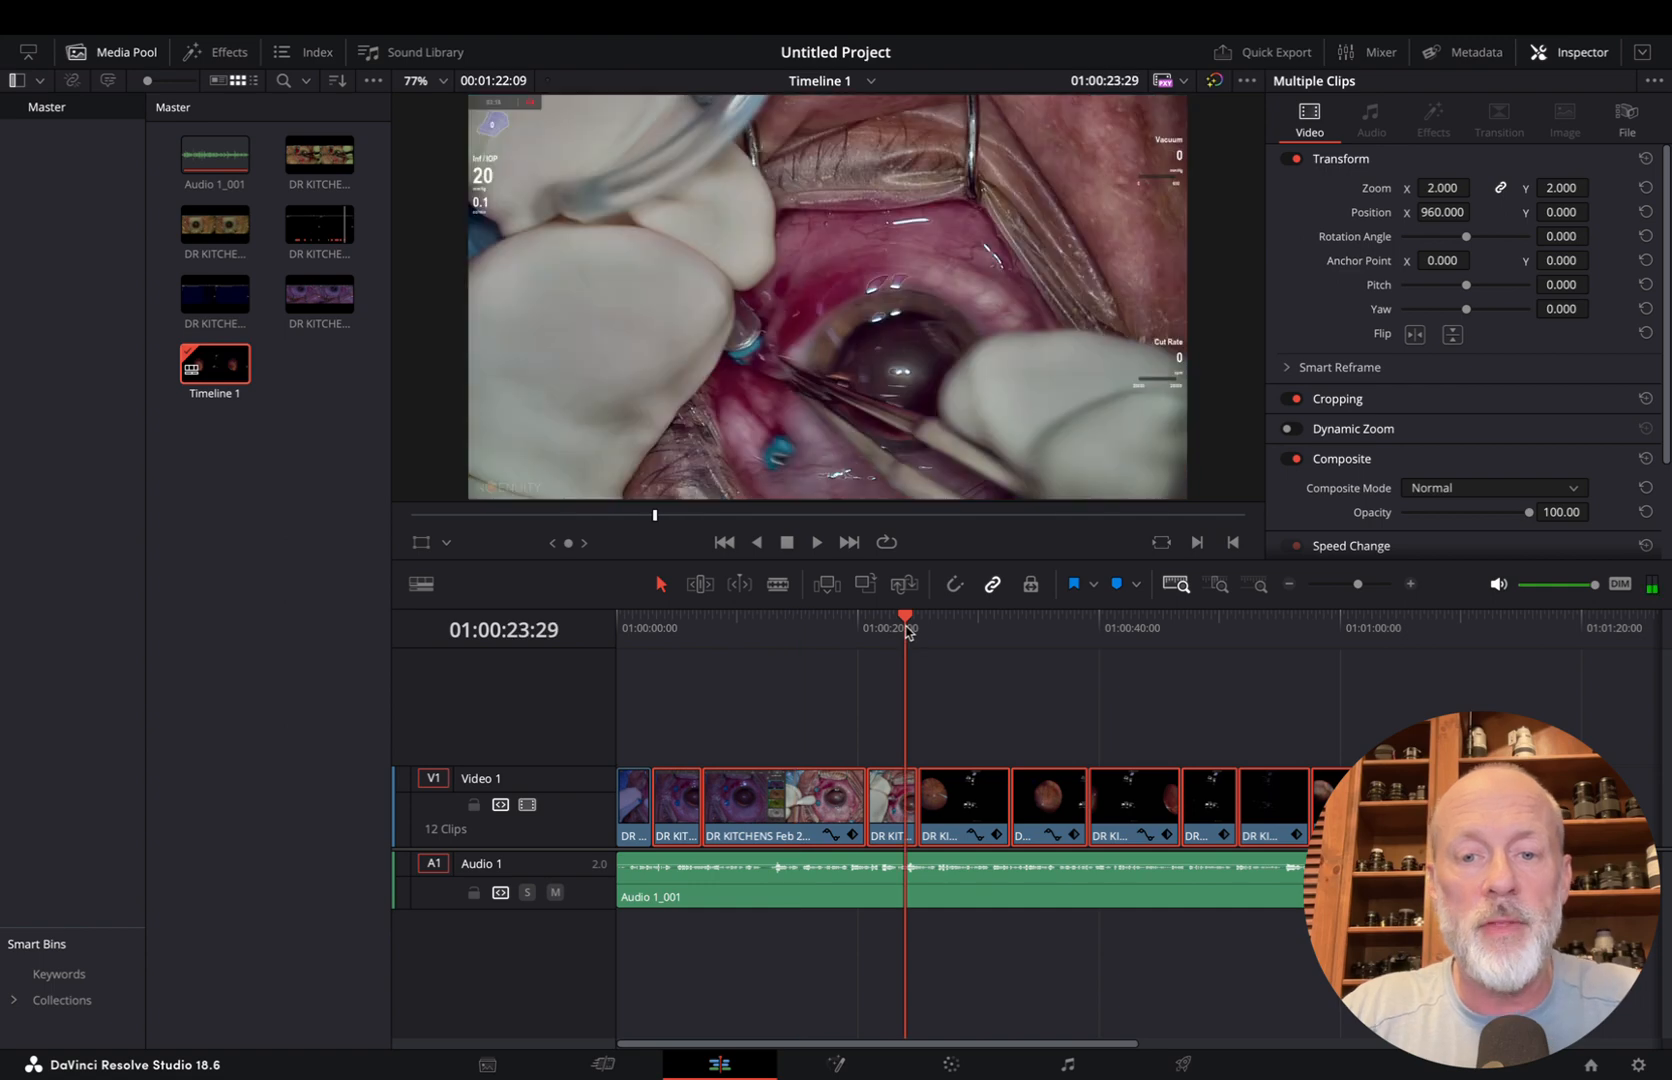
left_click(848, 632)
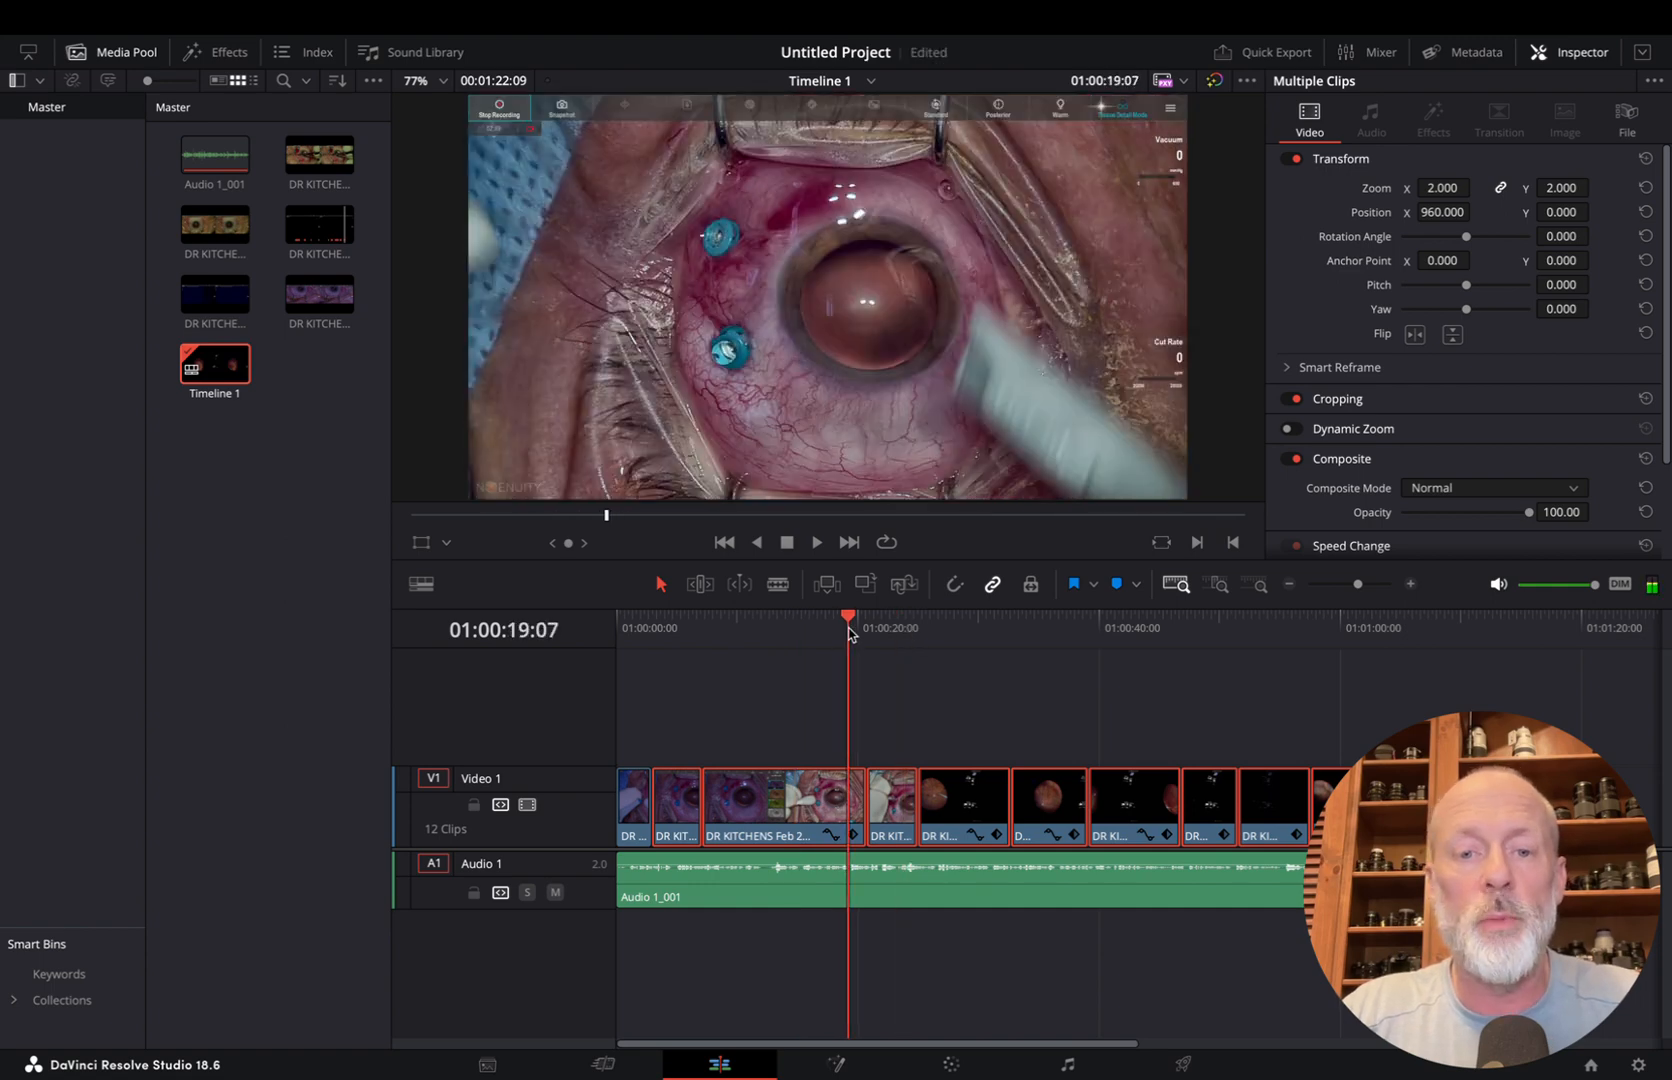
Paste only the first clip's position, zoom and scale attributes onto the other eleven clips and check the framing through 01:00:34:24
right_click(756, 820)
left_click(896, 318)
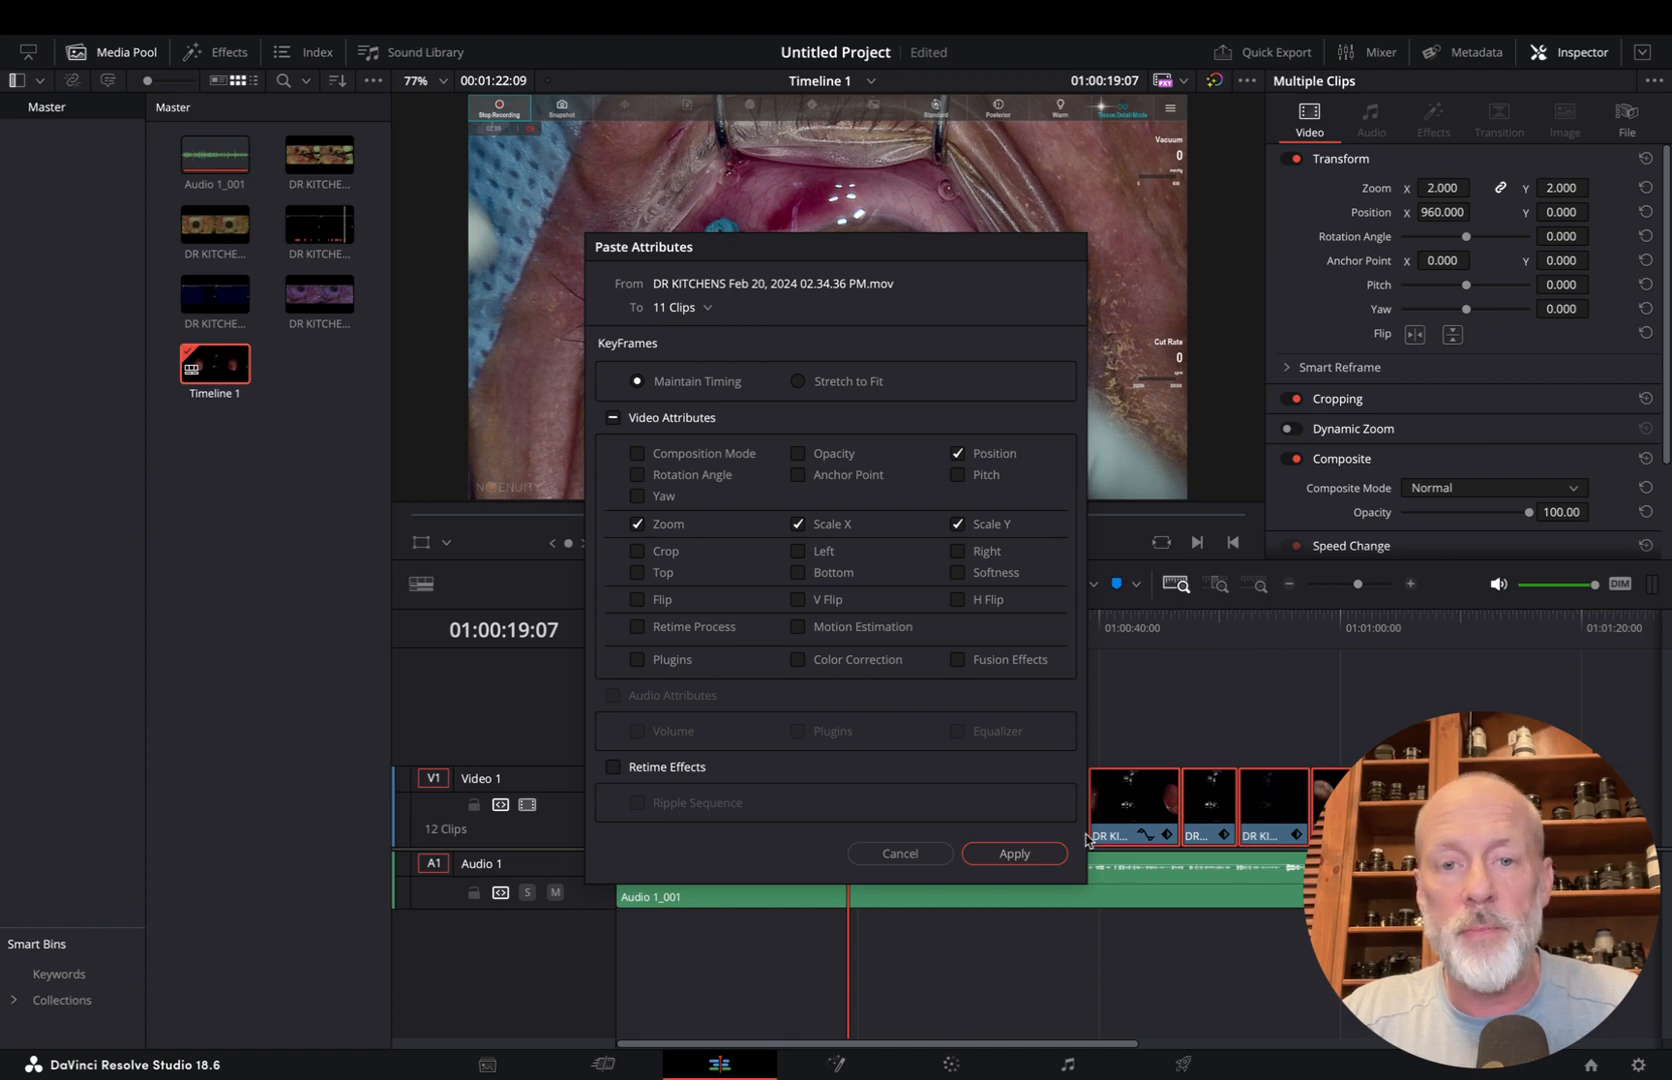
left_click(1014, 853)
left_click(893, 630)
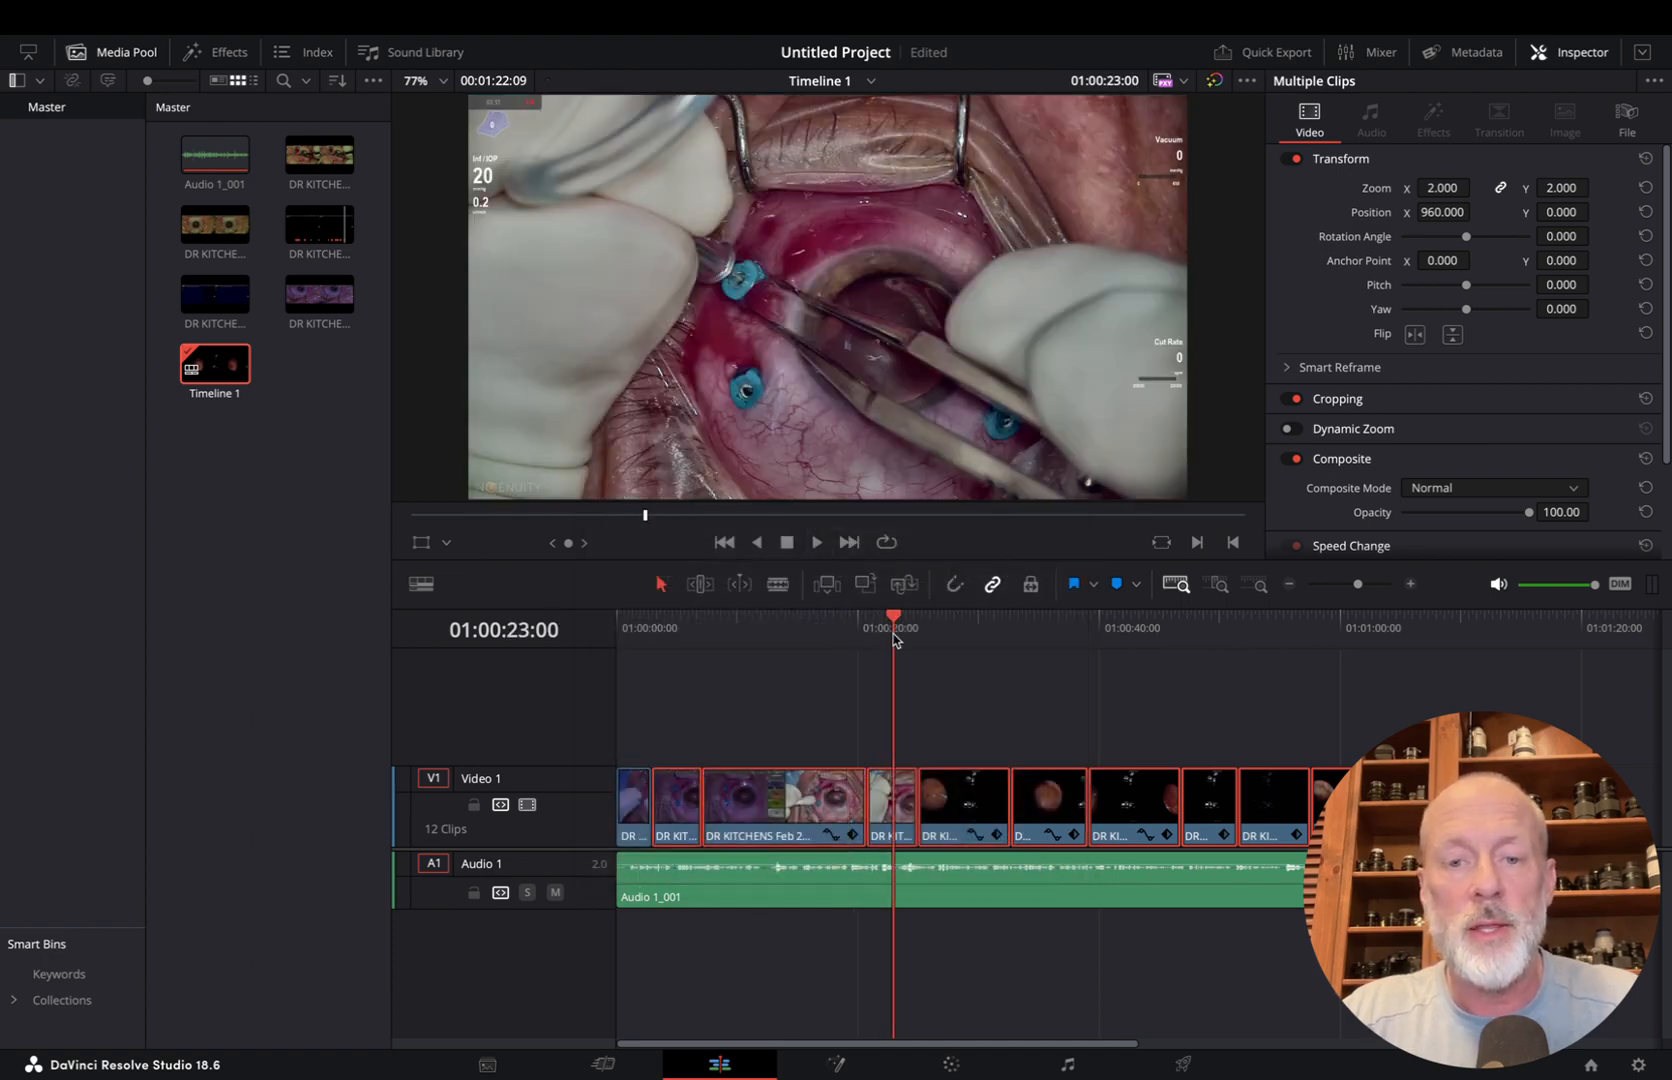
left_click_drag(893, 640, 1036, 684)
Open the render settings and name the export file "Vitrectomy for Floaters Basics 2D"
left_click(1185, 1064)
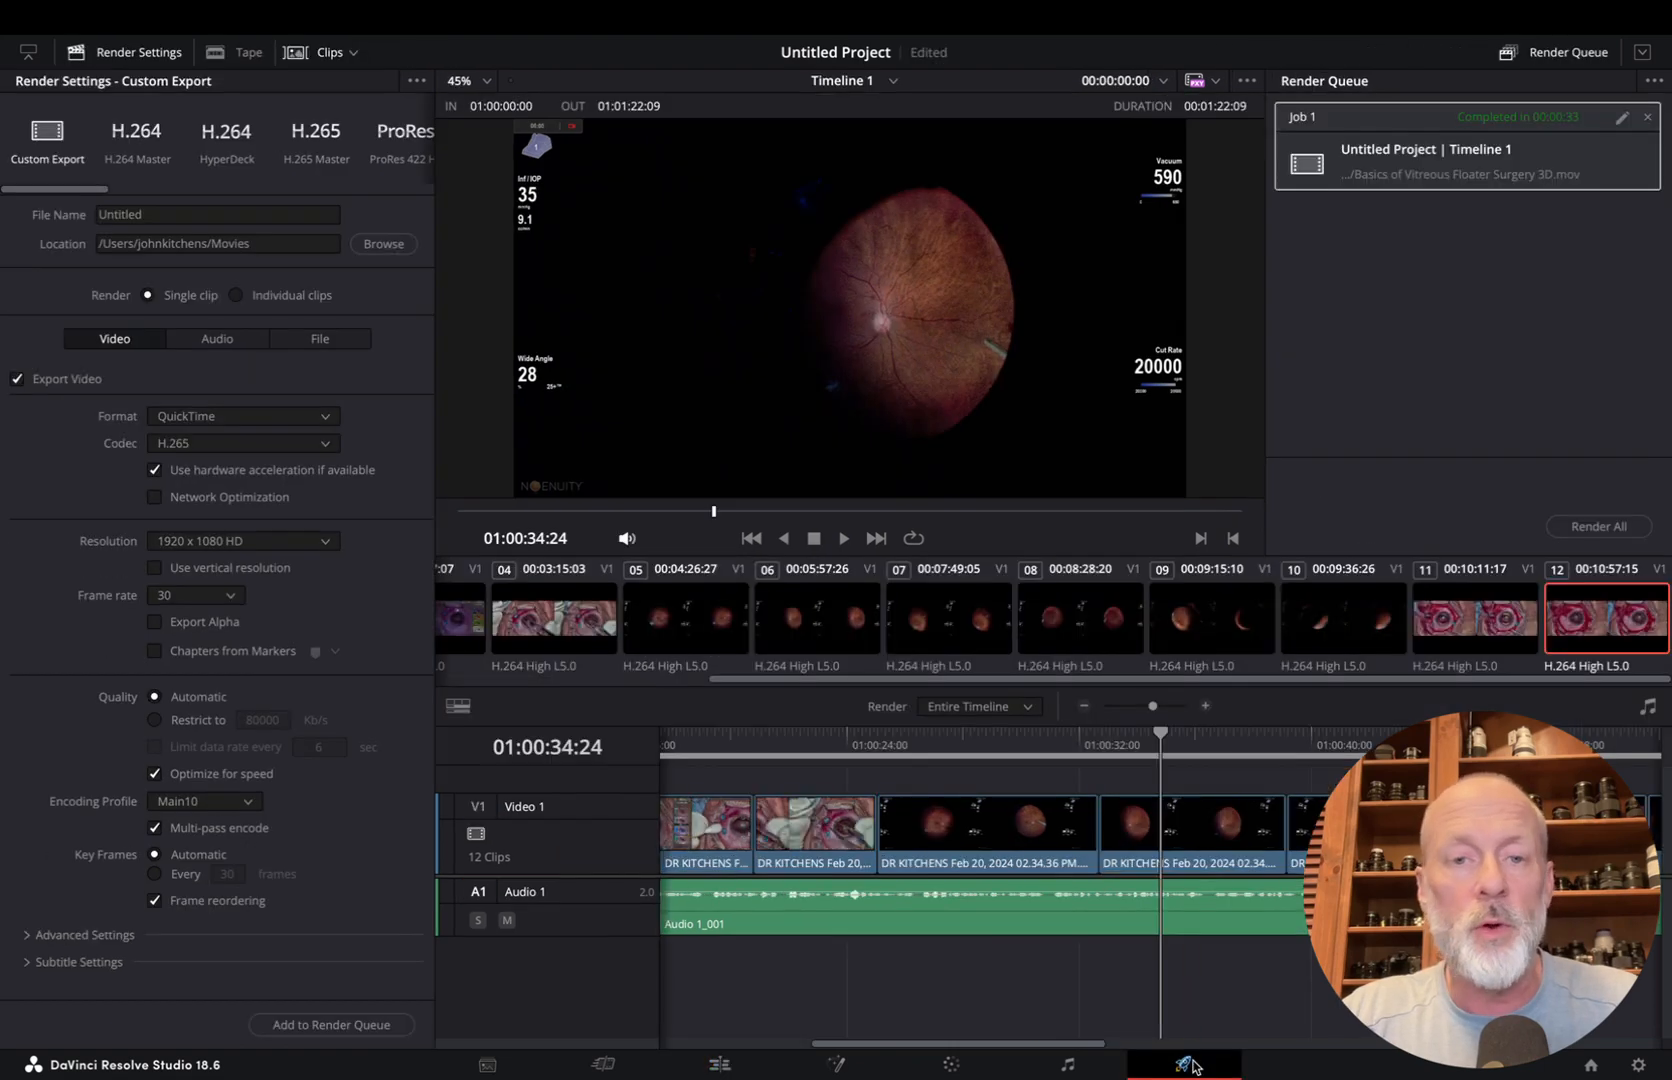
left_click(163, 214)
double_click(167, 212)
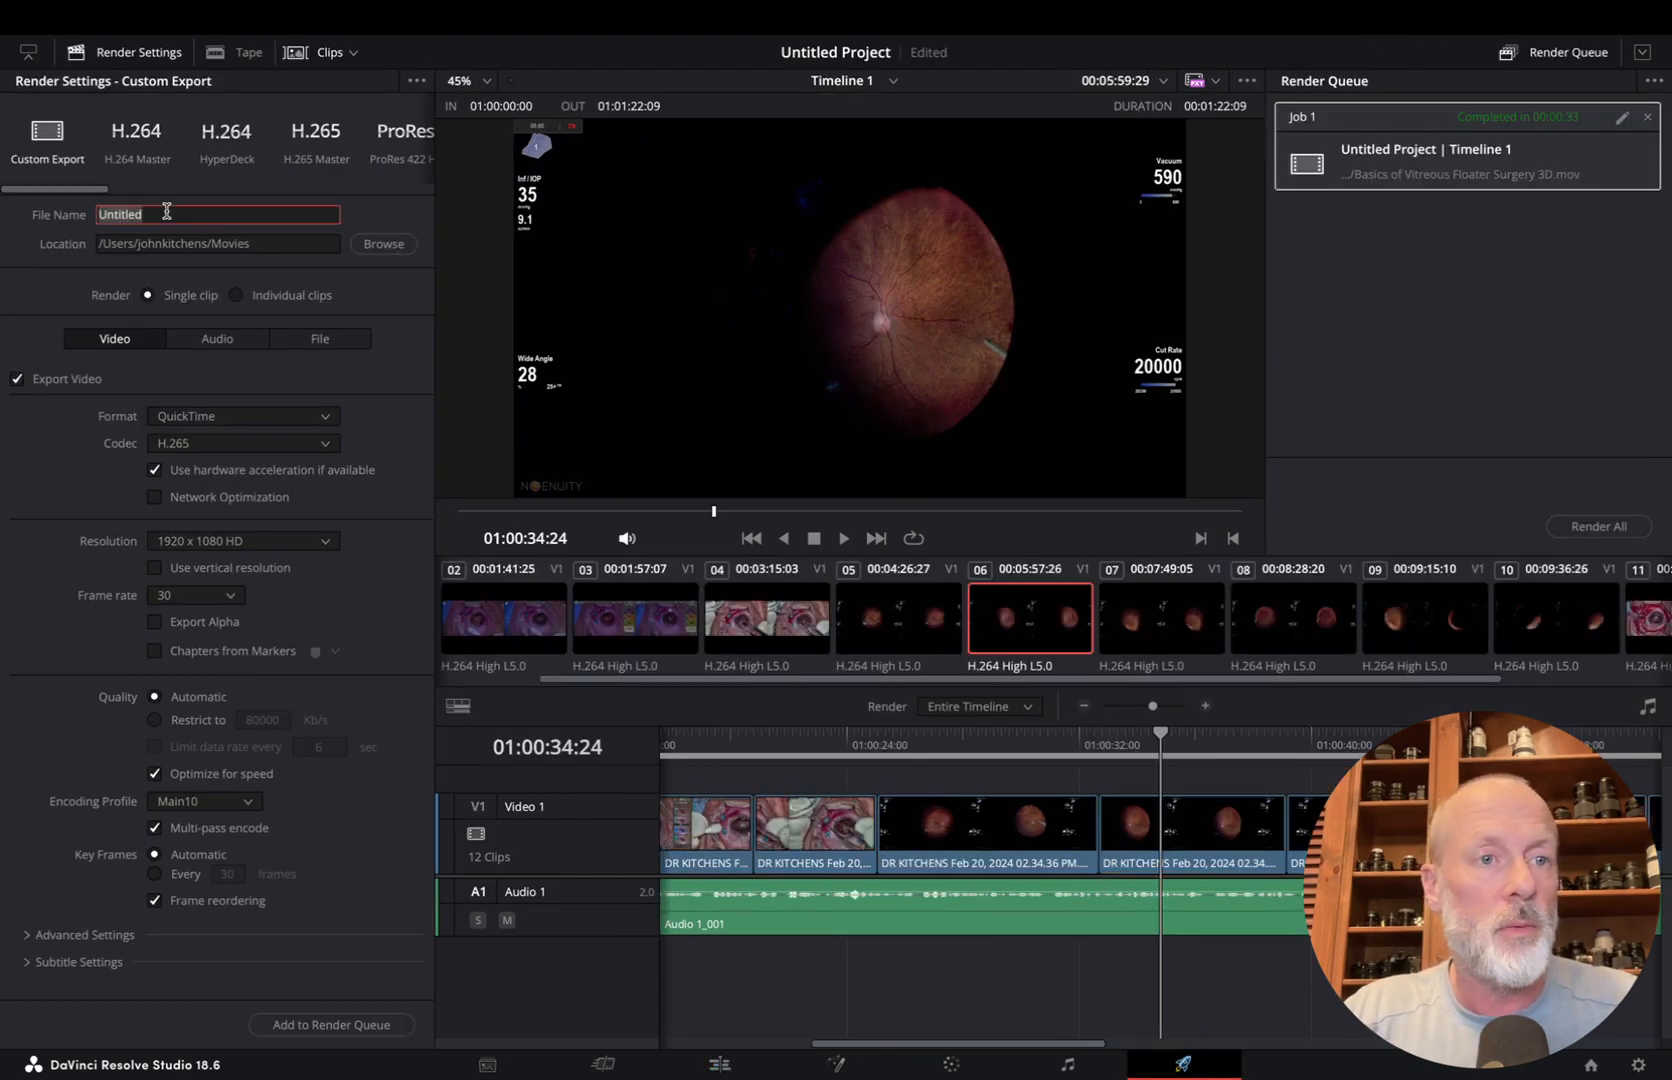
key("super+v")
key("super+a")
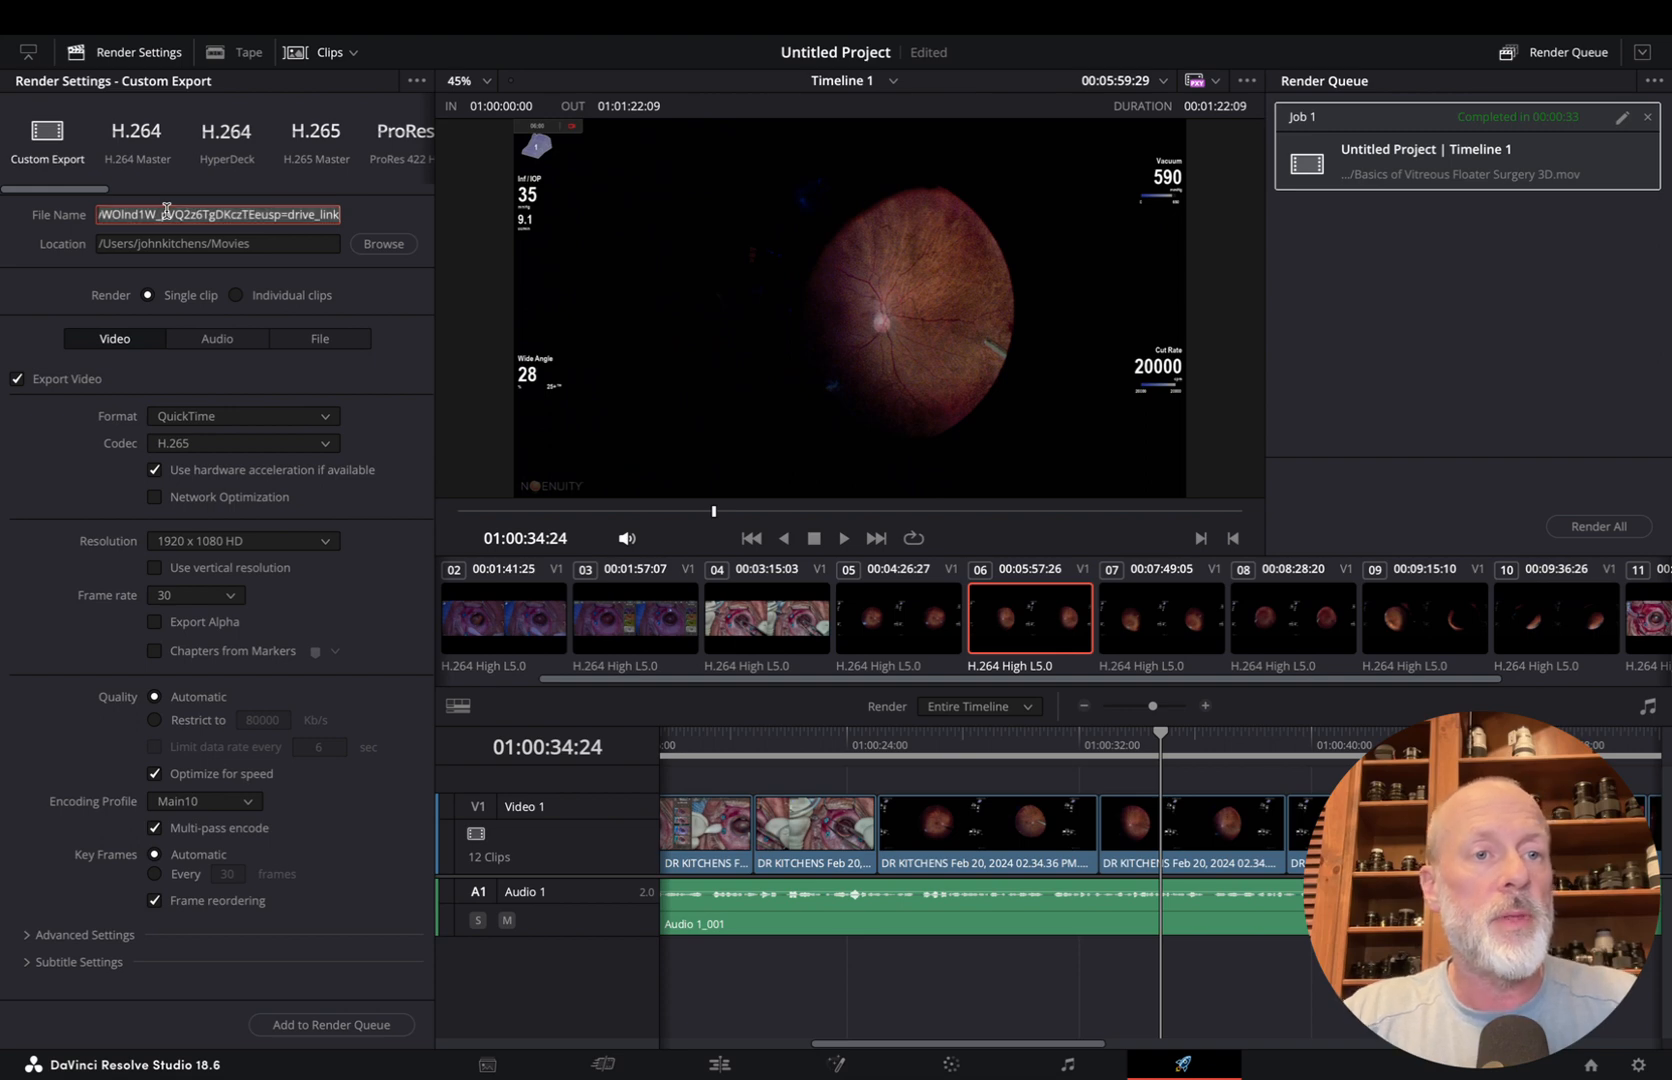
type("Vitrectomy for Floaters Basics 2D")
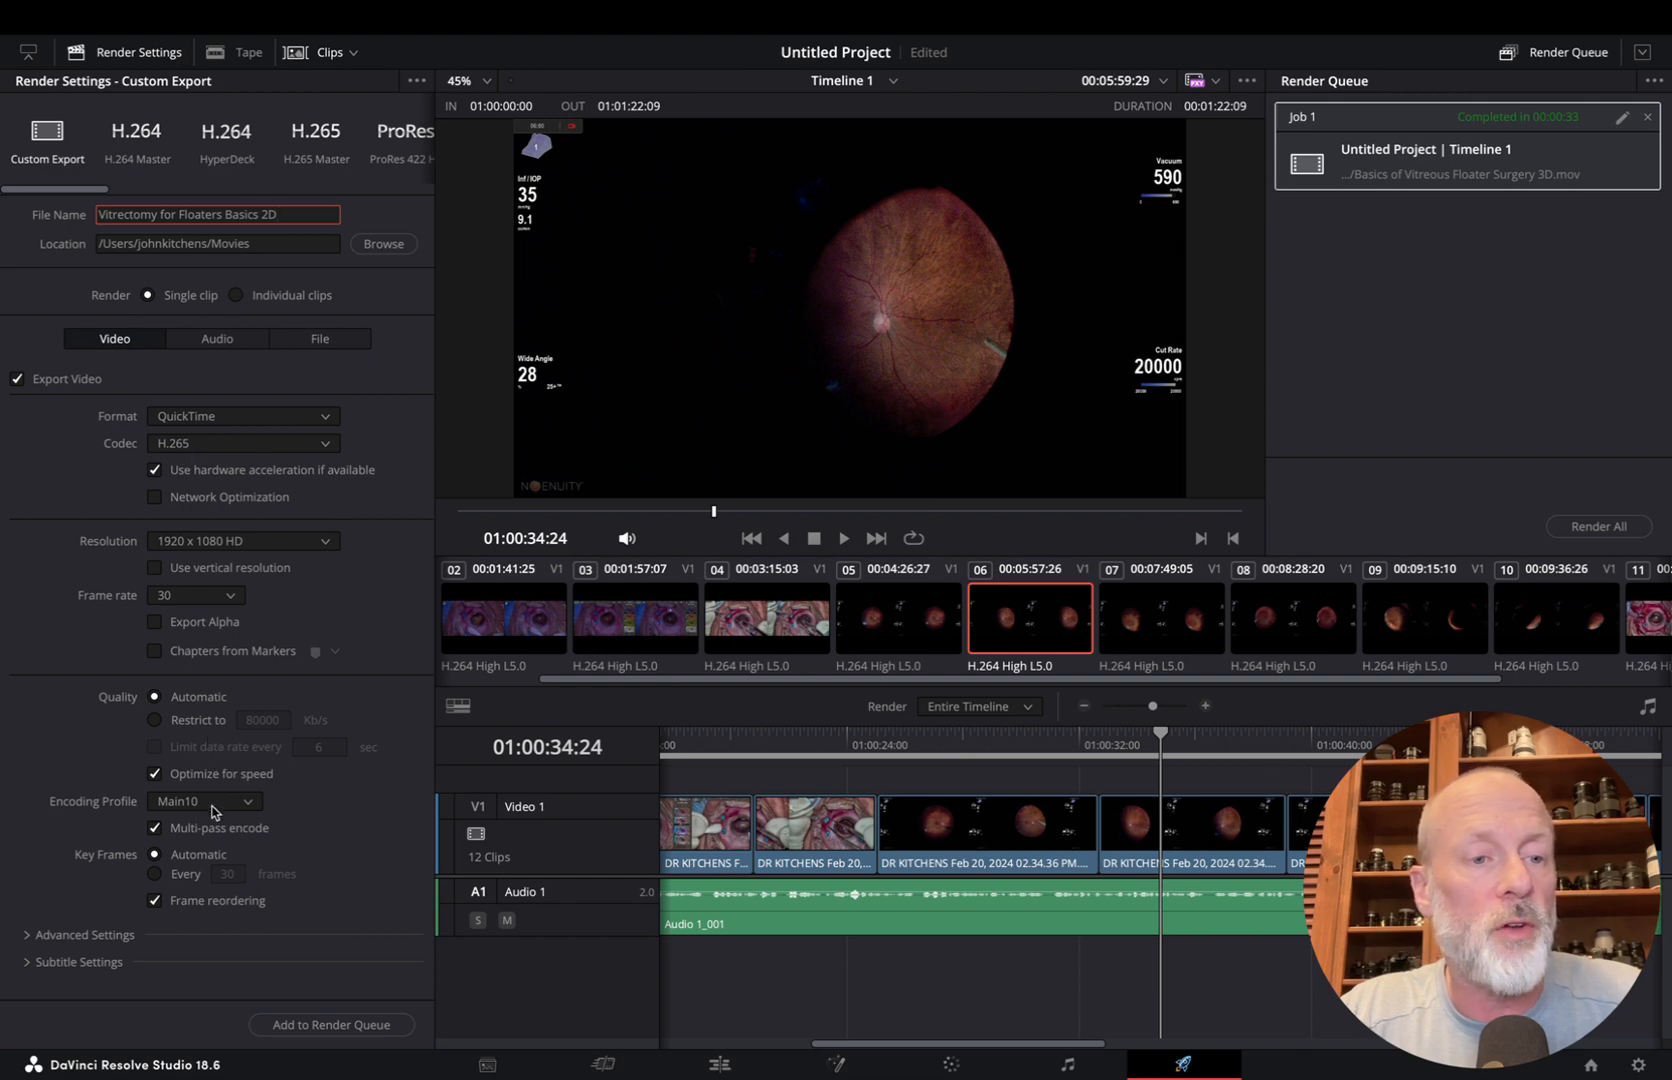
Queue and render the 2D export, and save the project as "Floaters"
left_click(368, 1026)
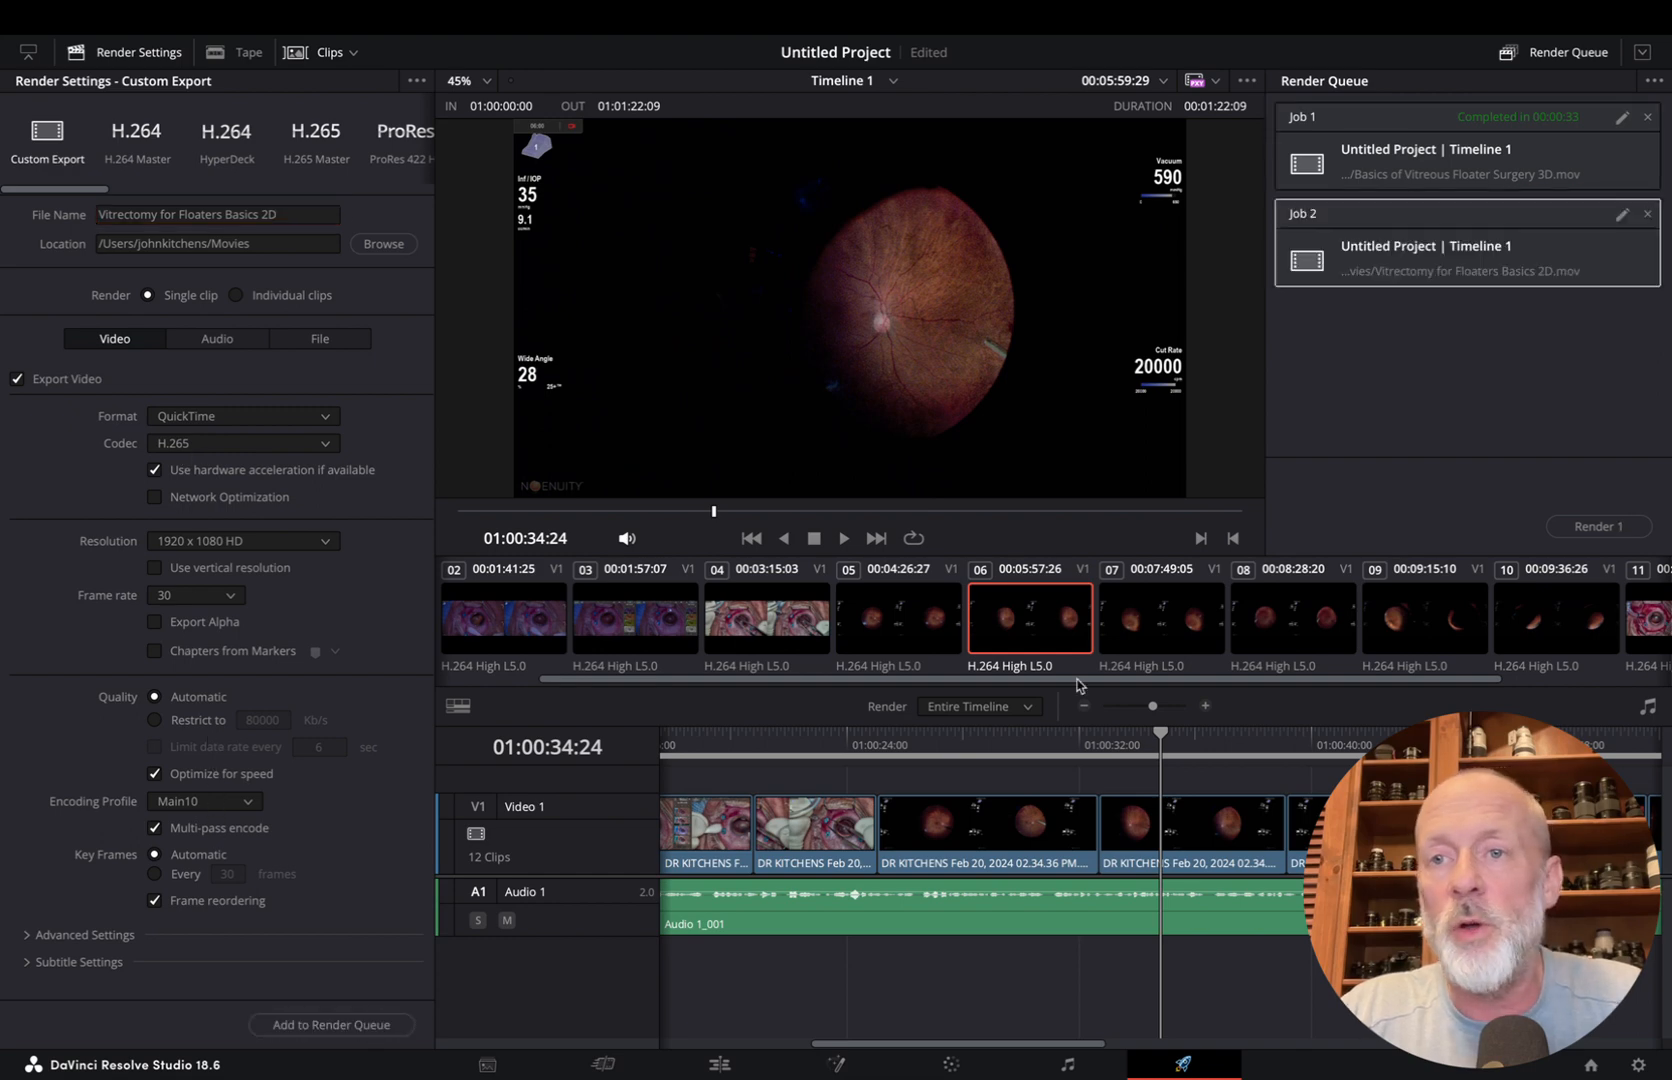
left_click(1597, 527)
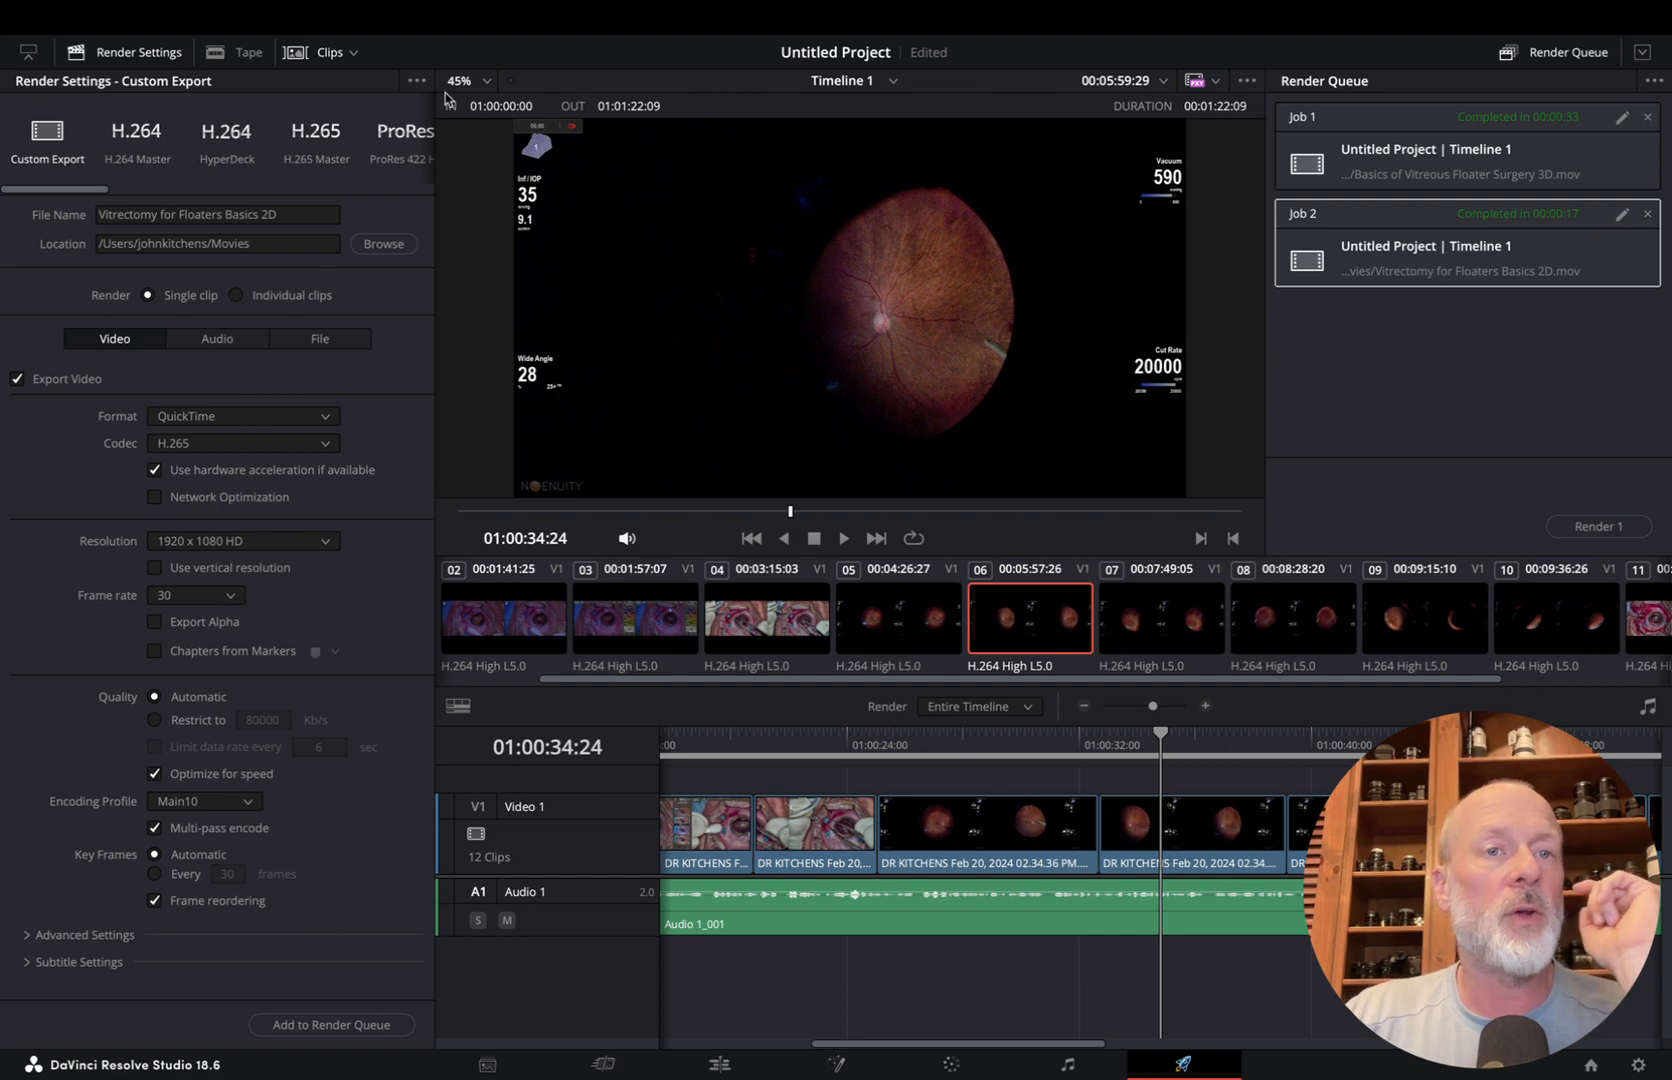
key("super+s")
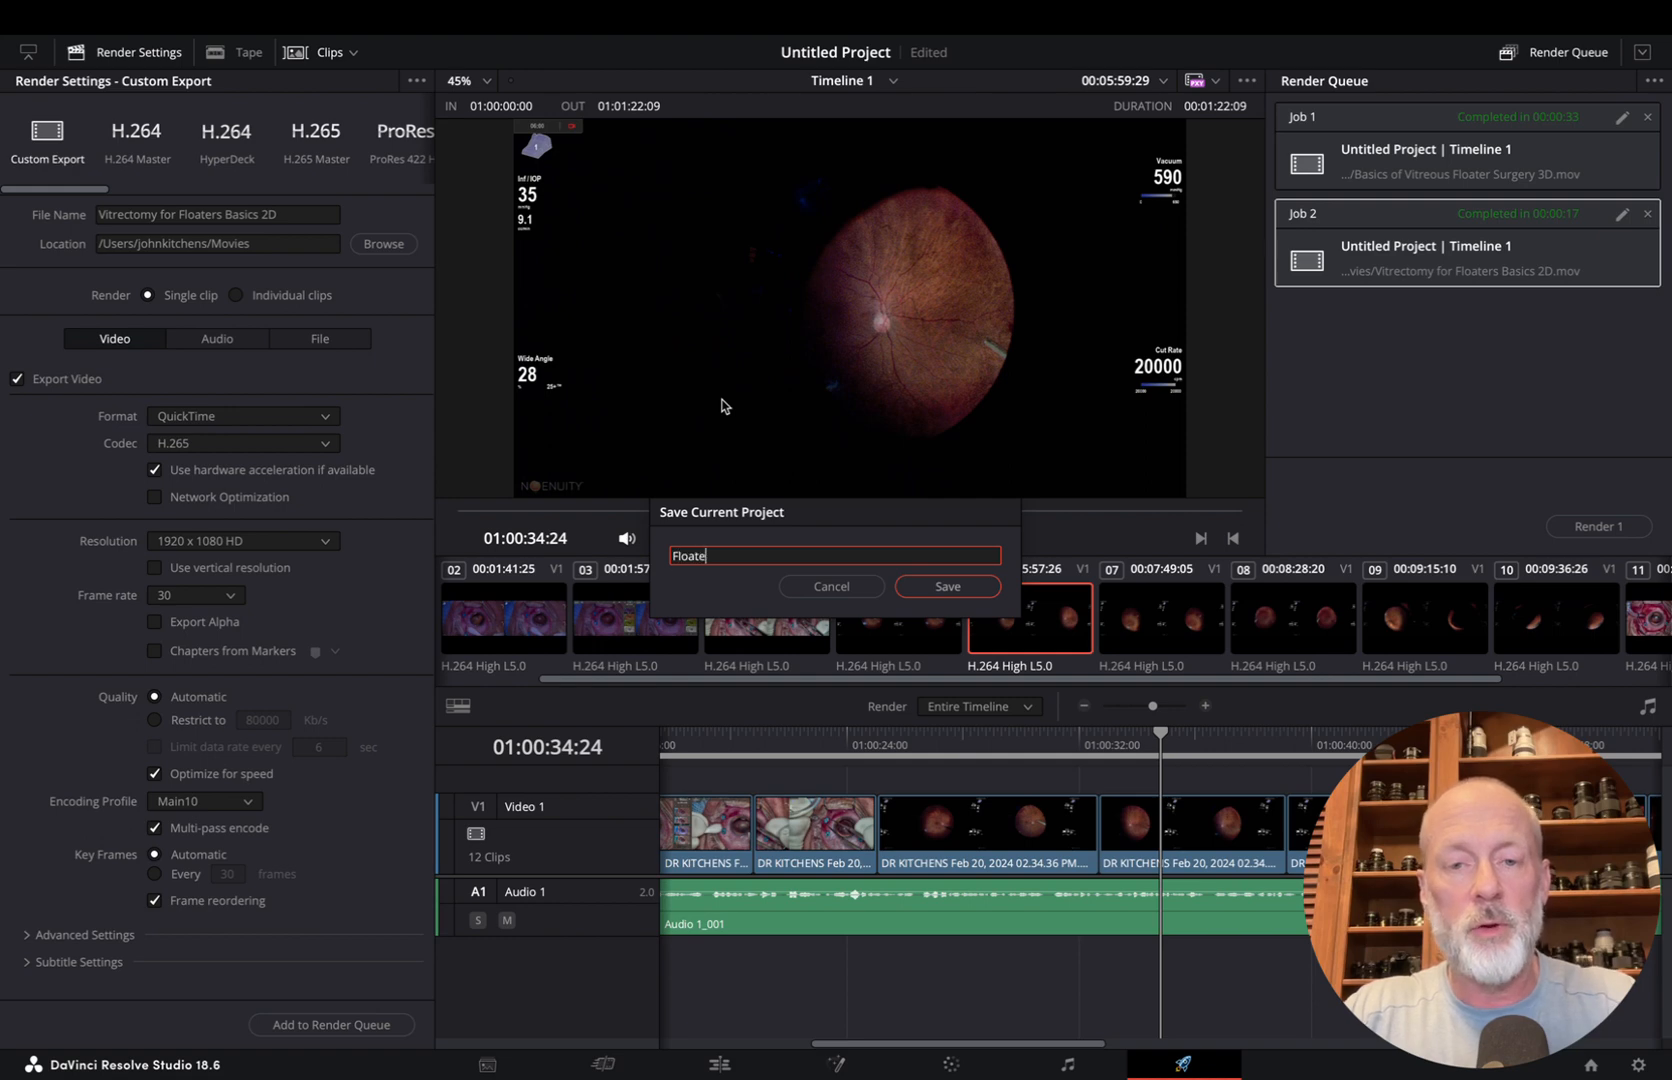
key("Return")
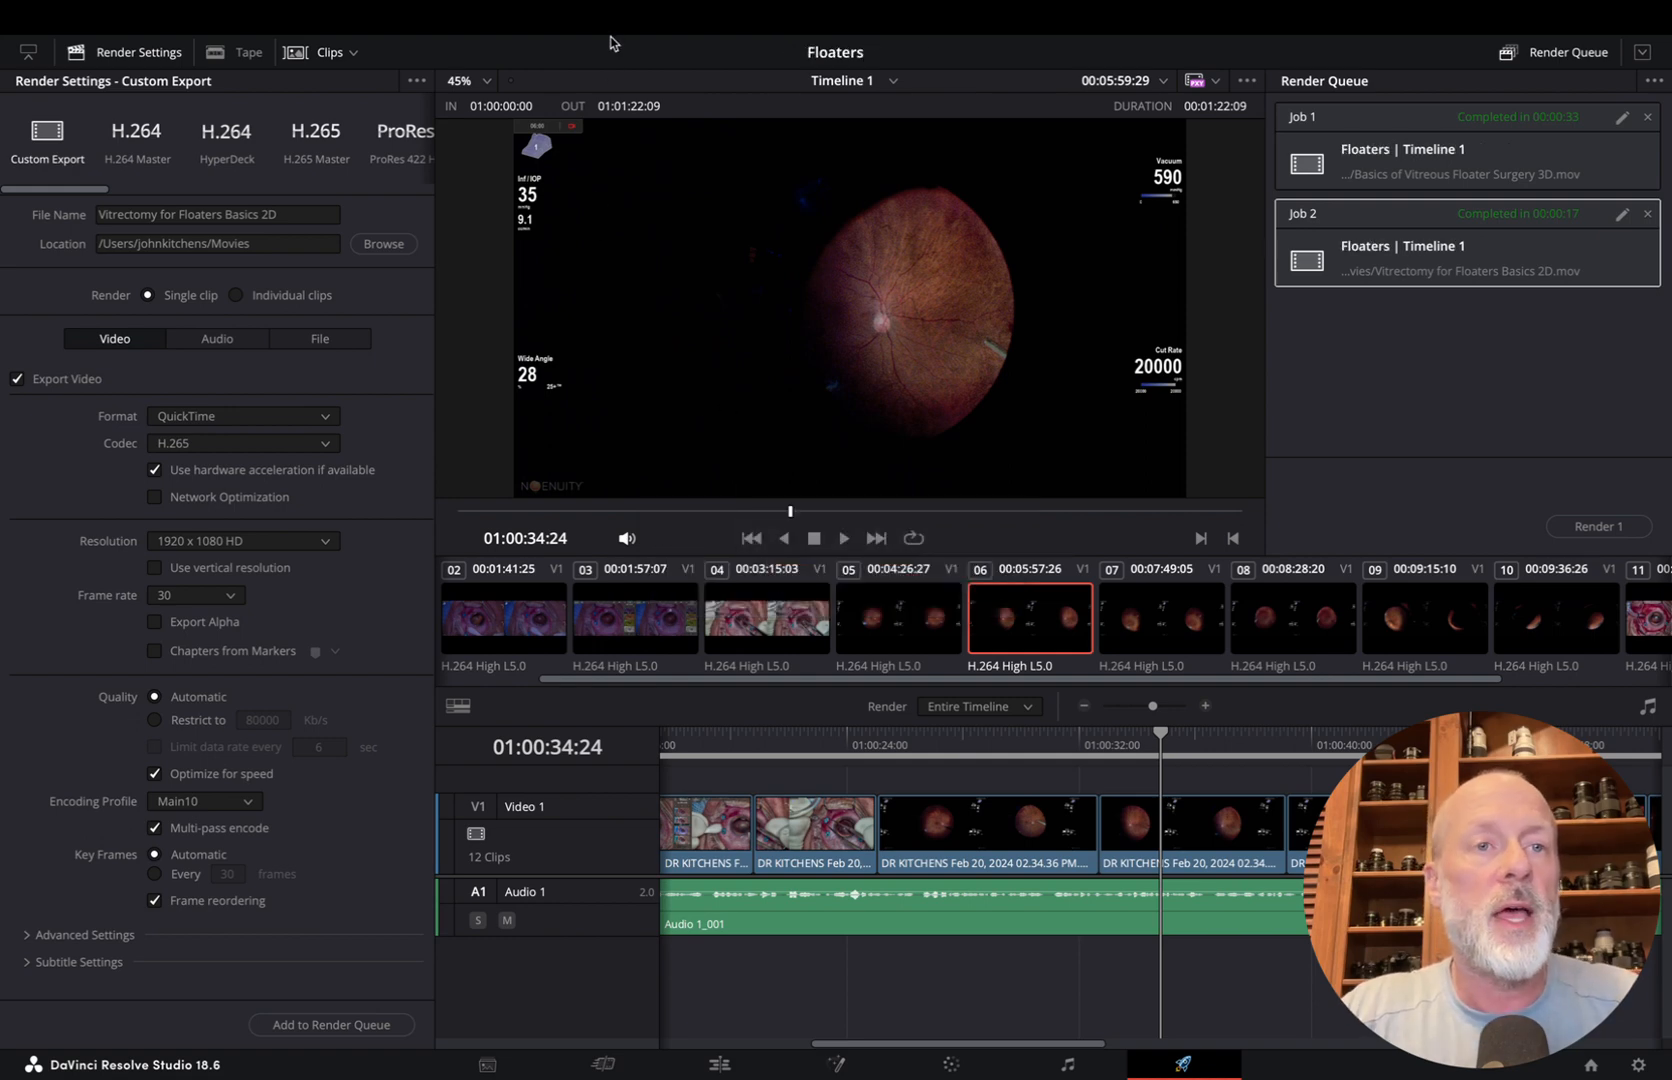
Switch to Finder and open the Movies folder containing the exported videos
key("ctrl+Left")
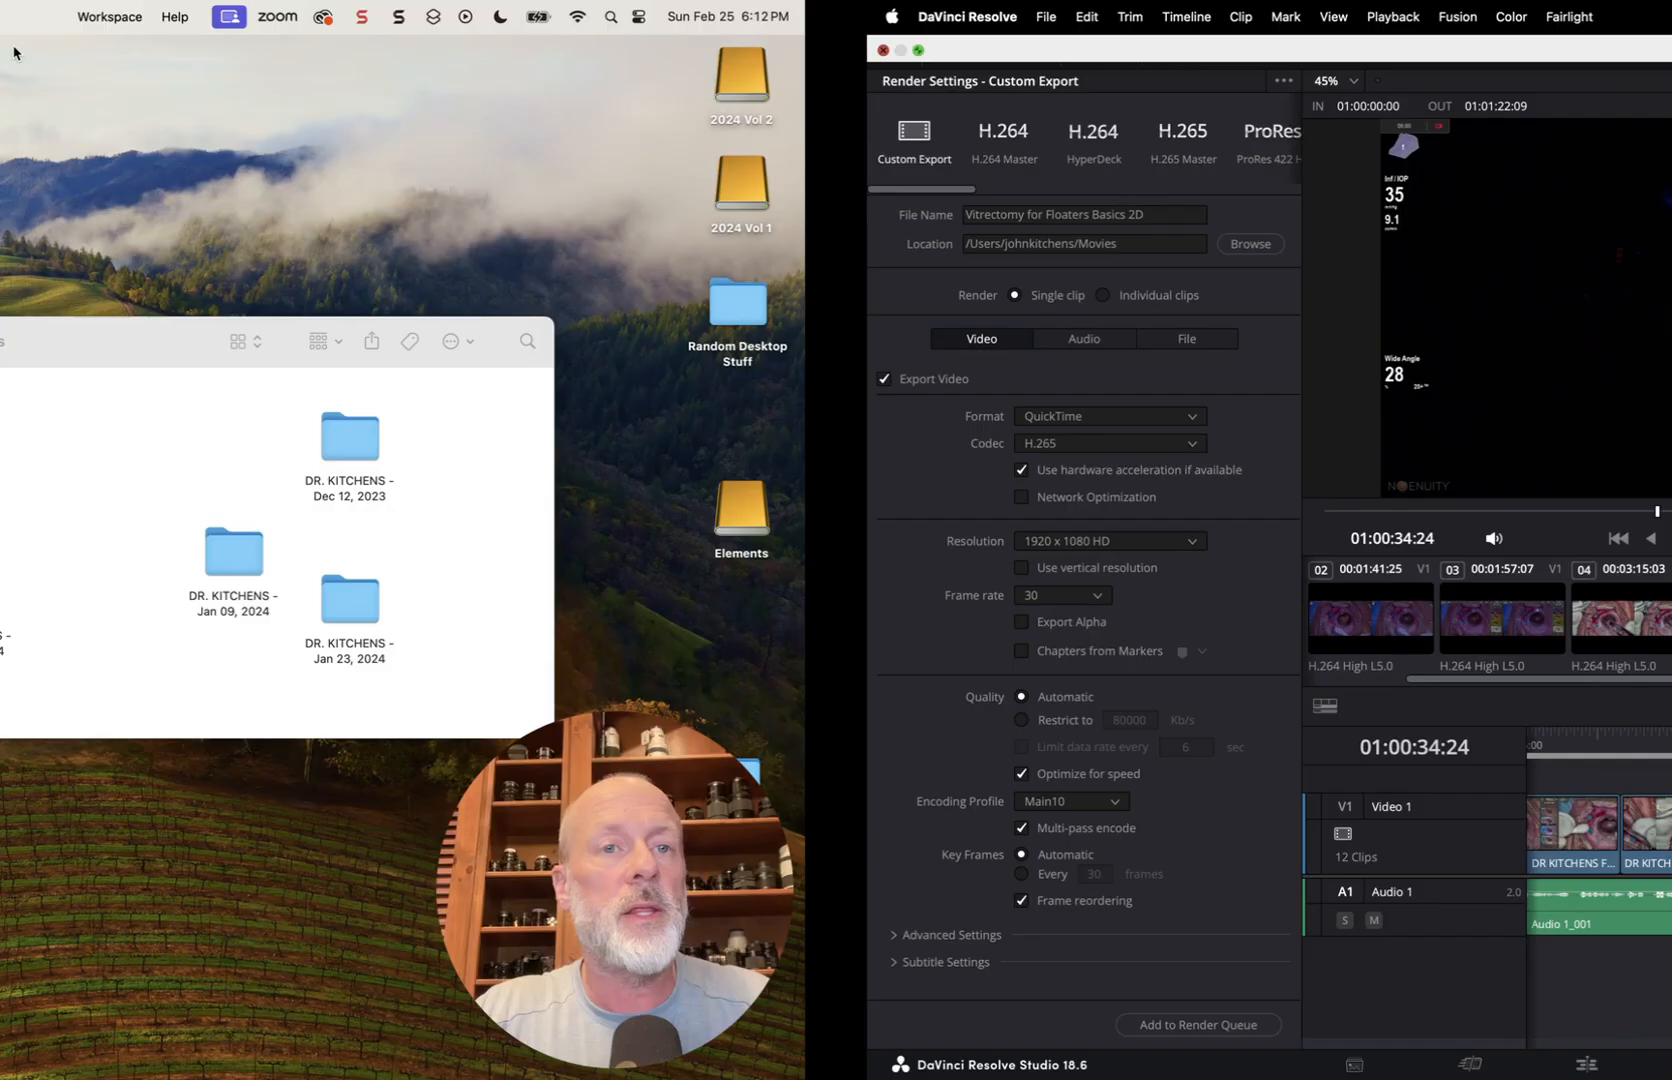
left_click_drag(661, 347, 509, 333)
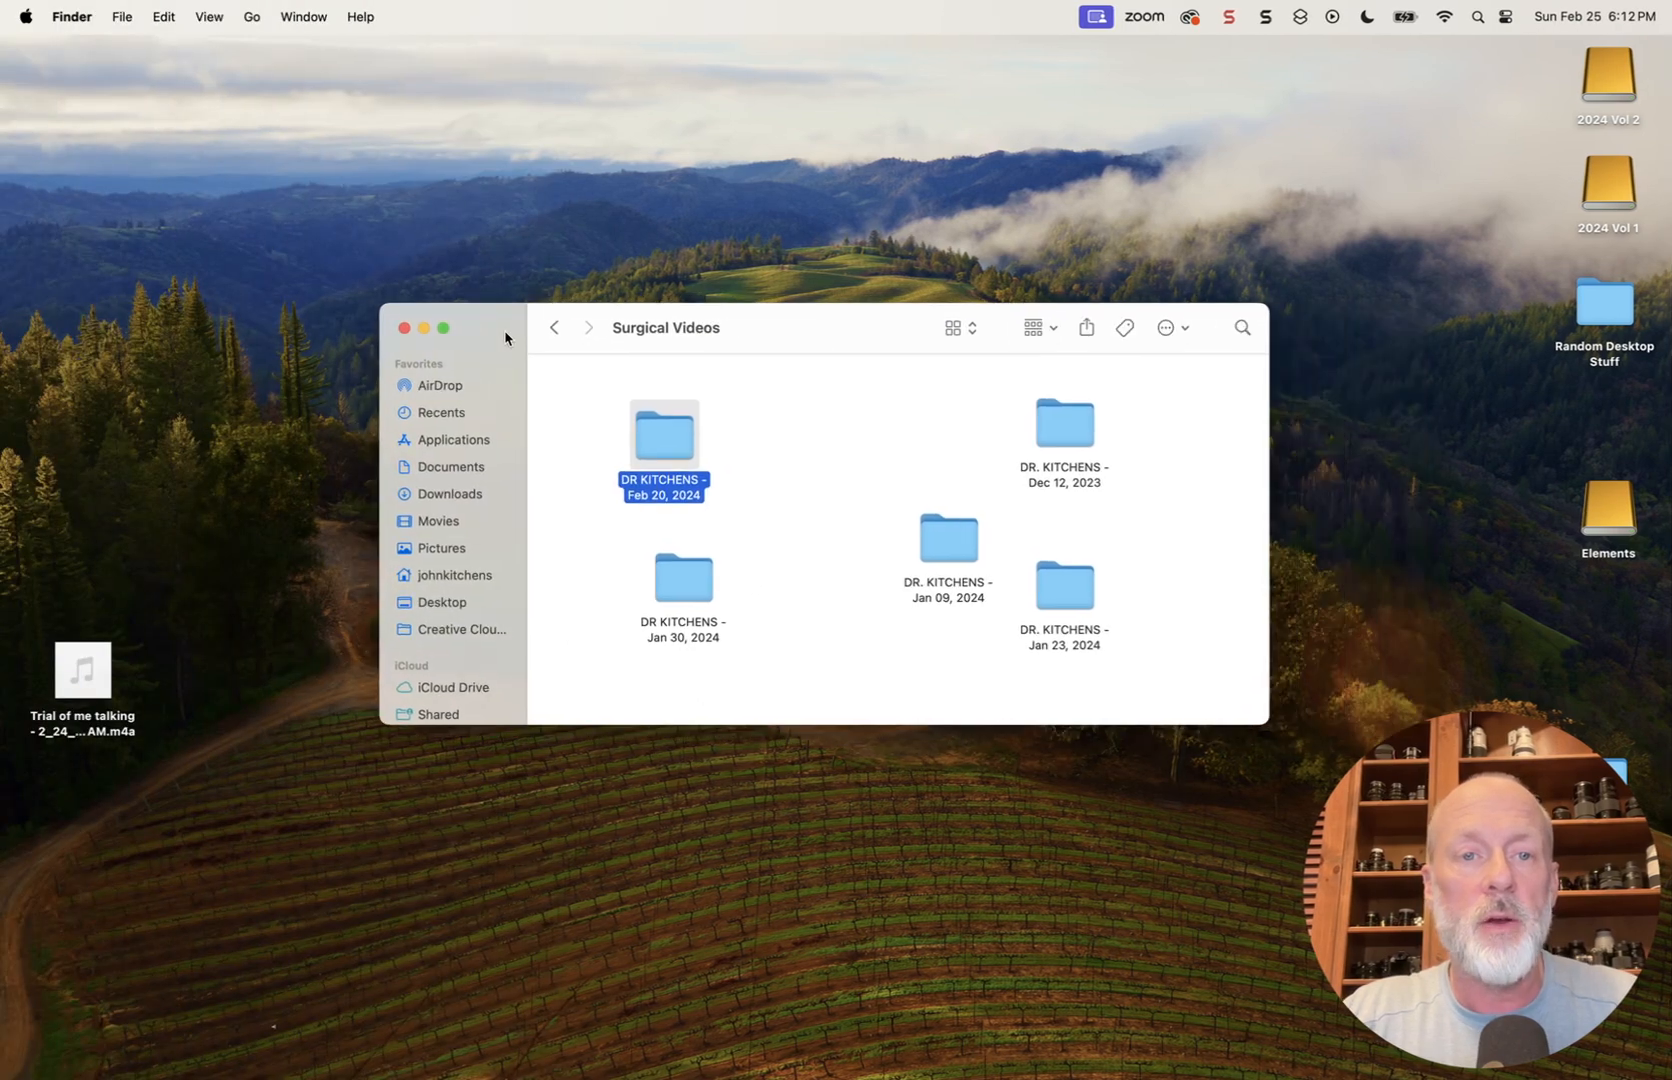
left_click(438, 521)
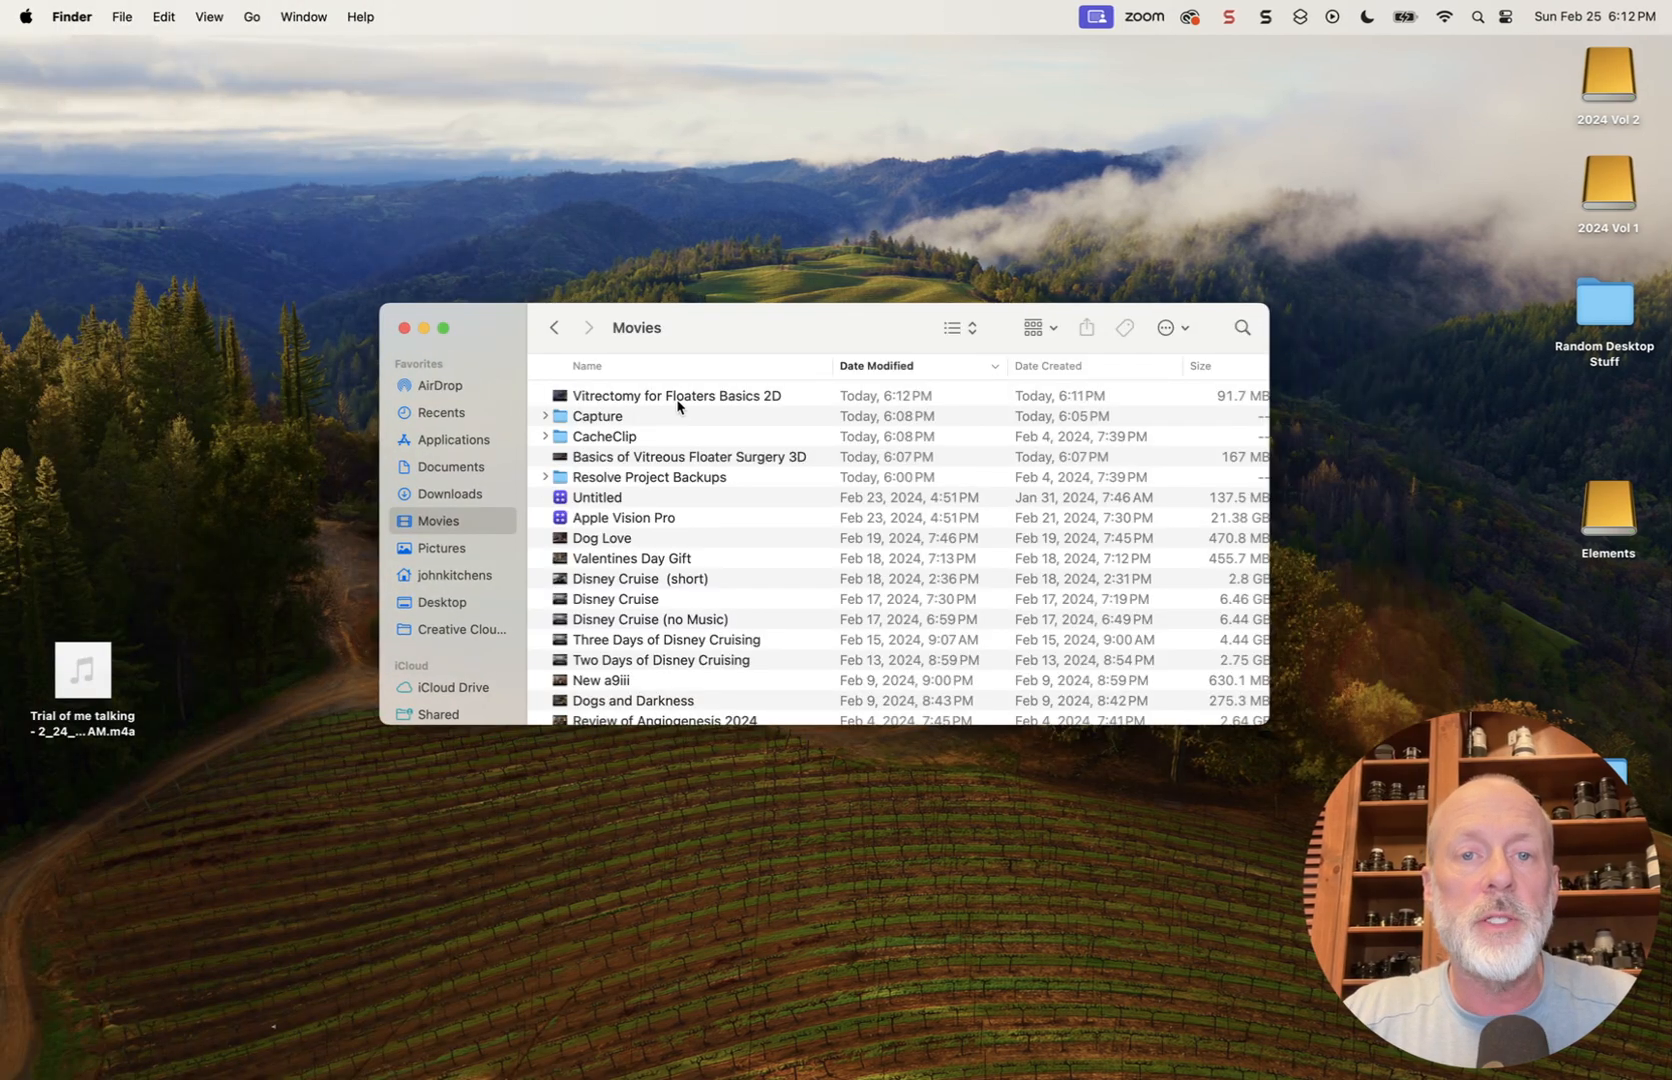
Preview the exported "Basics of Vitreous Floater Surgery 3D" video, mute the sound and close the preview
left_click(678, 460)
key("space")
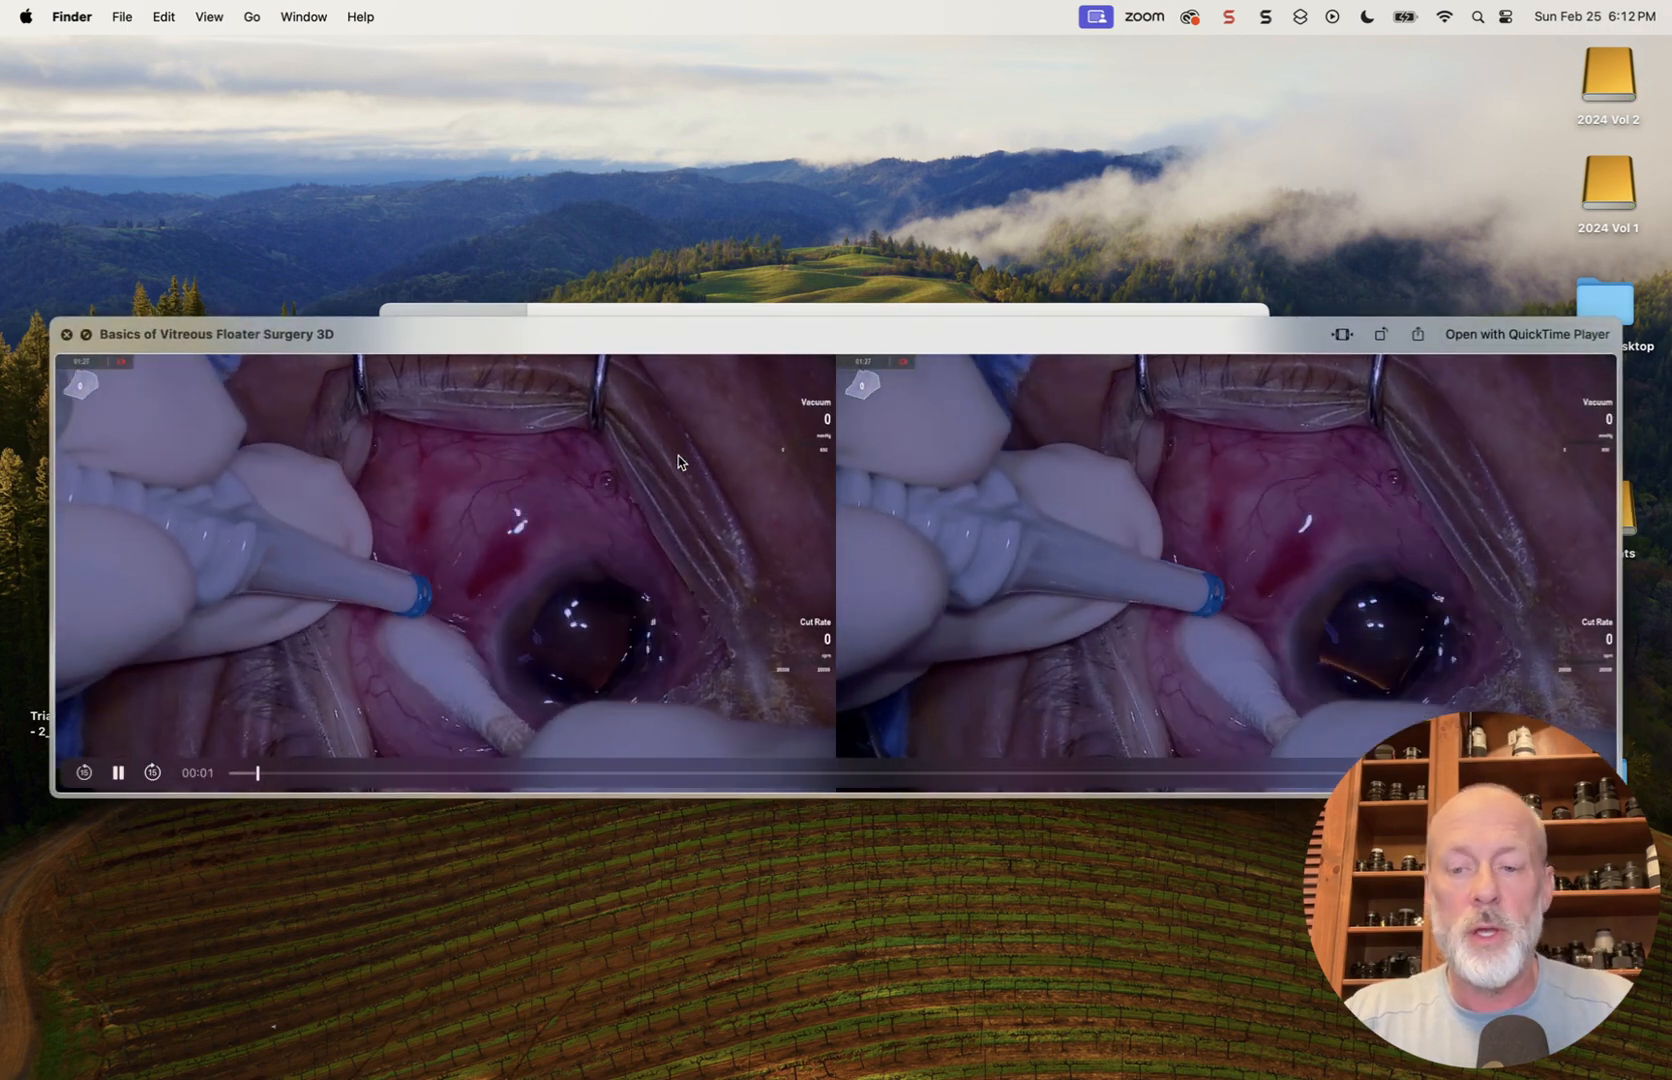
key("XF86AudioRaiseVolume")
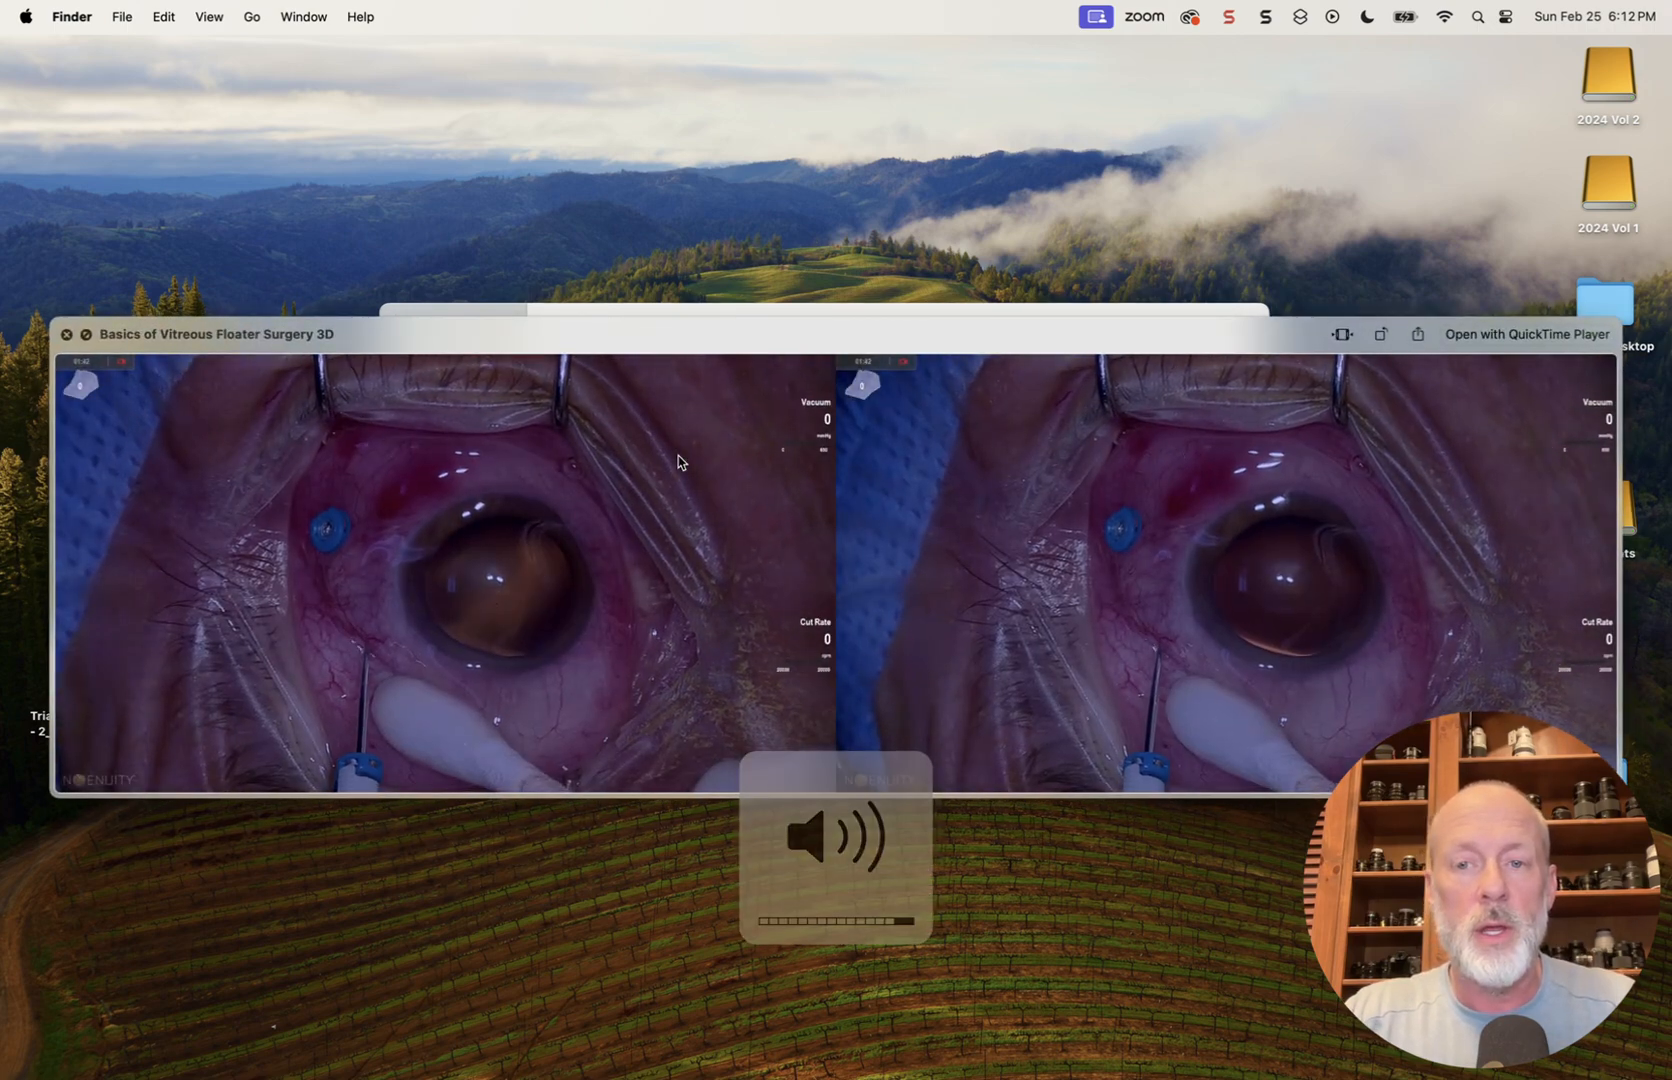
key("XF86AudioMute")
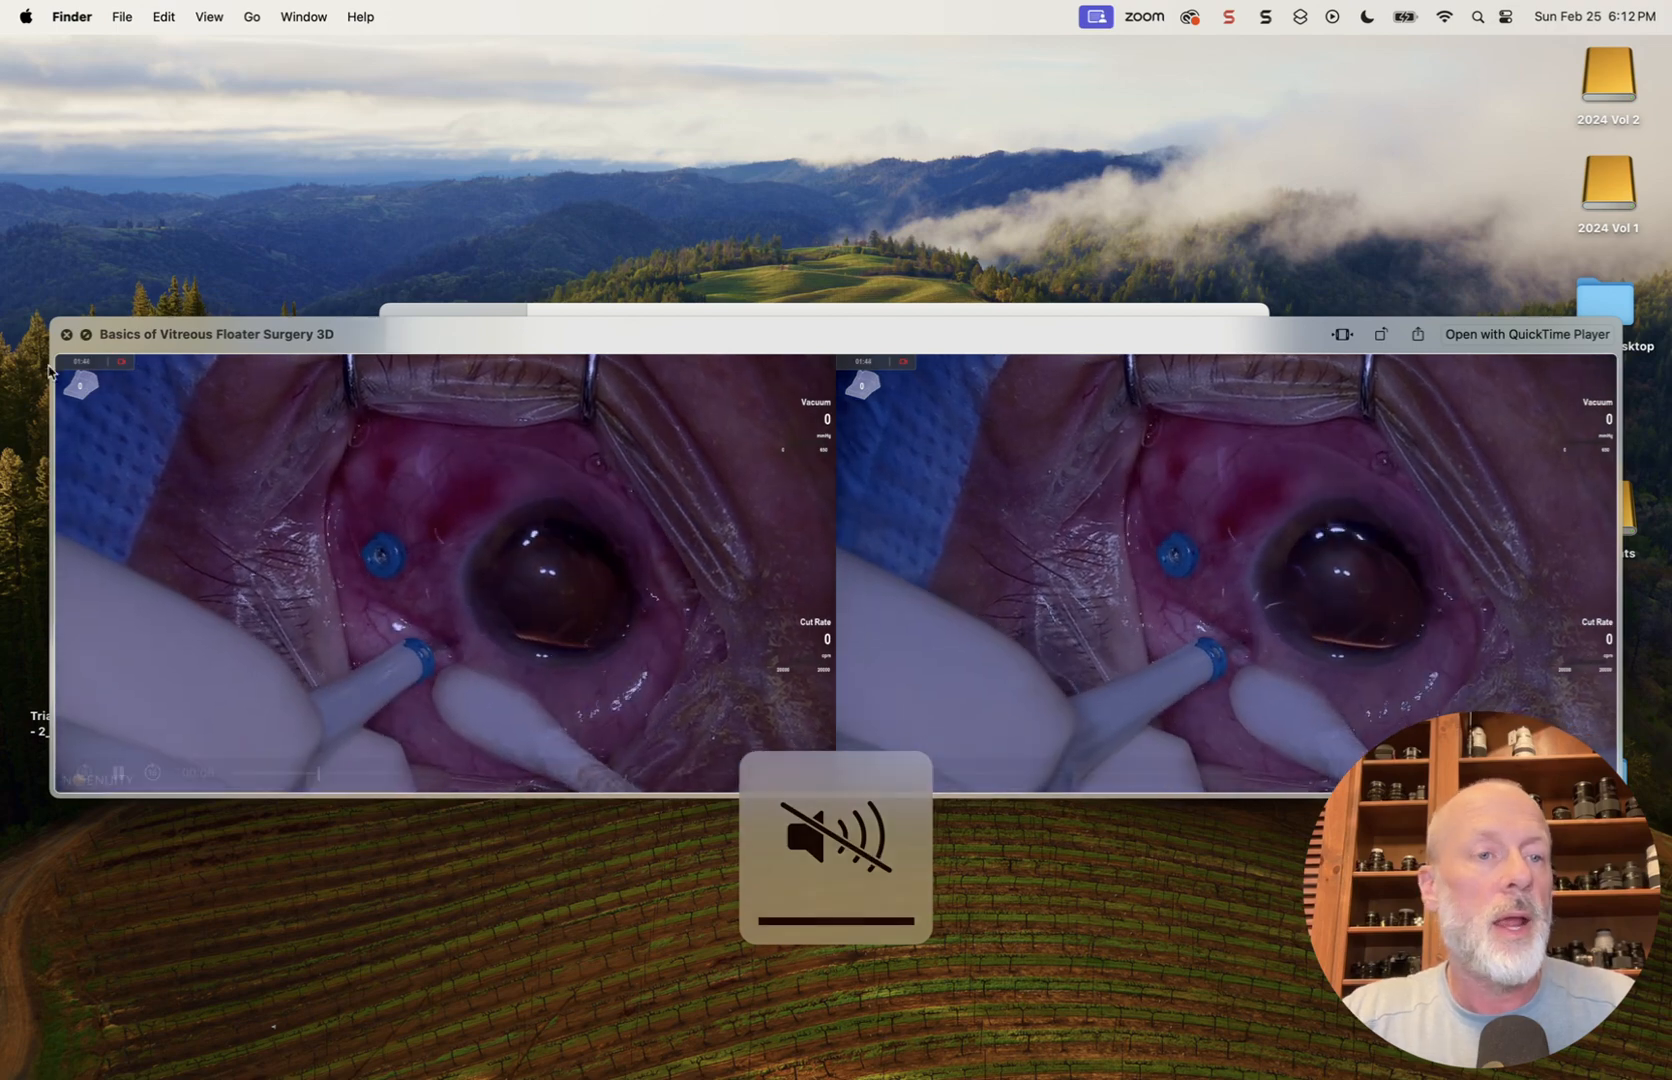
left_click(66, 336)
Preview the exported "Vitrectomy for Floaters Basics 2D" video, skip to about 00:34 and close the preview
left_click(604, 398)
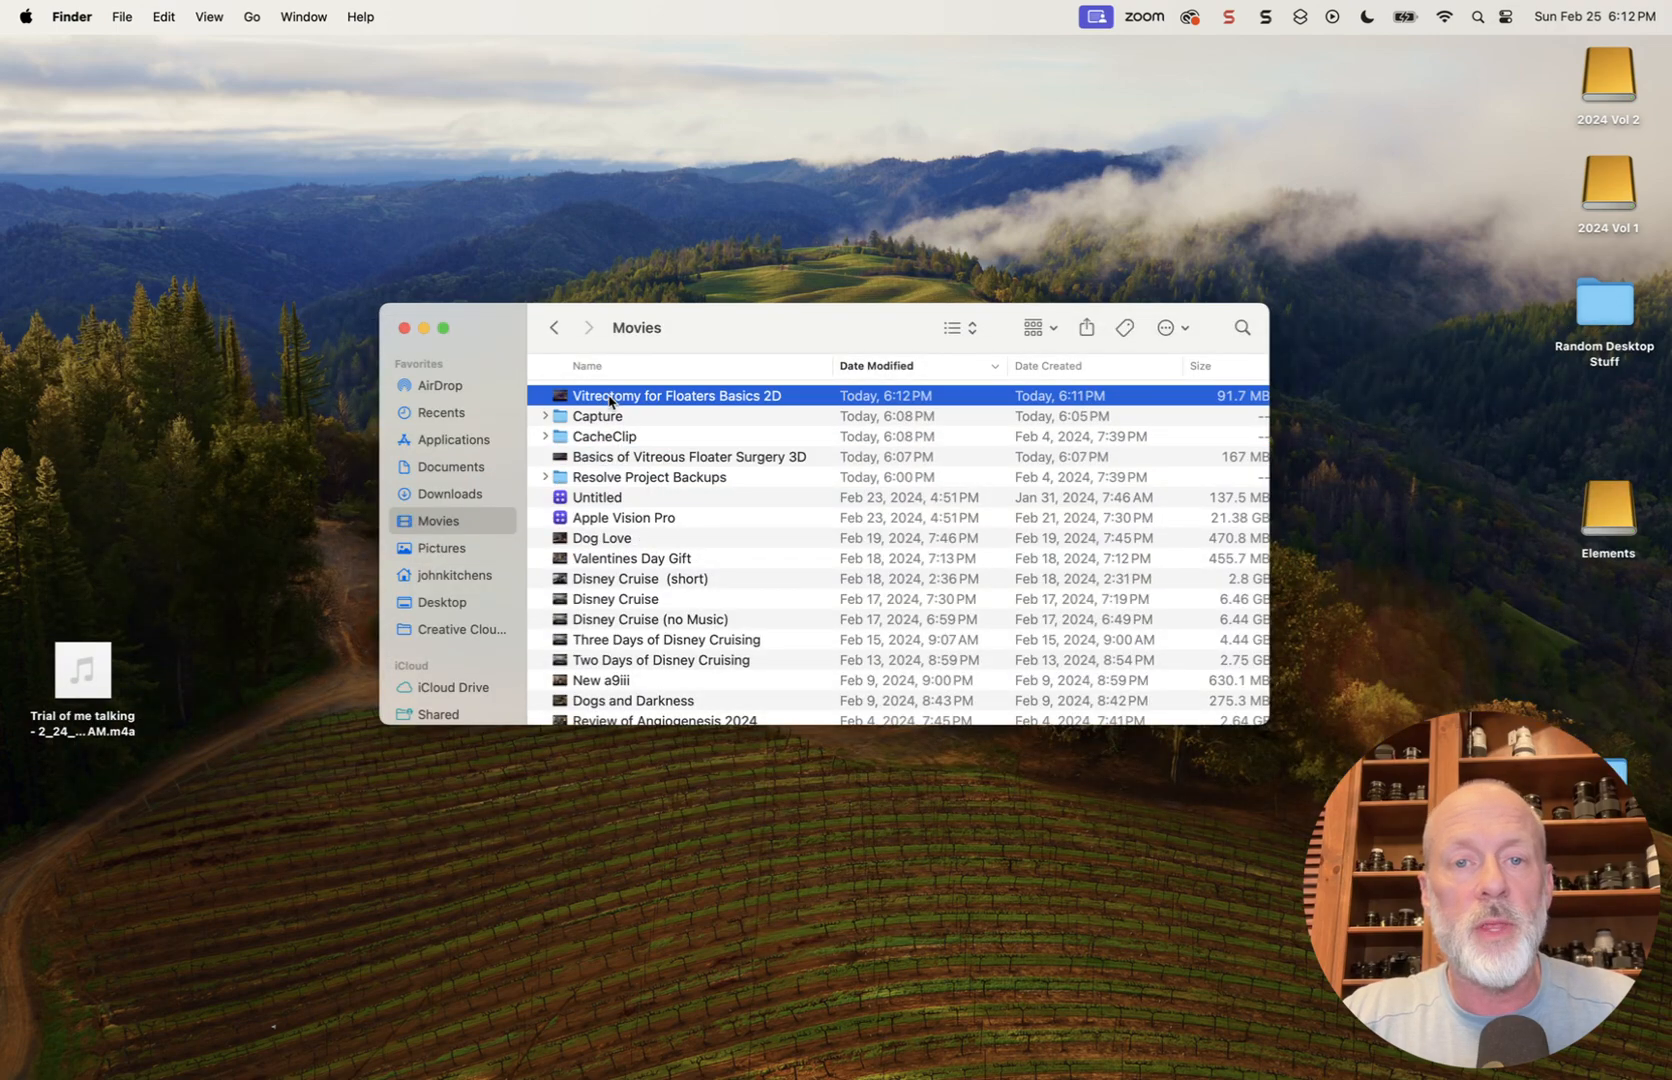
key("space")
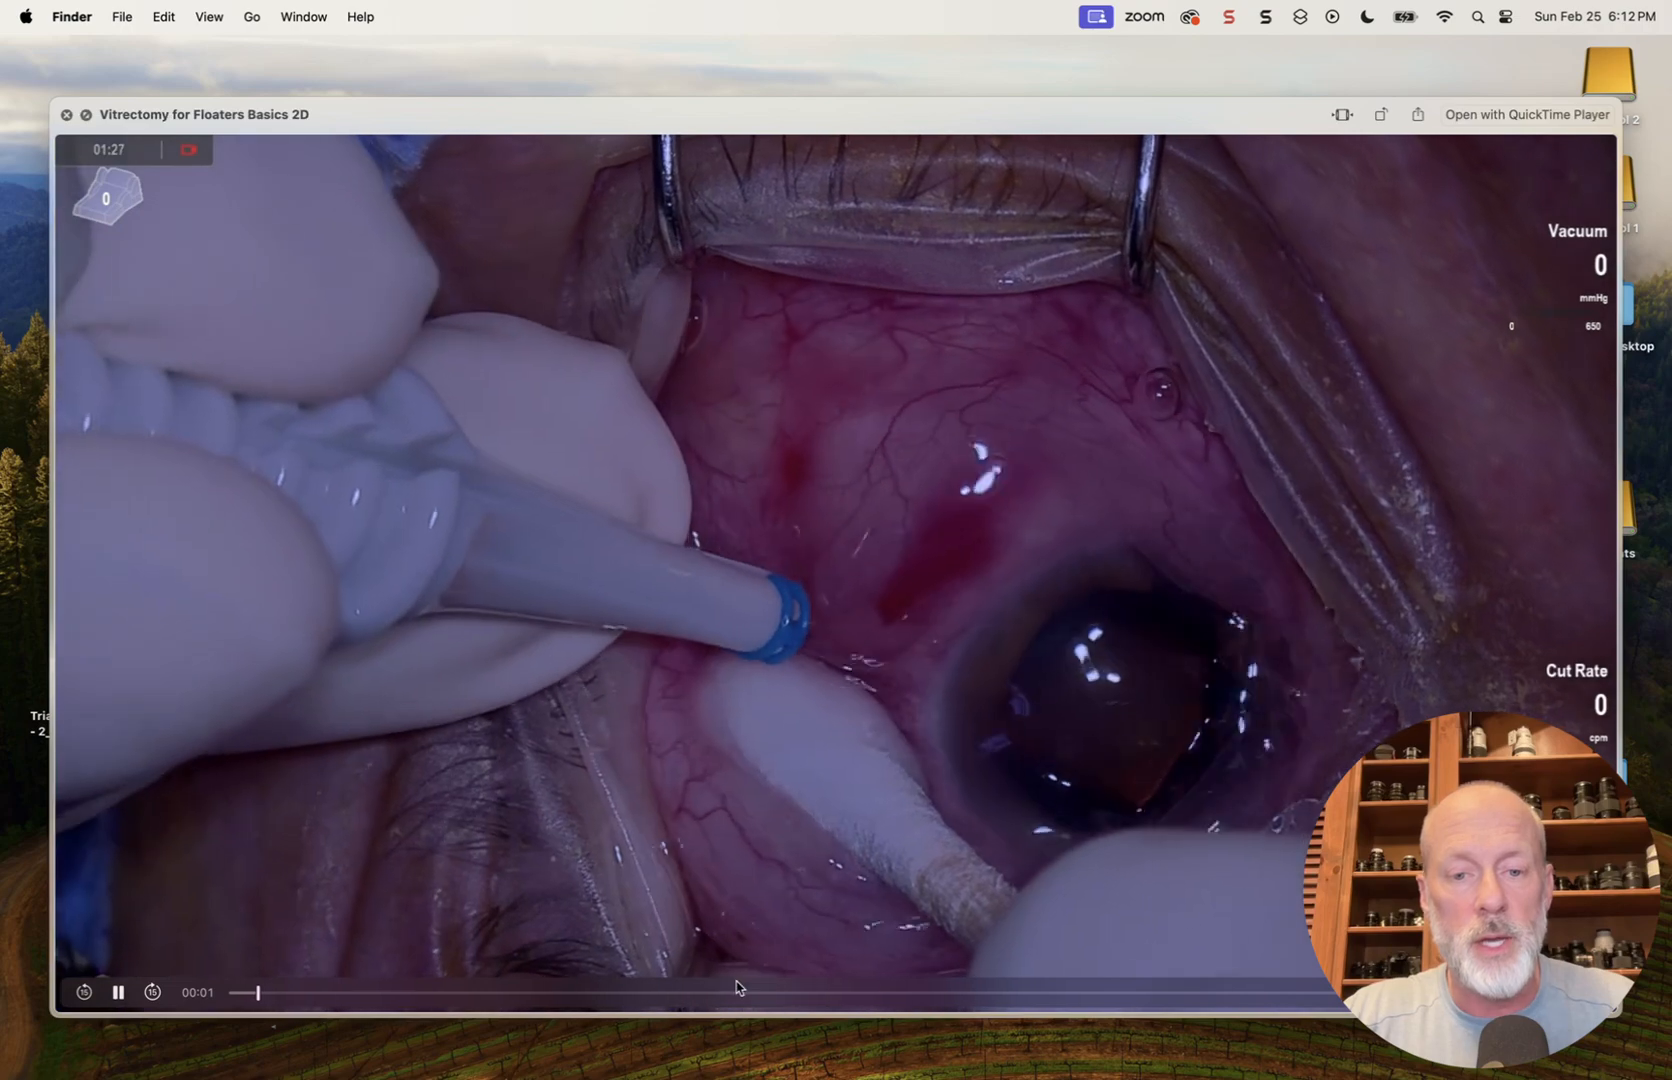
left_click(737, 992)
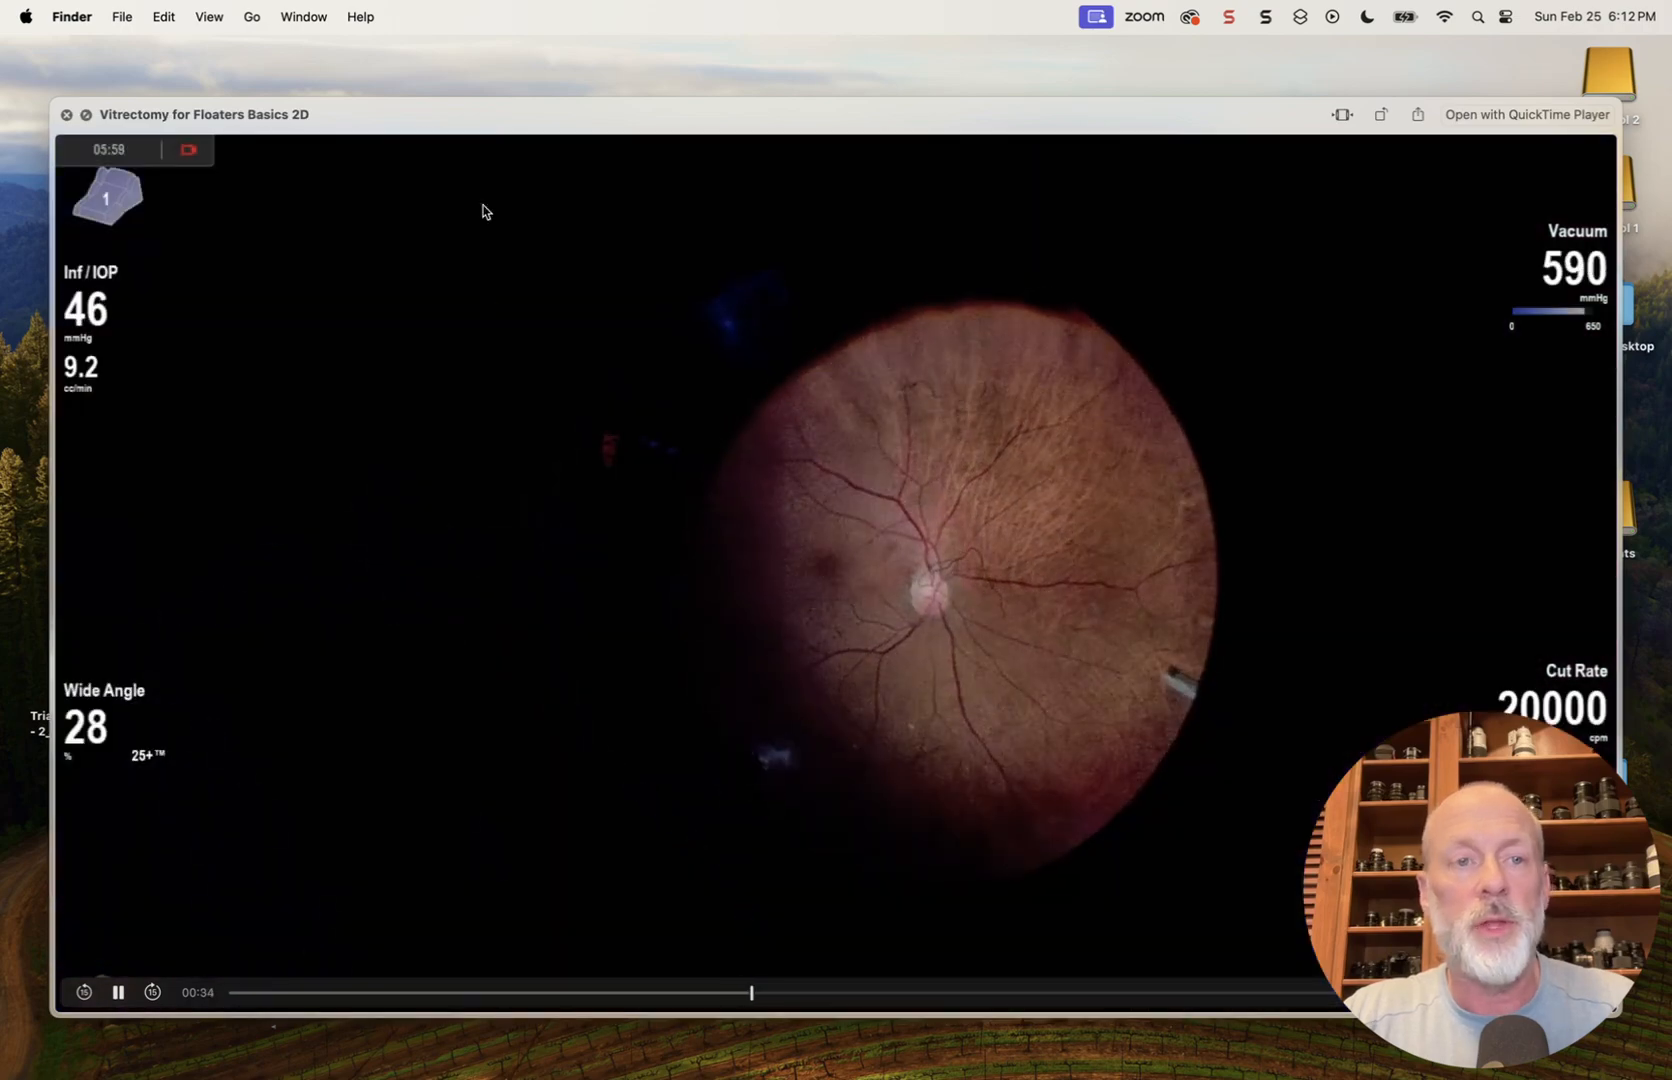
left_click(66, 115)
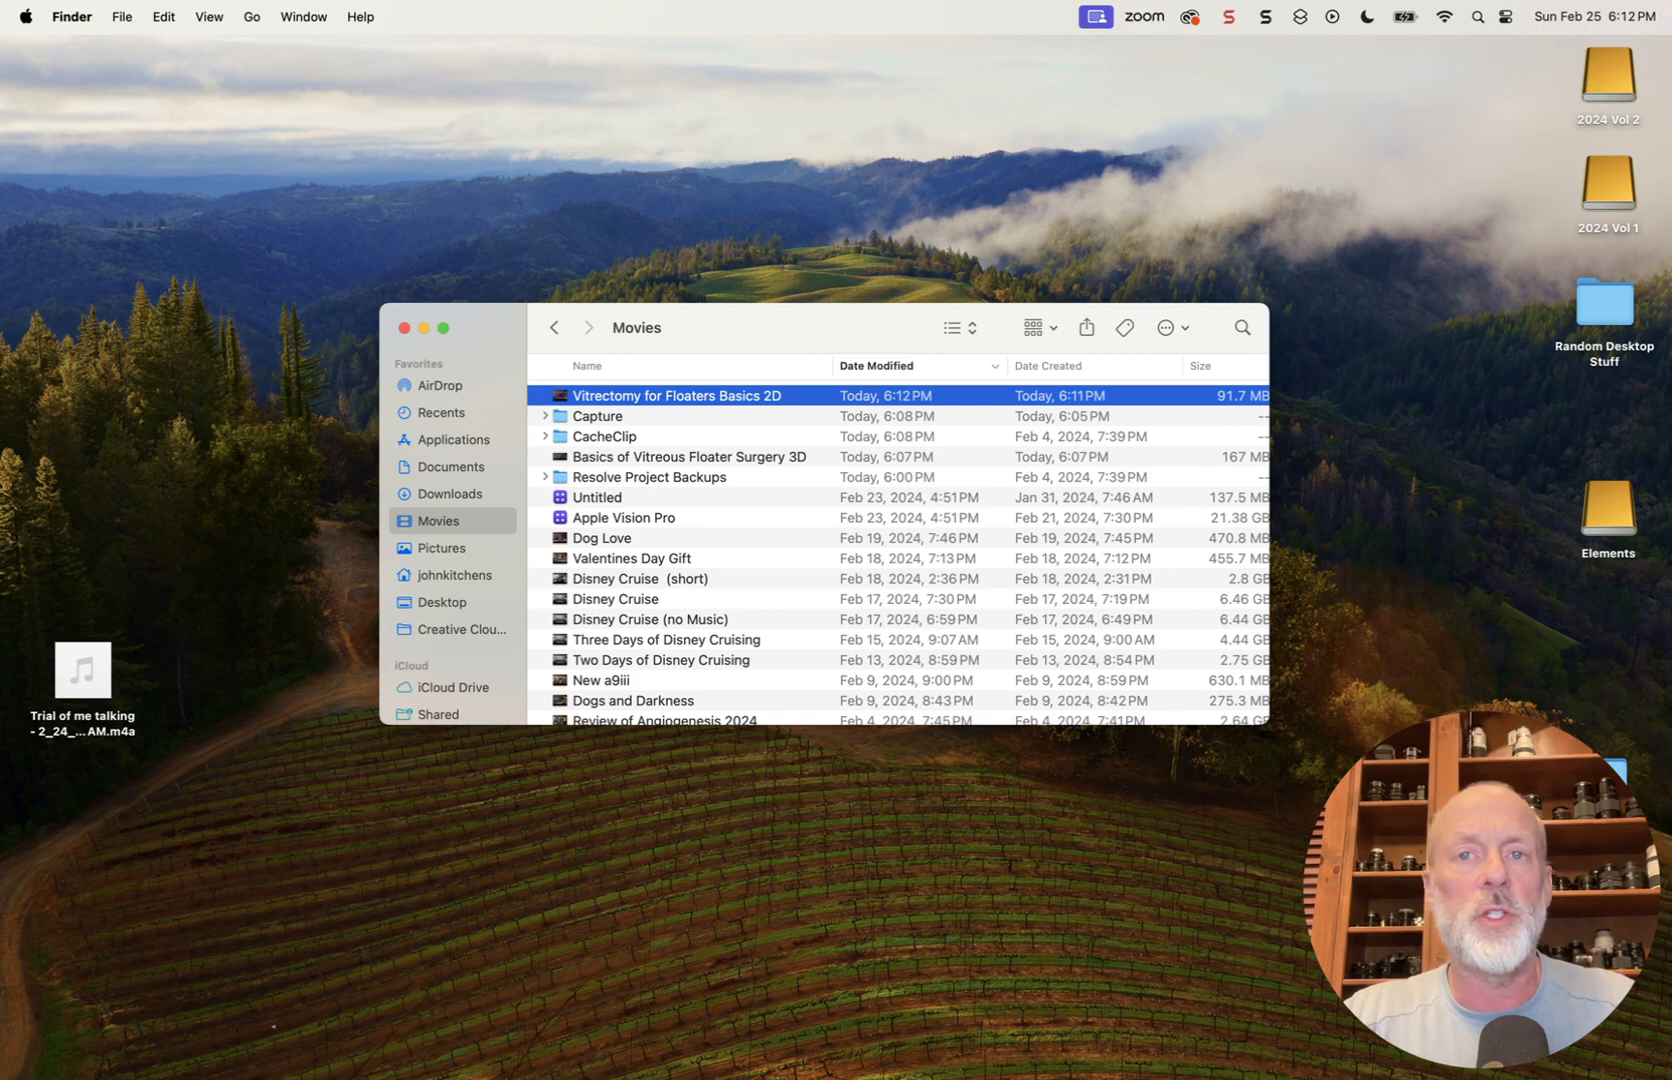
left_click(1097, 18)
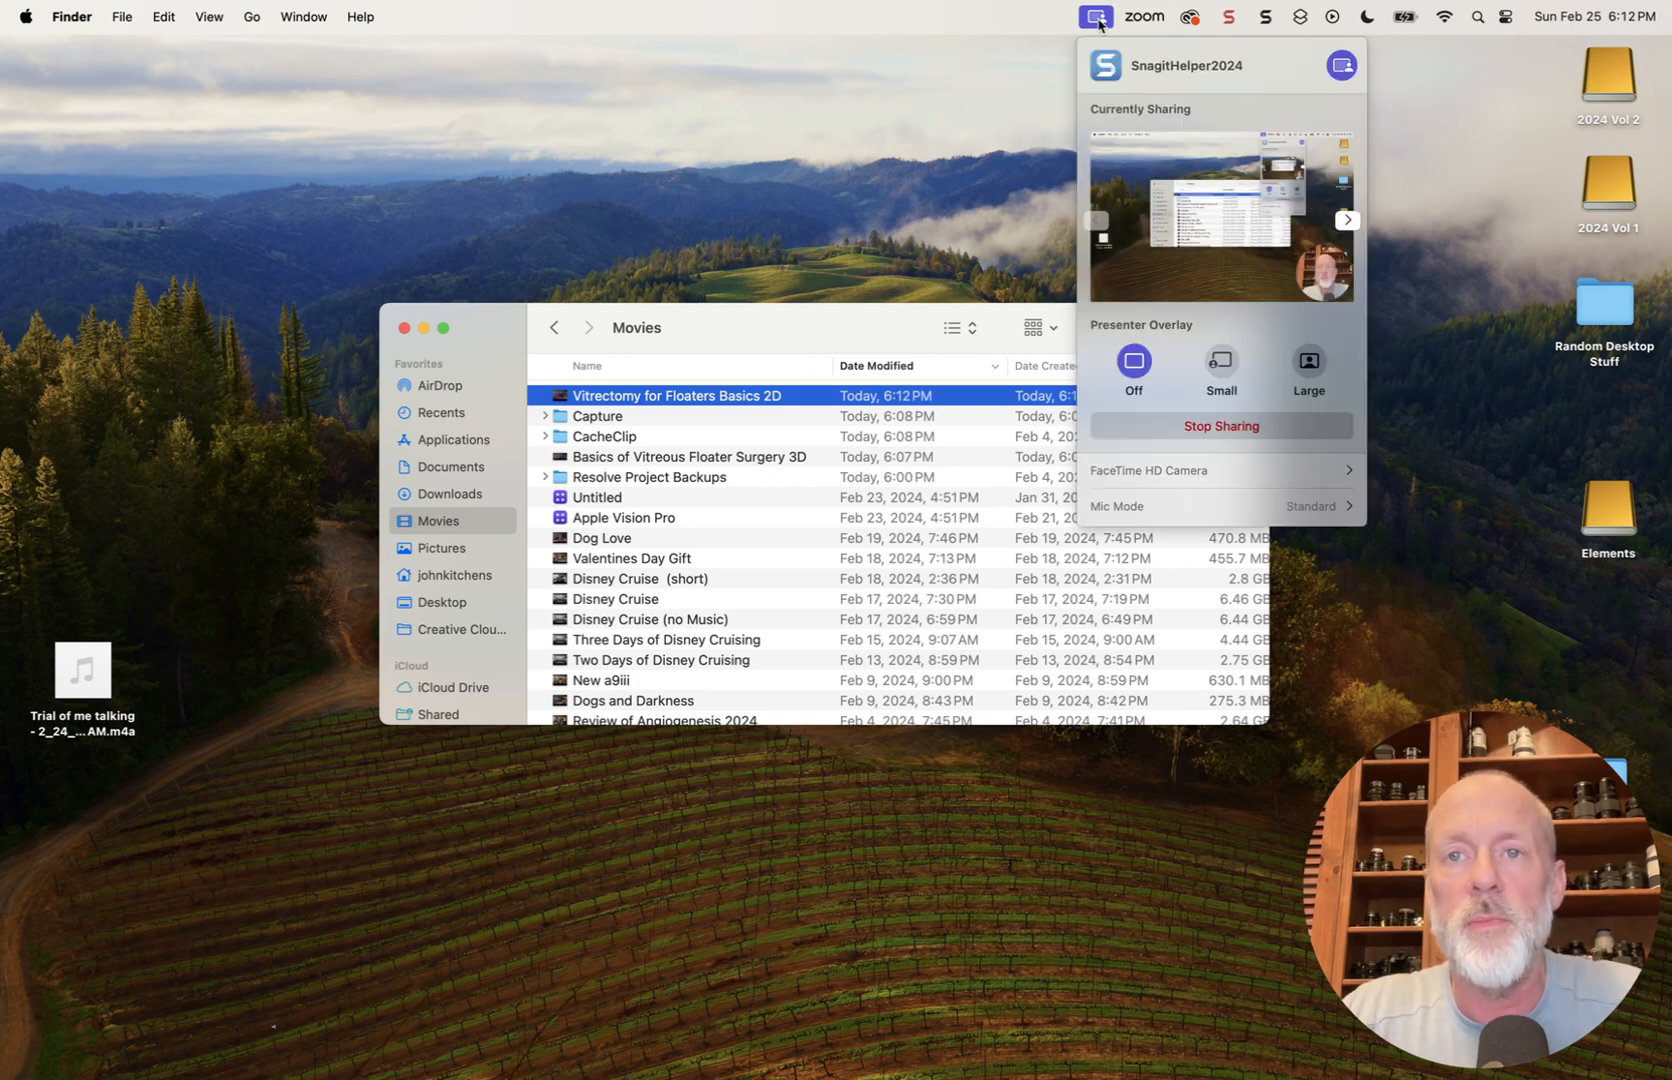